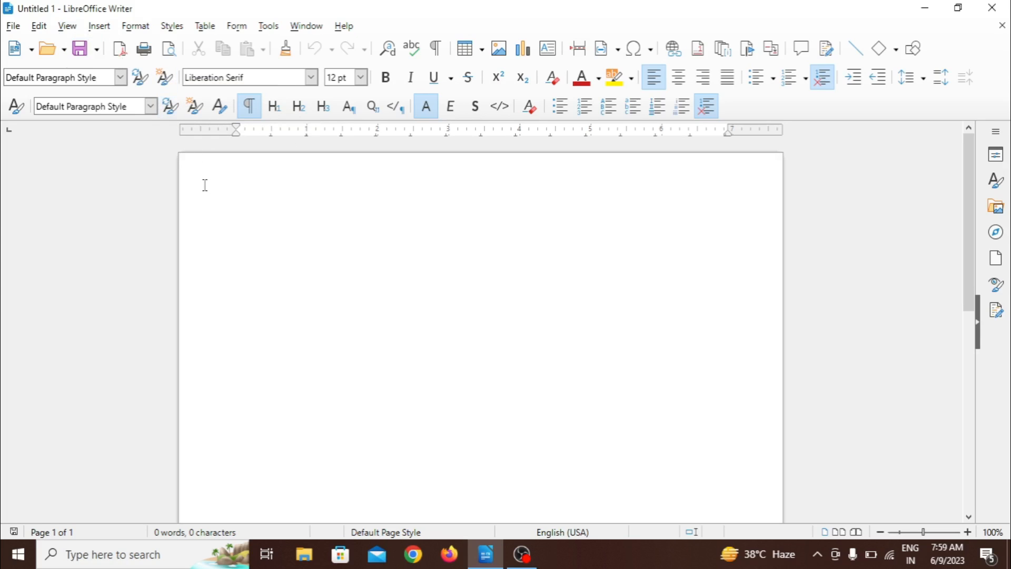
click(136, 27)
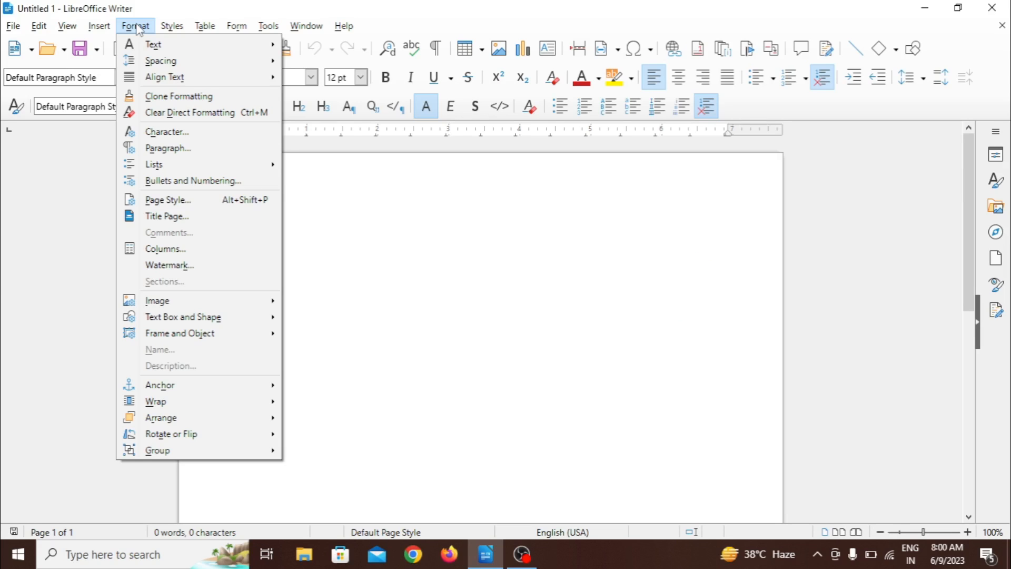
click(101, 33)
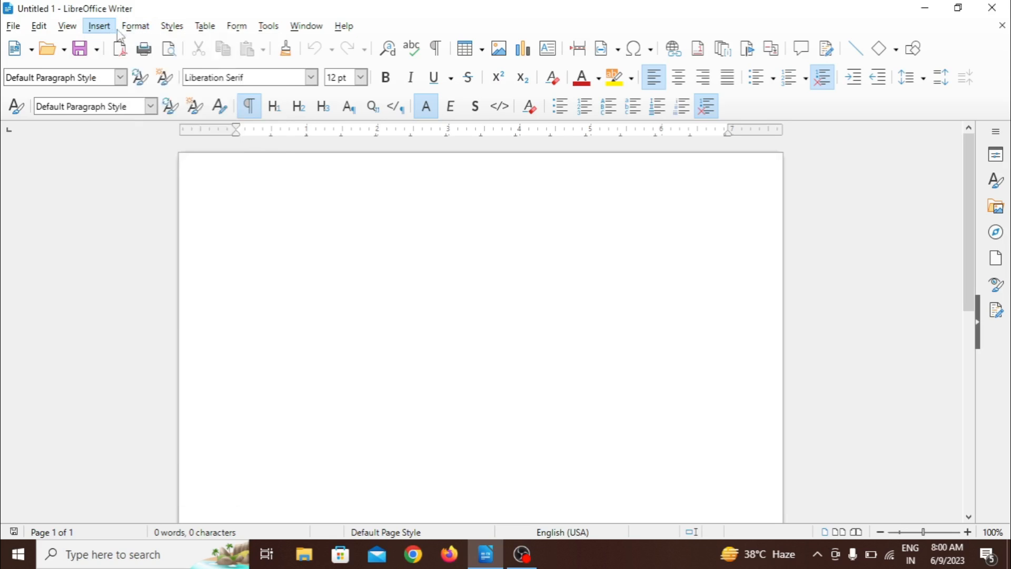
click(134, 33)
click(134, 34)
click(134, 33)
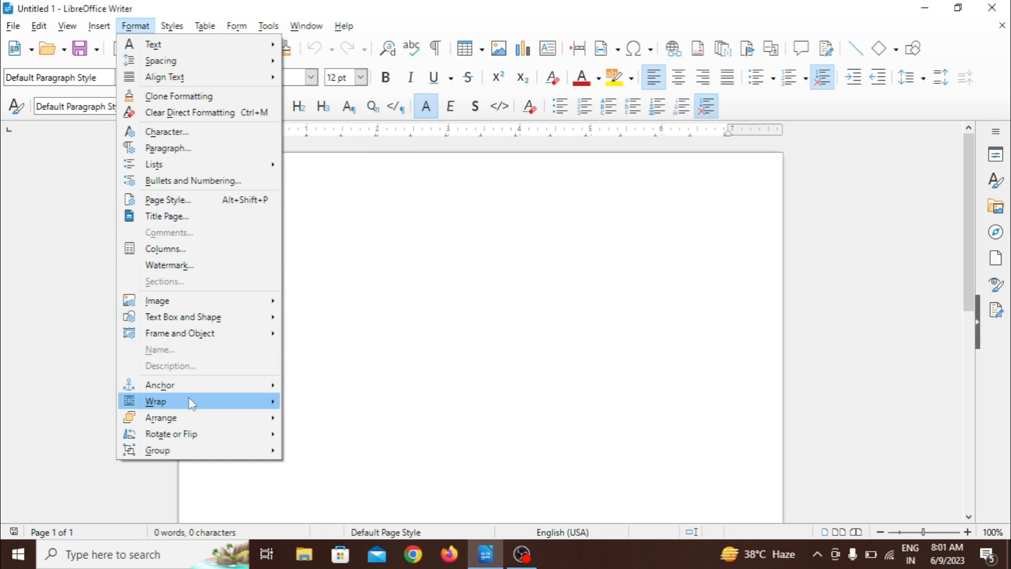
mouse_move(193, 404)
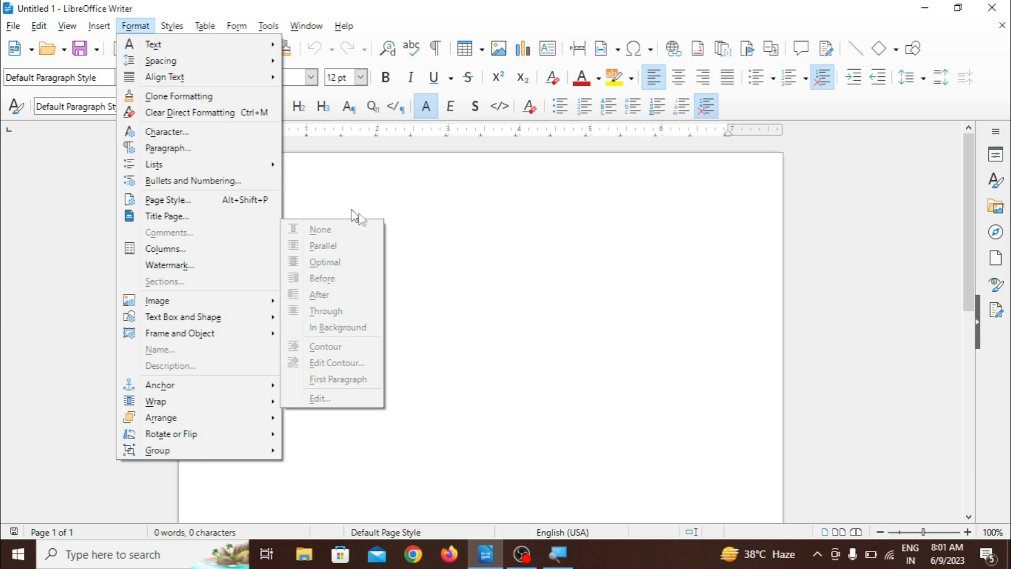
- Enter the line "Target computer education institute" at the start of the blank document
click(429, 276)
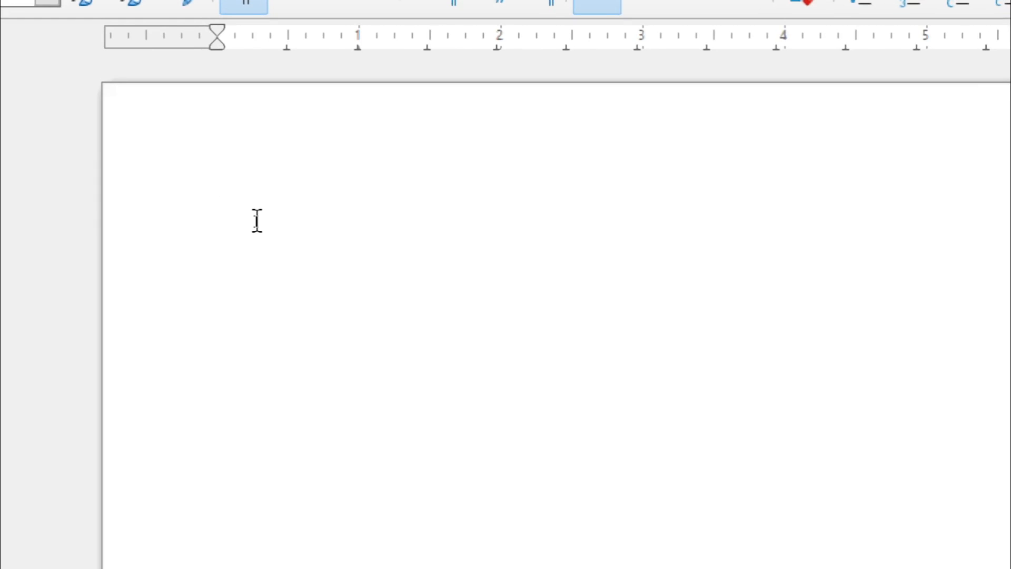
text(target comput)
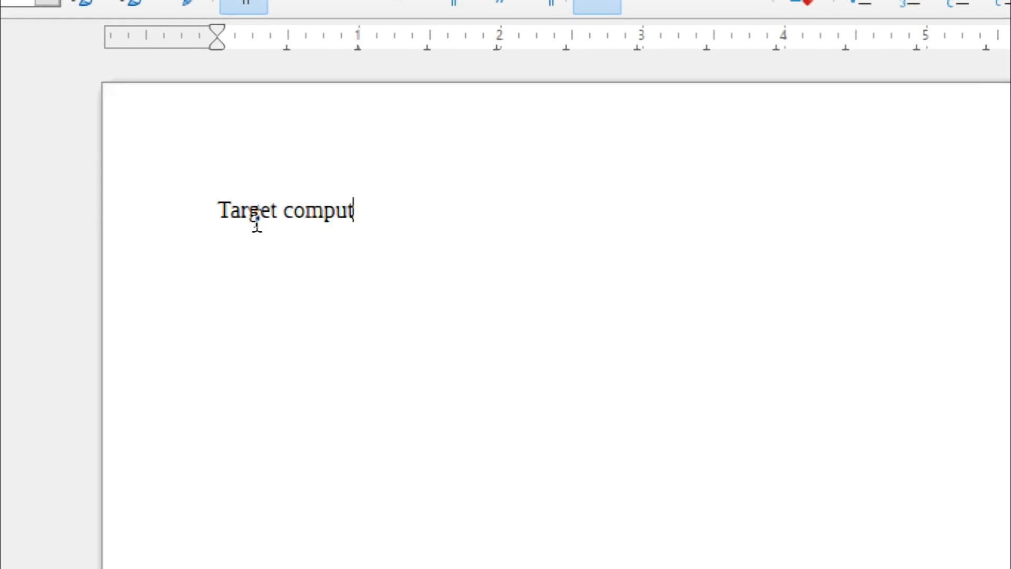
text(er educat)
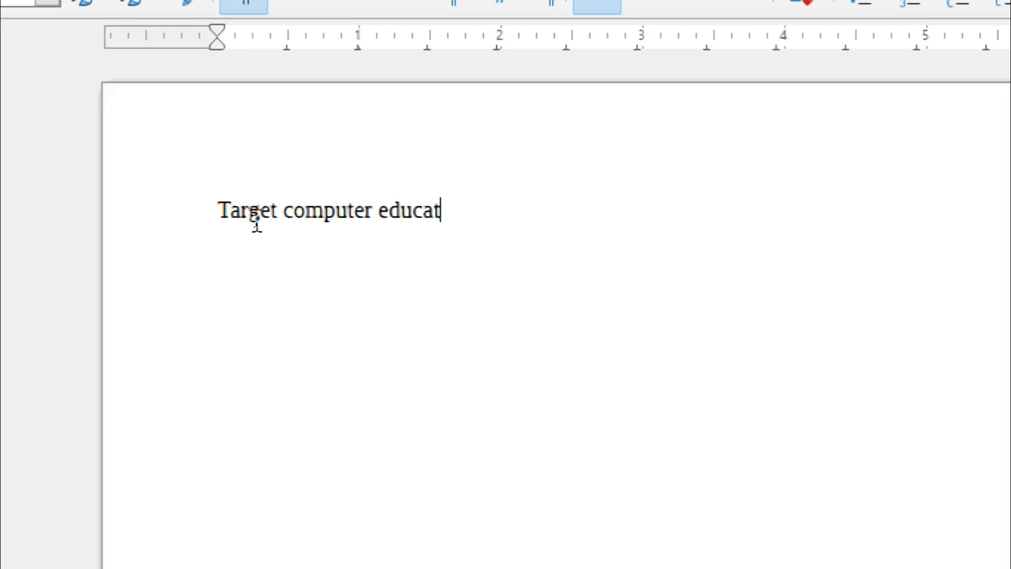
text(ion institut)
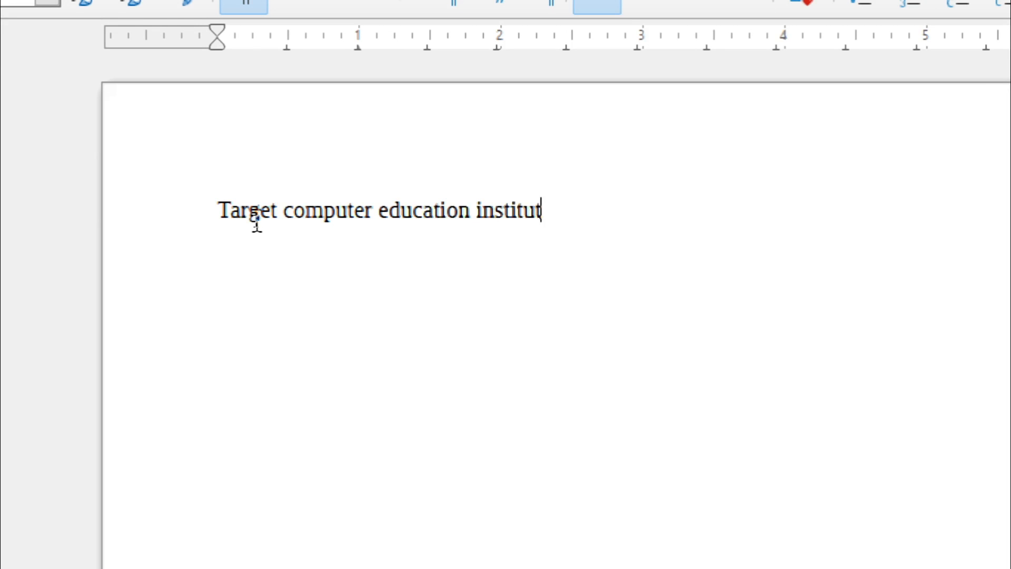
text(e)
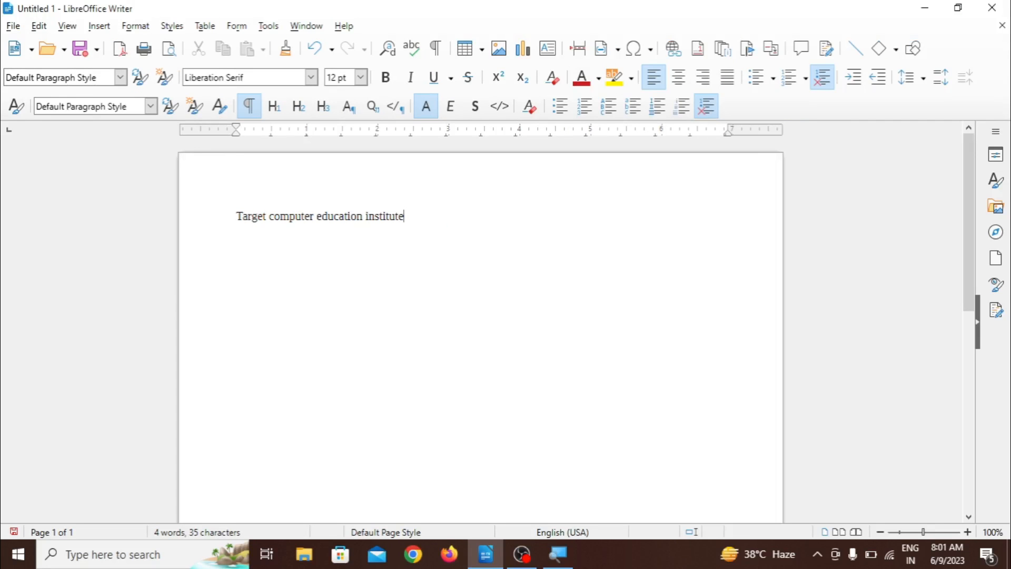
- Apply the Emphasis character style and bold to the whole line "Target computer education institute"
drag(235, 216, 427, 225)
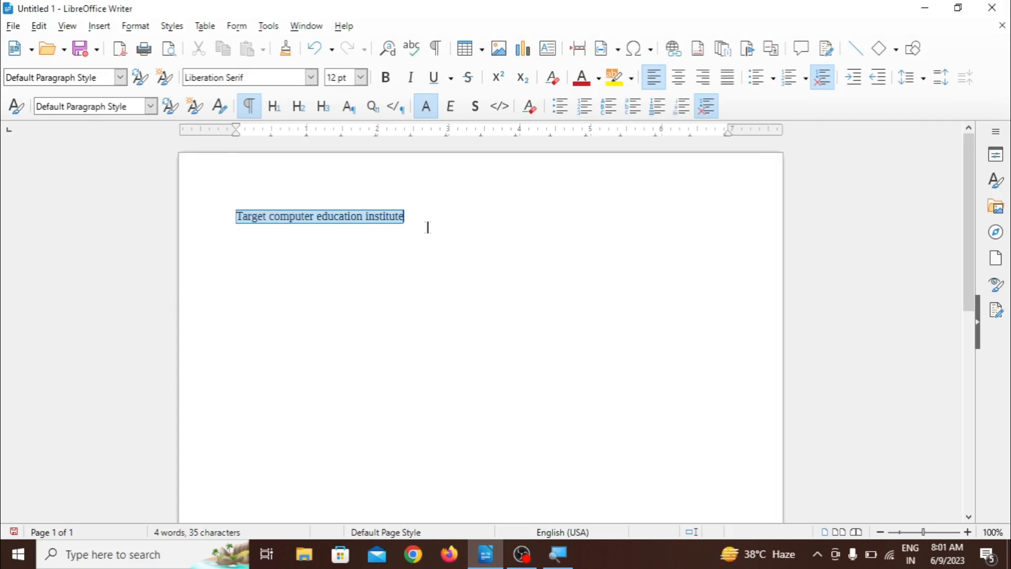
click(453, 108)
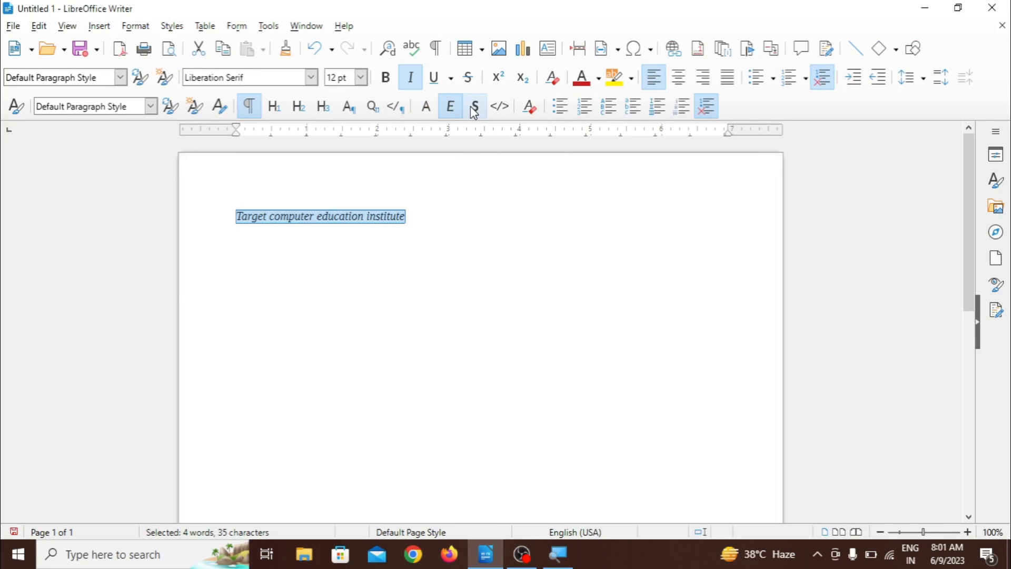
click(392, 80)
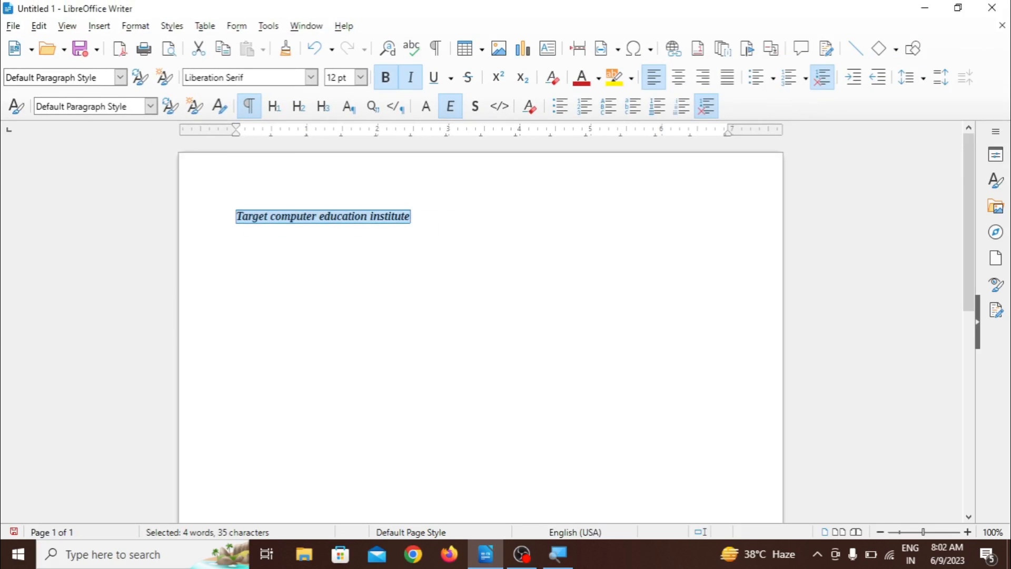
click(140, 29)
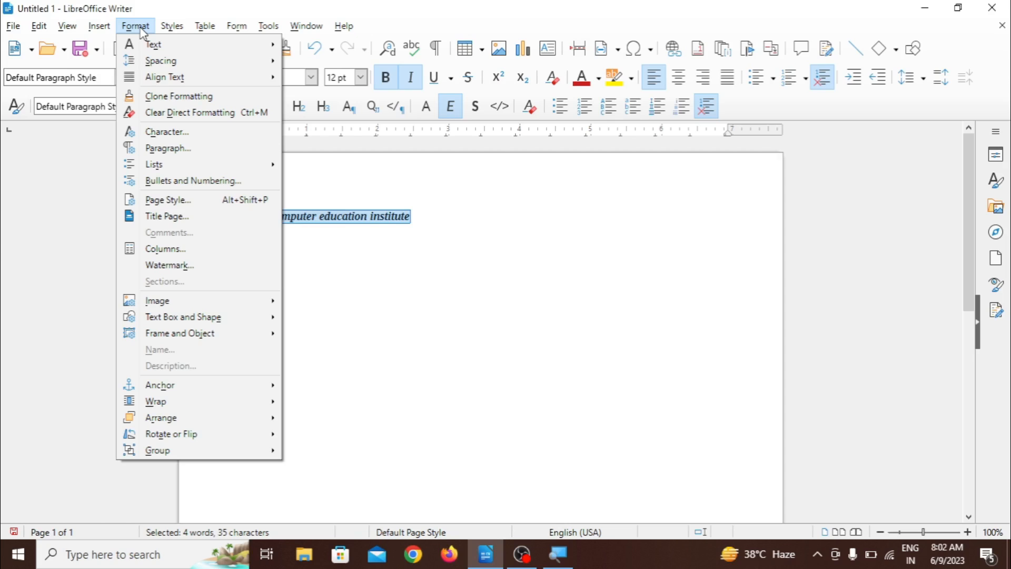
mouse_move(161, 50)
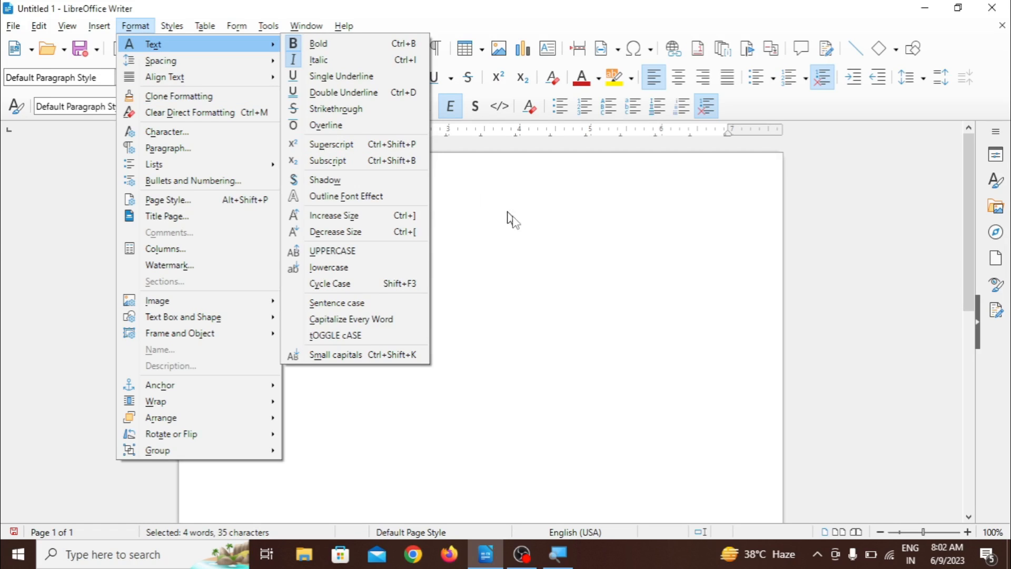
click(501, 248)
click(411, 217)
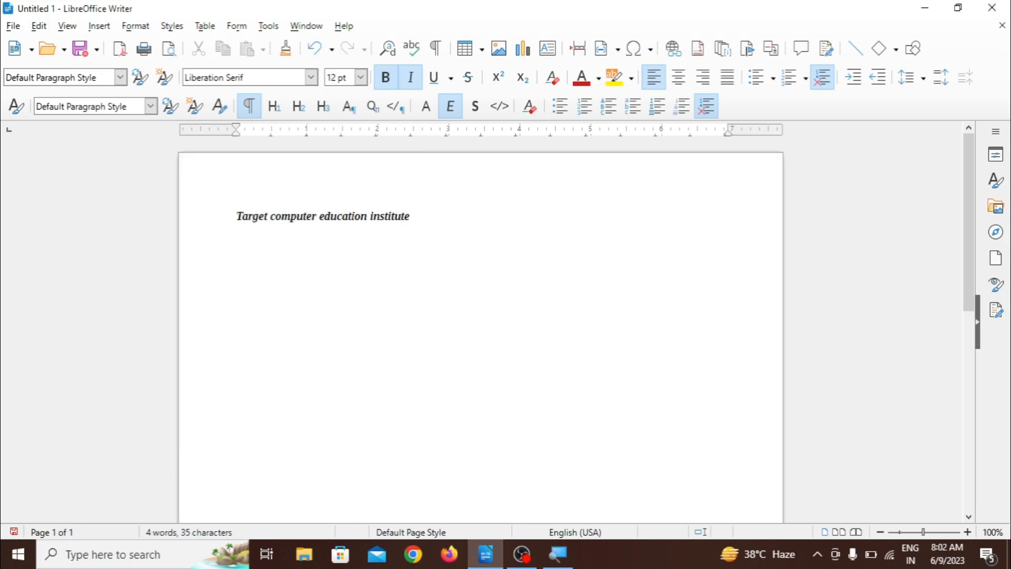
click(136, 26)
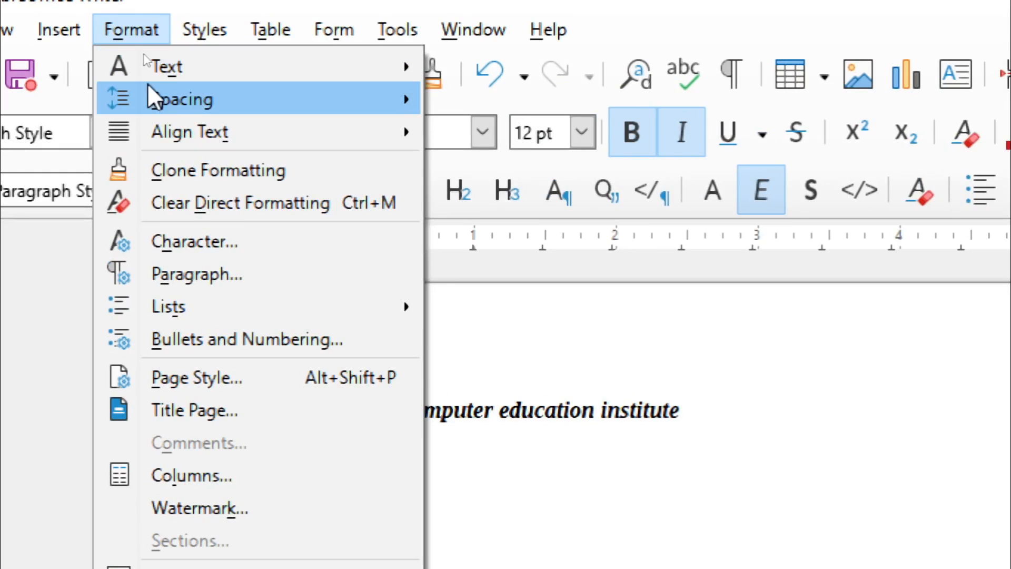
mouse_move(156, 74)
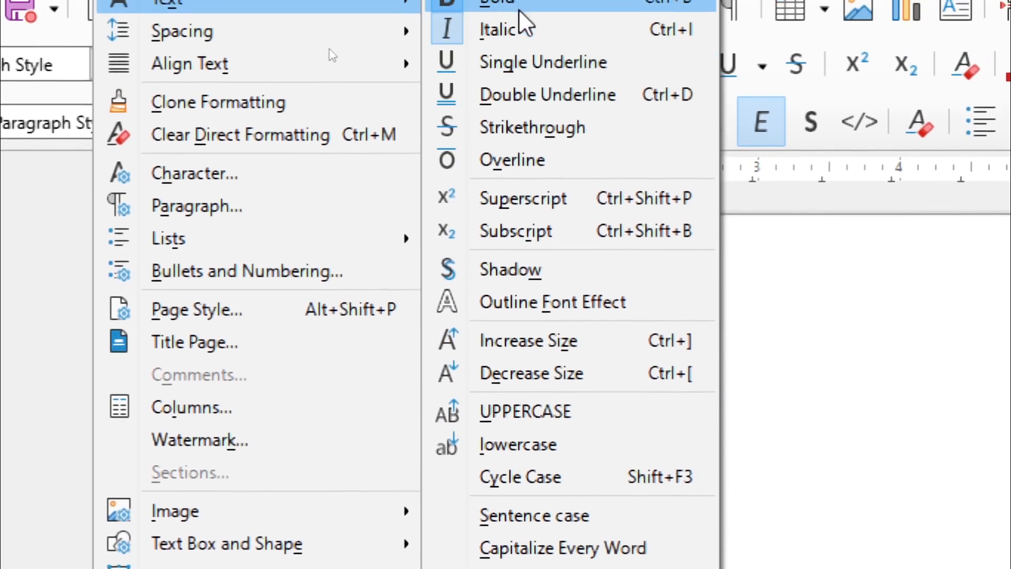
mouse_move(506, 6)
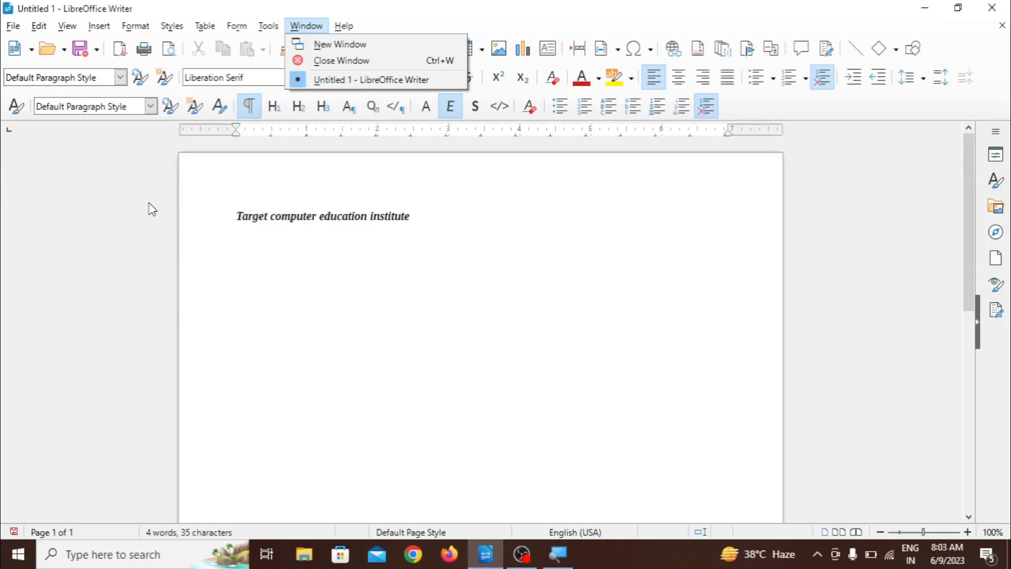
key(Escape)
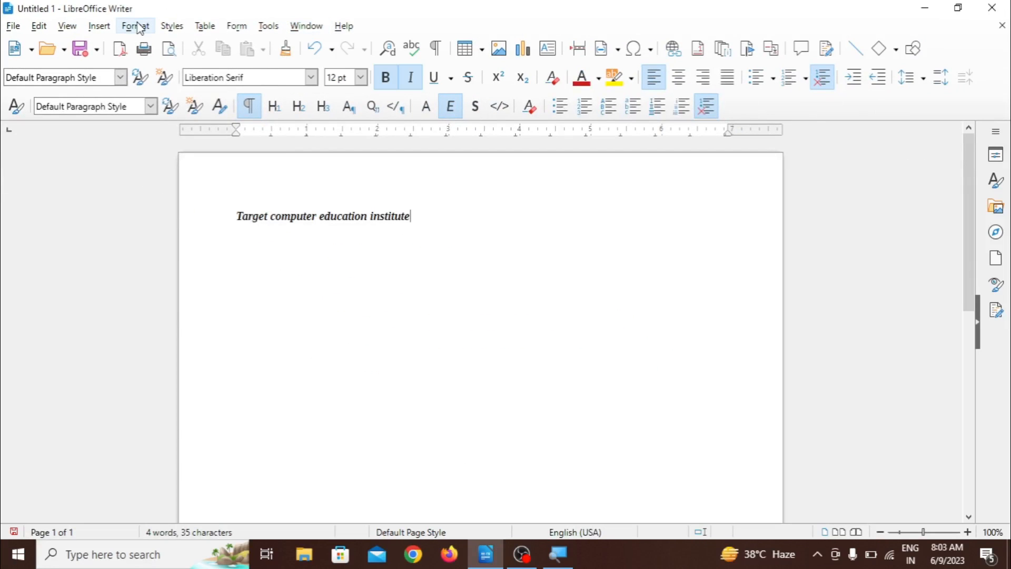
- Switch off italic and bold at the insertion point after "institute", with no text selected
click(135, 26)
mouse_move(142, 45)
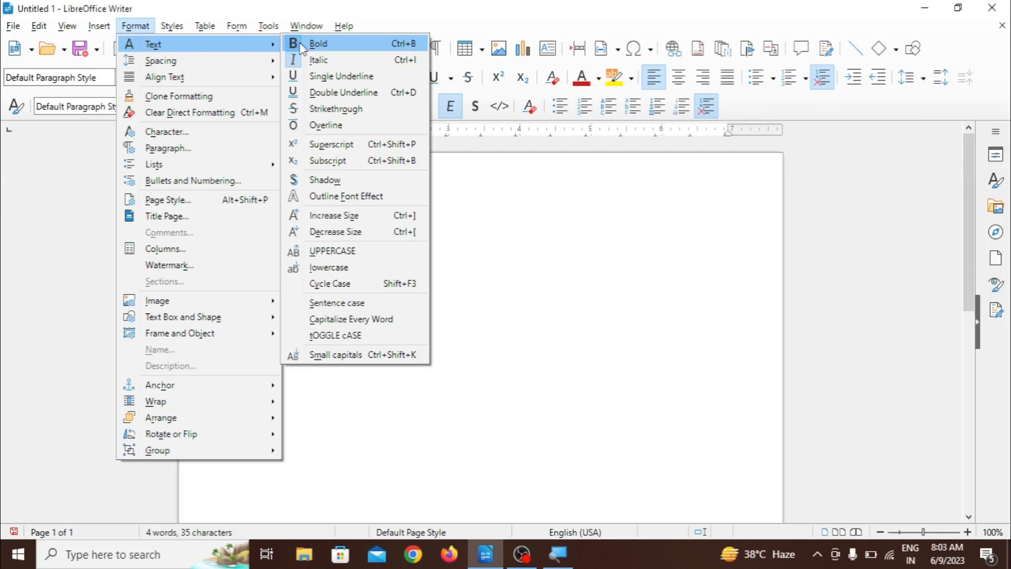
click(313, 62)
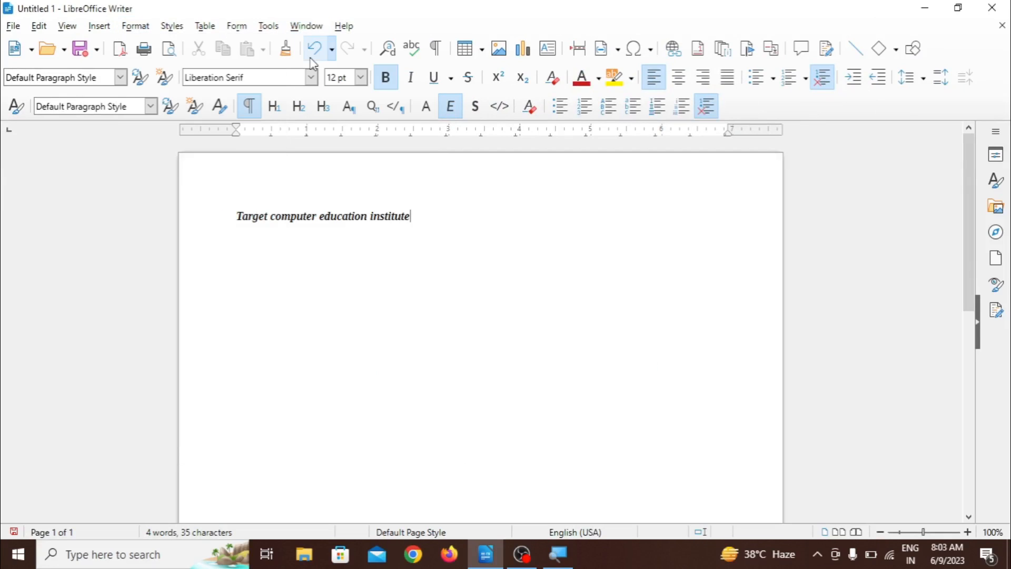
click(135, 26)
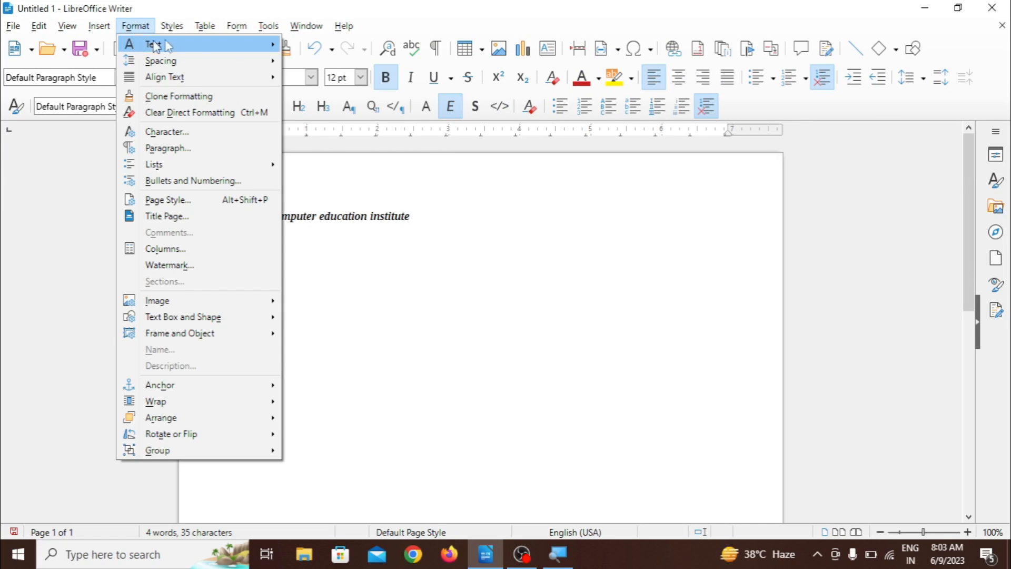
mouse_move(152, 44)
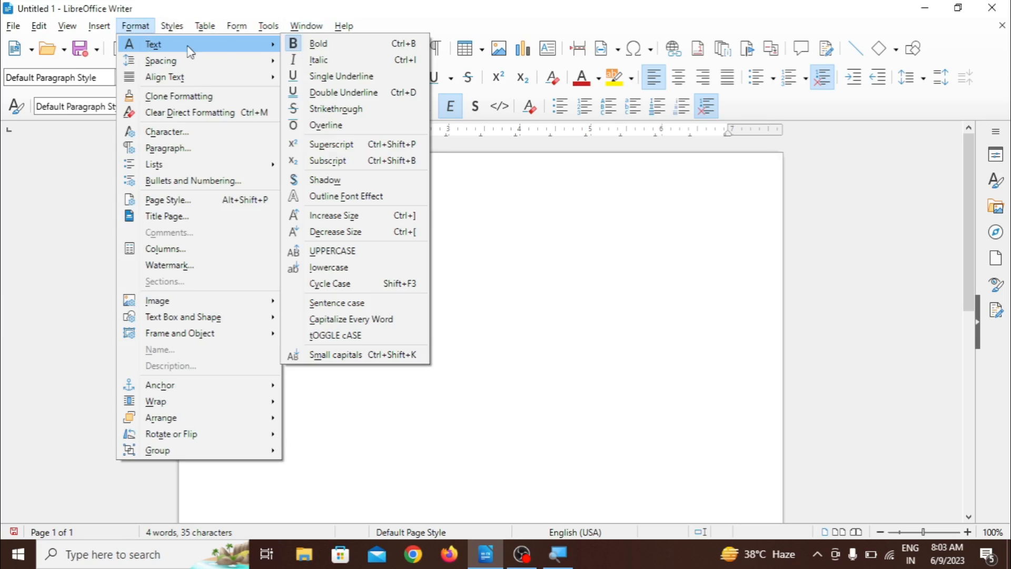
click(304, 48)
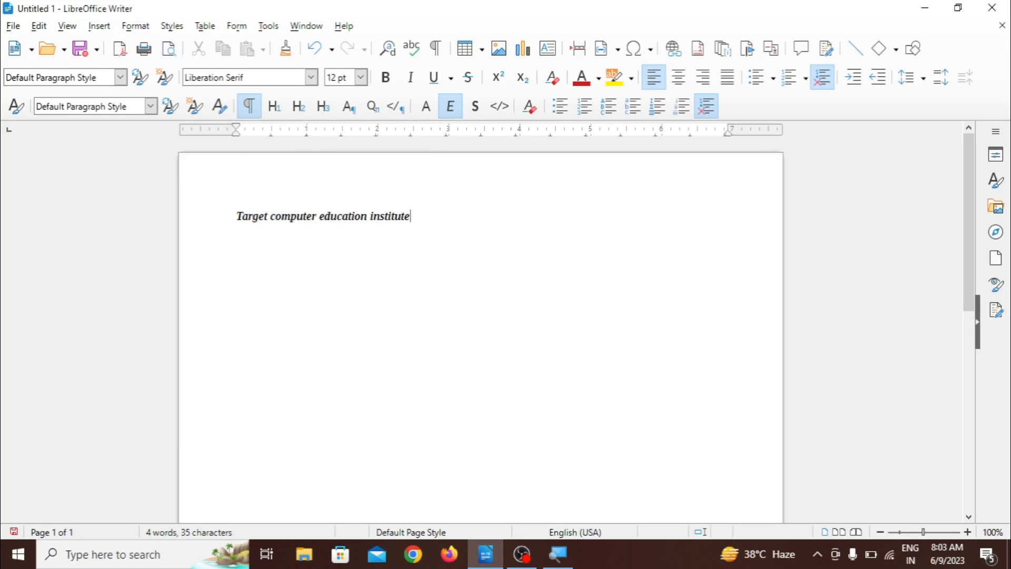
- Select the whole line "Target computer education institute" and enlarge its font size stepwise to 32 pt
drag(235, 216, 411, 240)
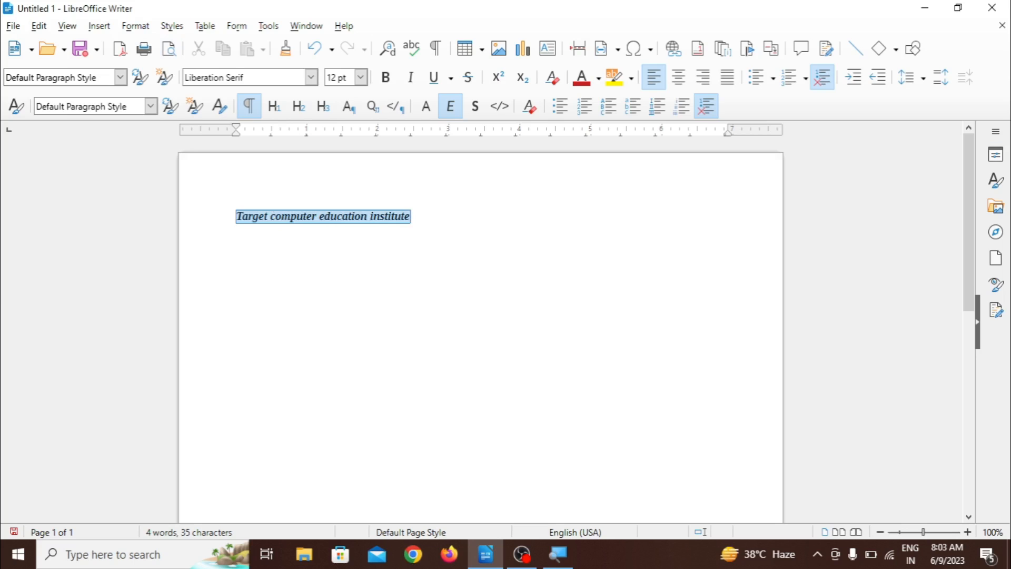
key(ctrl+bracketright)
key(ctrl+bracketright)
key(ctrl+bracketright)
key(ctrl+bracketright)
key(ctrl+bracketright)
key(ctrl+bracketright)
key(ctrl+bracketright)
key(ctrl+bracketright)
key(ctrl+bracketright)
key(ctrl+bracketright)
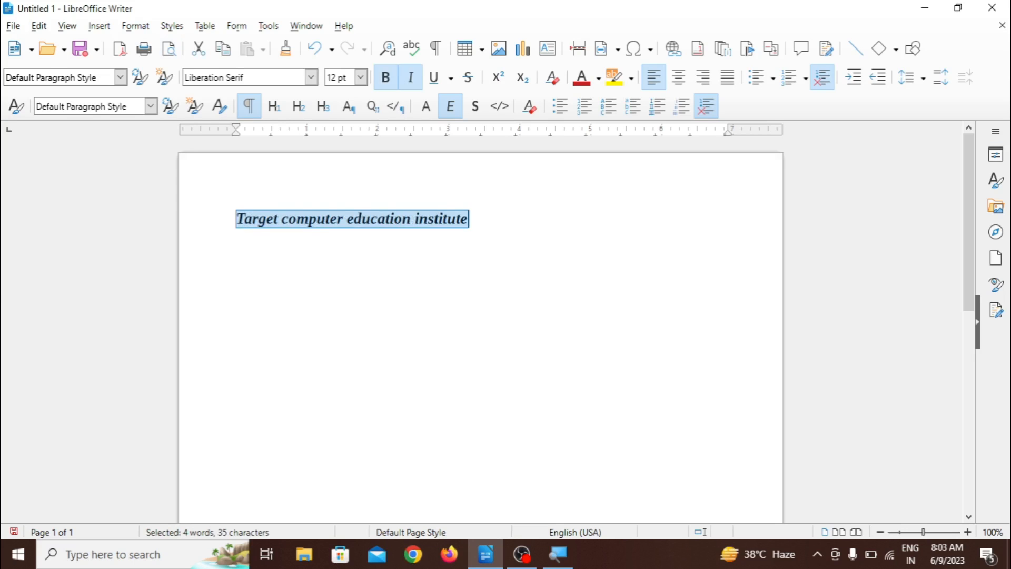
key(ctrl+bracketright)
key(ctrl+bracketright)
key(ctrl+bracketright)
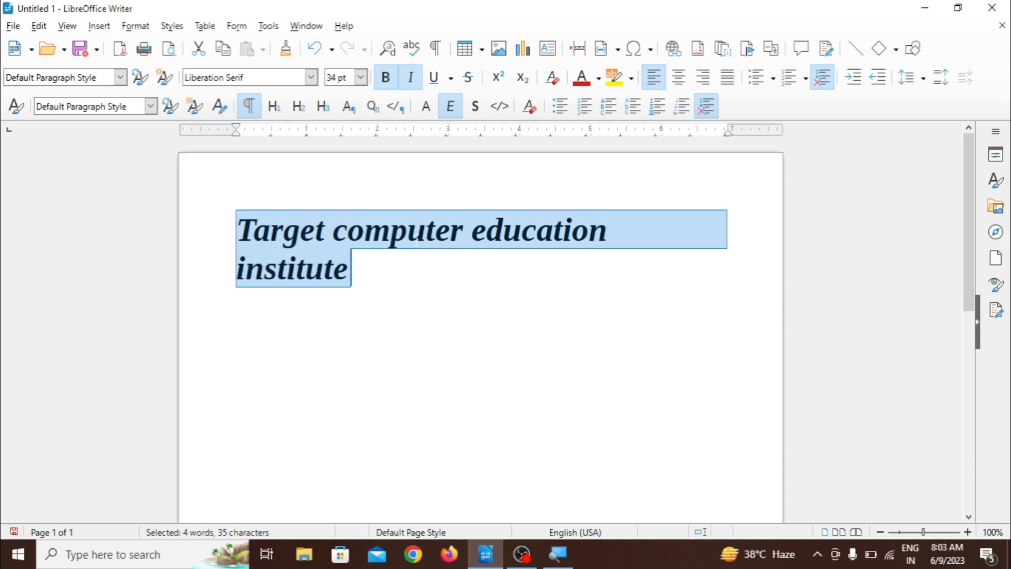
key(ctrl+bracketleft)
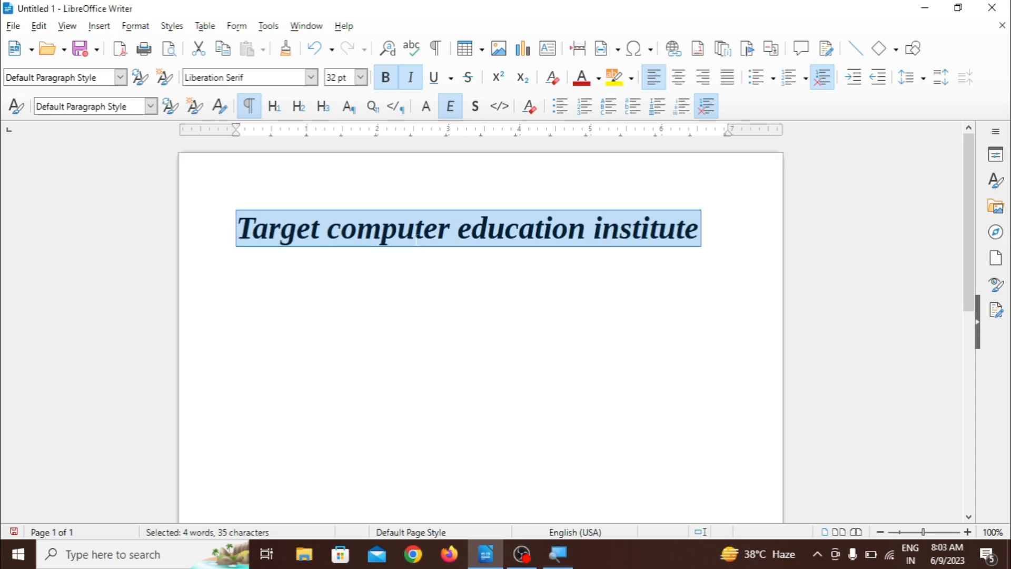
- Remove the bold formatting from the selected line "Target computer education institute"
click(143, 28)
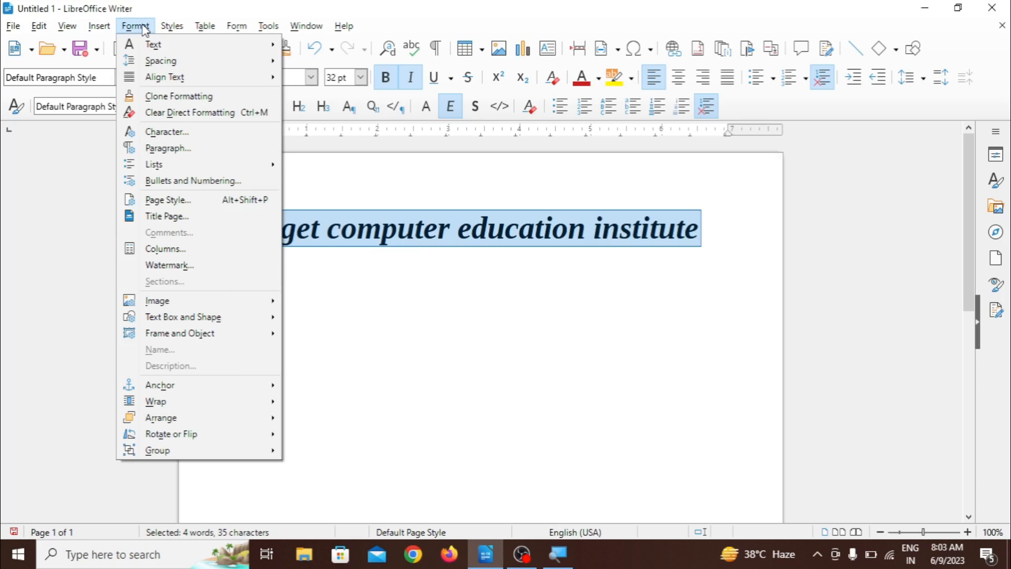
mouse_move(151, 46)
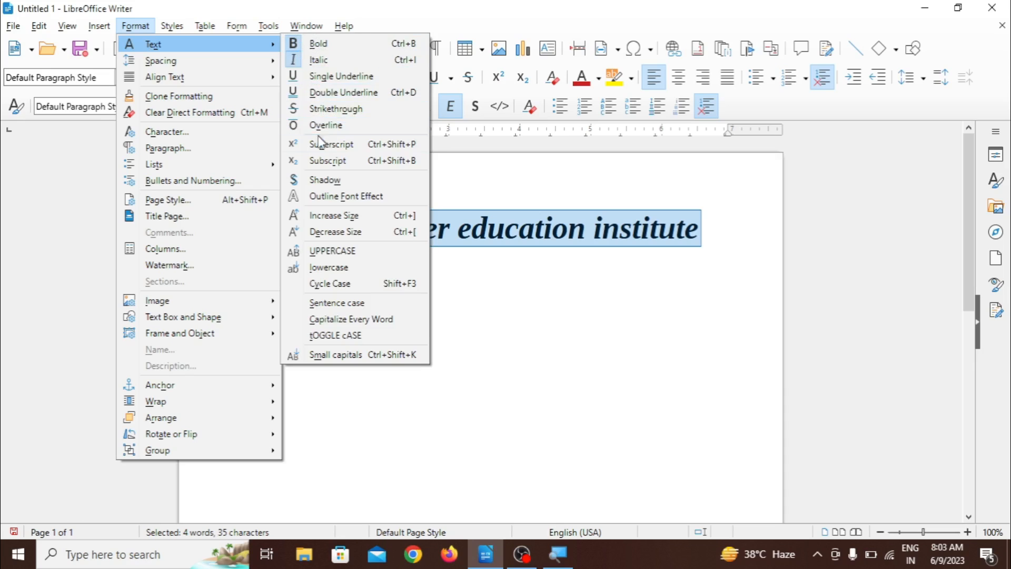
click(387, 47)
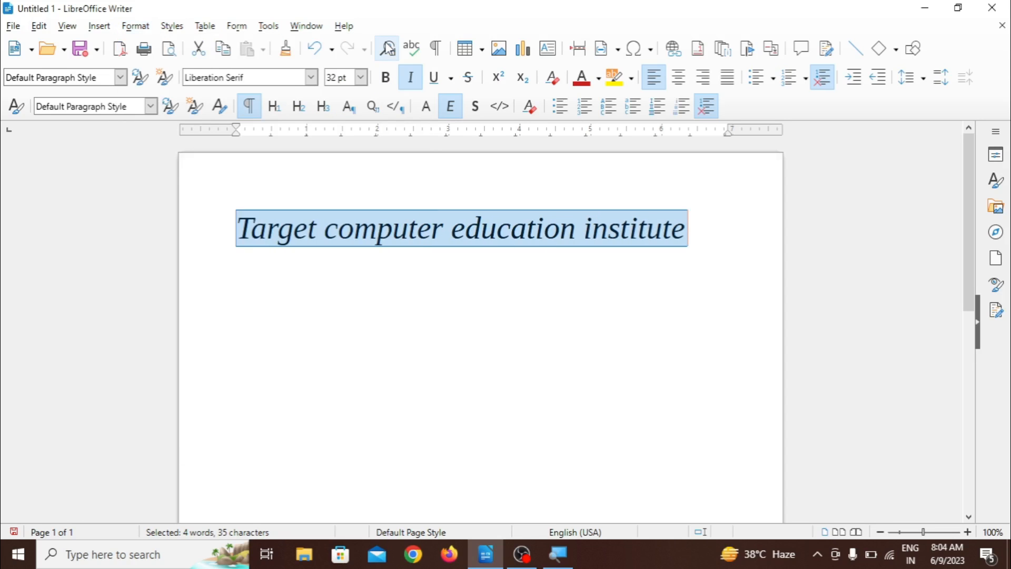
- Reapply bold to the selected line "Target computer education institute"
click(133, 26)
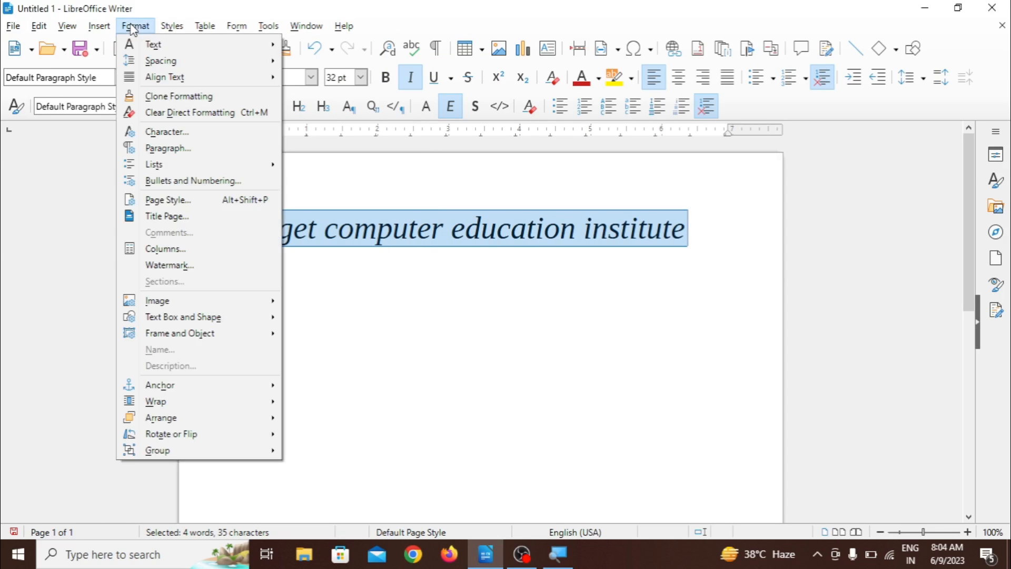
click(306, 26)
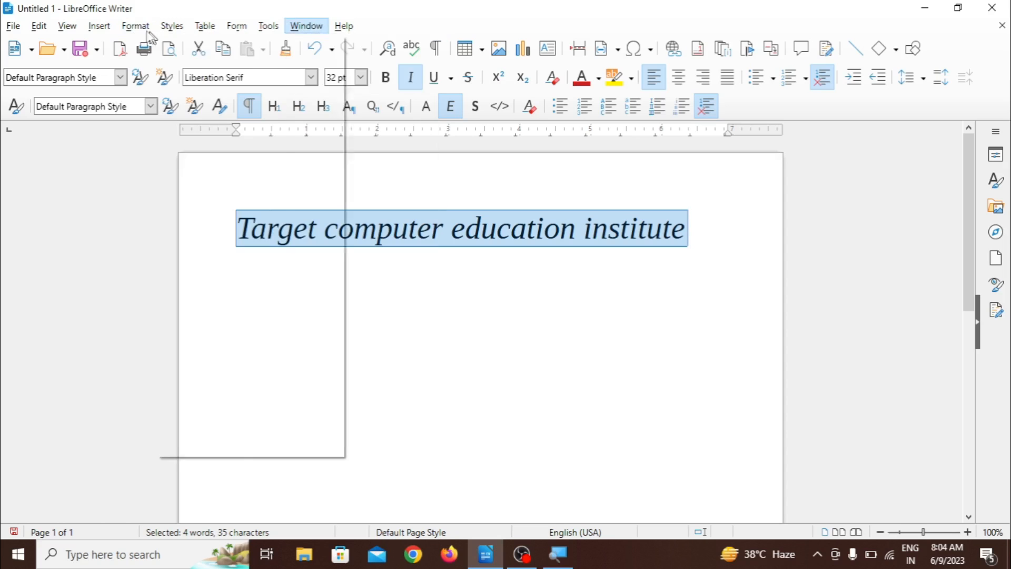
click(135, 26)
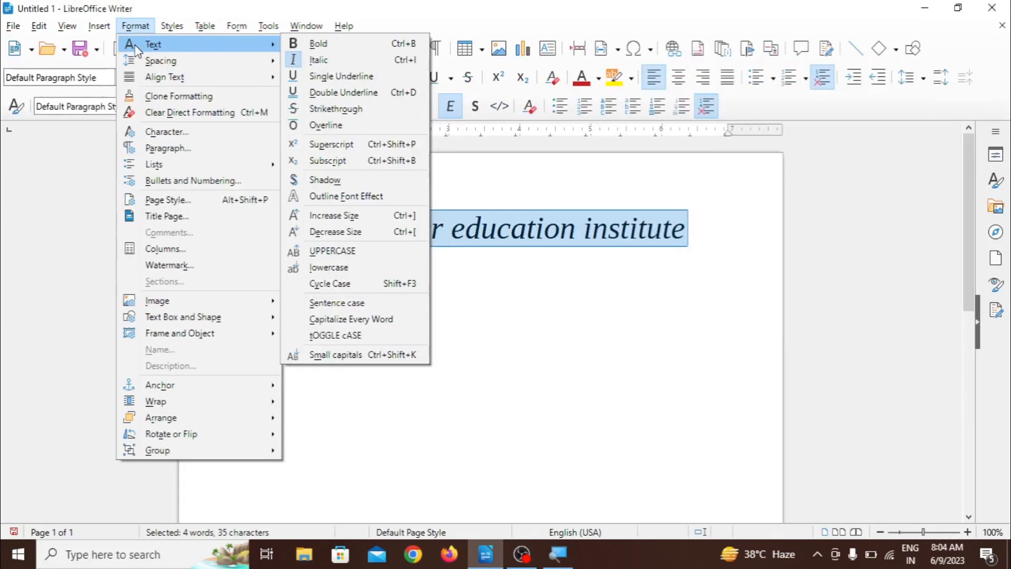
click(314, 44)
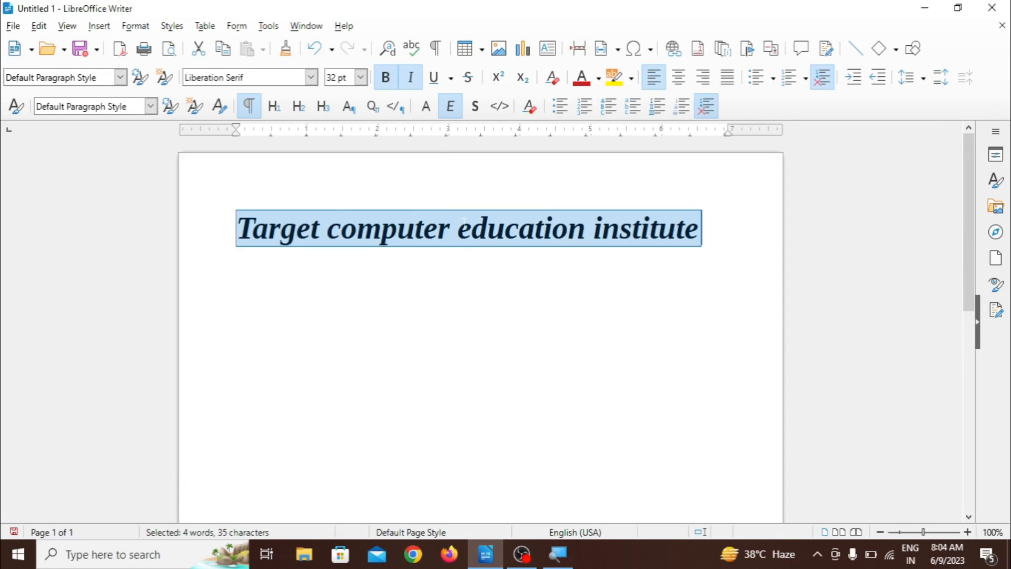
- Switch bold off and back on for the selected line "Target computer education institute"
key(ctrl+b)
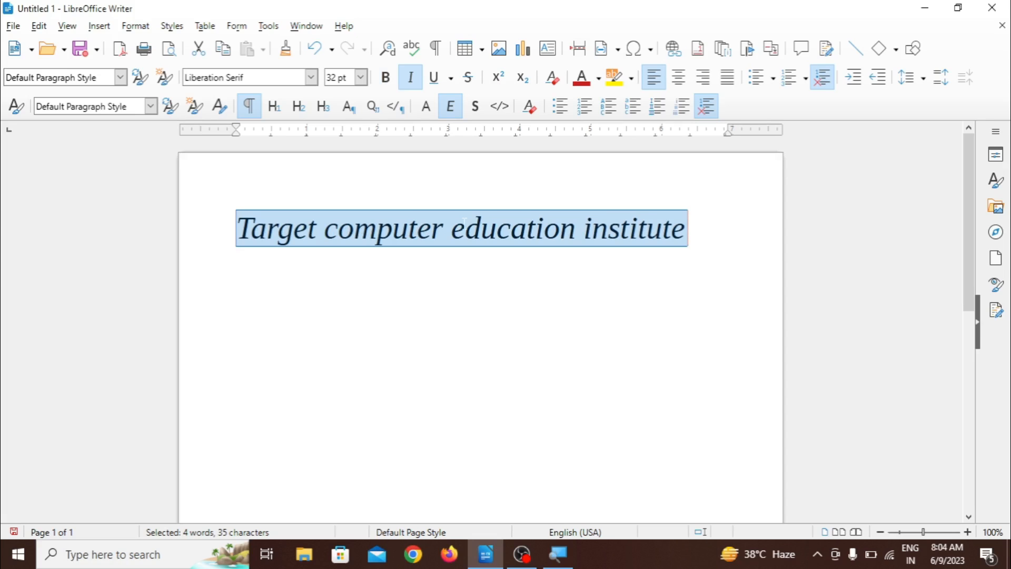
key(ctrl+b)
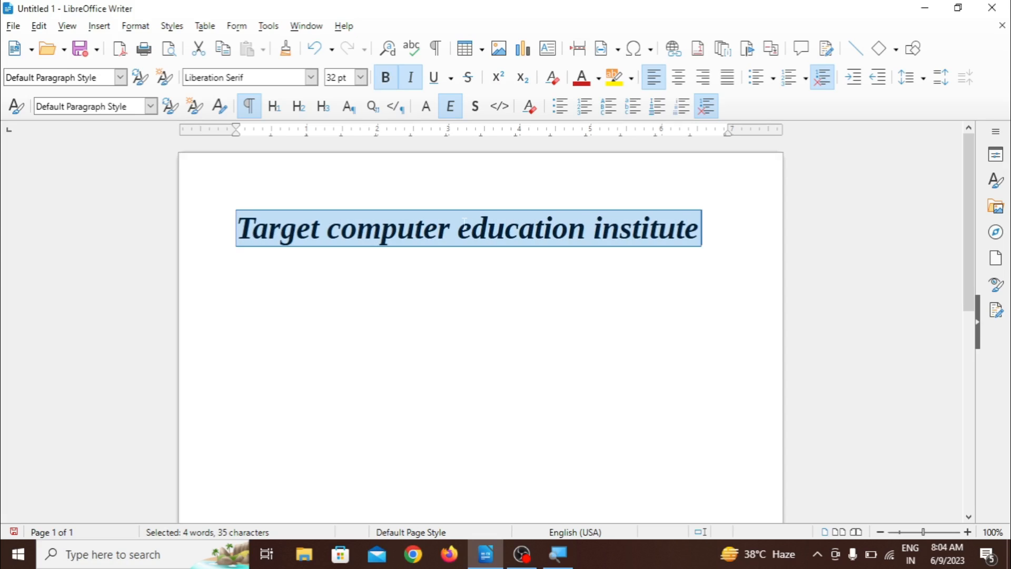
- Apply a single underline to the selected line "Target computer education institute" and deselect it
click(140, 27)
mouse_move(148, 49)
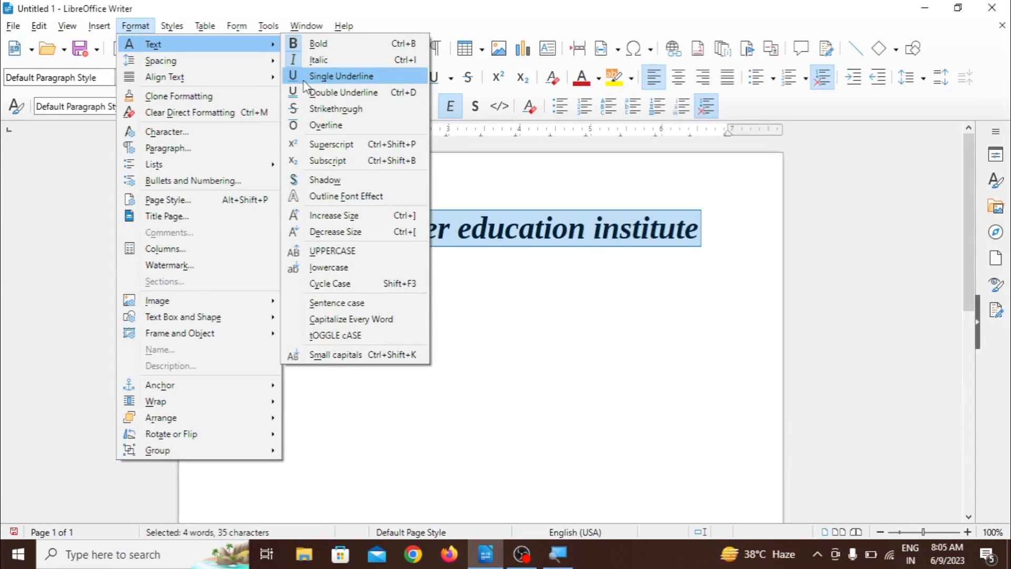
click(304, 79)
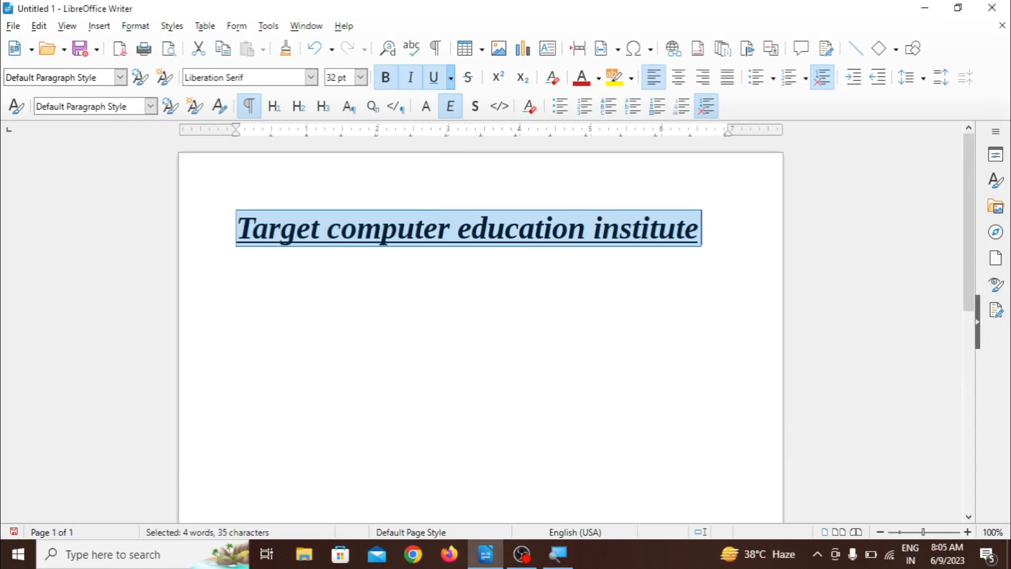
key(Right)
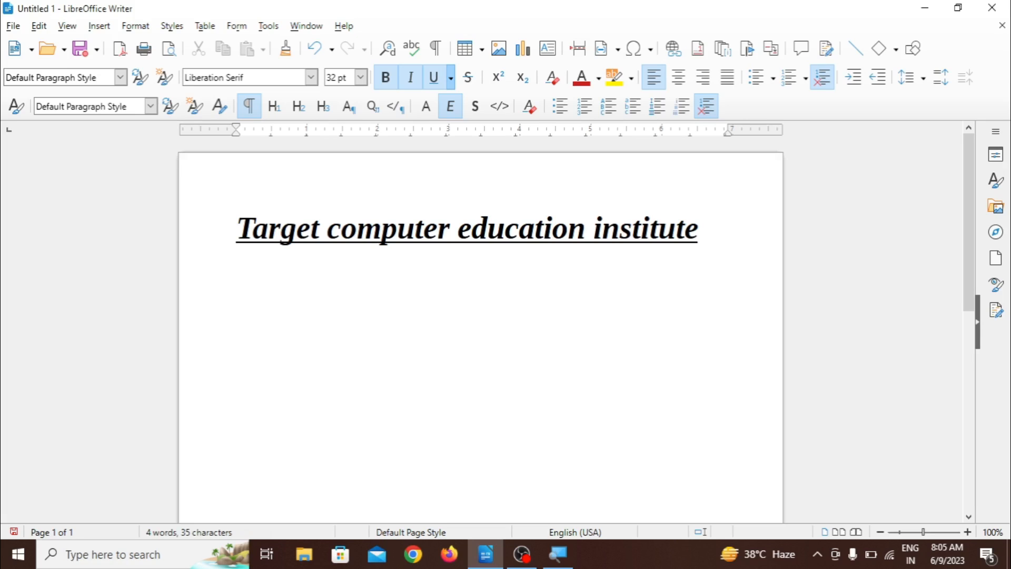
- Apply a double underline to the whole line "Target computer education institute", and remove the underline again
key(ctrl+a)
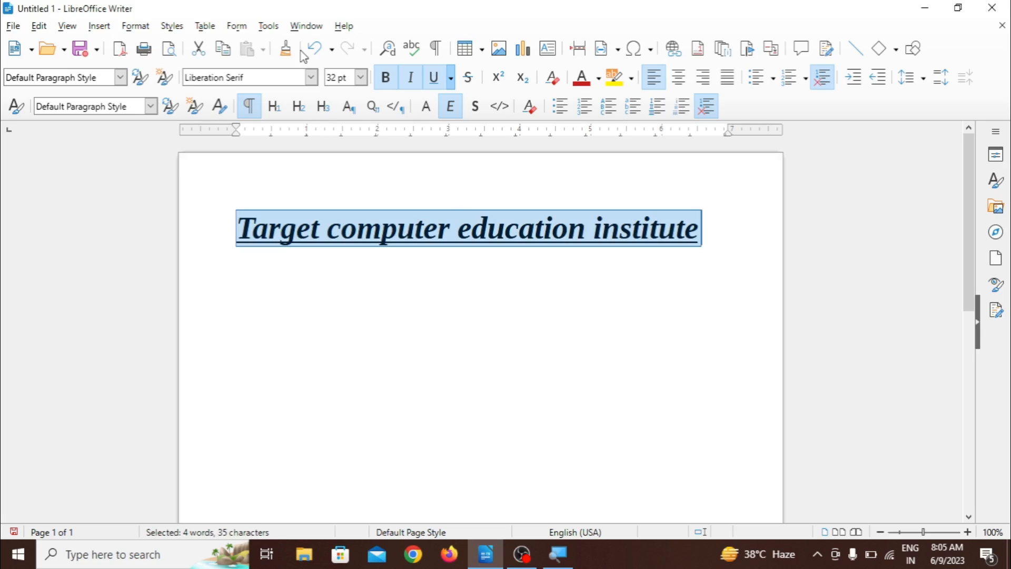
click(137, 27)
mouse_move(141, 46)
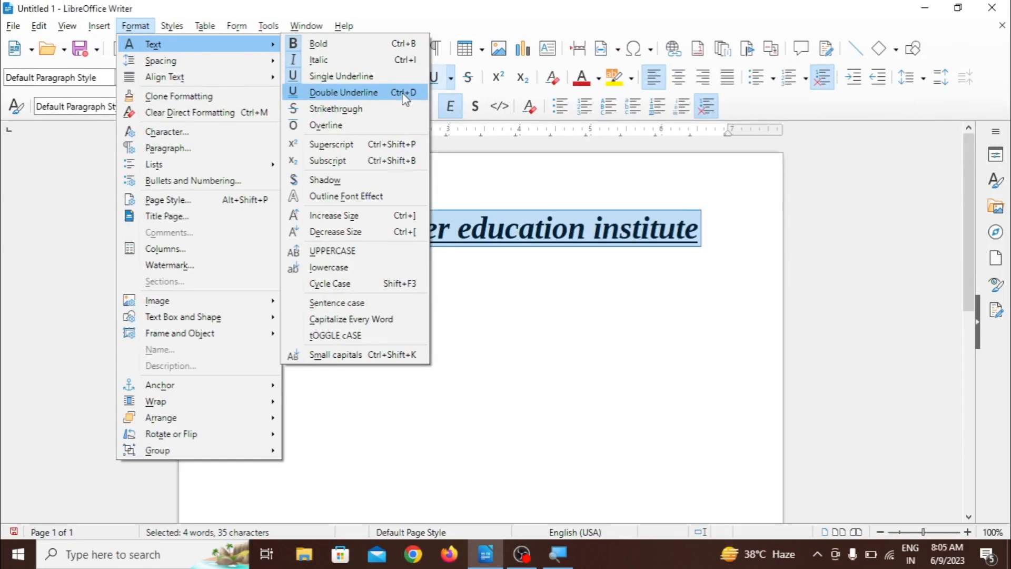
click(404, 96)
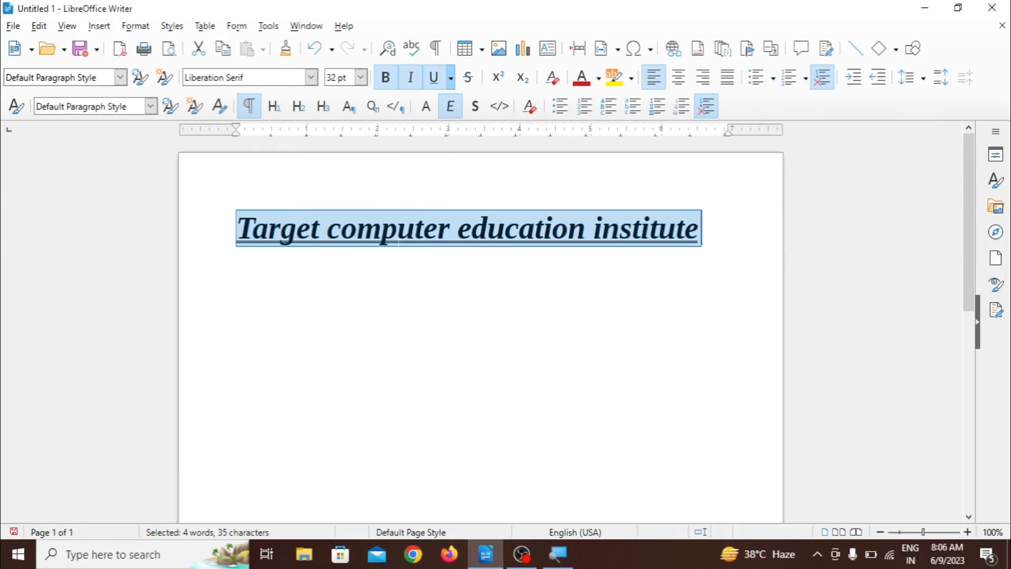
key(ctrl+u)
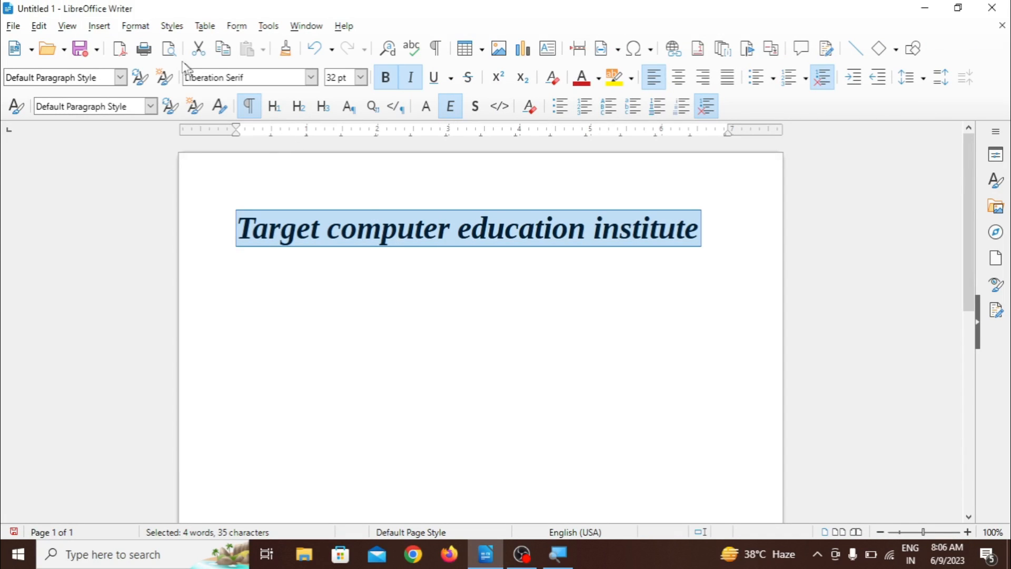
click(136, 26)
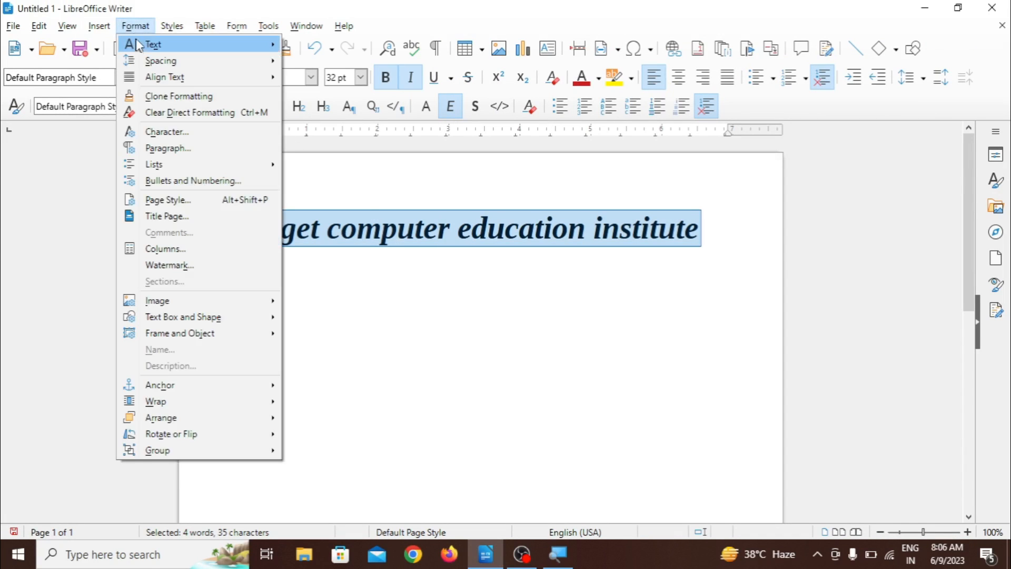
mouse_move(138, 44)
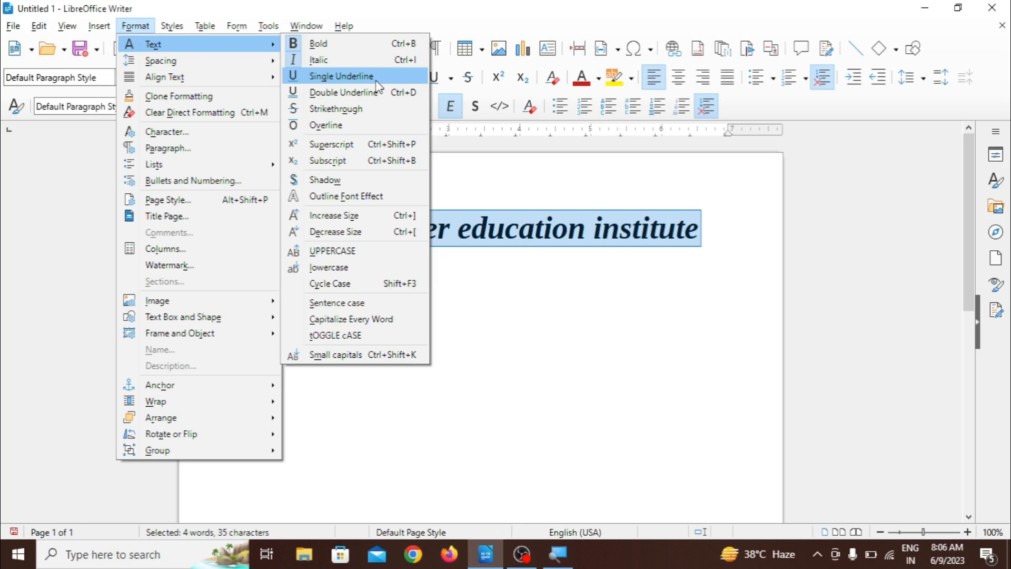
click(496, 296)
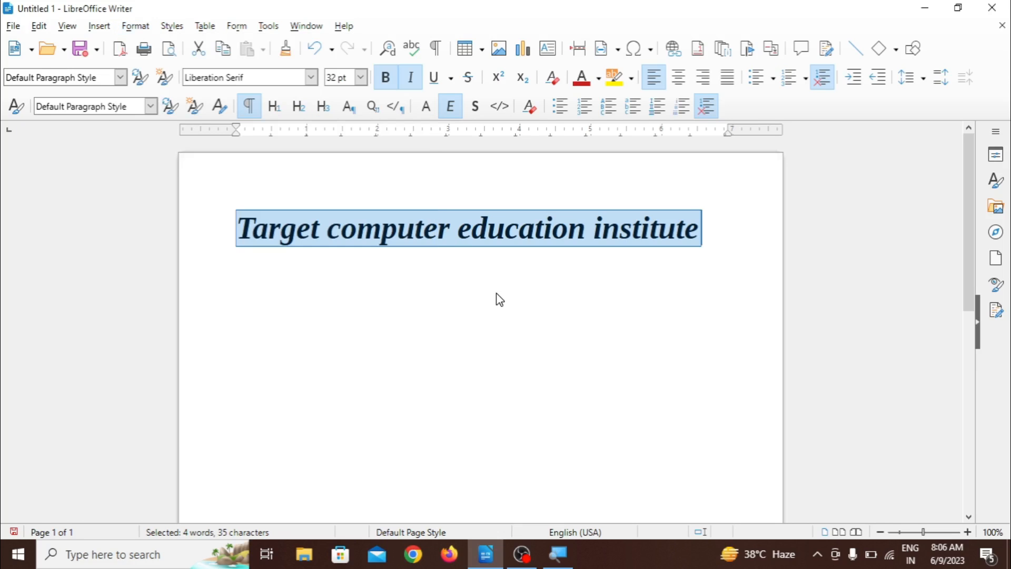
- Deselect the line and add the text "ctrl+u" in a new paragraph below it
click(497, 295)
key(Return)
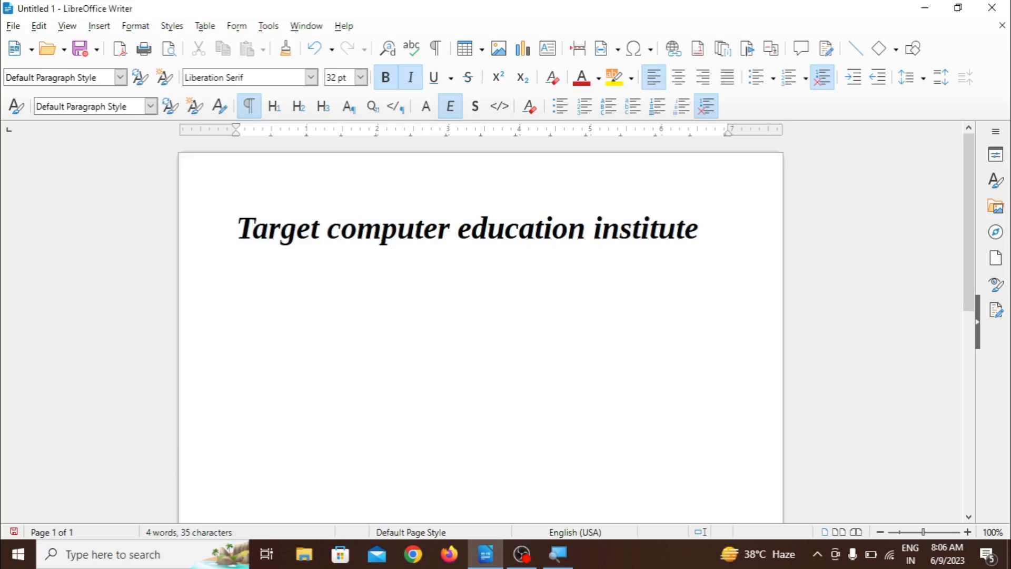
text(ctrk)
key(BackSpace)
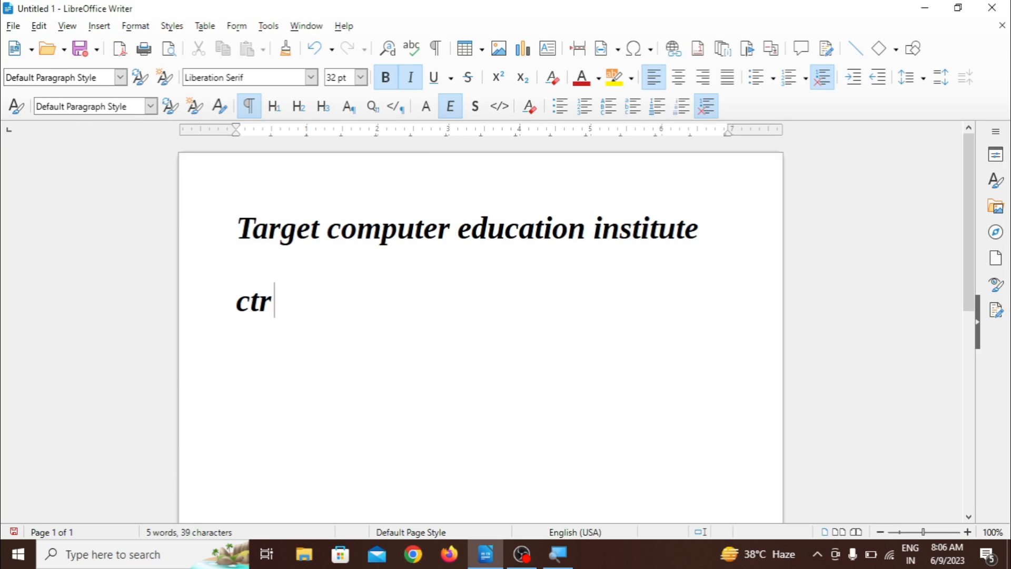
text(l+u)
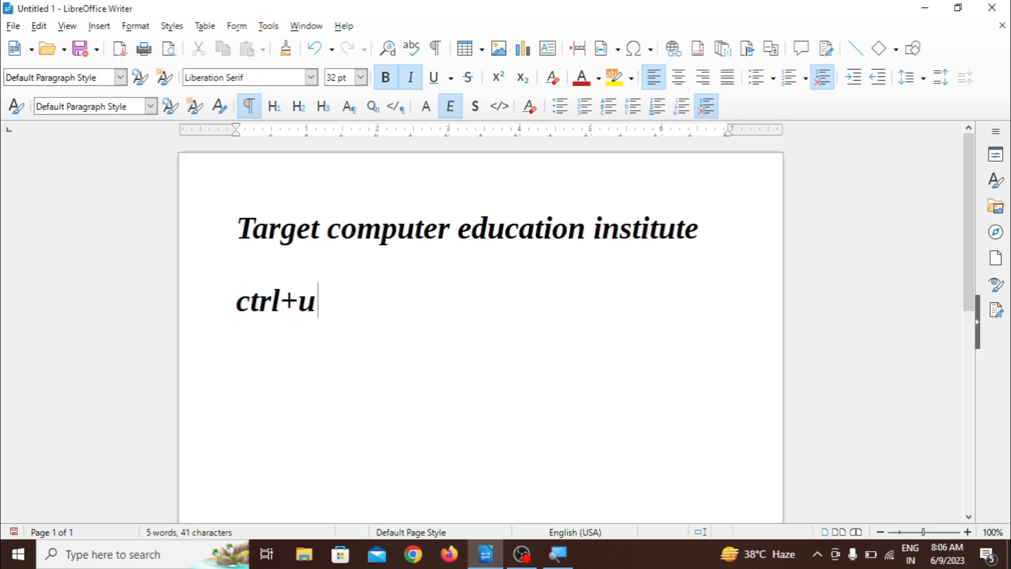
- Select all the text, underline both lines with a single underline, and remove the underline again
key(ctrl+a)
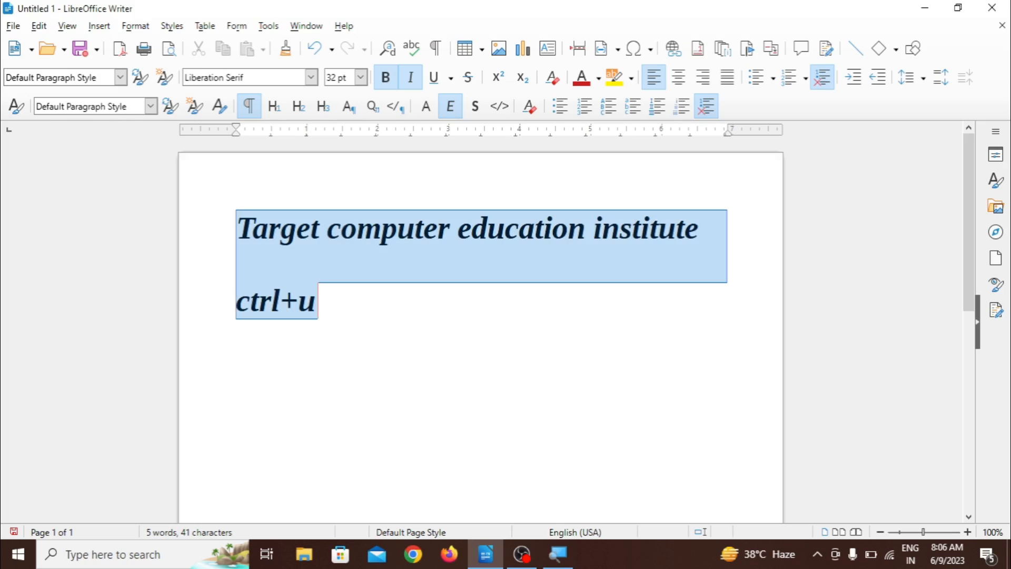
key(ctrl+u)
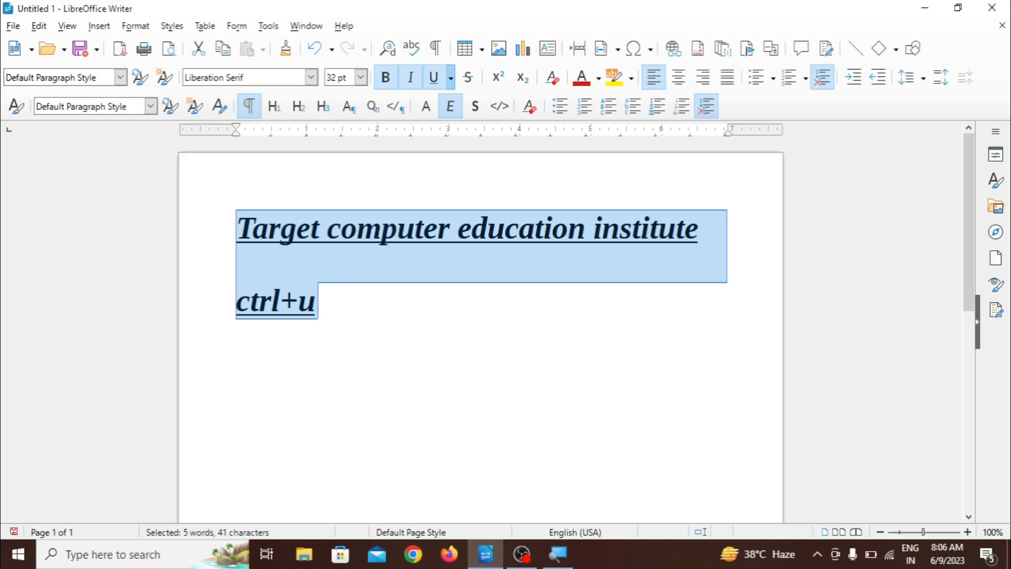
key(ctrl+u)
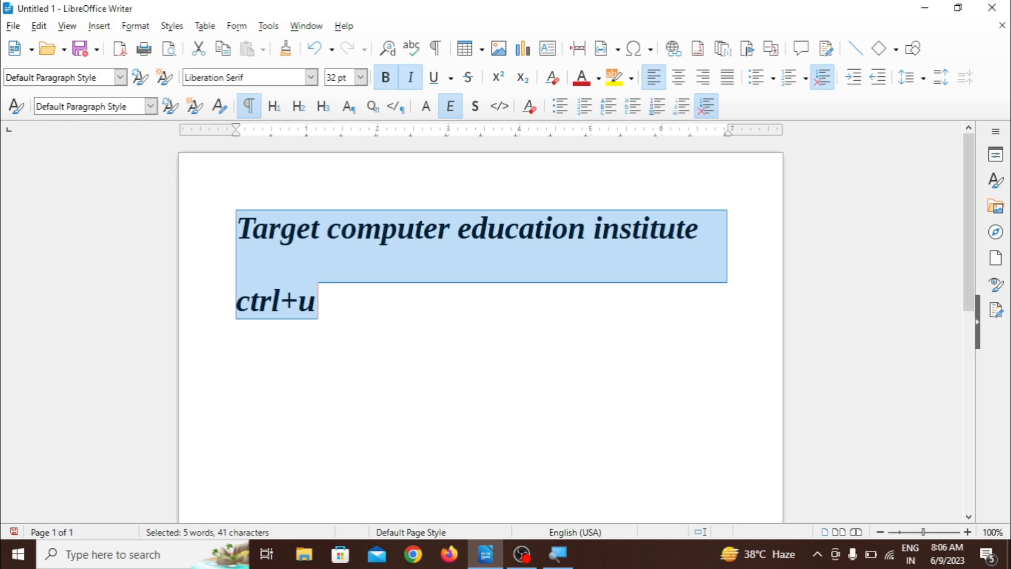
- Apply strikethrough to both selected lines and remove it again
click(144, 28)
mouse_move(148, 46)
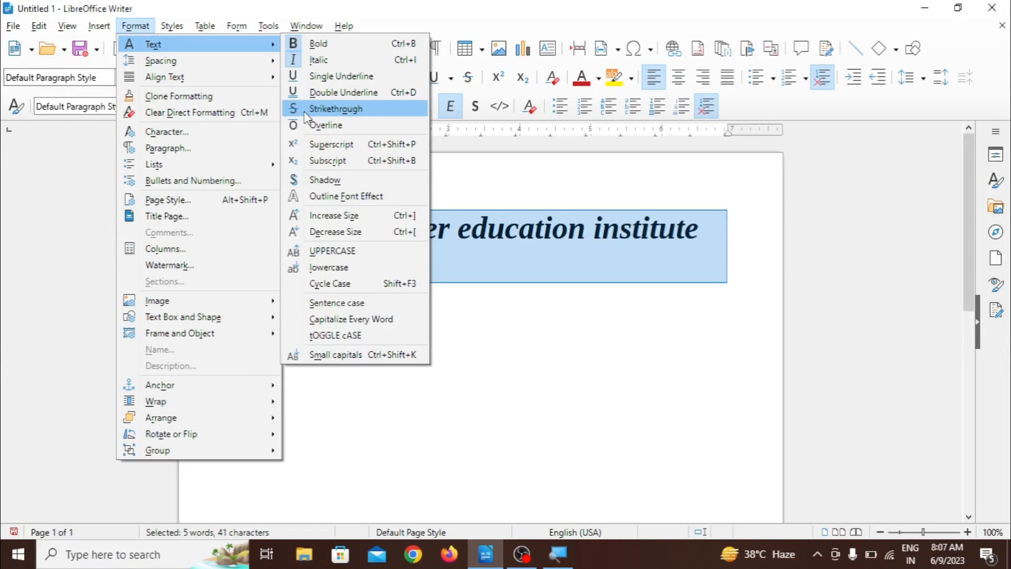
click(305, 109)
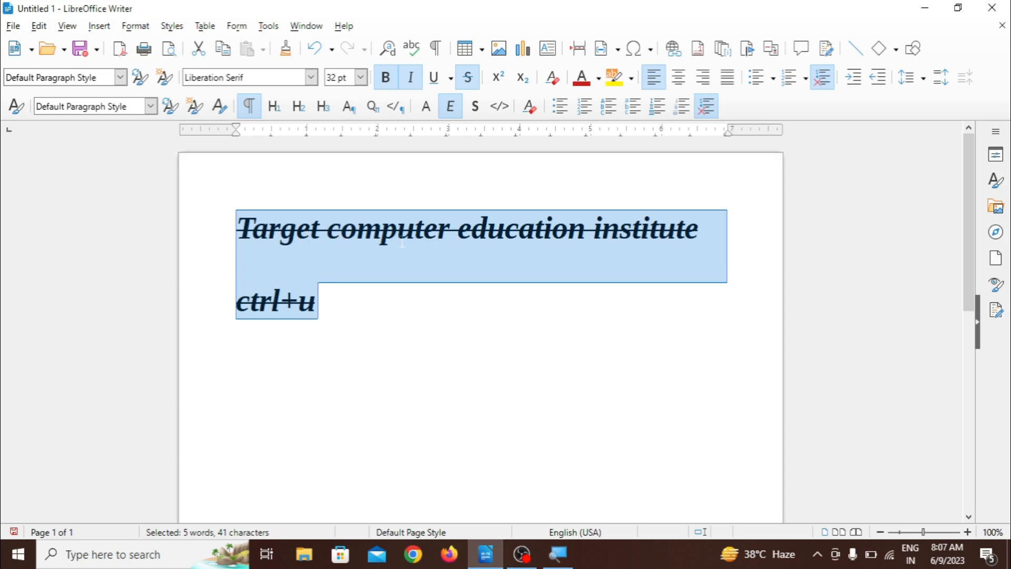
click(141, 27)
mouse_move(153, 45)
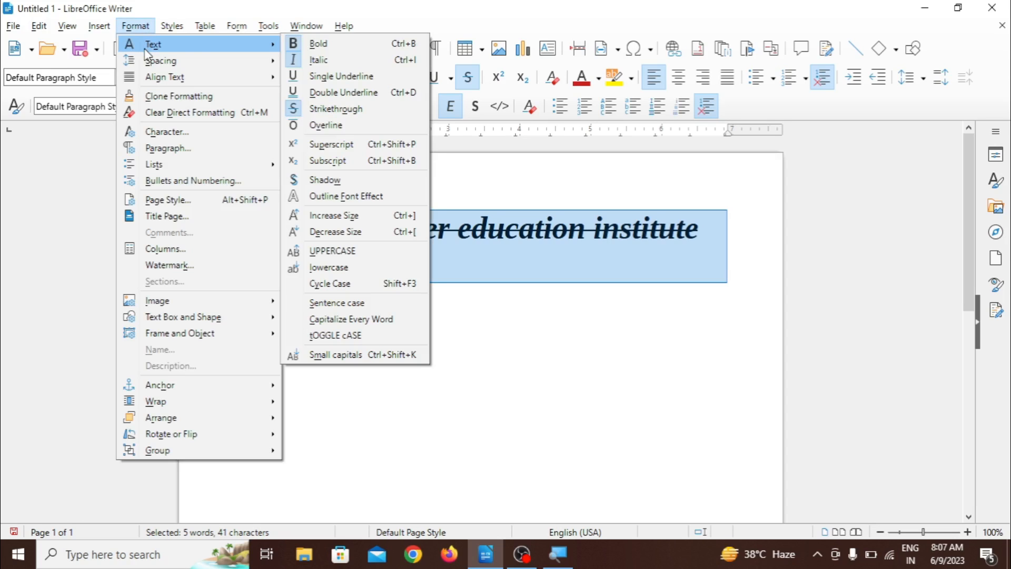
click(337, 114)
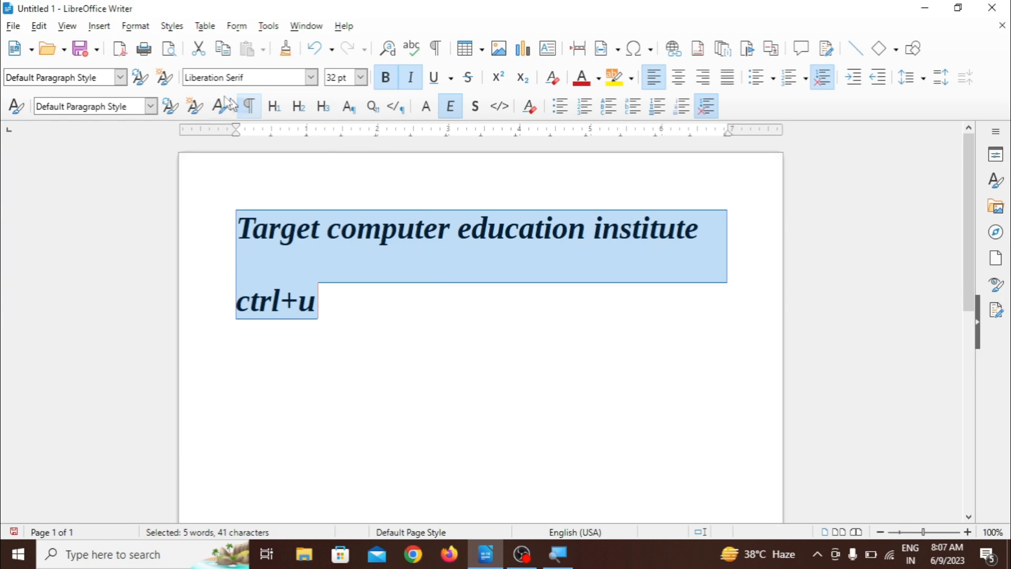
- Apply an overline to both selected lines, "Target computer education institute" and "ctrl+u"
click(138, 28)
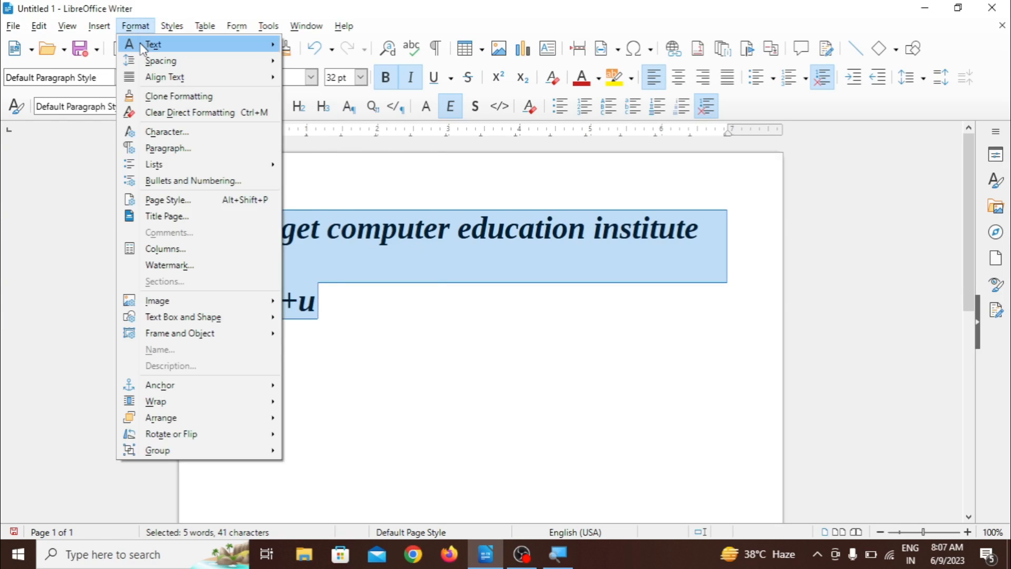
mouse_move(142, 44)
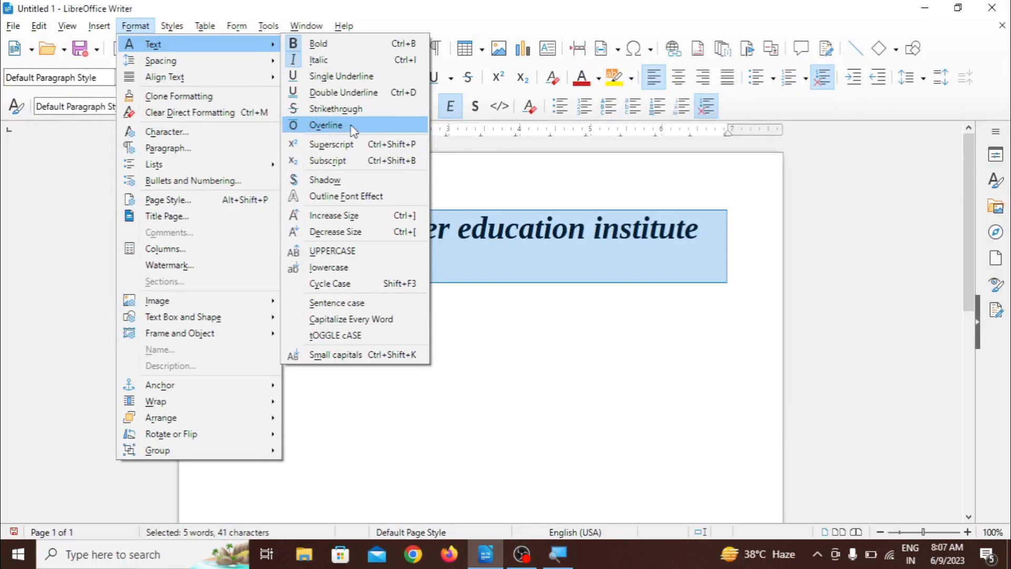
click(325, 125)
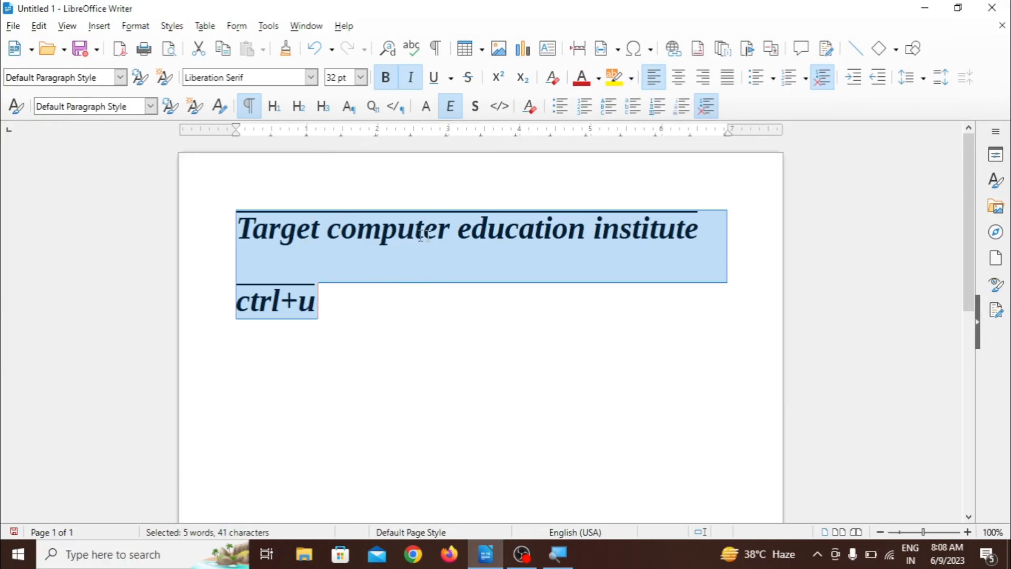
- Delete the text "ctrl+u" below the line "Target computer education institute"
click(345, 311)
key(BackSpace)
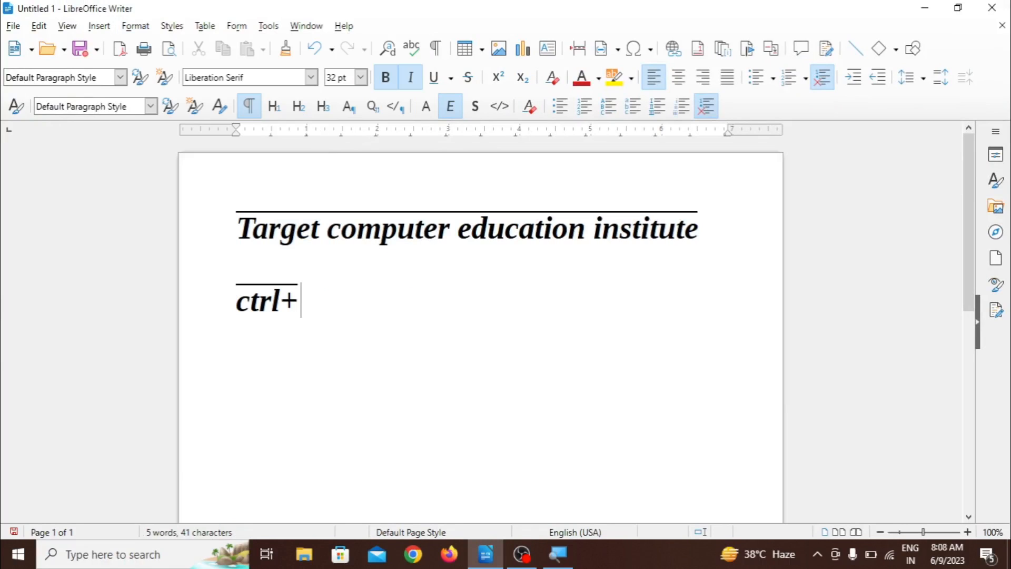
key(BackSpace)
key(BackSpace)
key(BackSpace)
key(BackSpace)
key(BackSpace)
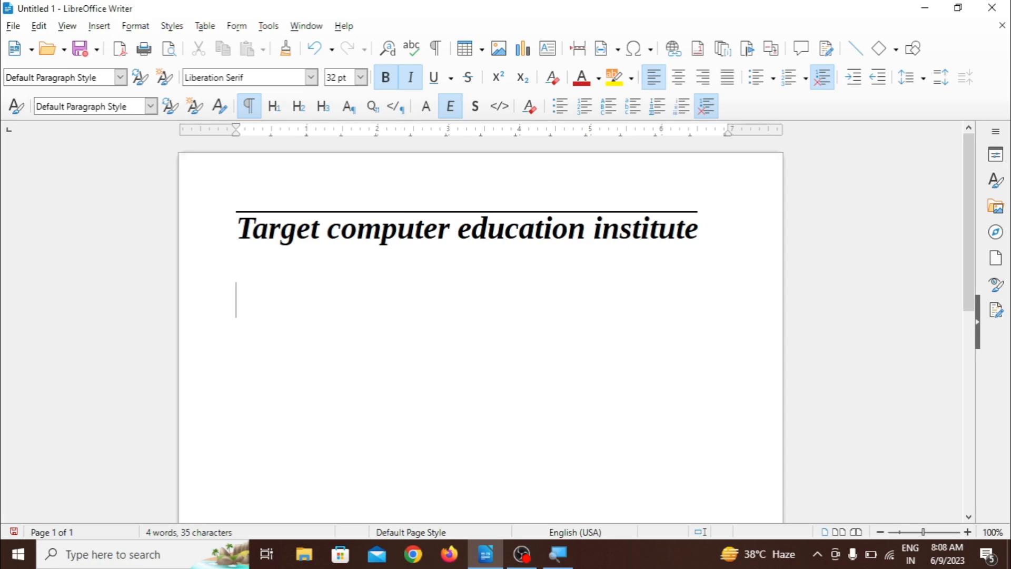
- Switch off the overline at the insertion point in the empty paragraph below the text, with nothing selected
key(alt+f)
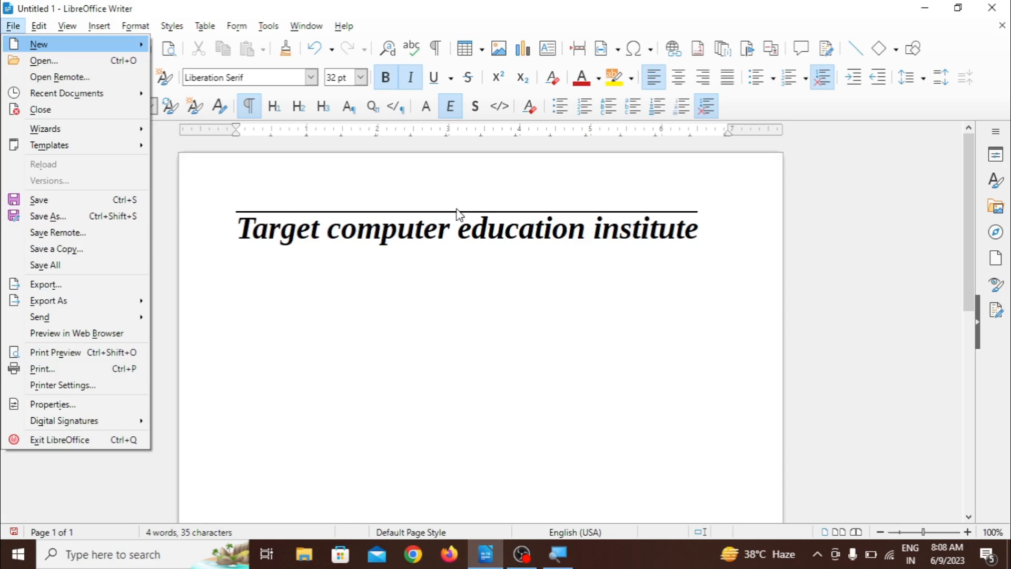
key(Right)
key(Right)
key(Right)
key(Right)
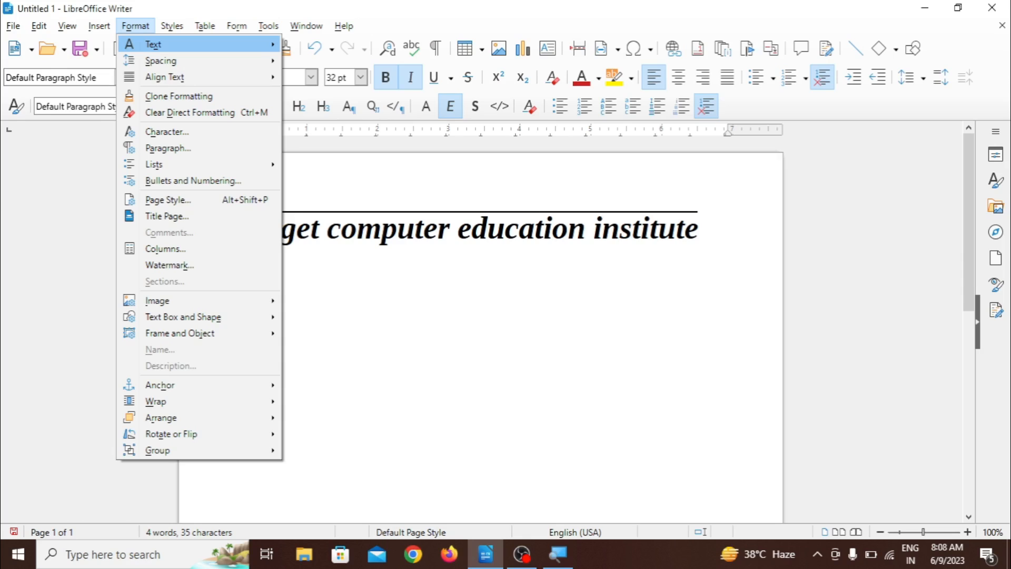
mouse_move(258, 47)
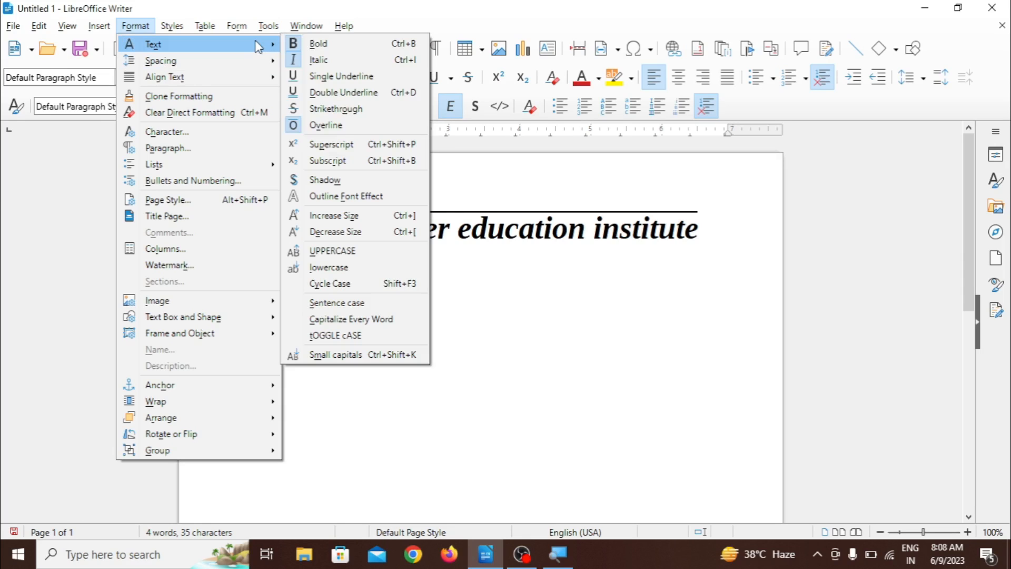
click(342, 127)
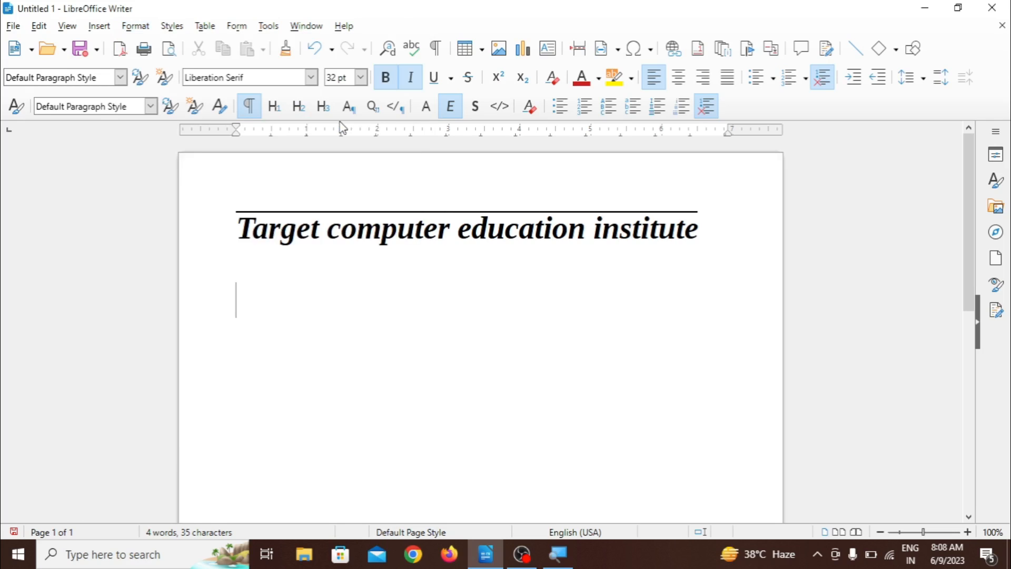
- Select the whole document content and toggle the Overline text formatting on it
key(ctrl+a)
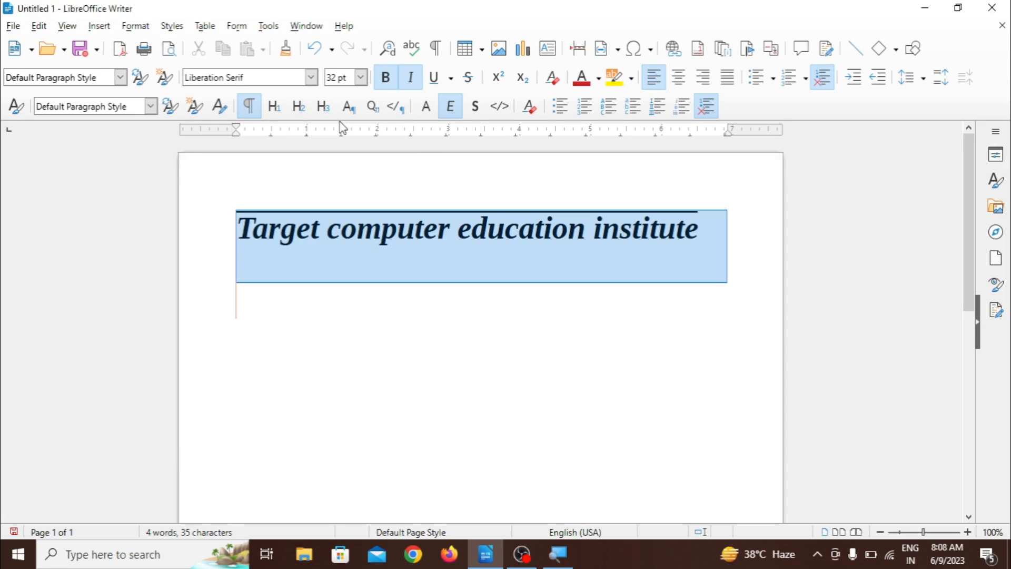
click(150, 28)
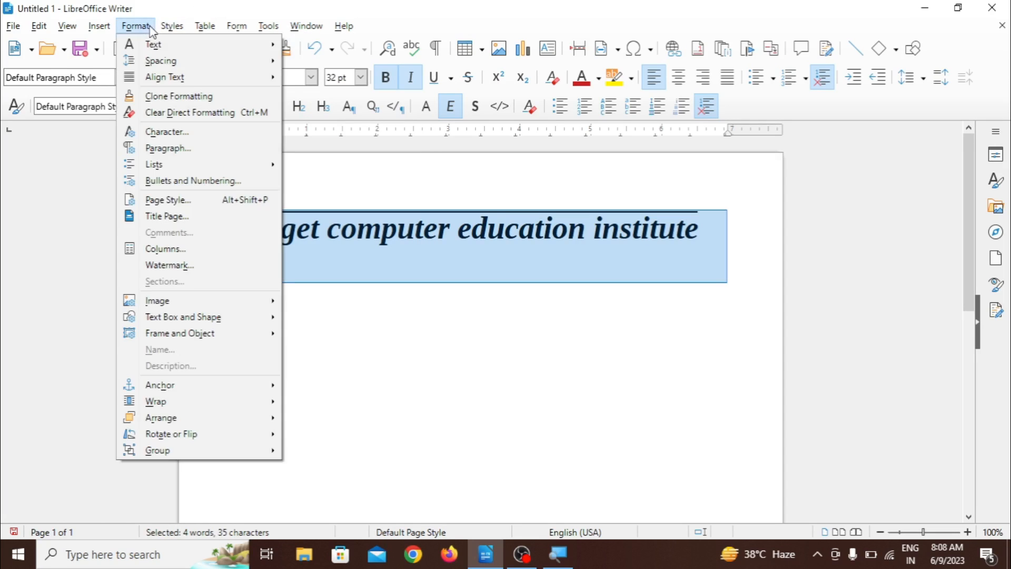
mouse_move(151, 45)
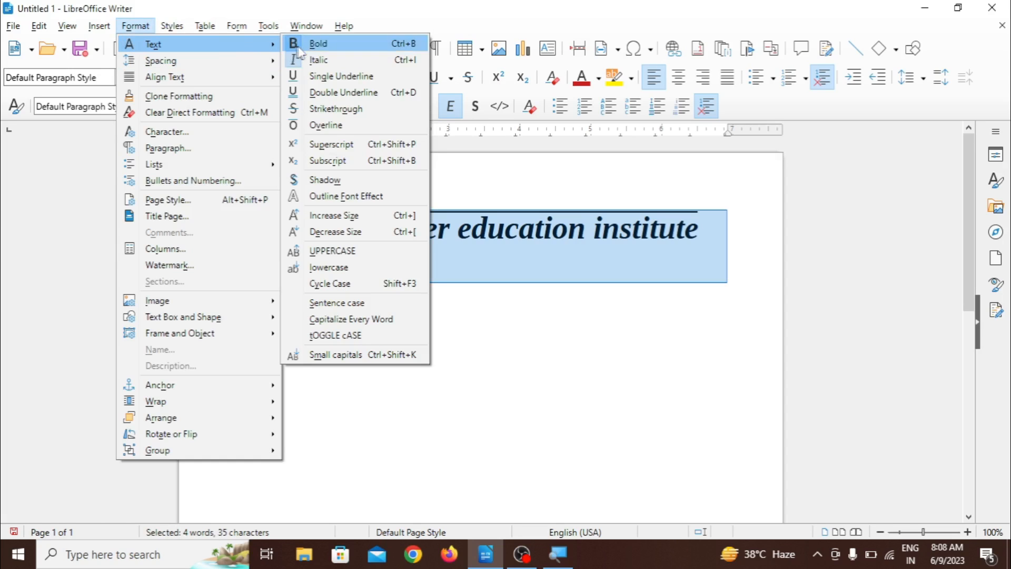
click(327, 125)
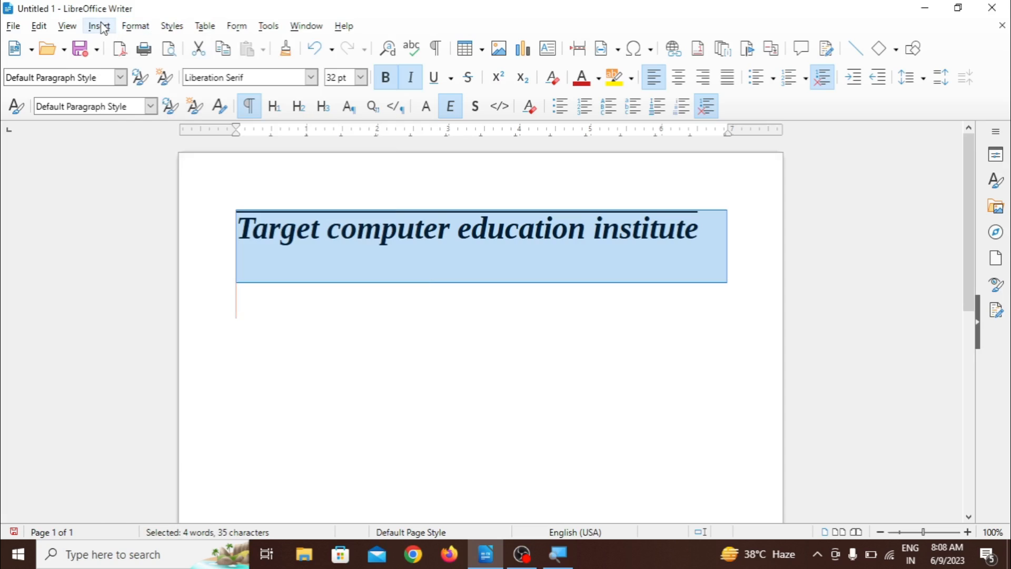
- Remove the overline from the selected document content
click(138, 27)
mouse_move(150, 45)
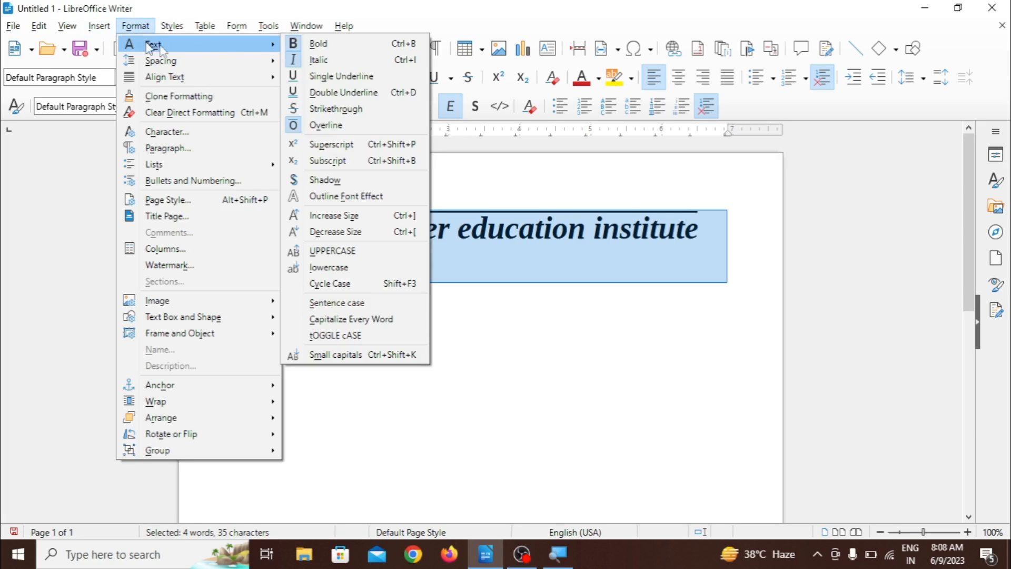
click(335, 127)
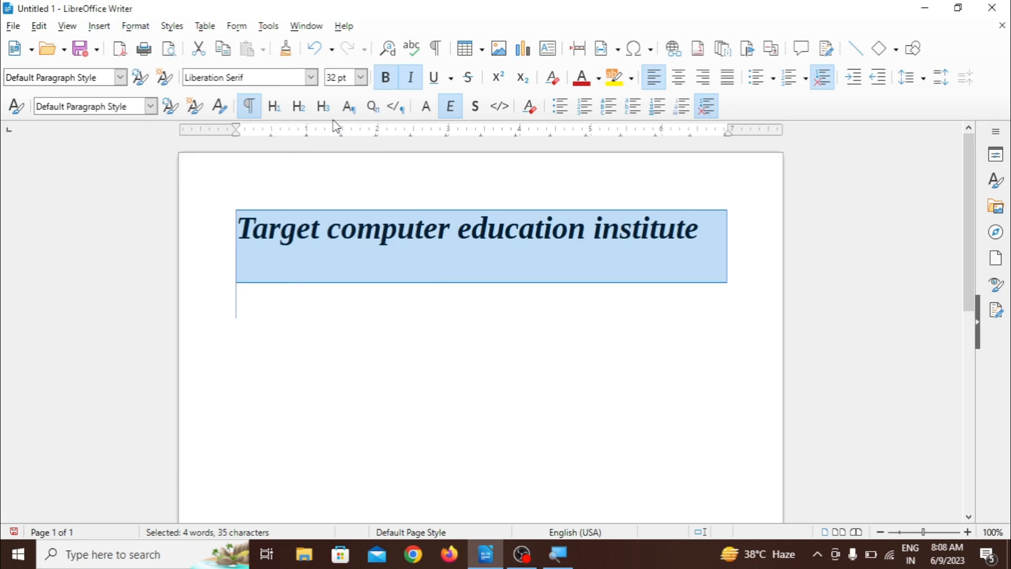
click(139, 27)
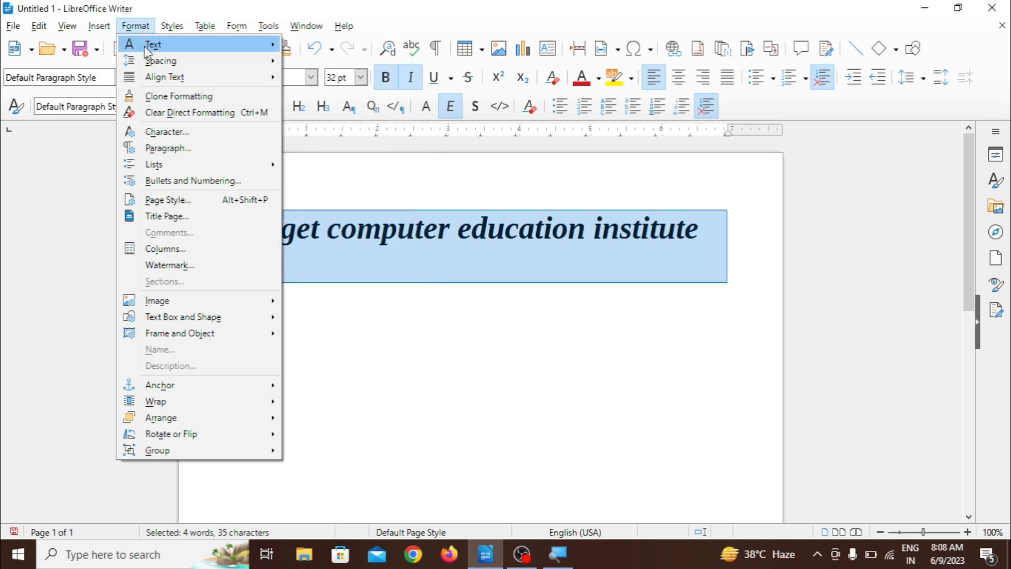
mouse_move(144, 46)
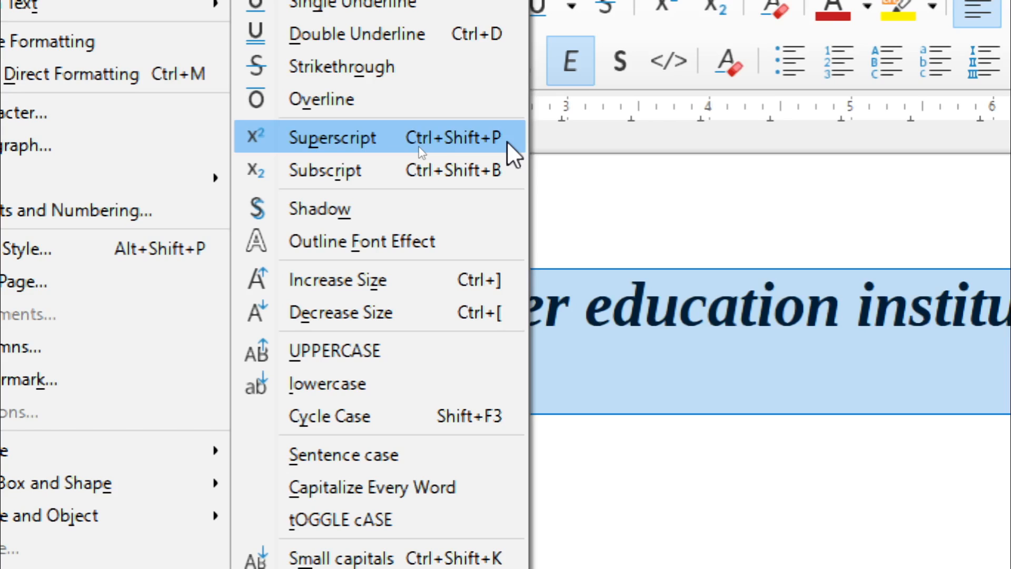
click(615, 209)
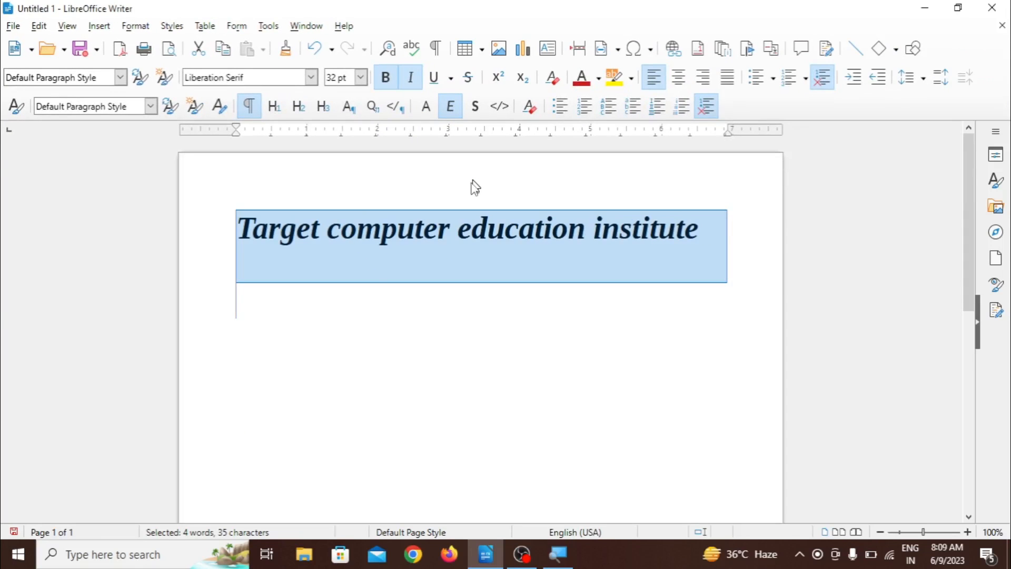
- Deselect the content and enter a capital "A" in the last empty paragraph below "Target computer education institute"
key(Down)
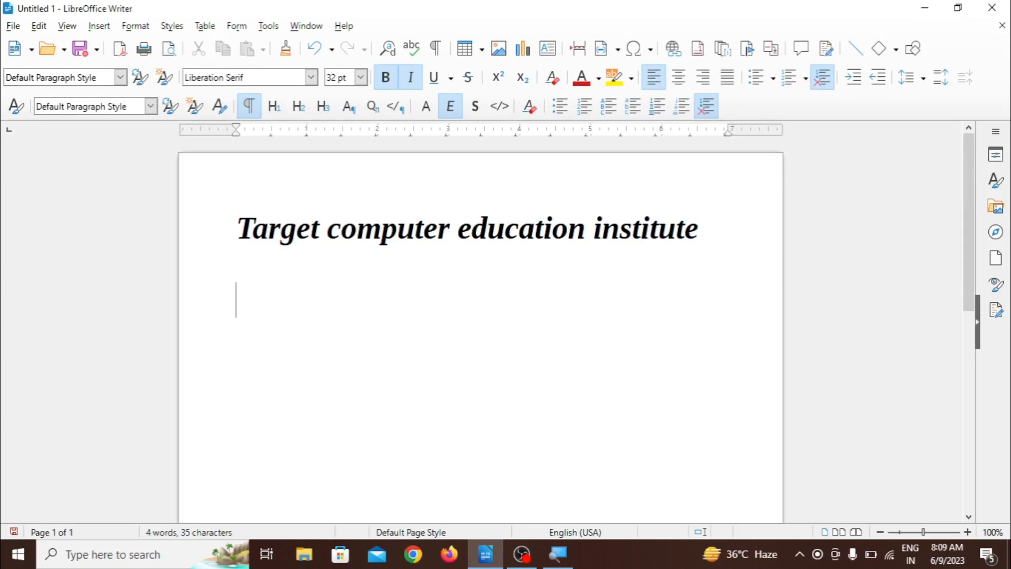
text(a)
key(BackSpace)
text(A)
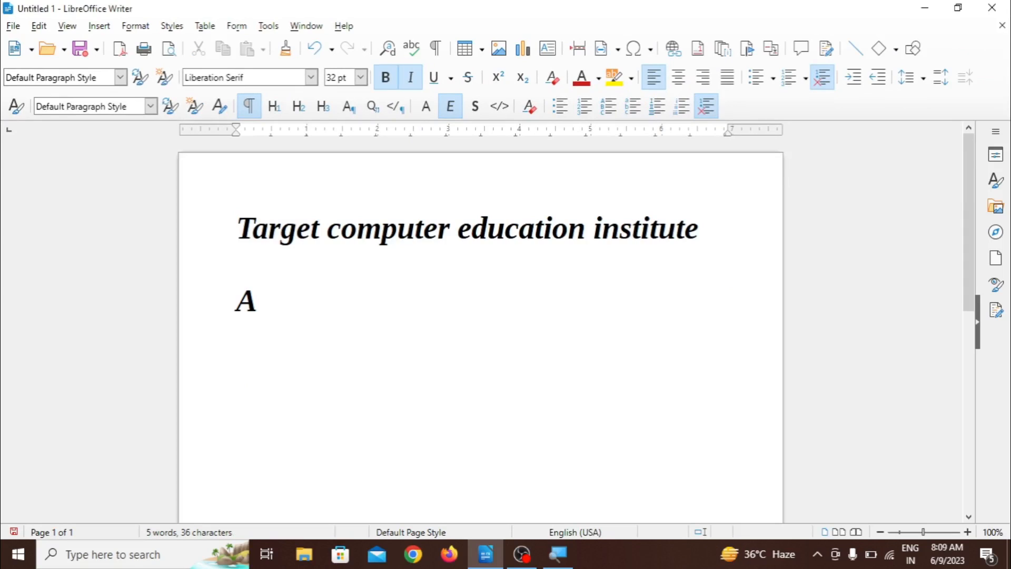
text(2)
key(BackSpace)
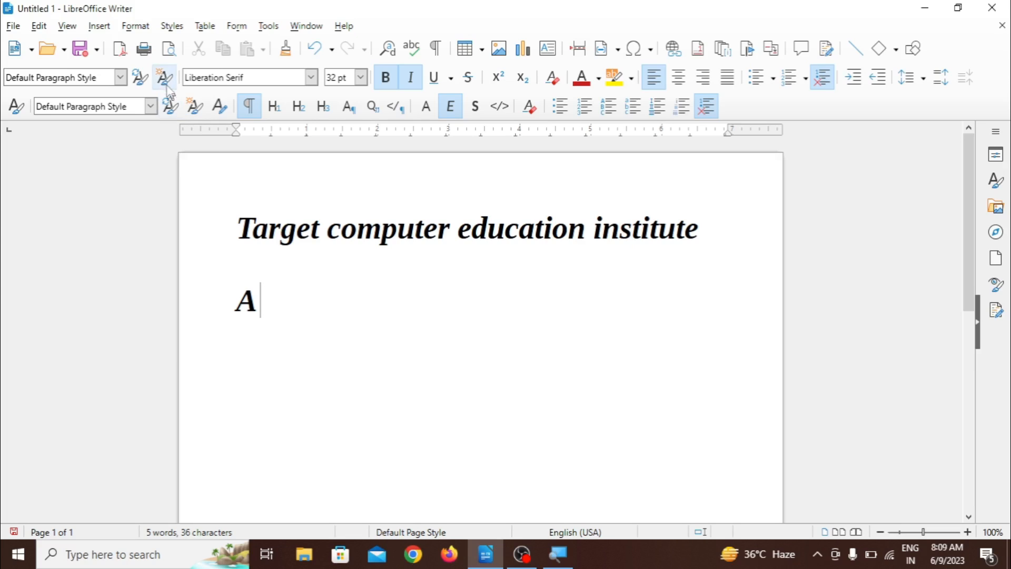
- Add a superscript "2" directly after the "A"
click(136, 28)
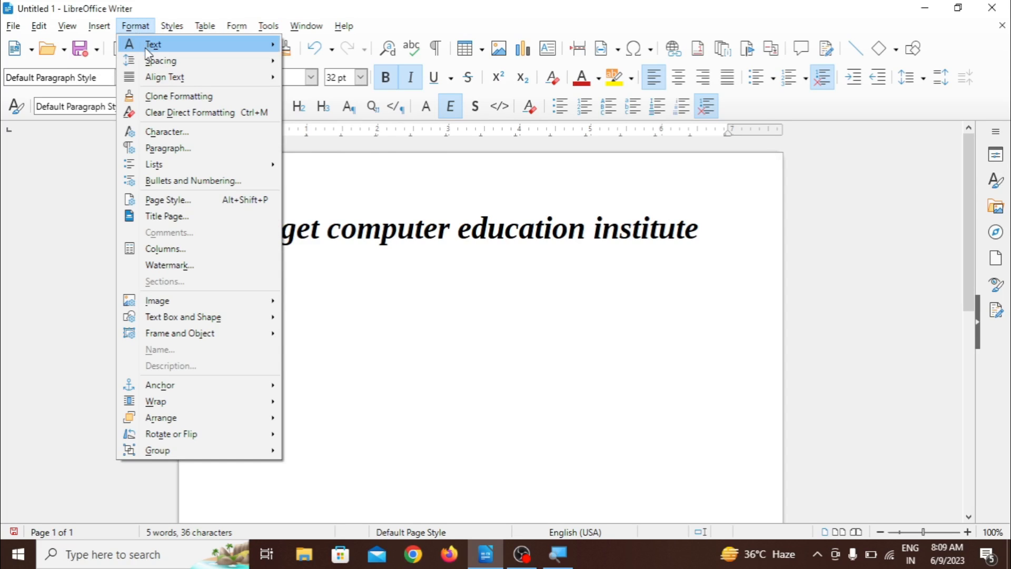
mouse_move(208, 50)
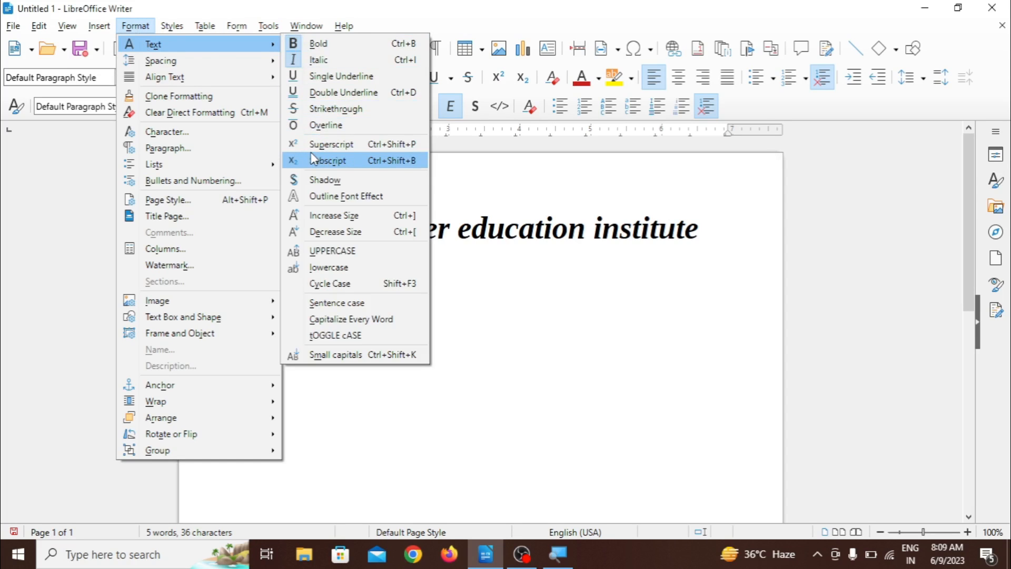
click(322, 144)
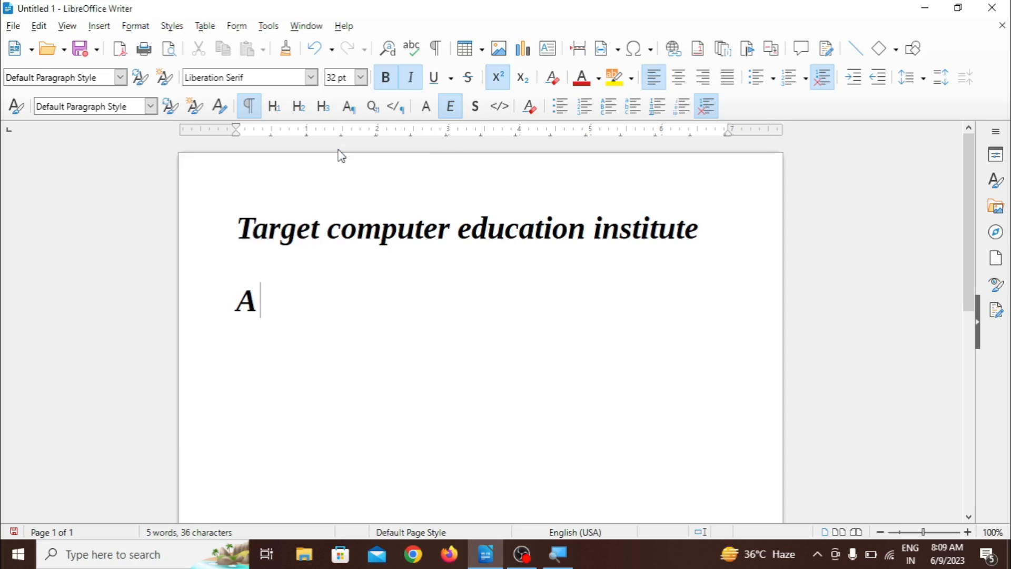
text(2)
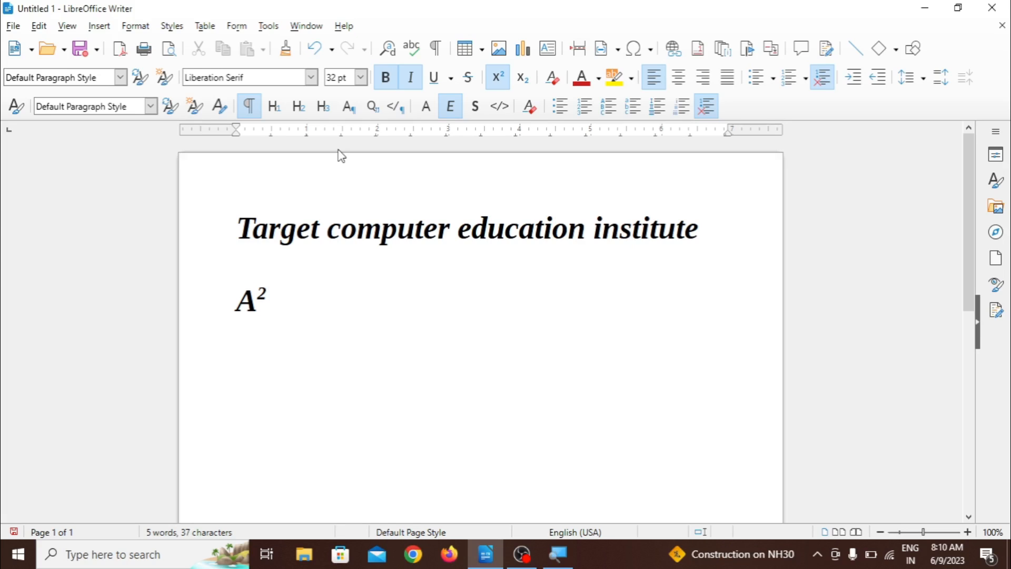
- Continue the expression with "+B" in normal text, followed by a superscript "2"
key(ctrl+shift+p)
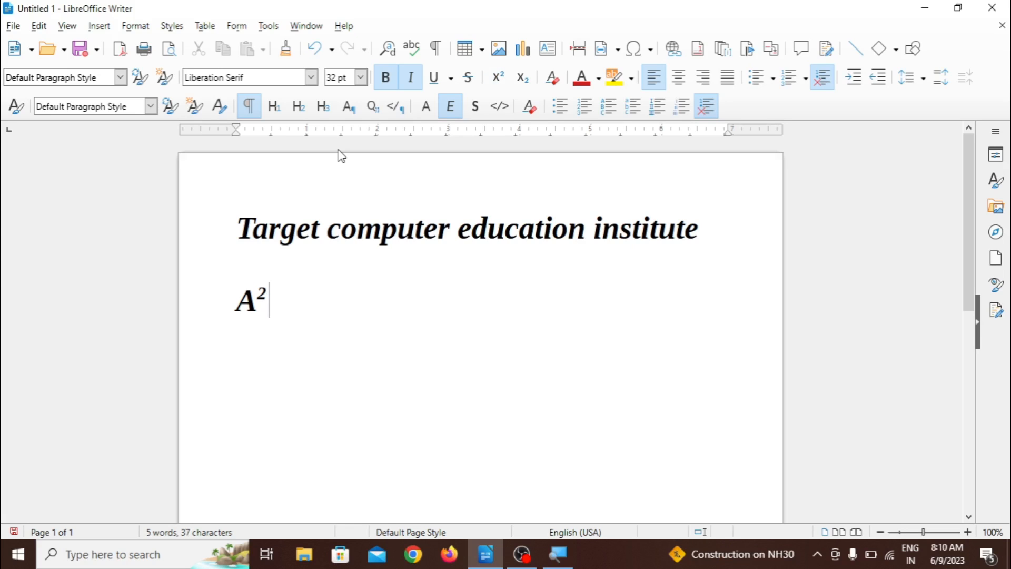
text(+B)
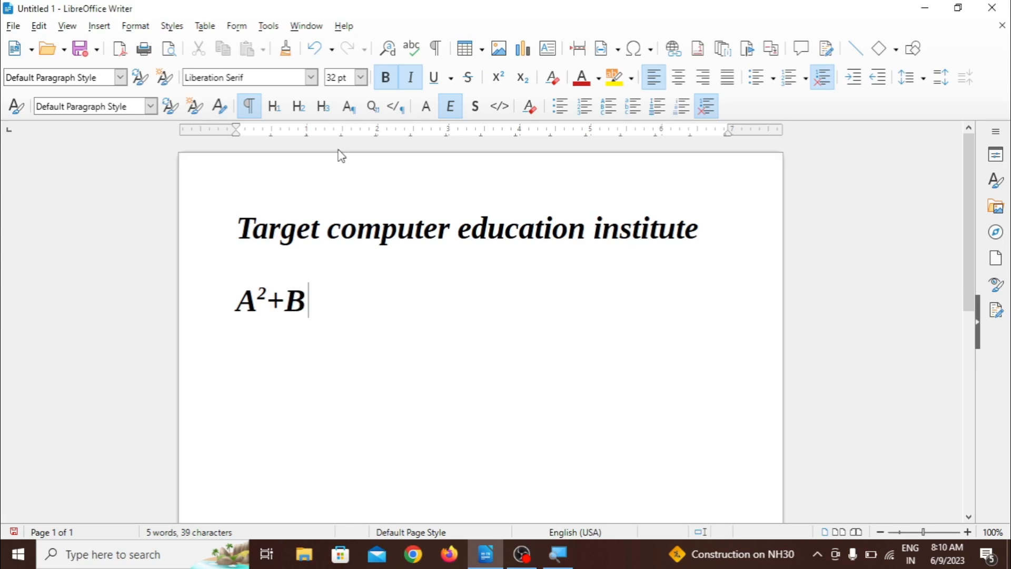
key(ctrl+shift+p)
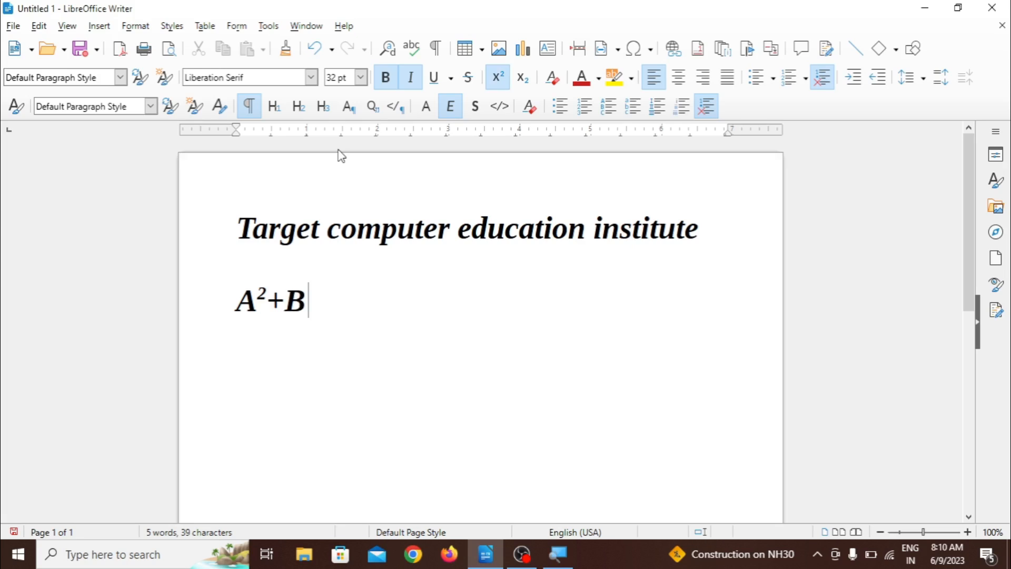
text(2)
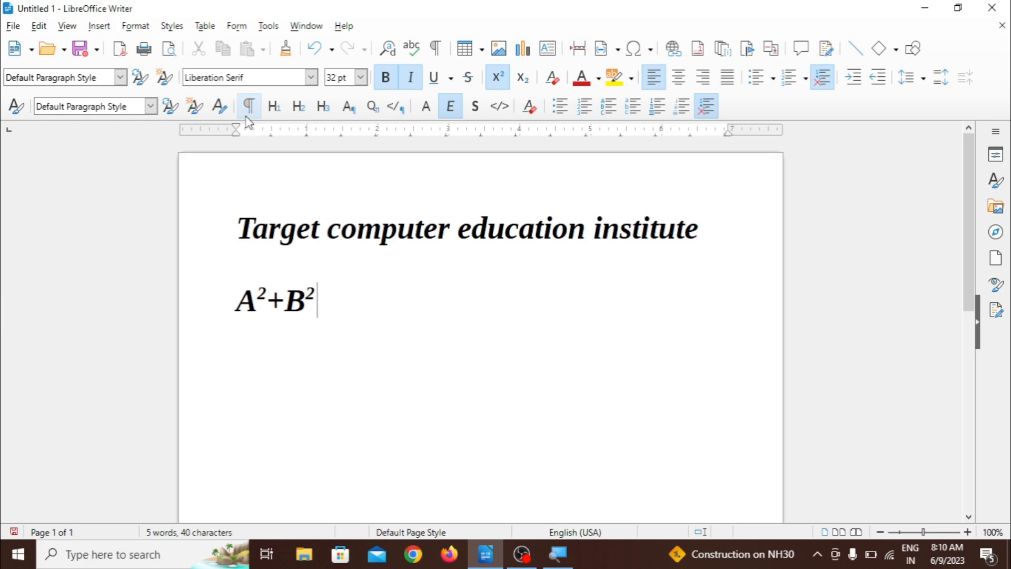
click(139, 27)
mouse_move(150, 45)
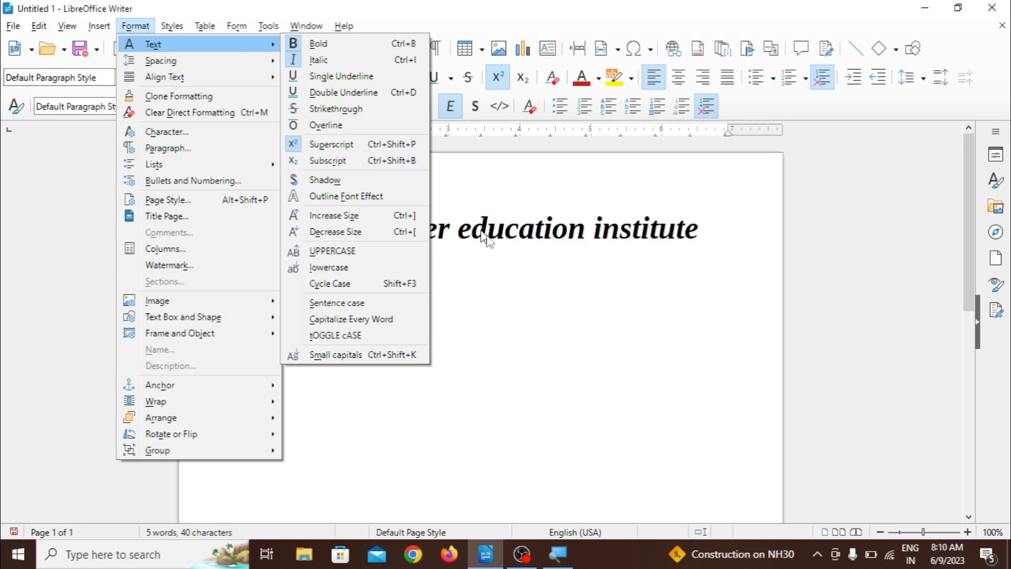
click(538, 307)
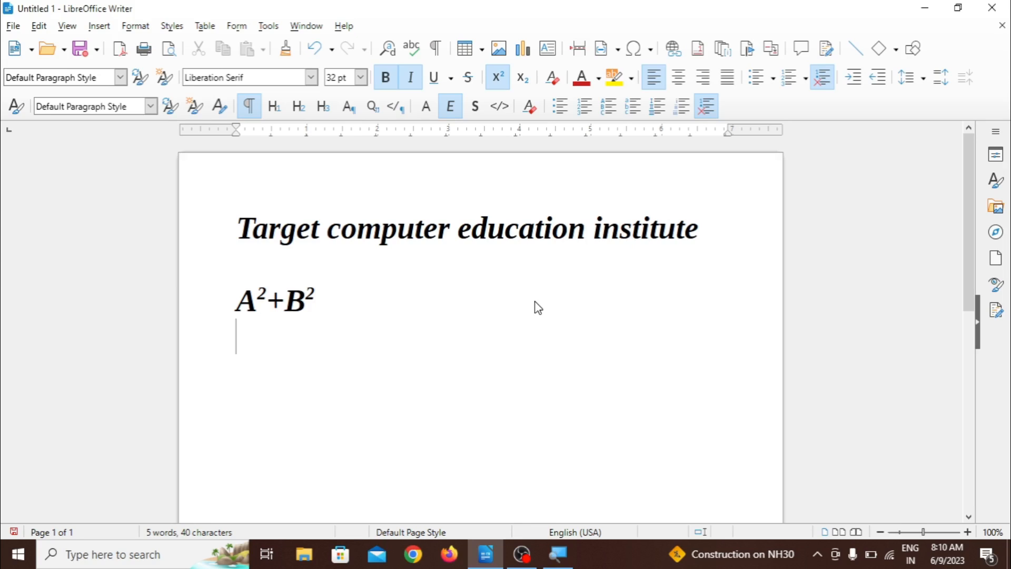
- Switch off superscript on the new line below the expression and enter "GH" as normal text
text(gh)
key(BackSpace)
key(BackSpace)
key(ctrl+shift+p)
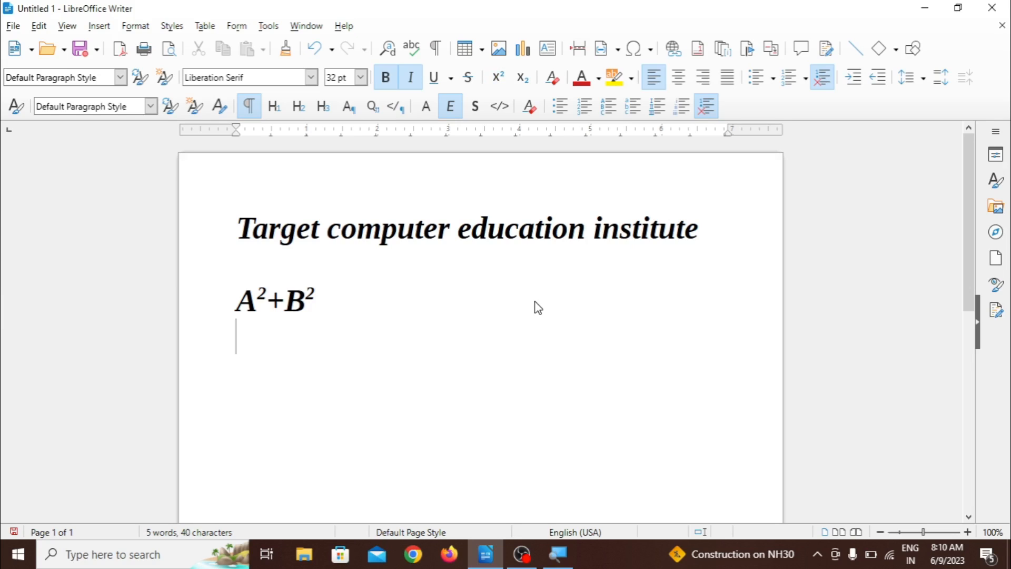
text(GH)
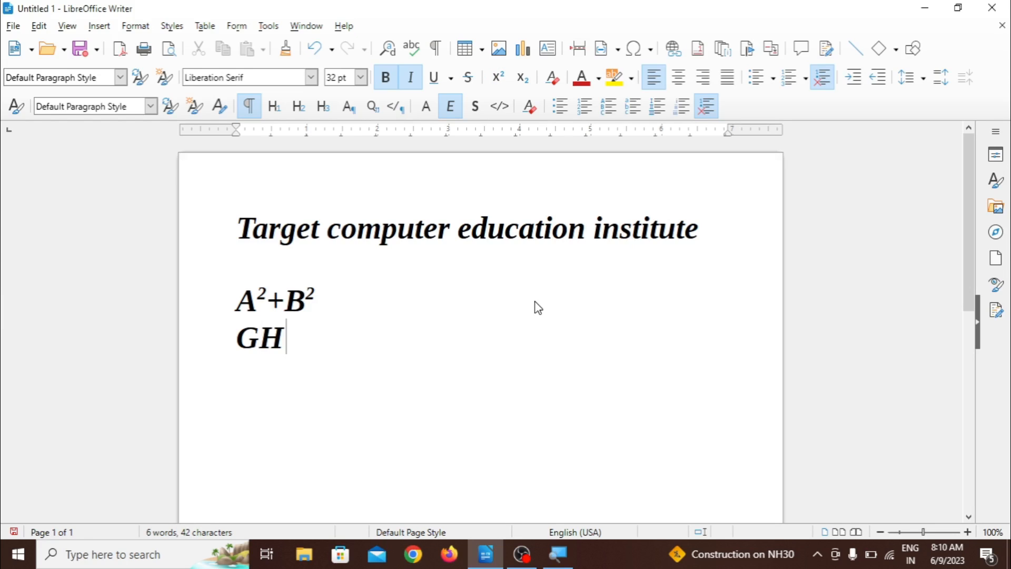
text(Z)
key(BackSpace)
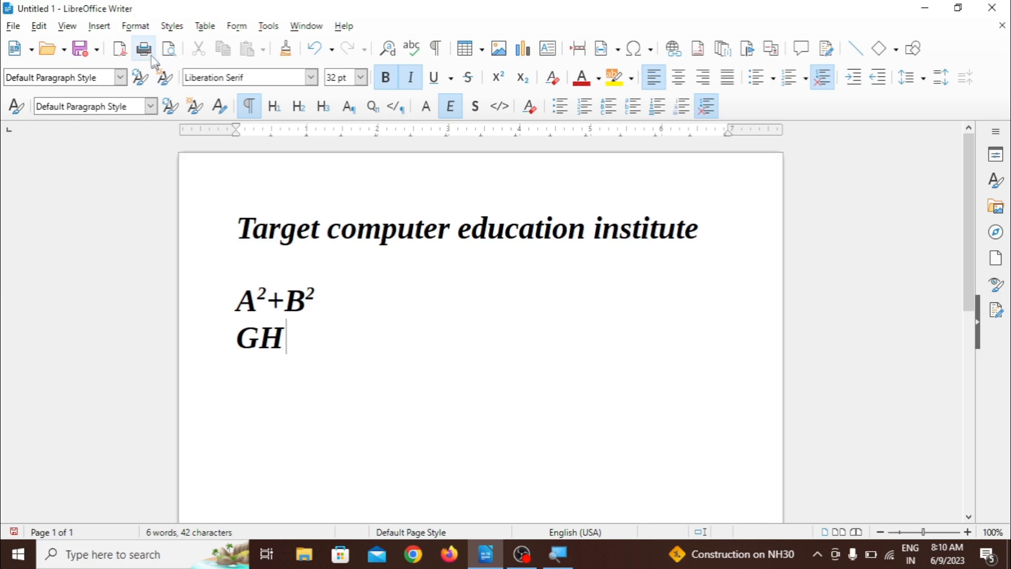
- Add a subscript "Z" directly after "GH"
click(138, 27)
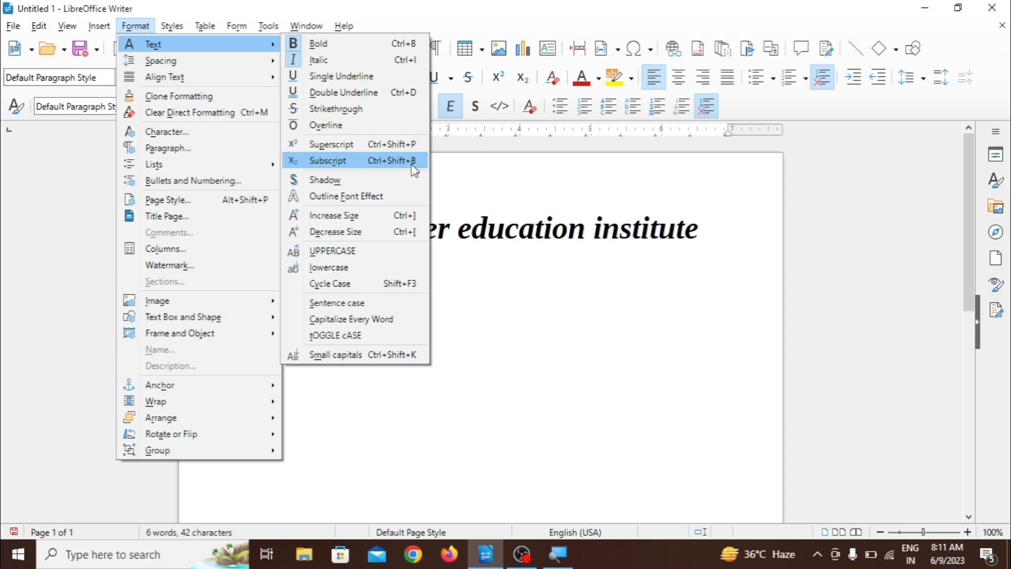
click(373, 165)
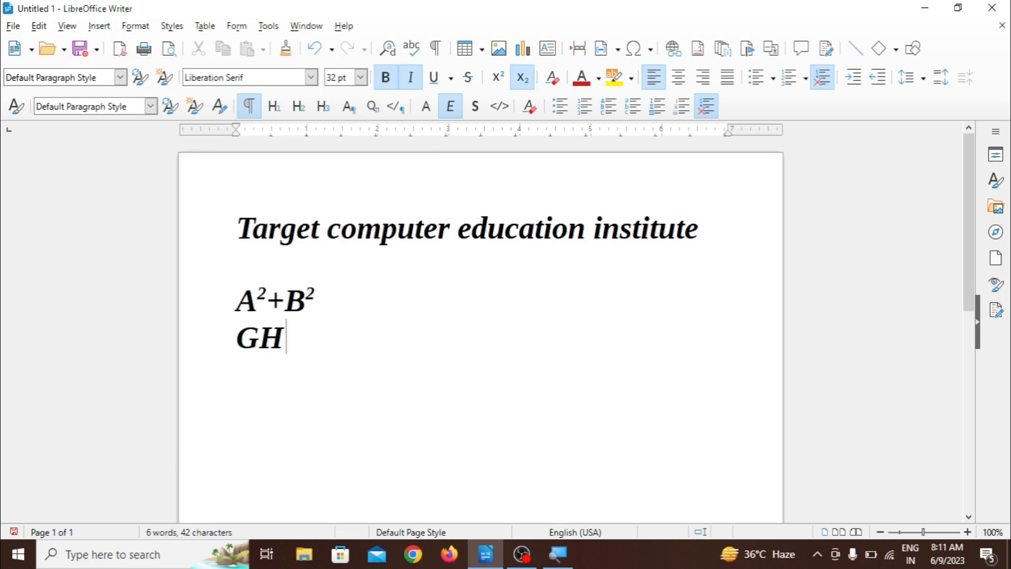
text(z)
drag(235, 301, 317, 310)
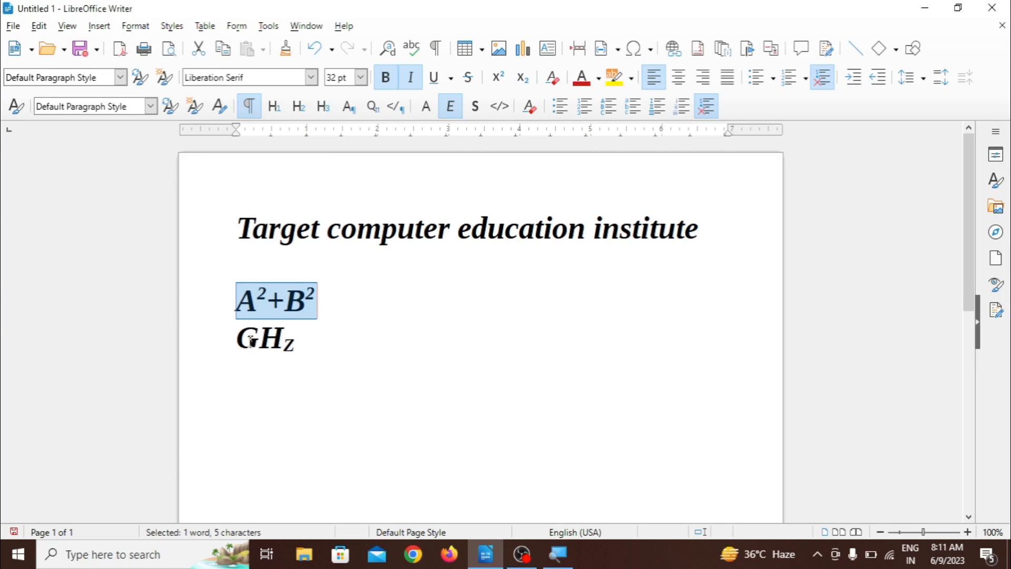
drag(237, 338, 298, 342)
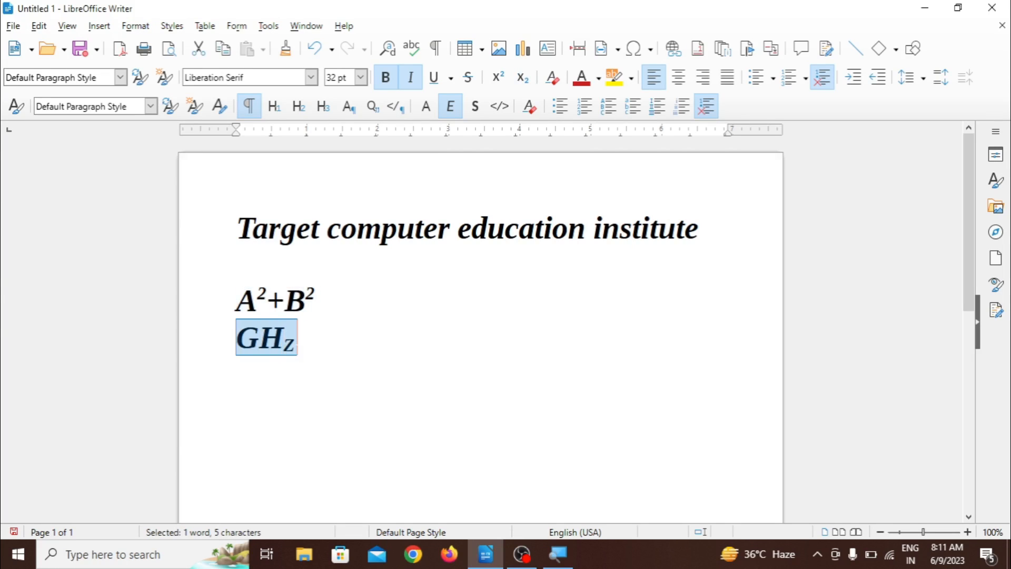
click(298, 339)
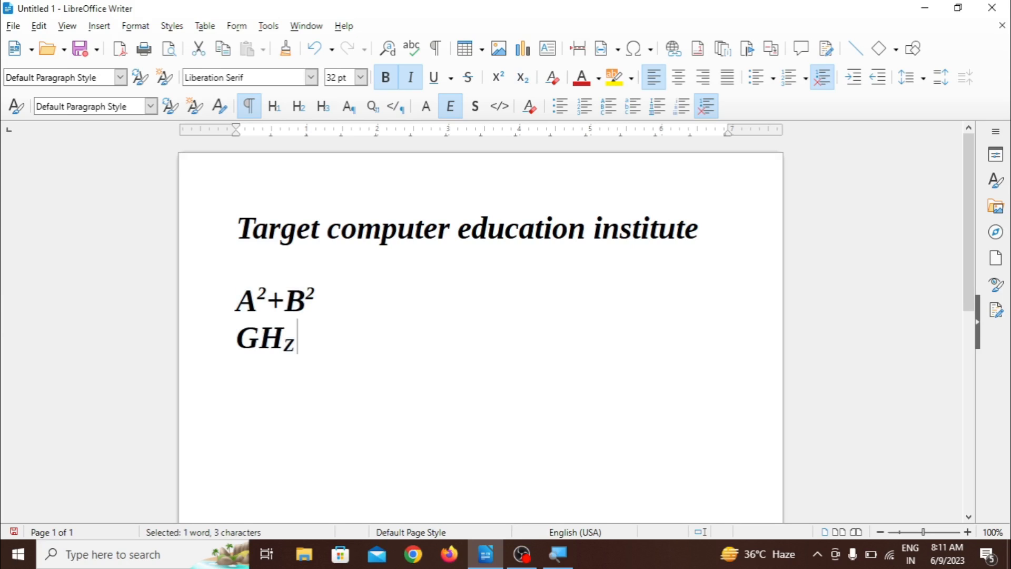
click(138, 30)
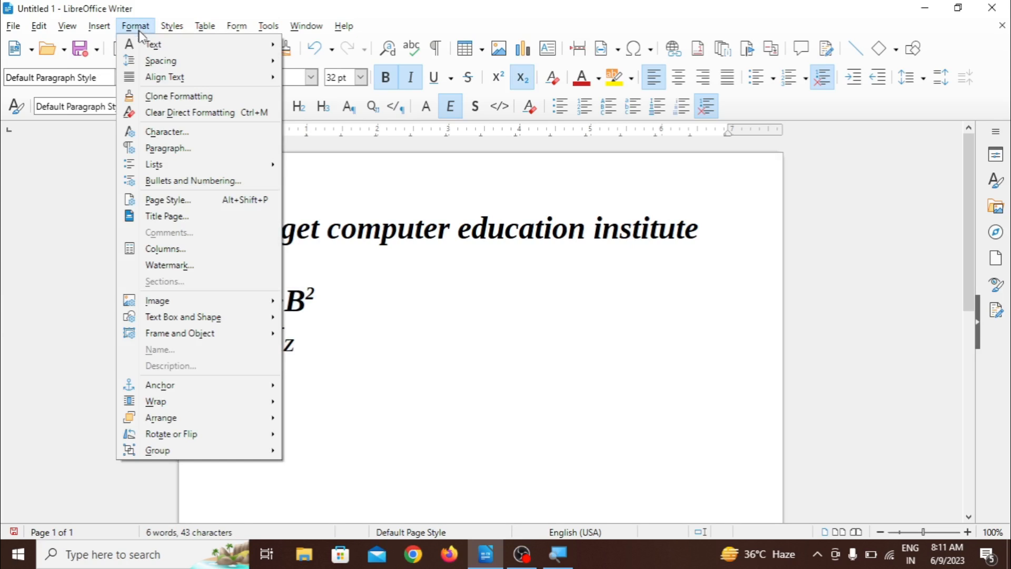
mouse_move(151, 44)
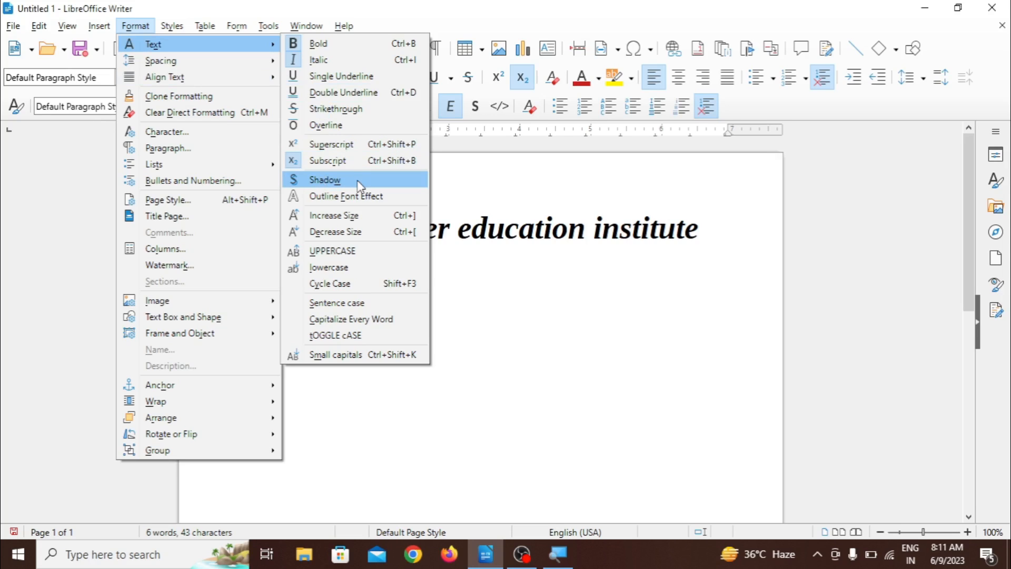
click(474, 295)
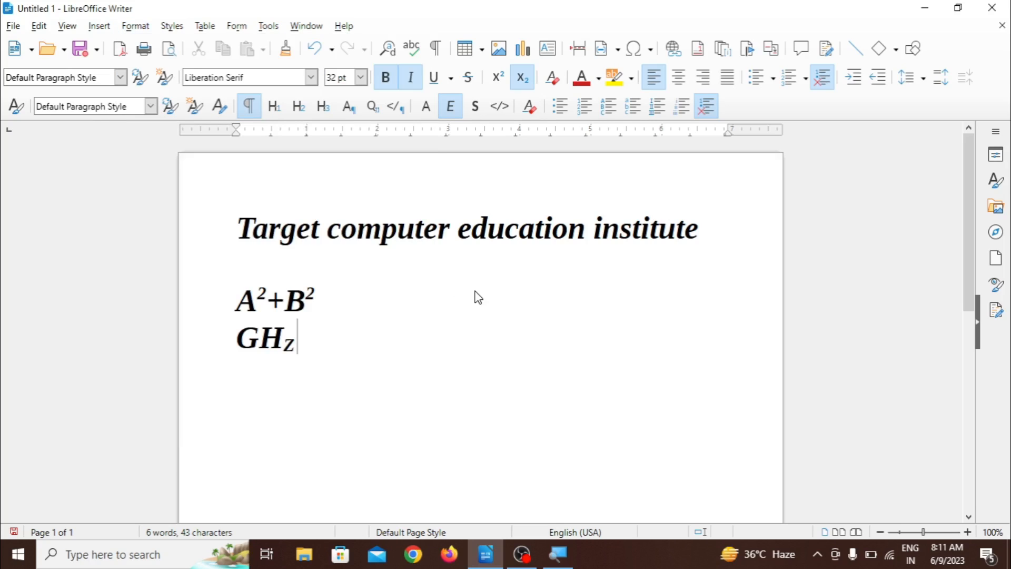
- Apply the Shadow text effect to the "A2+B2" and "GHZ" lines, including the empty paragraph above them
drag(239, 265, 298, 339)
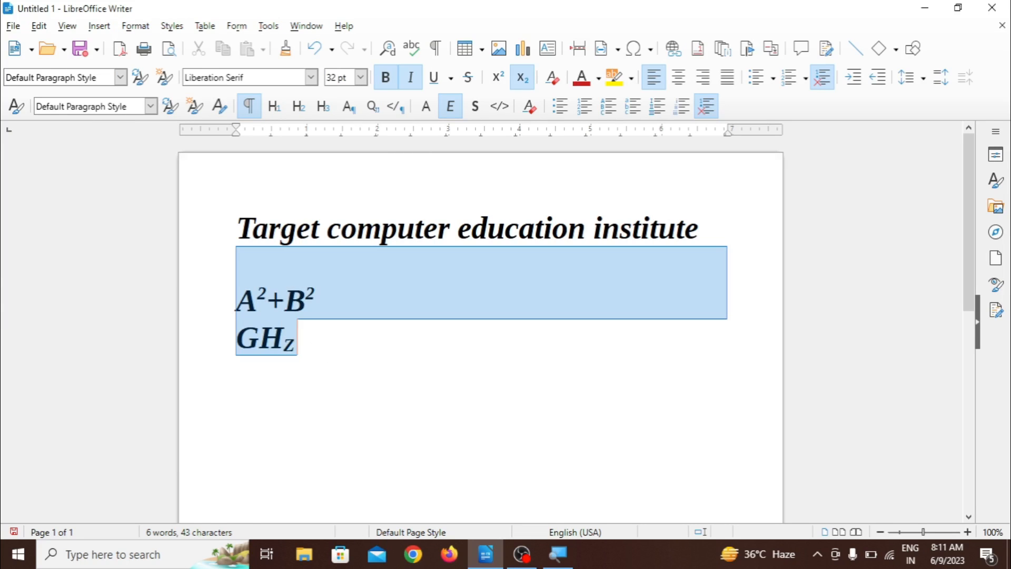
click(135, 26)
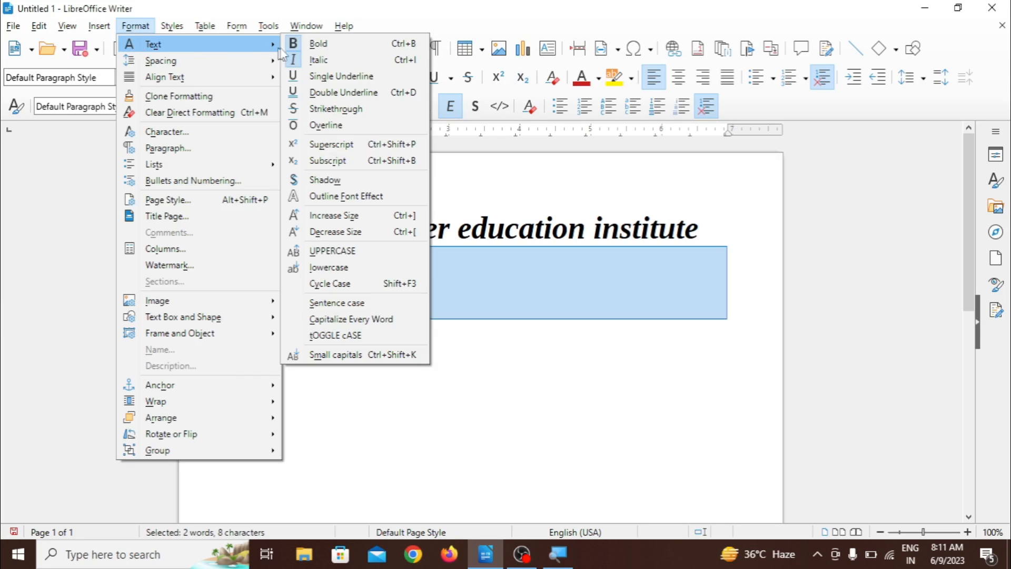
click(325, 180)
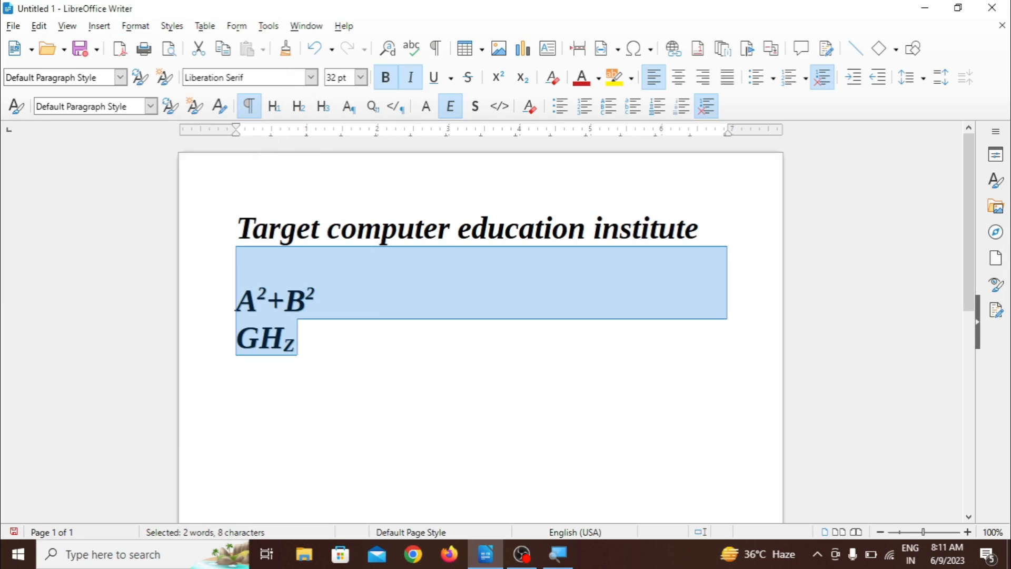
- Increase the font size of the selected "A2+B2" and "GHZ" lines stepwise to 148 pt, then deselect them
key(ctrl+bracketright)
key(ctrl+bracketright)
key(ctrl+bracketright)
key(ctrl+bracketright)
key(ctrl+bracketright)
key(ctrl+bracketright)
key(ctrl+bracketright)
key(ctrl+bracketright)
key(ctrl+bracketright)
key(ctrl+bracketright)
key(ctrl+bracketright)
key(ctrl+bracketright)
key(ctrl+bracketright)
key(ctrl+bracketright)
key(ctrl+bracketright)
key(ctrl+bracketright)
key(ctrl+bracketright)
key(ctrl+bracketright)
key(ctrl+bracketright)
key(ctrl+bracketright)
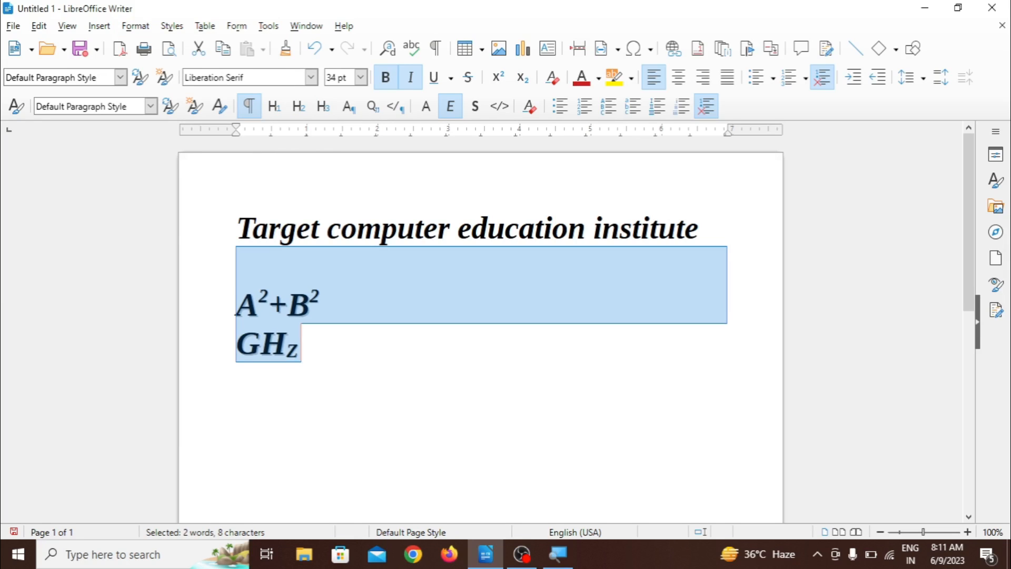
key(ctrl+bracketright)
key(ctrl+bracketright)
key(ctrl+bracketright)
key(ctrl+bracketright)
key(ctrl+bracketright)
key(ctrl+bracketright)
key(ctrl+bracketright)
key(ctrl+bracketright)
key(ctrl+bracketright)
key(ctrl+bracketright)
key(ctrl+bracketright)
key(ctrl+bracketright)
key(ctrl+bracketright)
key(ctrl+bracketright)
key(ctrl+bracketright)
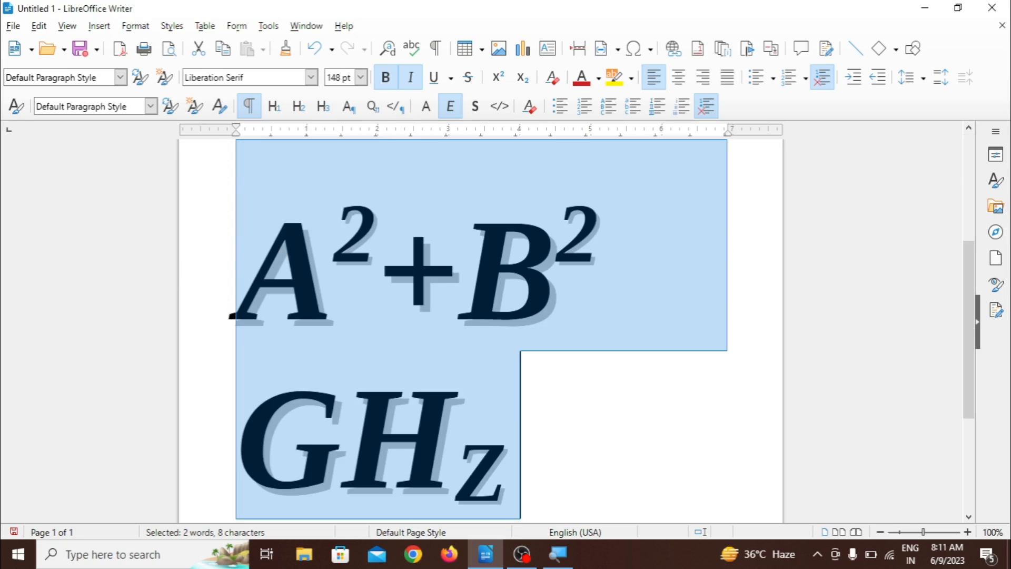
click(269, 253)
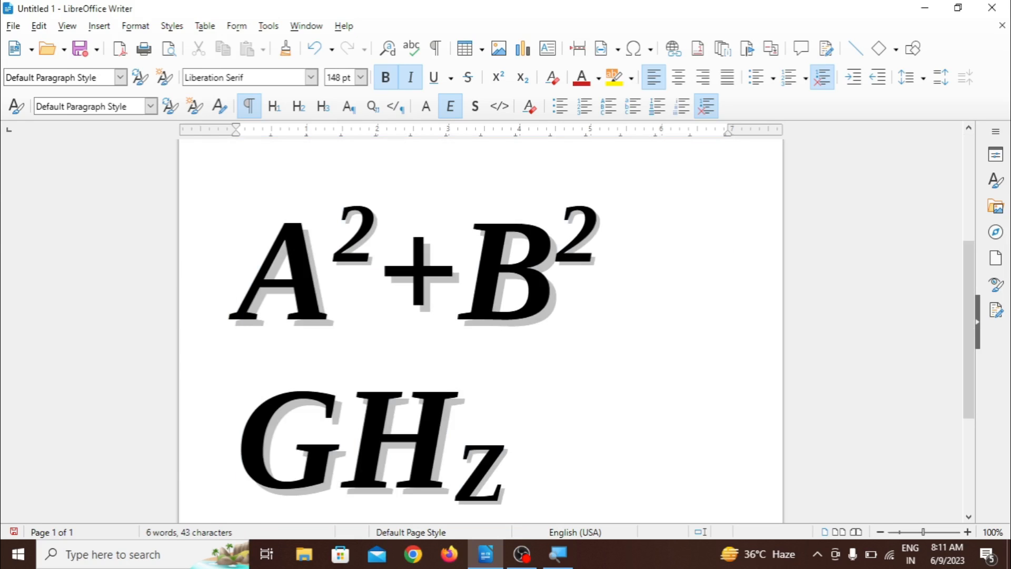
- Select all the text in the document and switch off its Shadow effect
key(ctrl+a)
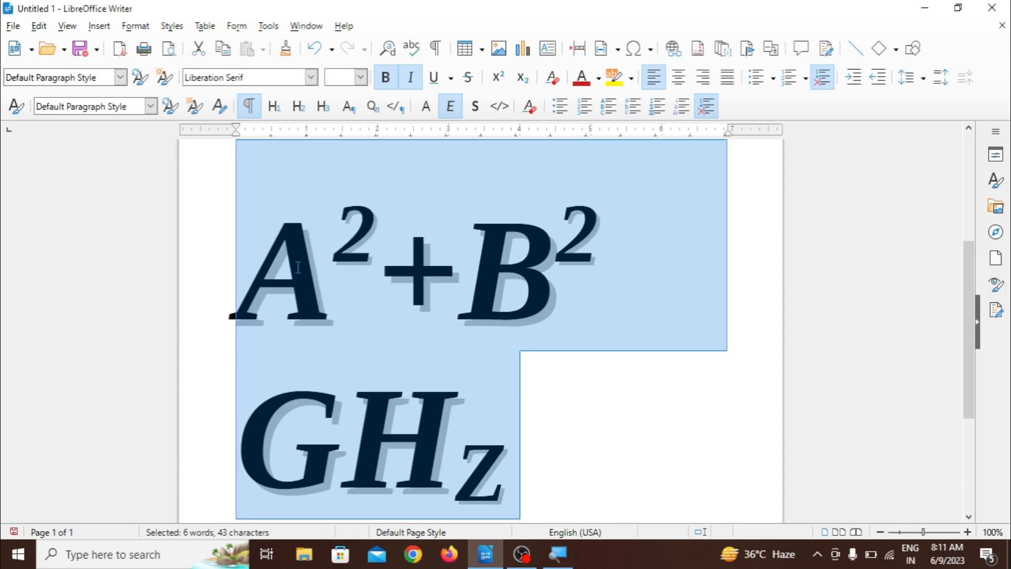
click(135, 26)
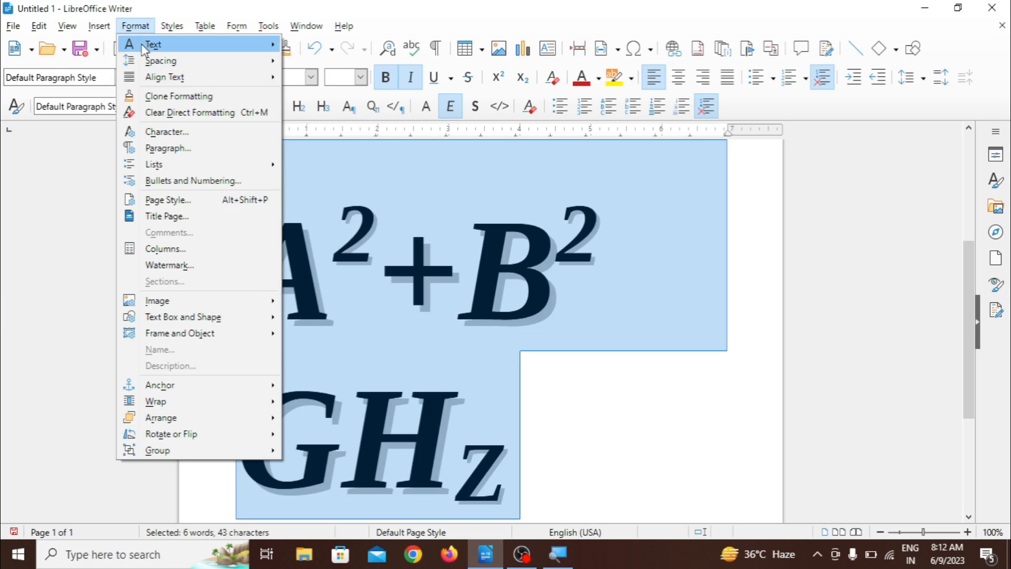
mouse_move(150, 44)
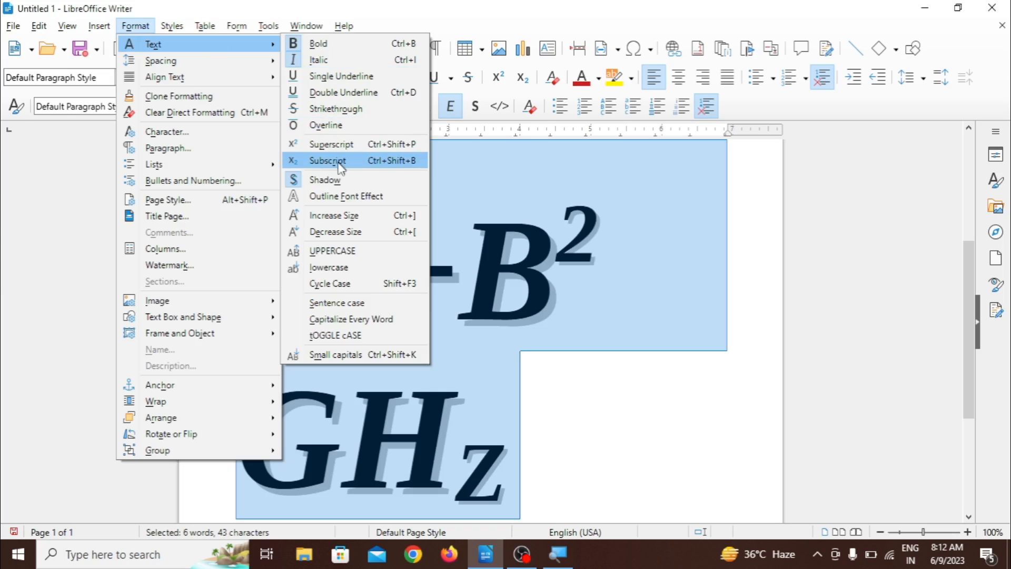
click(327, 180)
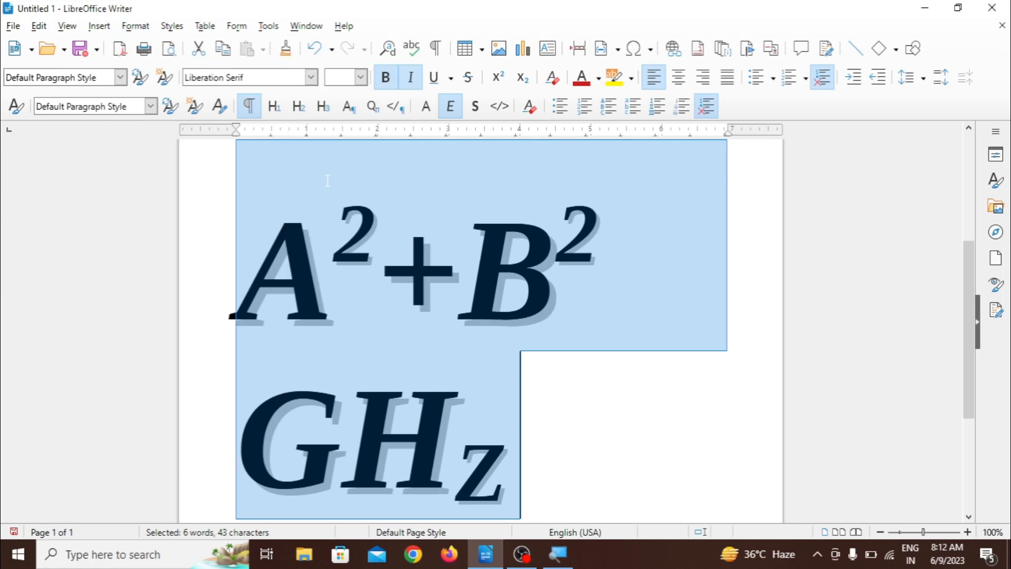
click(136, 26)
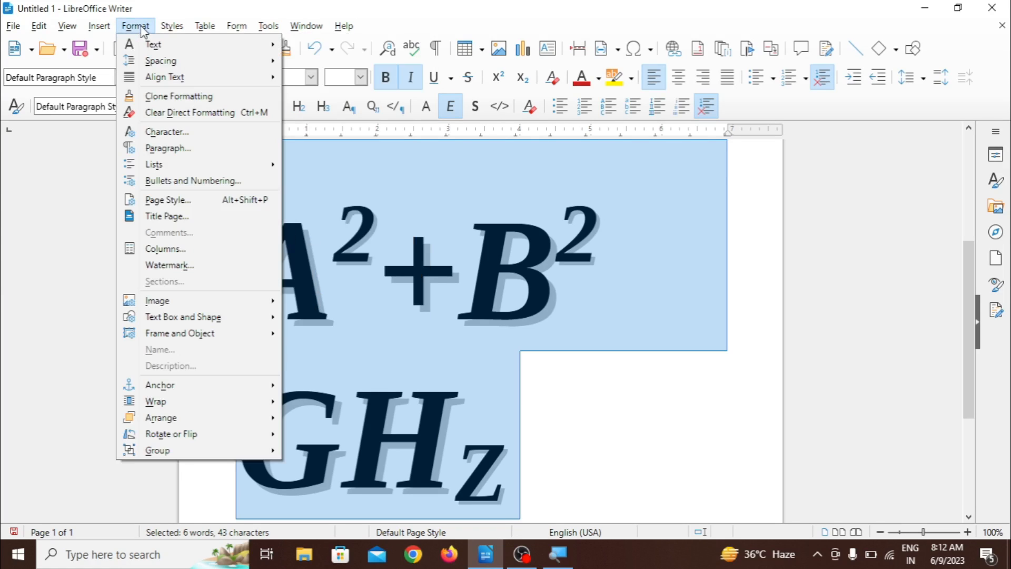
mouse_move(153, 44)
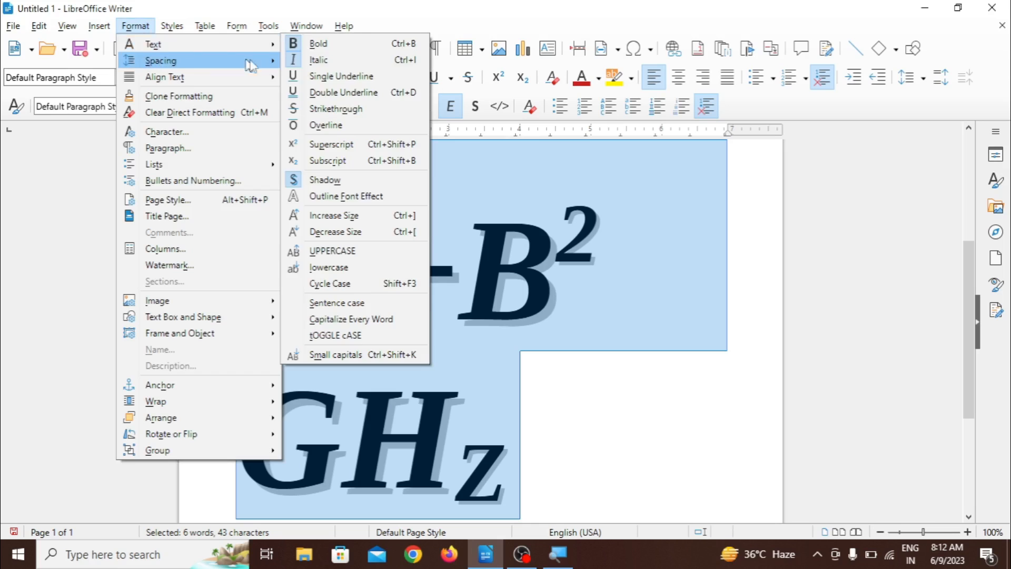
click(345, 184)
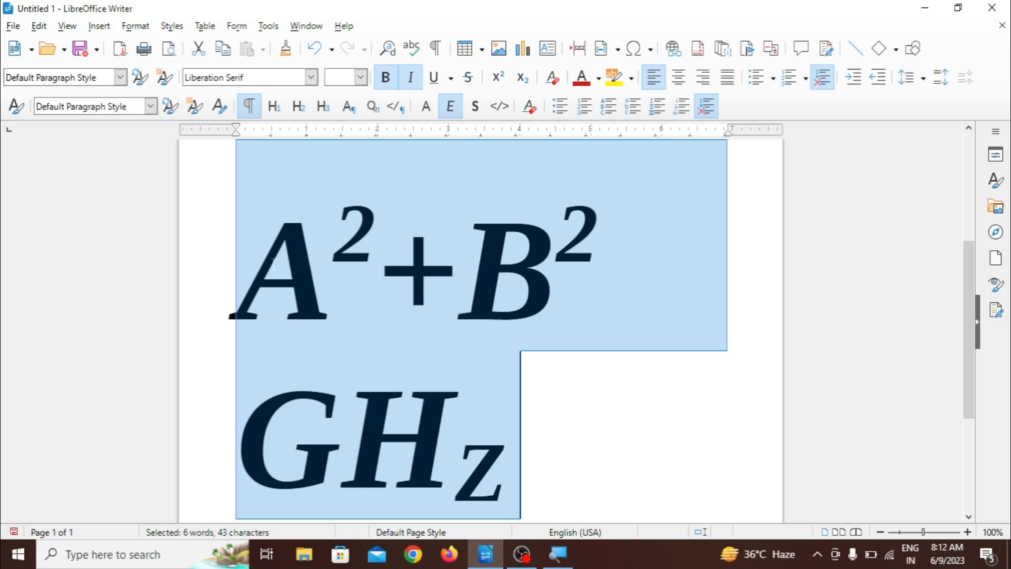
- Apply the Shadow effect and the Outline Font Effect to all the text in the document
click(135, 25)
mouse_move(151, 45)
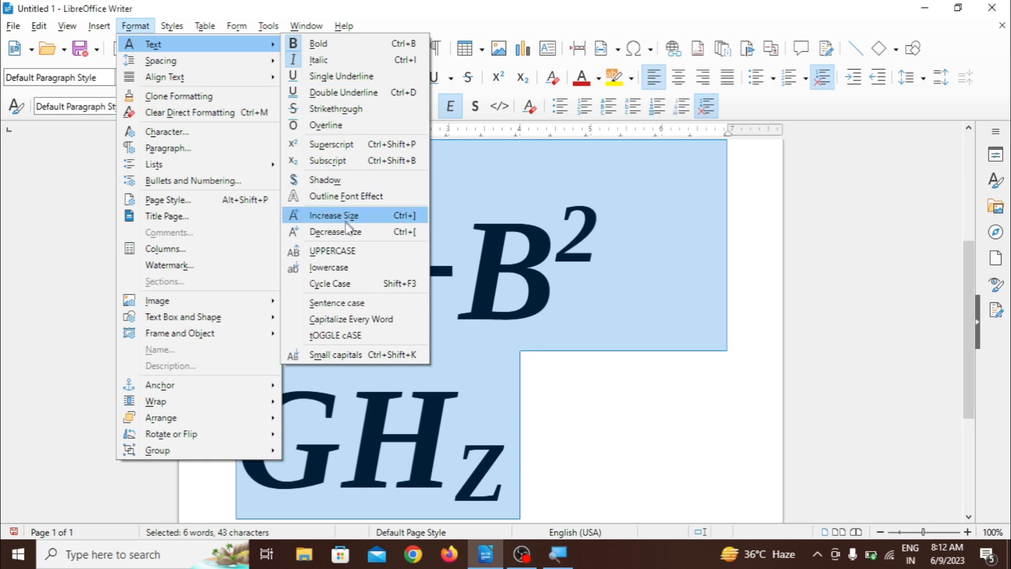
click(325, 180)
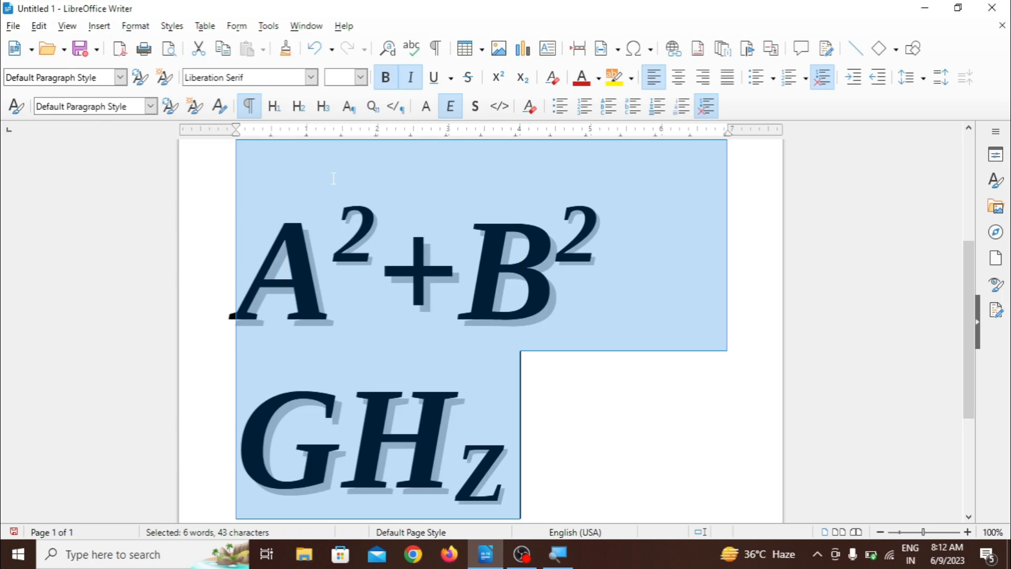
click(146, 27)
mouse_move(153, 44)
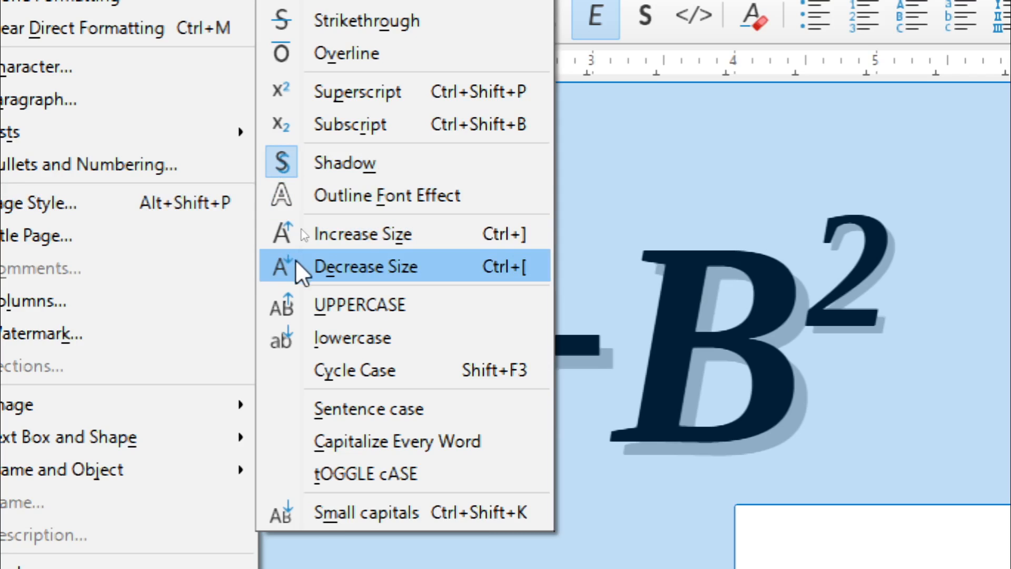
click(380, 194)
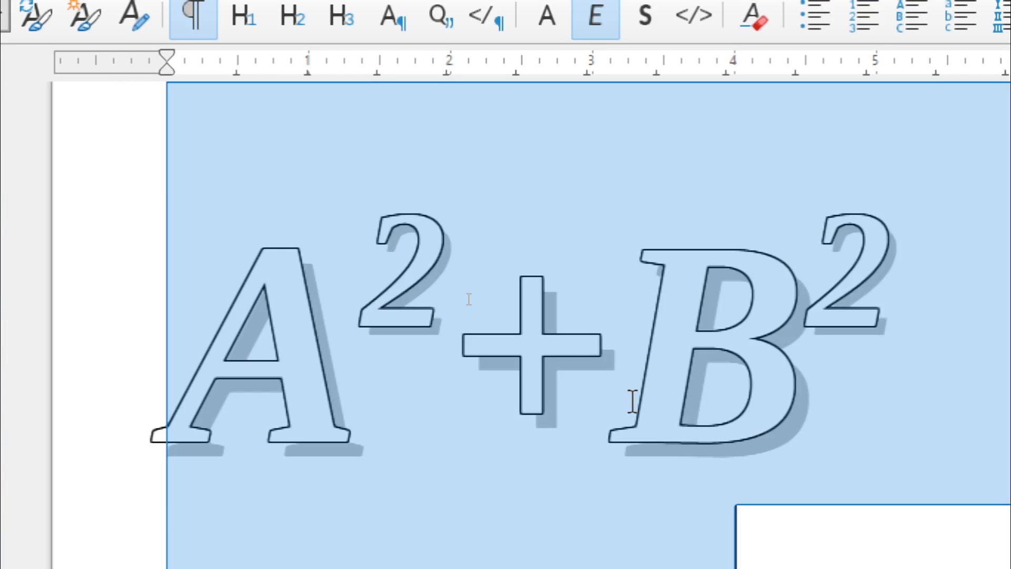
- Try to decrease the font size of the selected text, undoing each accidental replacement of the whole text
key(Delete)
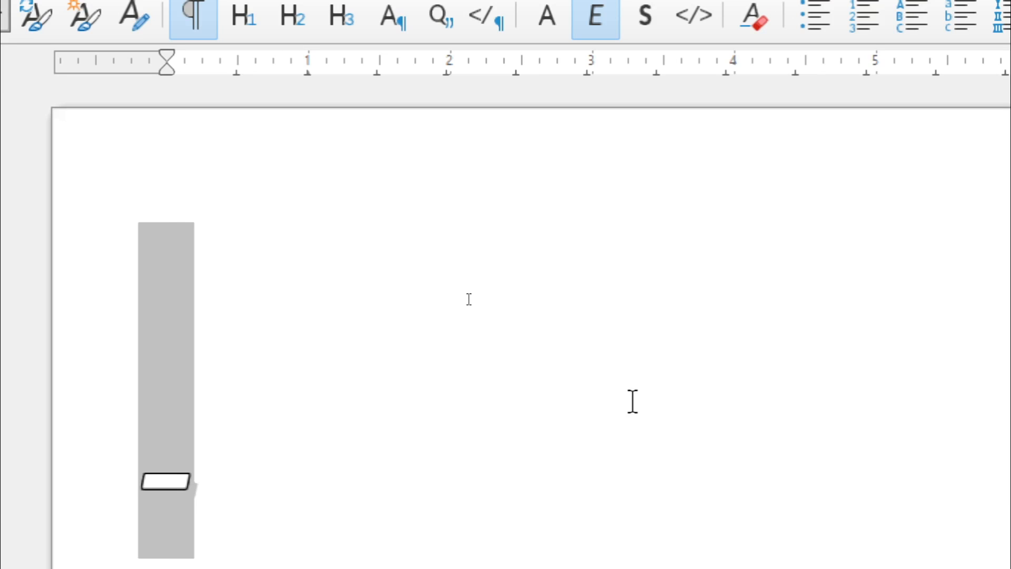
key(ctrl+z)
key(ctrl+z)
key(ctrl+z)
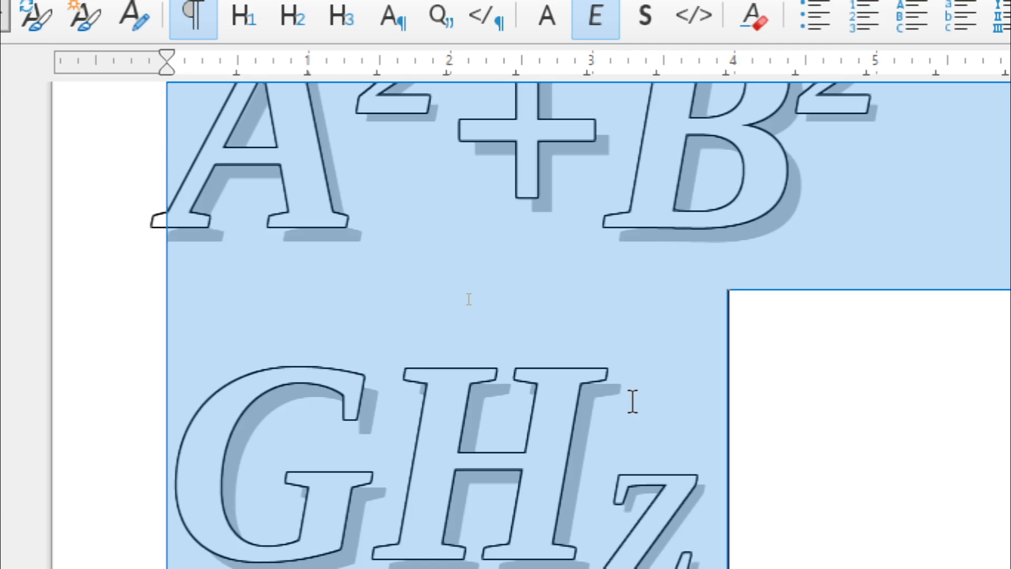
key(ctrl+z)
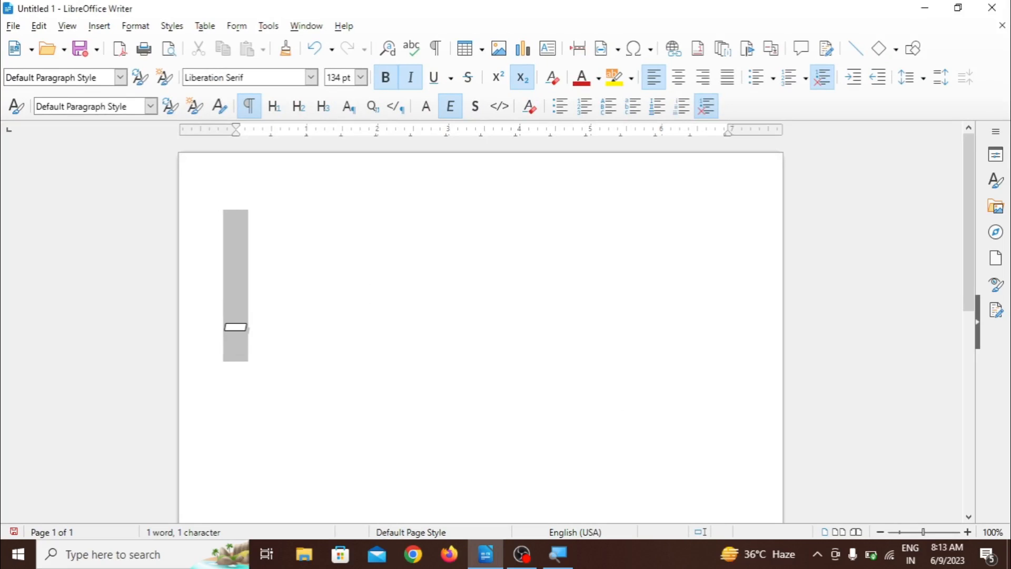
key(ctrl+z)
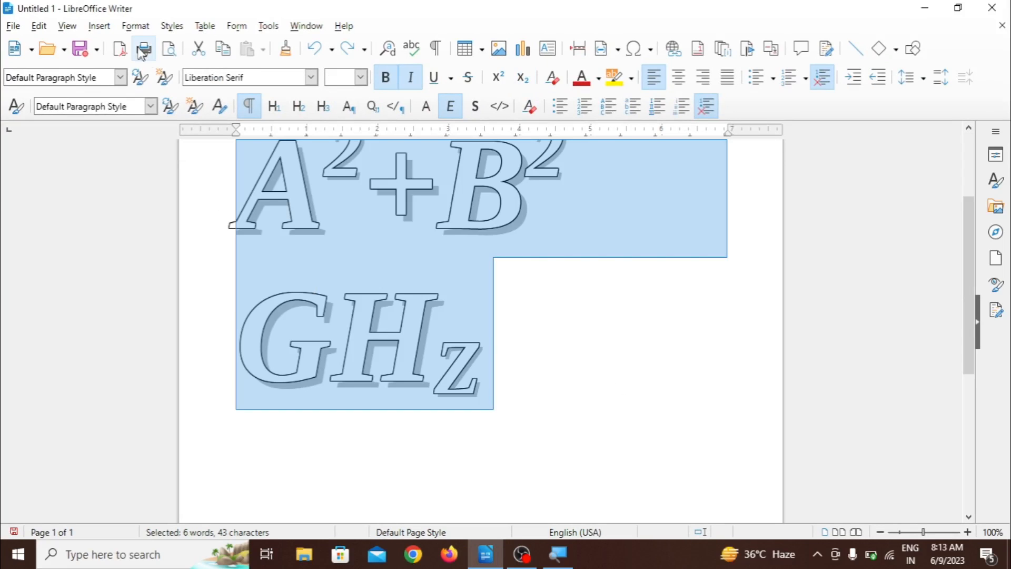
- Increase the font size of all the selected text by one step
click(135, 26)
mouse_move(139, 49)
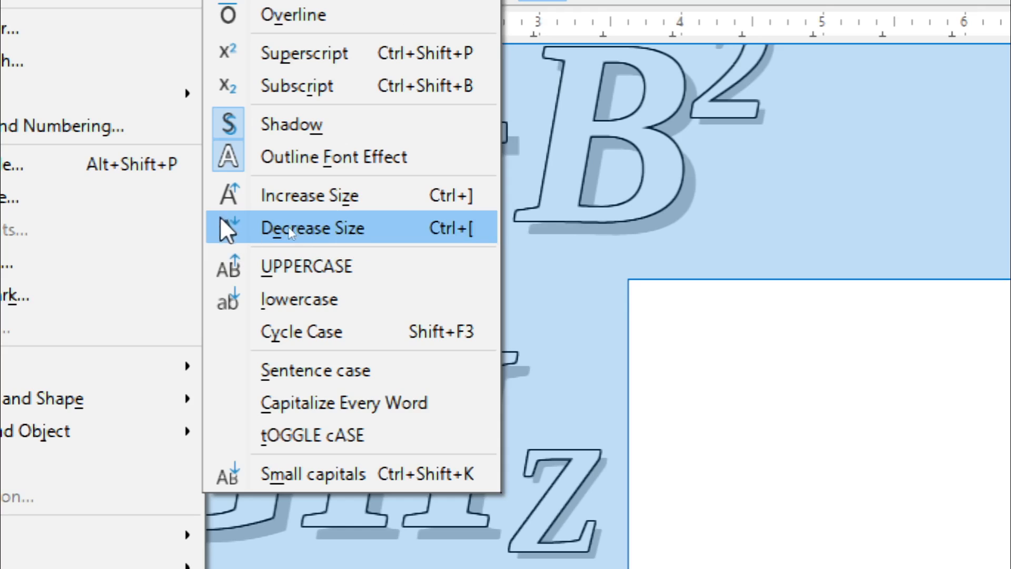
click(332, 190)
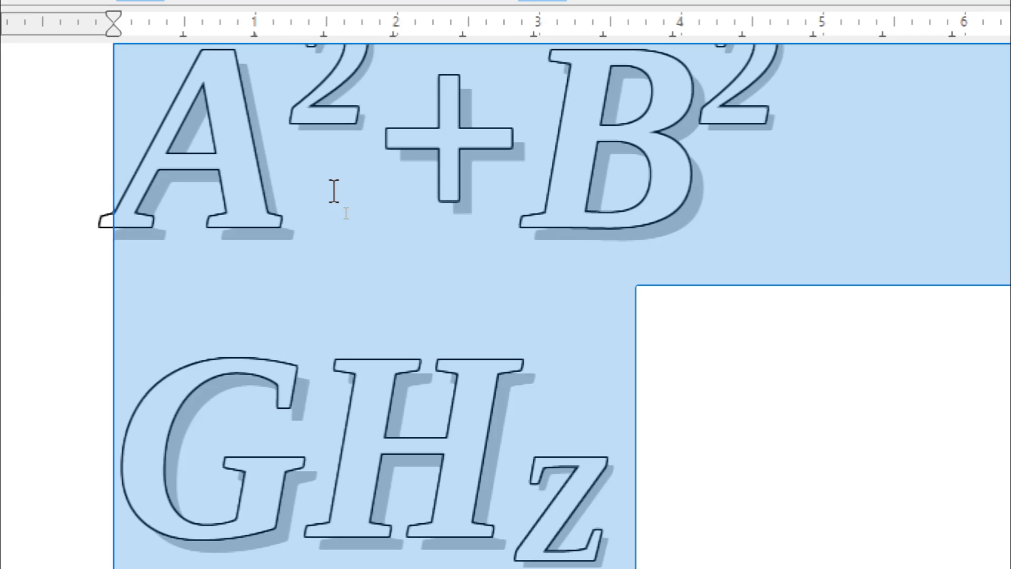
- Decrease the font size of all the selected text by several steps, undoing the accidental replacement of the selection
key(ctrl+minus)
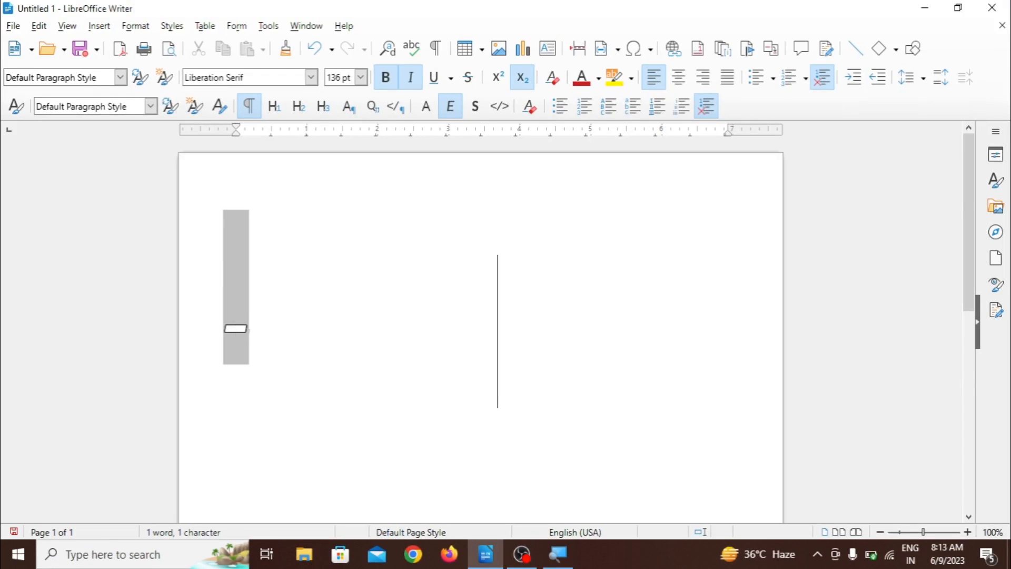
key(ctrl+z)
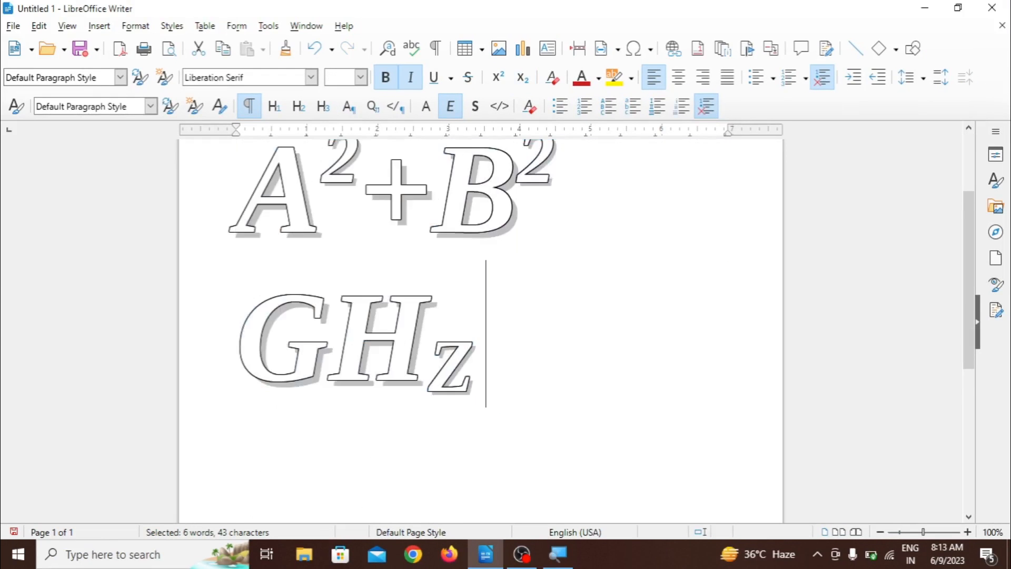
key(ctrl+[)
key(ctrl+[)
key(ctrl+[)
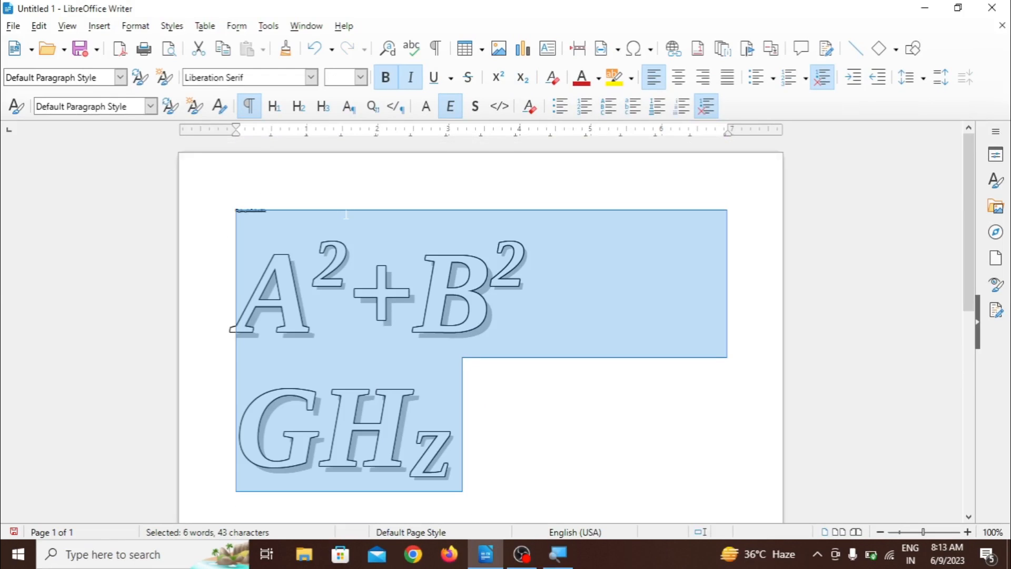
- Increase the font size of the selected text by one step and decrease it again by one step
click(136, 25)
mouse_move(148, 51)
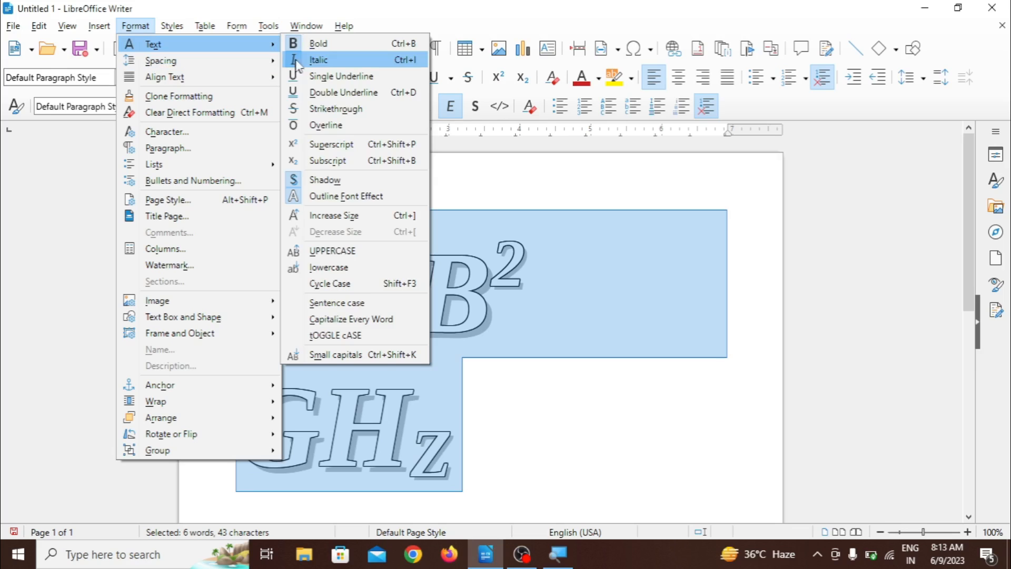
click(336, 216)
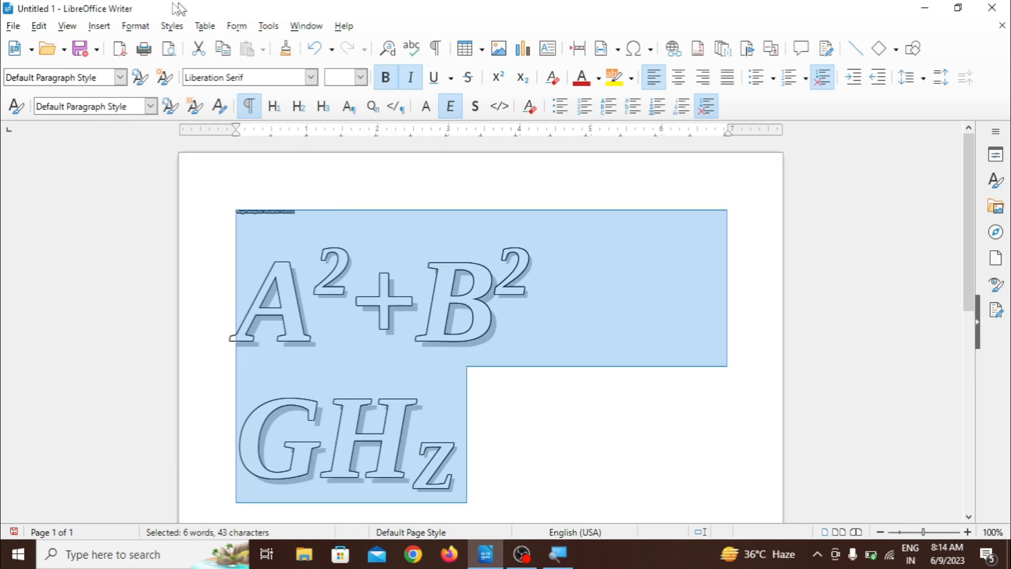
click(139, 26)
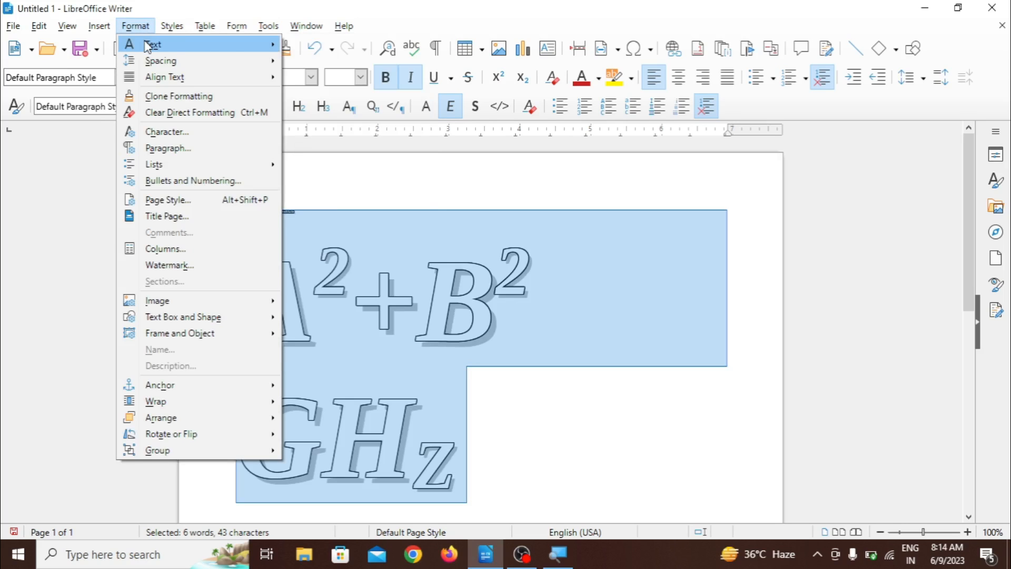
mouse_move(150, 44)
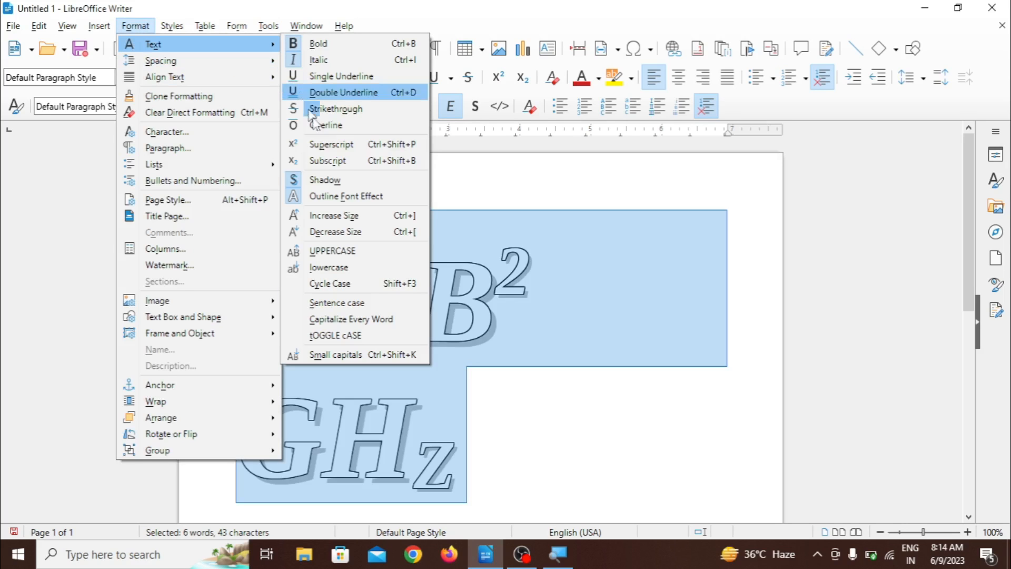
click(323, 232)
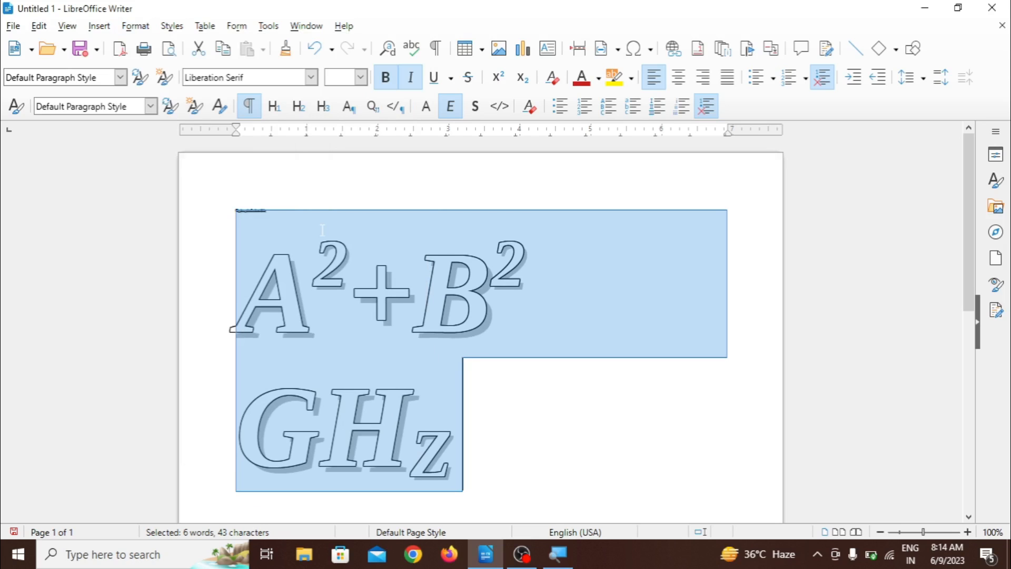
- Alternately enlarge and shrink all the selected text in single font-size steps to compare both commands
key(ctrl+])
key(ctrl+[)
key(ctrl+])
key(ctrl+])
key(ctrl+])
key(ctrl+[)
key(ctrl+[)
key(ctrl+])
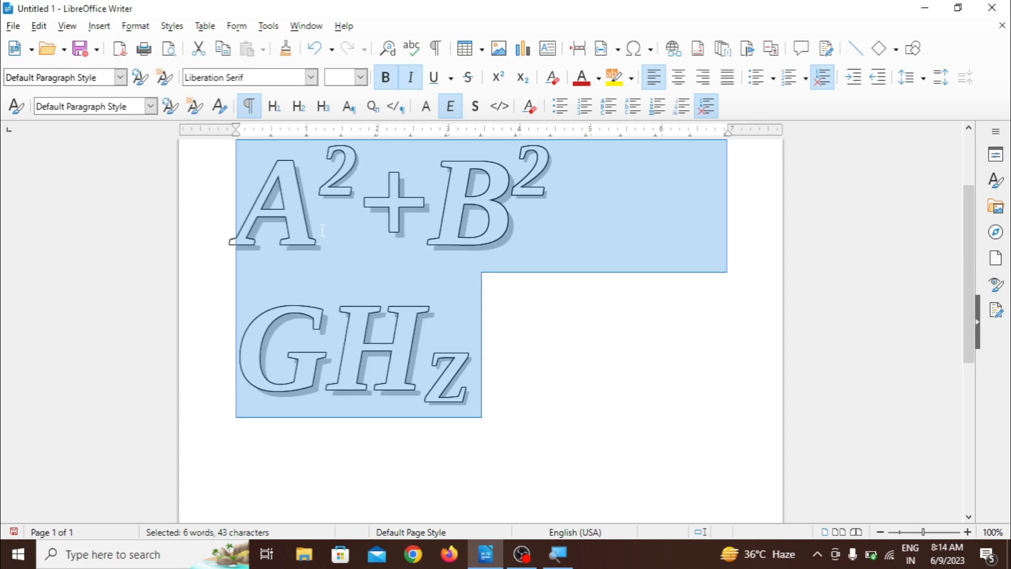
- Set the font size of all the selected text to 13 pt
click(361, 77)
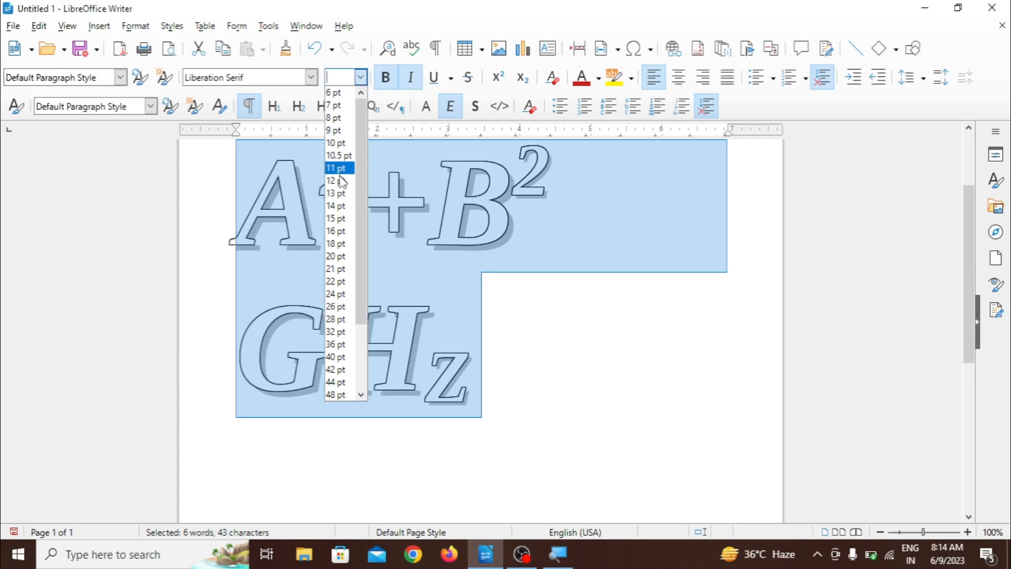
click(336, 193)
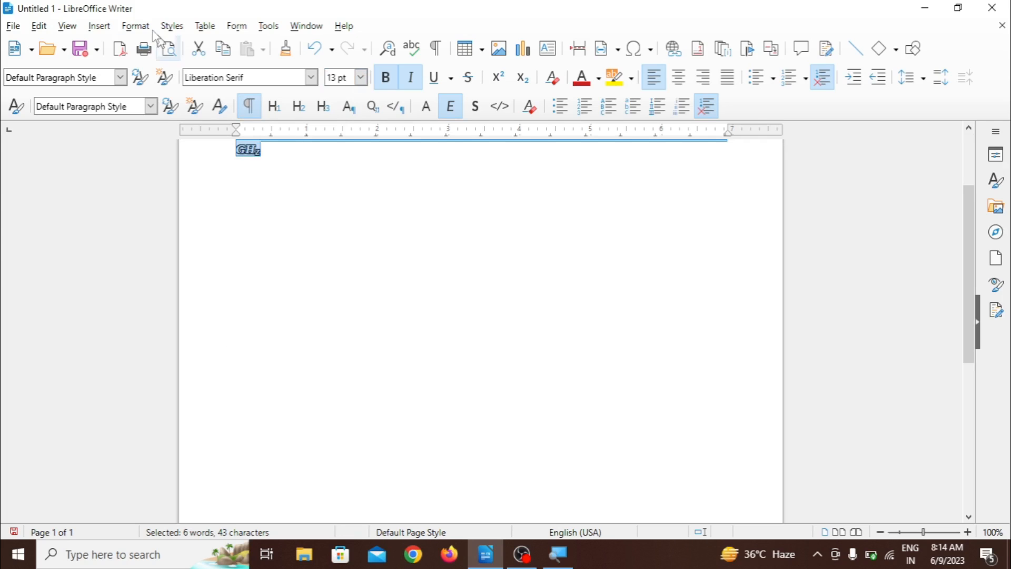
click(136, 26)
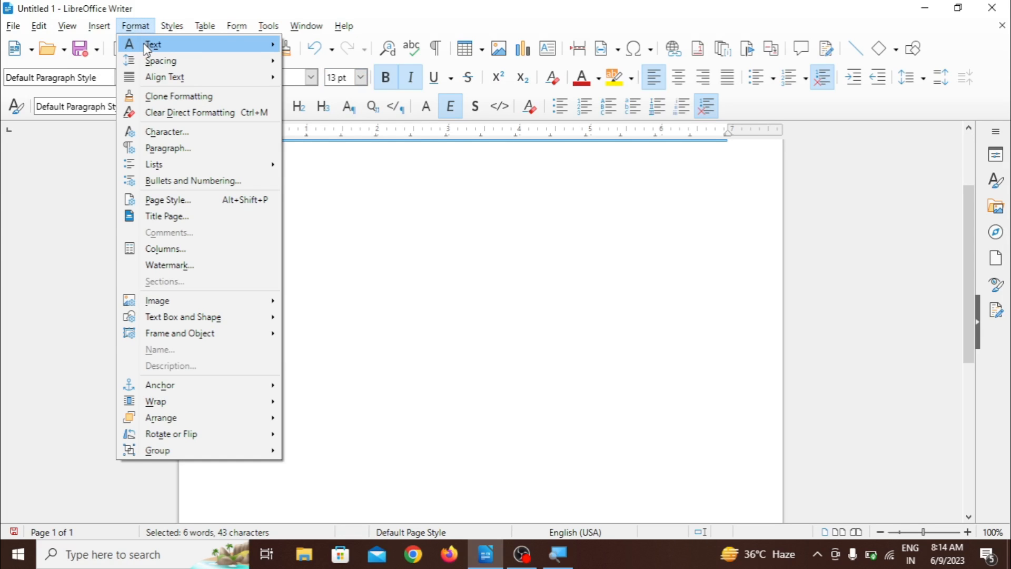
mouse_move(150, 44)
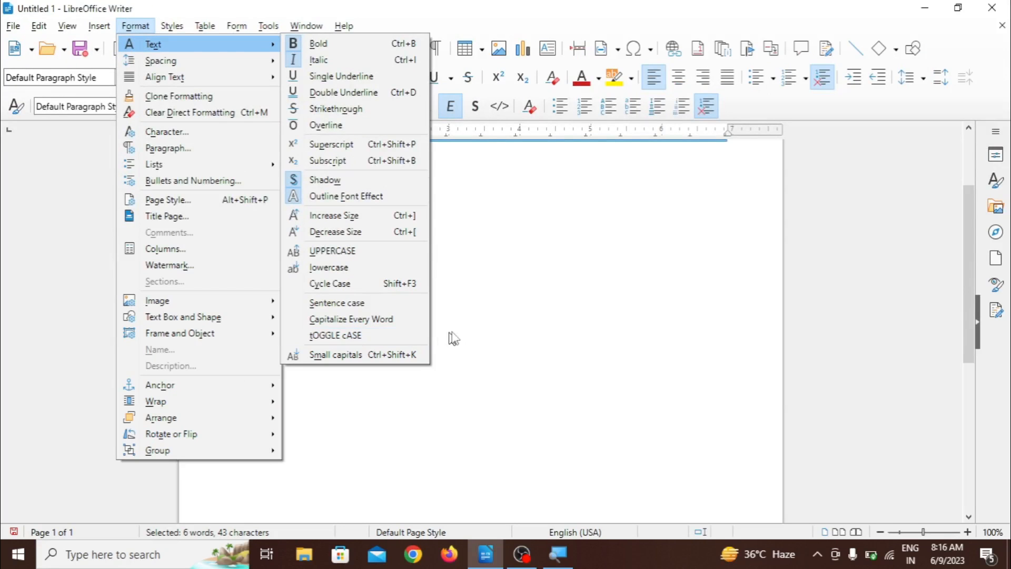
click(478, 331)
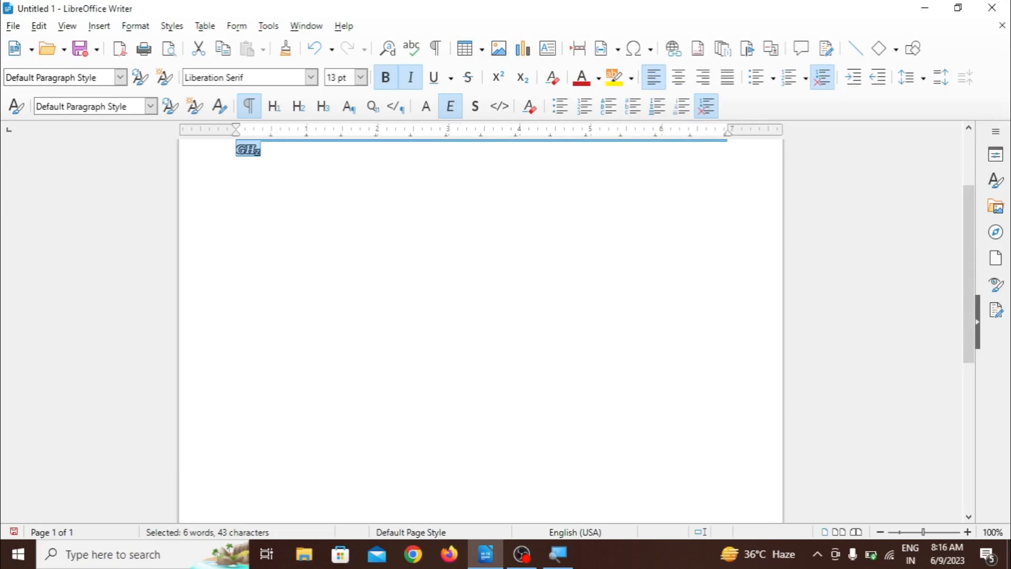
- Delete the "A2+B2" and "GHZ" lines, keeping only the "Target computer education institute" line with the cursor below it
drag(966, 336, 964, 282)
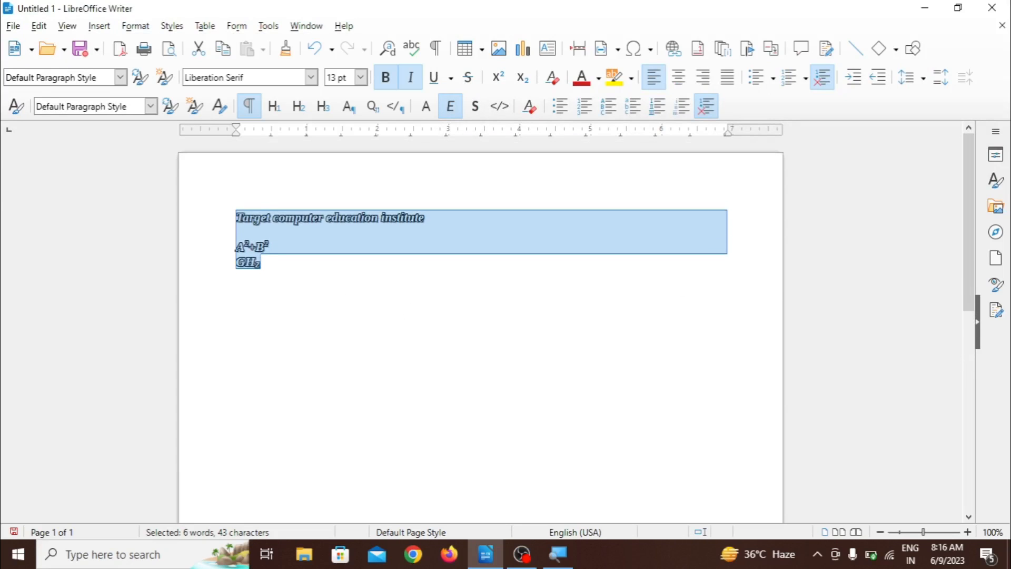
click(340, 288)
key(BackSpace)
key(BackSpace)
key(BackSpace)
key(BackSpace)
key(BackSpace)
key(BackSpace)
key(BackSpace)
key(BackSpace)
key(BackSpace)
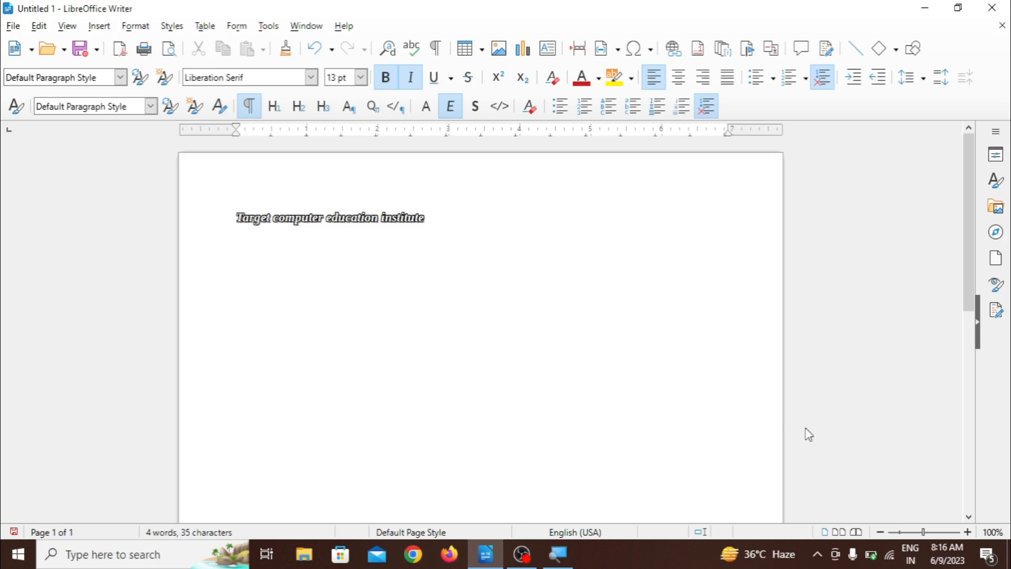
- Enlarge the page view to 191% around the "Target computer education institute" line
click(930, 532)
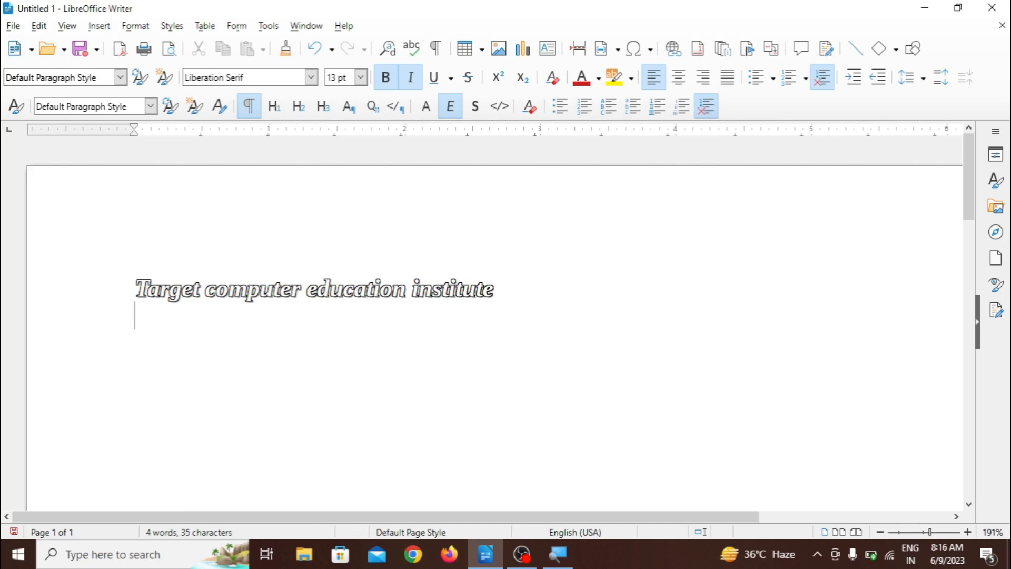
scroll(971, 220, down, 1)
scroll(972, 220, down, 1)
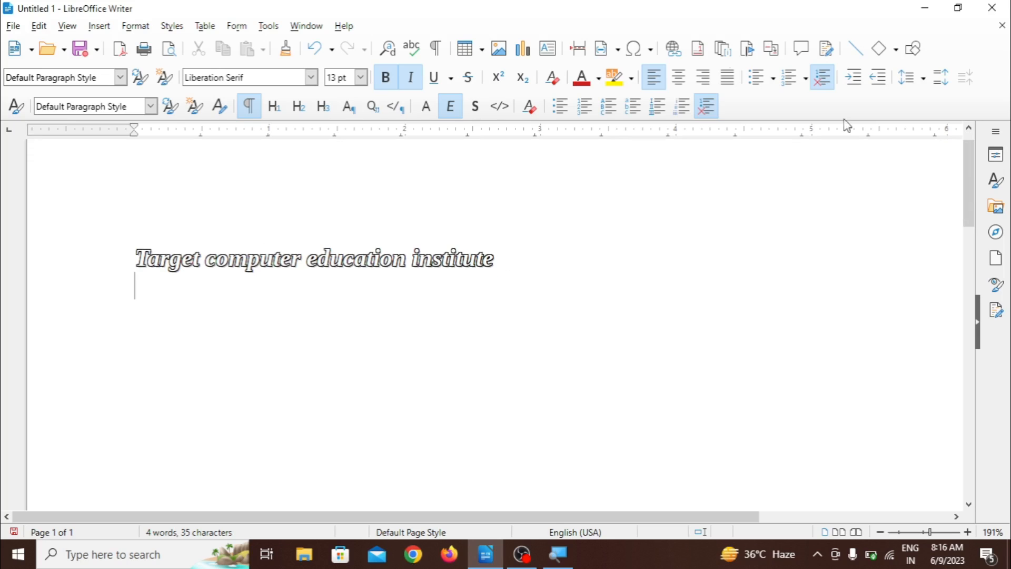
click(135, 26)
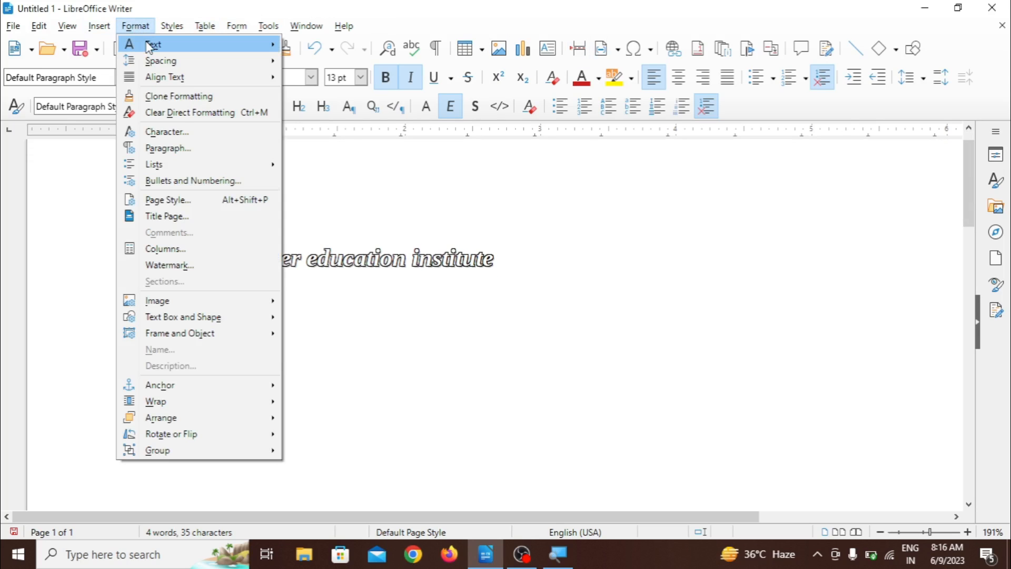
mouse_move(149, 45)
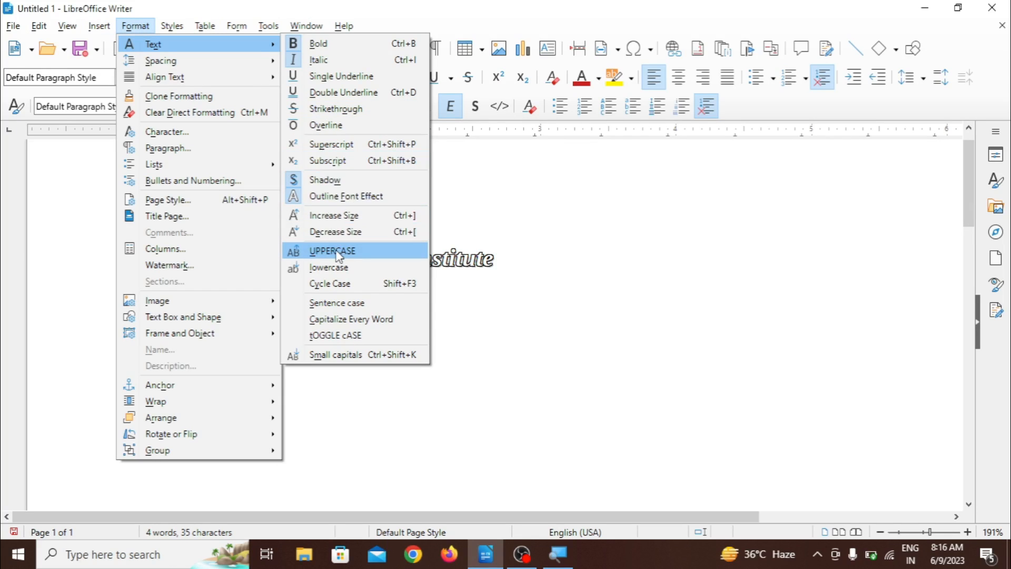
click(490, 335)
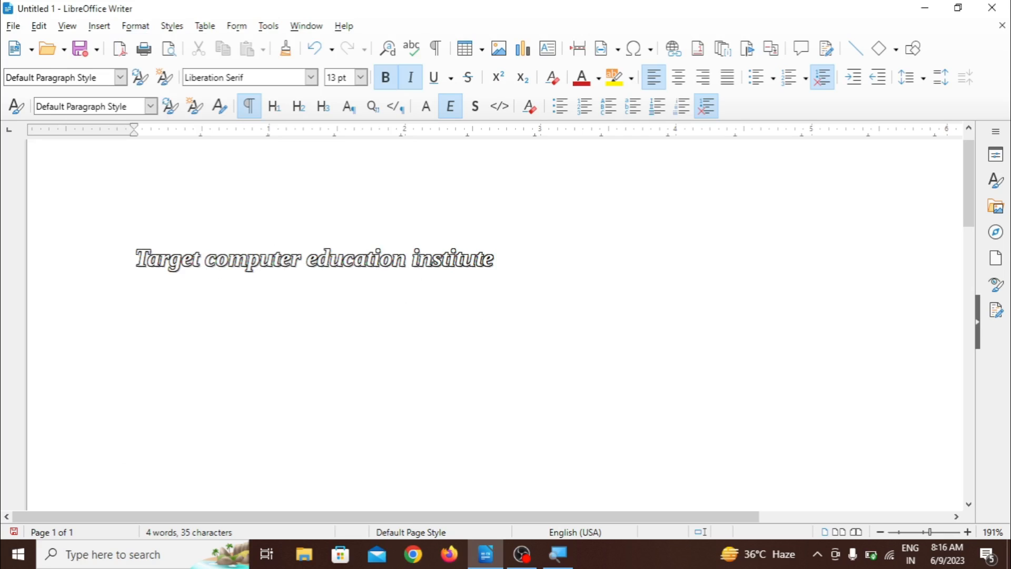
key(Up)
key(shift+Right)
click(135, 285)
click(135, 27)
mouse_move(141, 40)
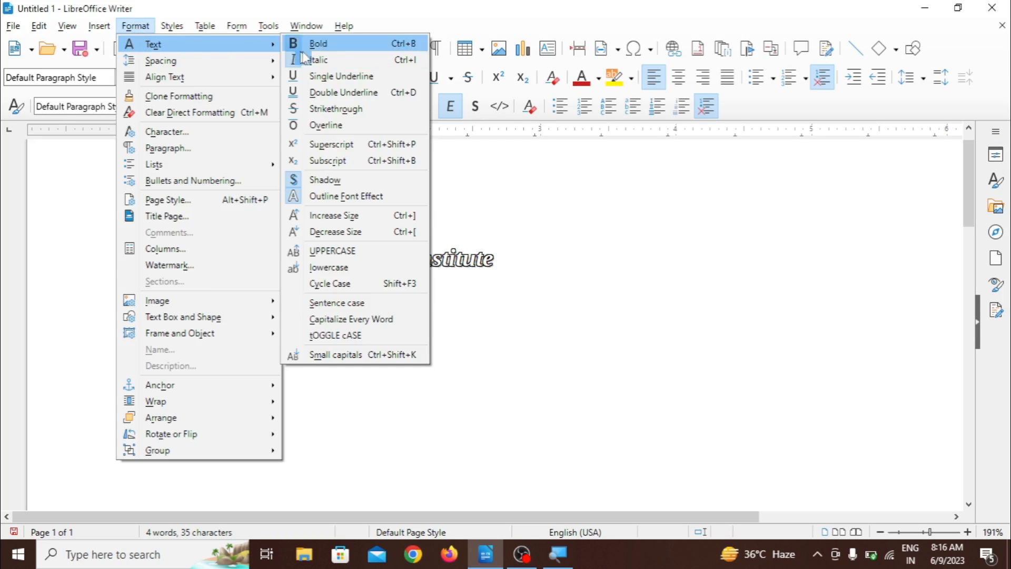
click(332, 250)
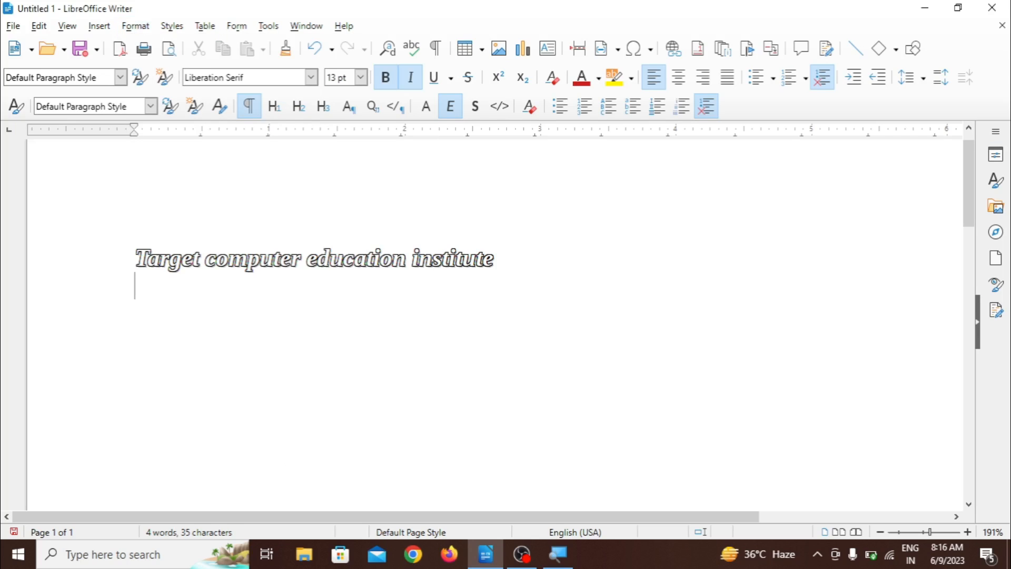
- Select the whole "Target computer education institute" line and convert it to UPPERCASE
key(ctrl+a)
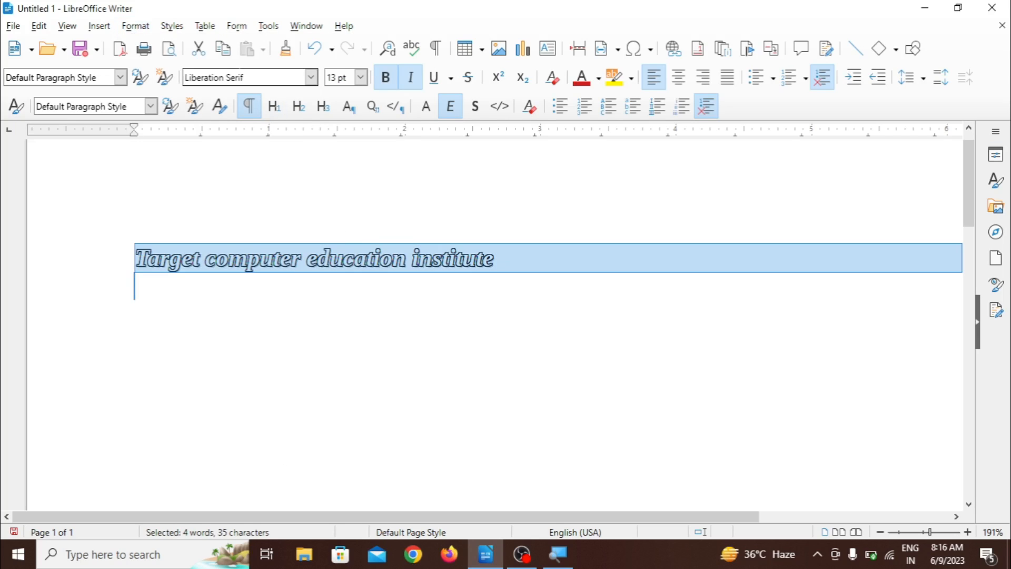
click(135, 26)
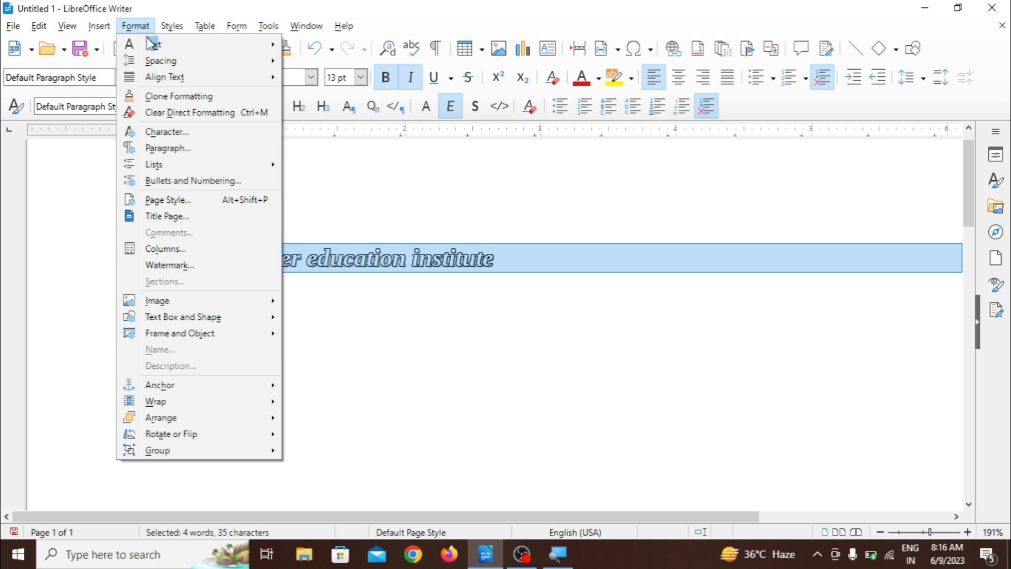
mouse_move(150, 47)
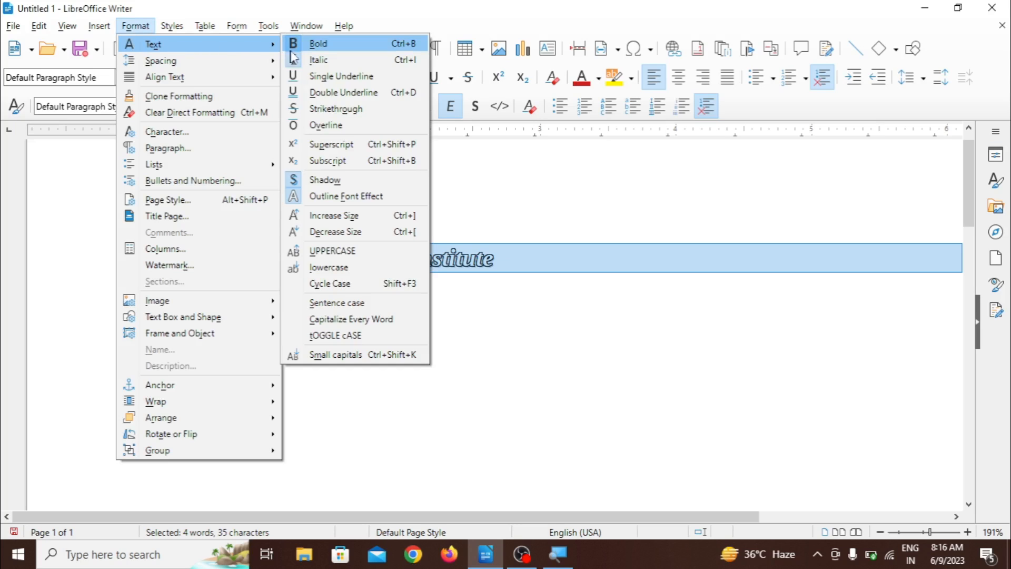
click(332, 251)
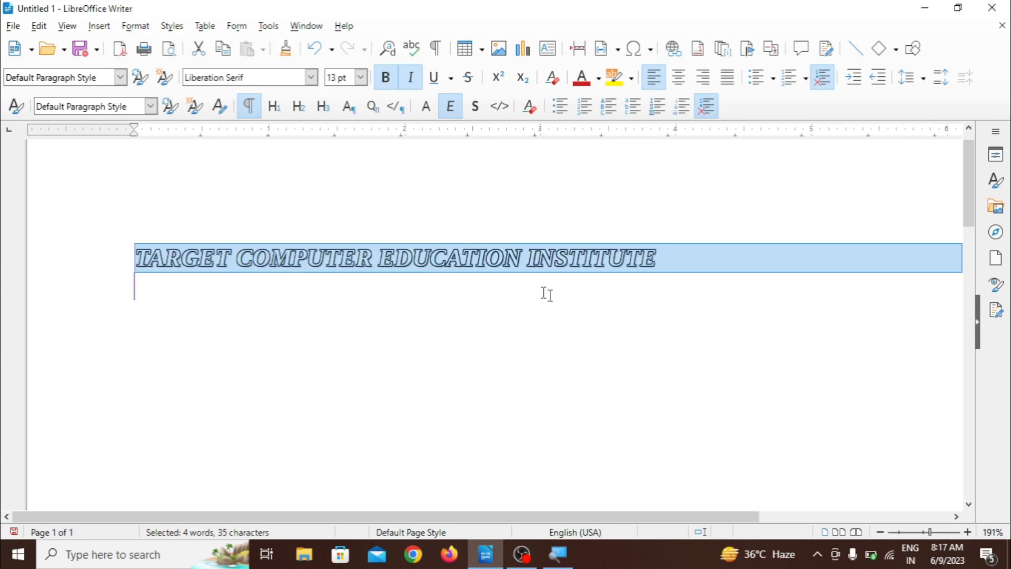
- Convert the selected institute line to lowercase and cancel the stray file-open dialog
click(142, 25)
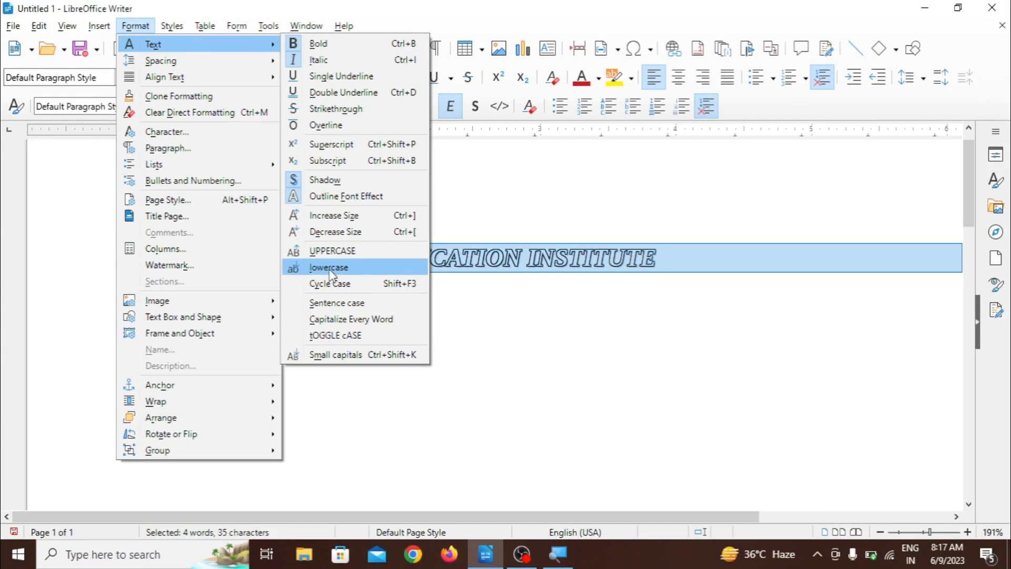
click(330, 268)
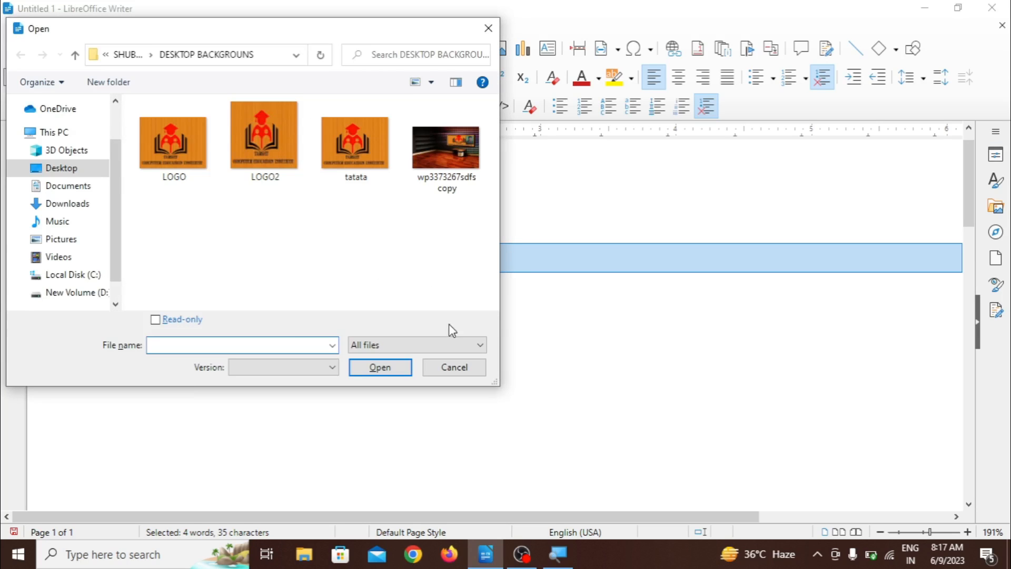
click(456, 362)
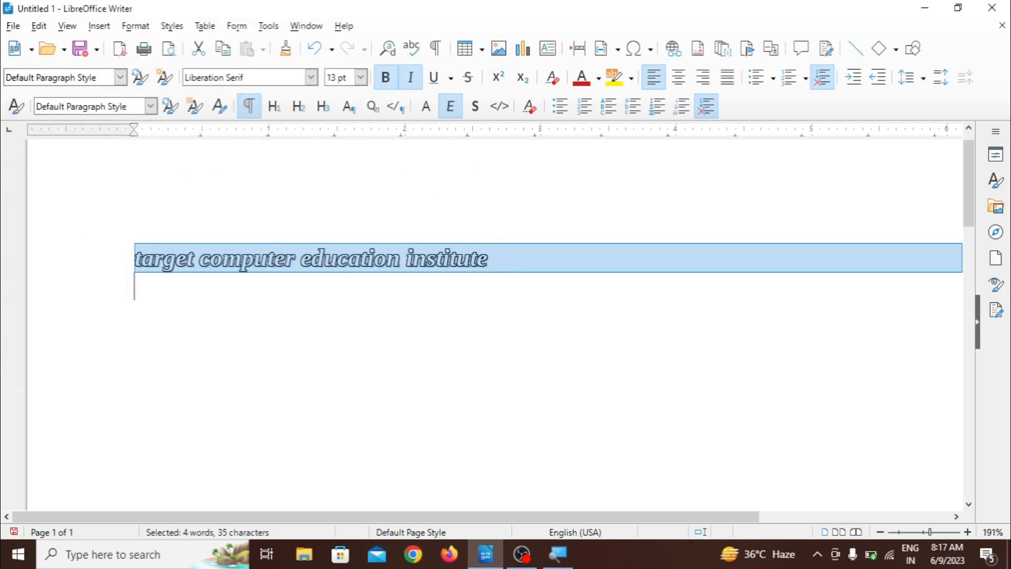
- Change the selected institute line to Sentence case
key(alt+o)
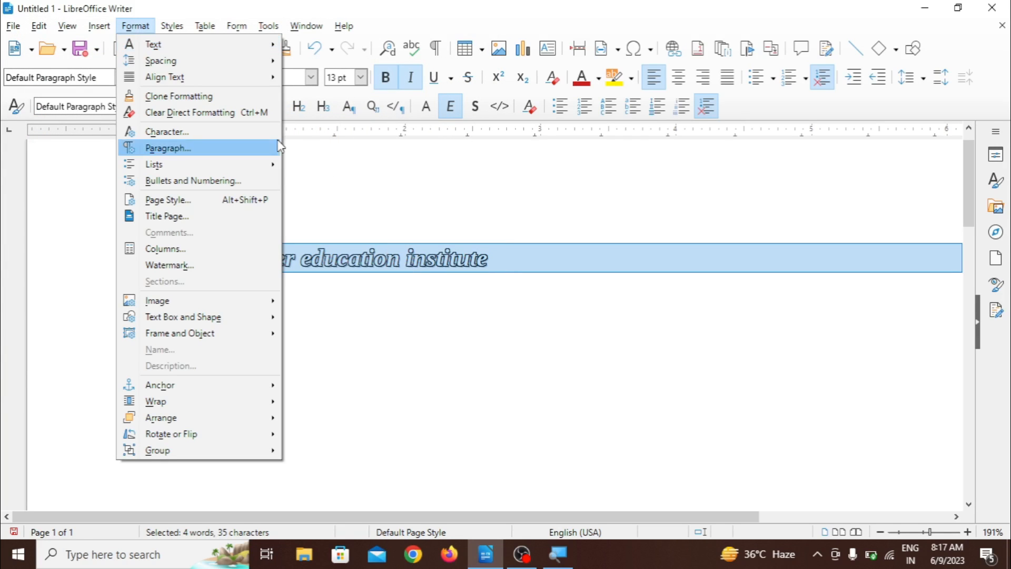
mouse_move(221, 45)
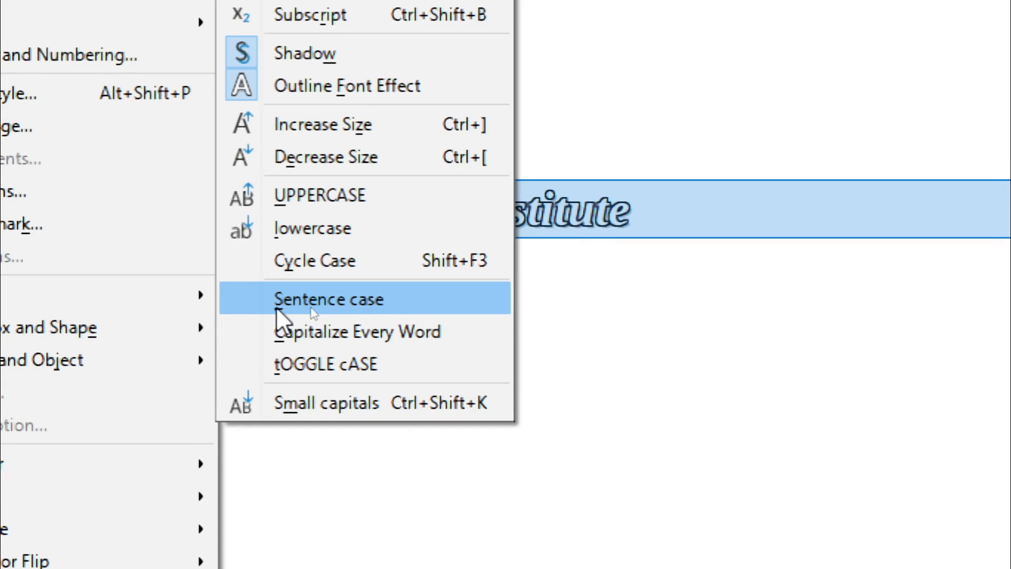
click(365, 303)
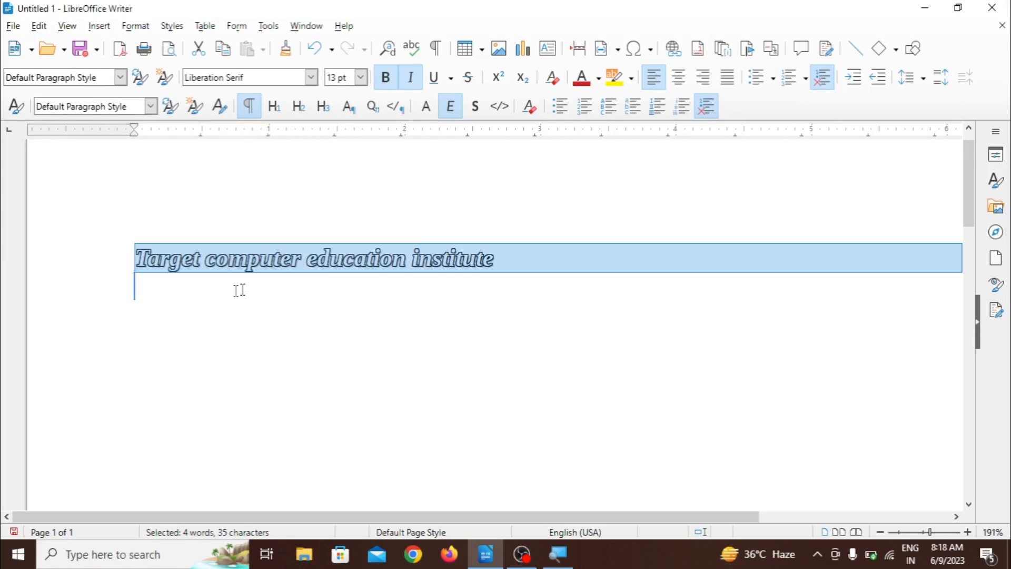
- Apply Capitalize Every Word to the selected institute line
click(136, 25)
mouse_move(200, 45)
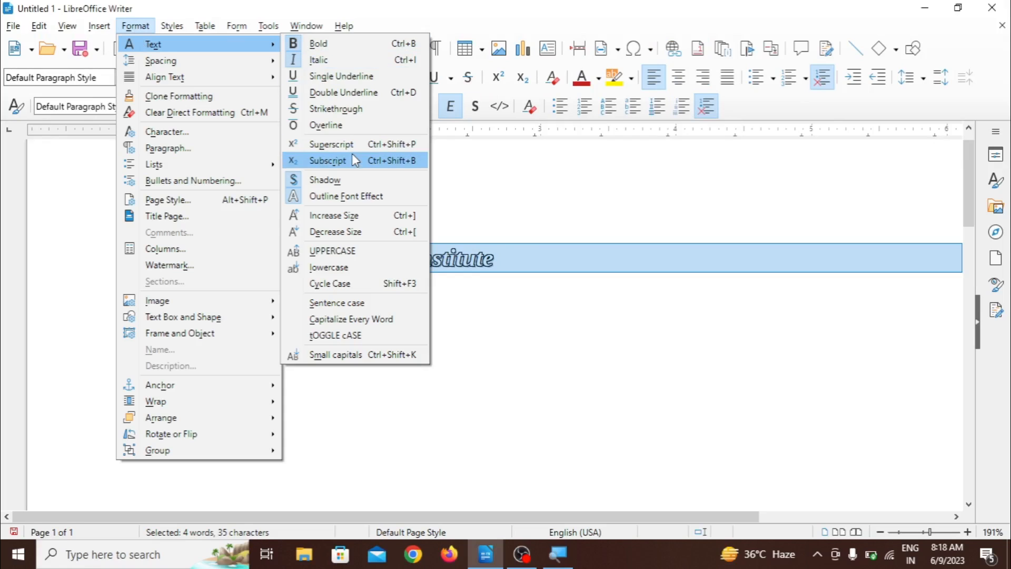
click(361, 320)
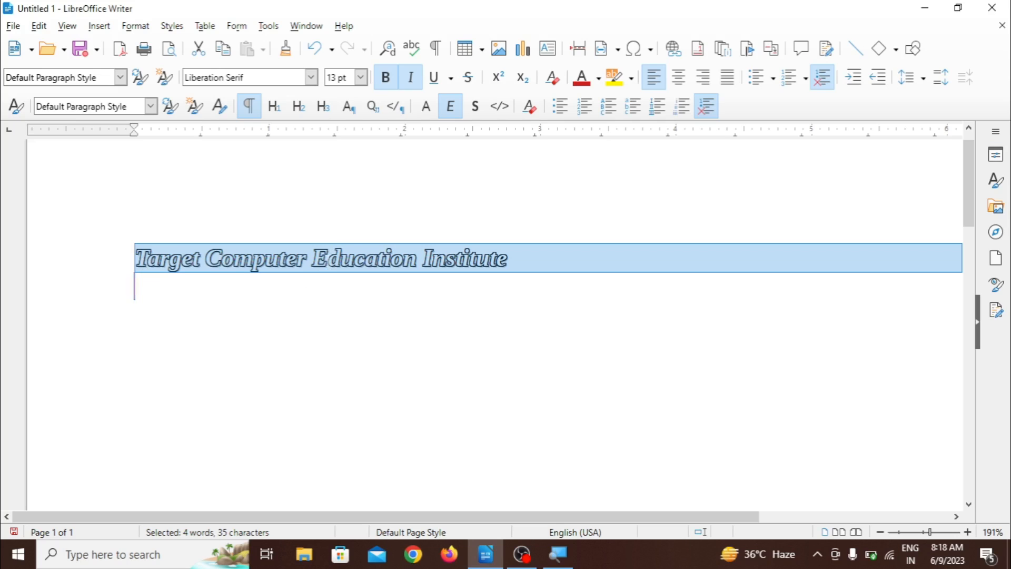
- Invert the letter case of the selected institute line with tOGGLE cASE
click(141, 29)
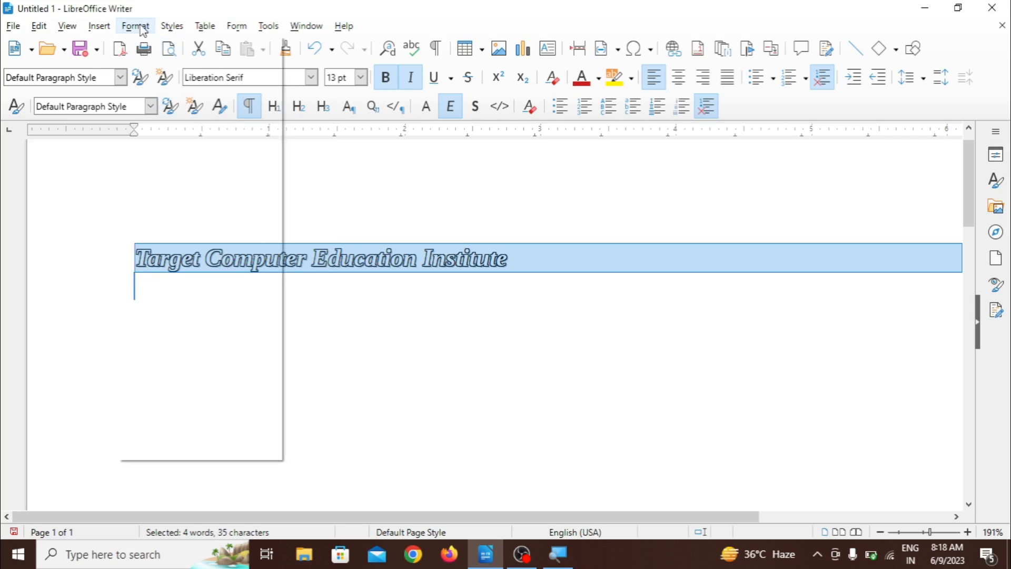
mouse_move(146, 45)
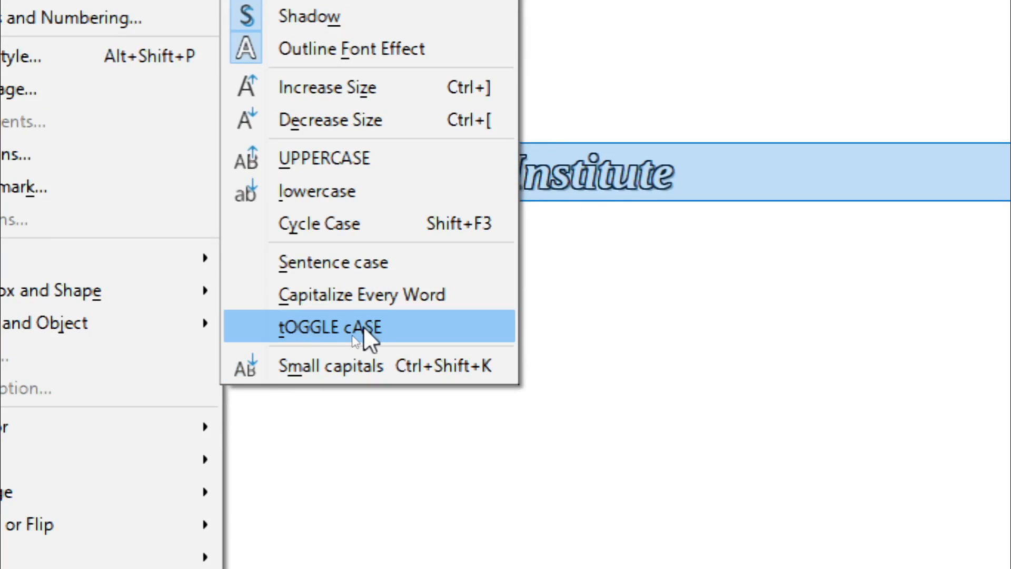
click(305, 329)
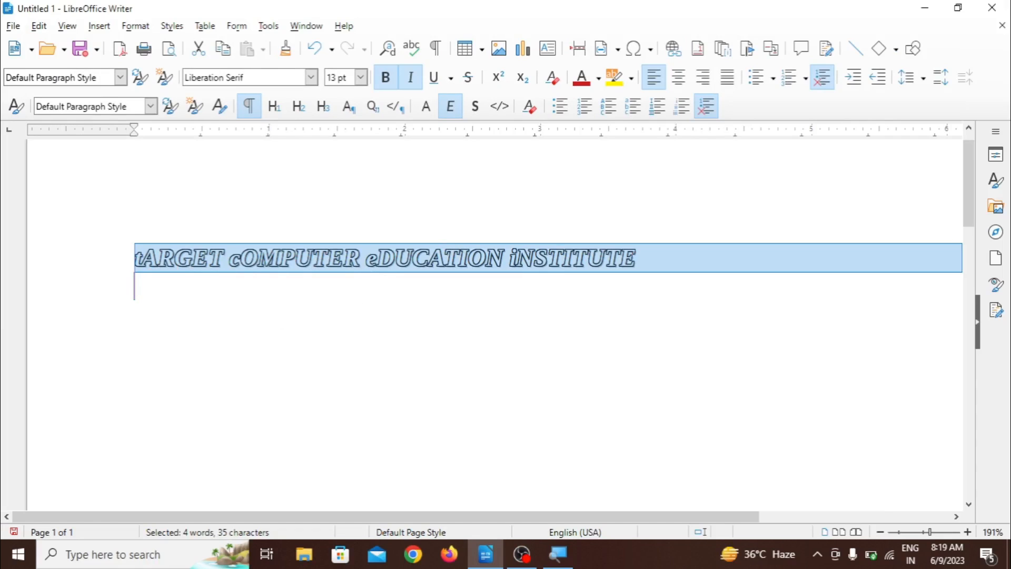
- Run Cycle Case repeatedly on the selected line through all its letter cases, stopping with every word capitalized
click(152, 30)
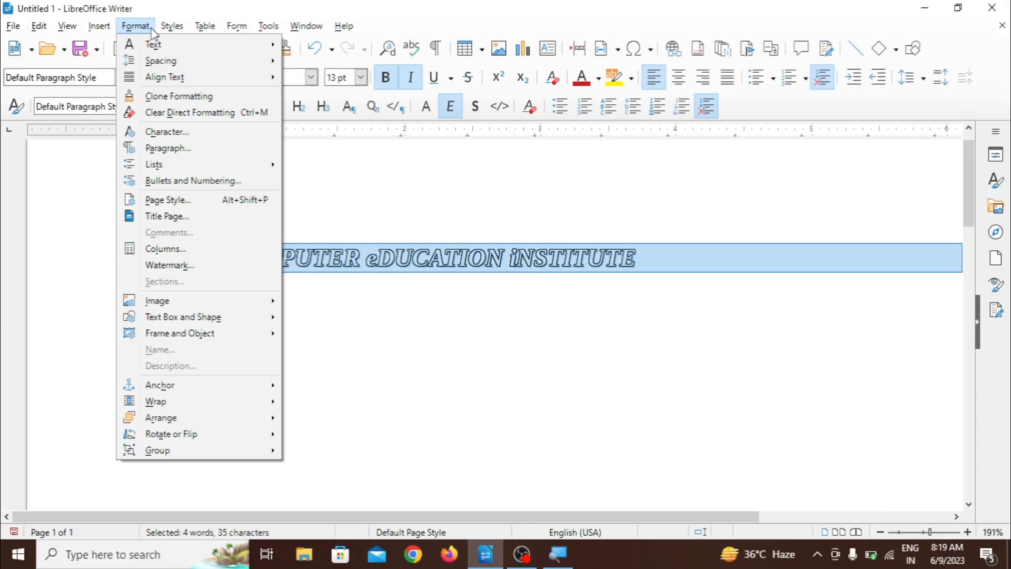
mouse_move(153, 44)
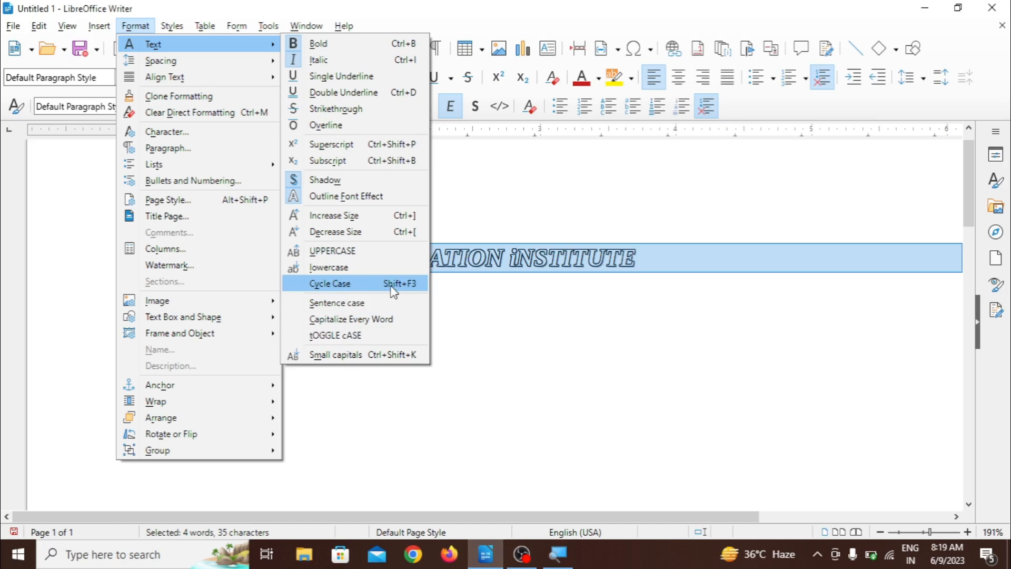
click(476, 311)
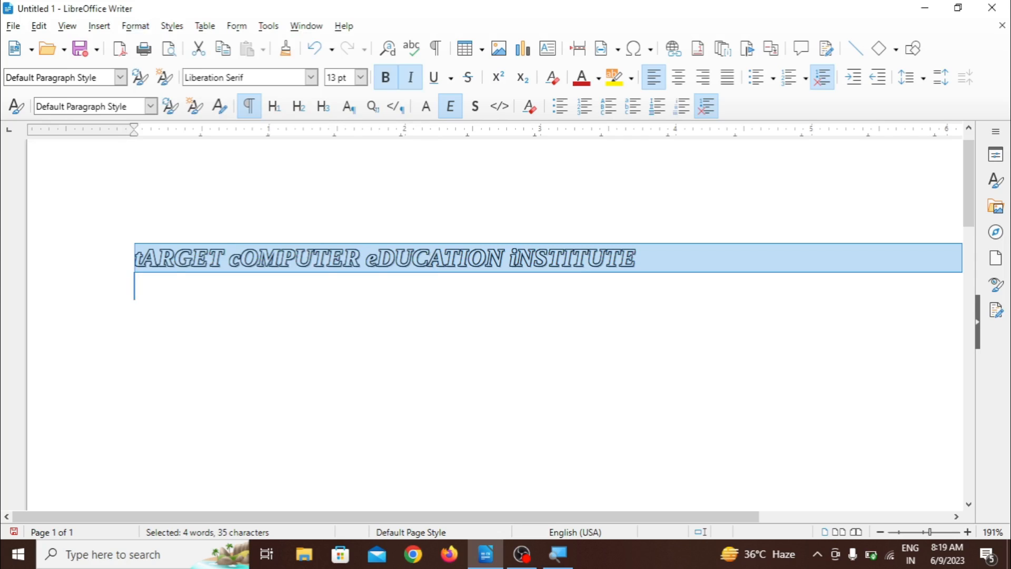
key(shift+F3)
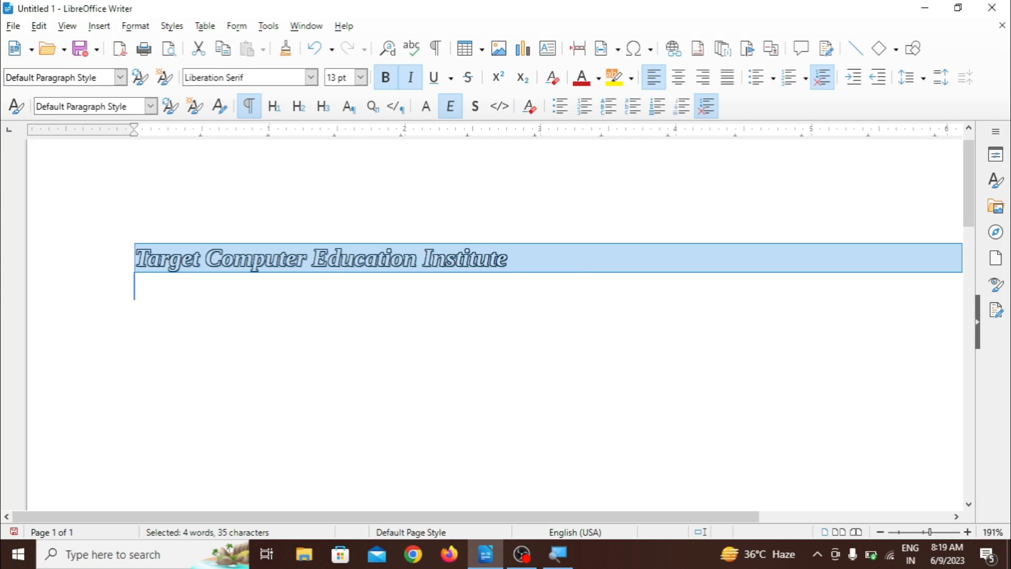
key(shift+F3)
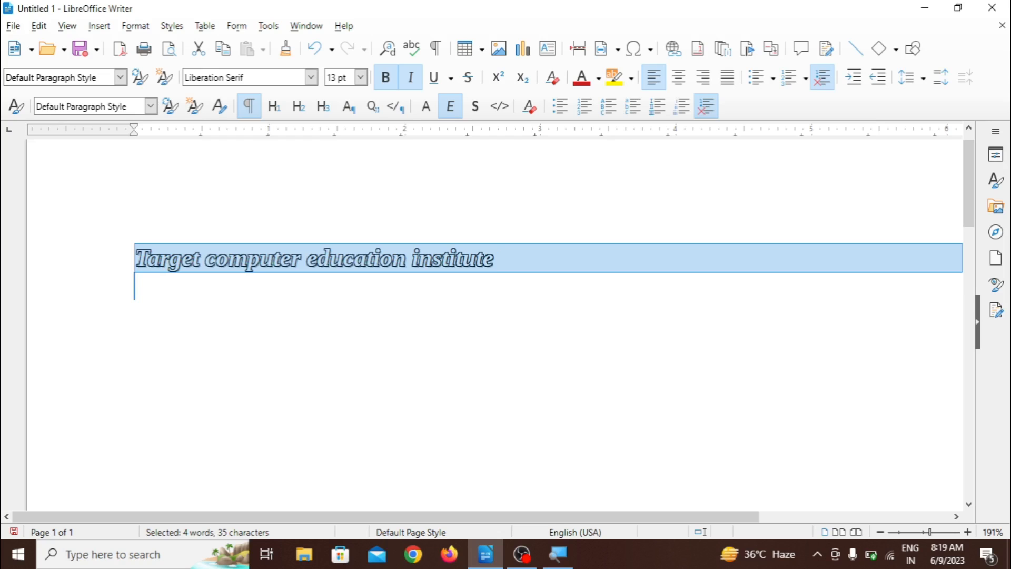
key(shift+F3)
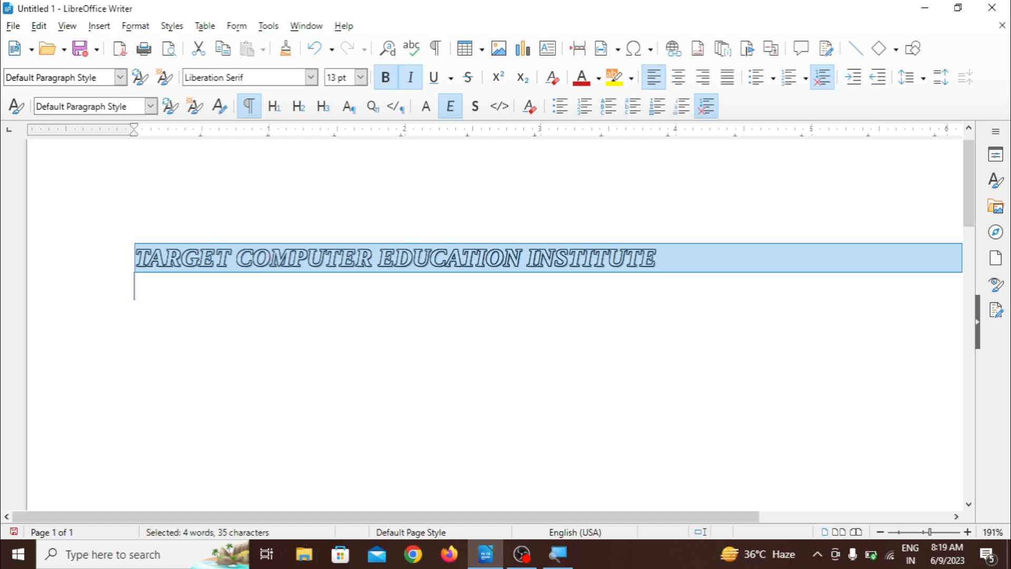
key(shift+F3)
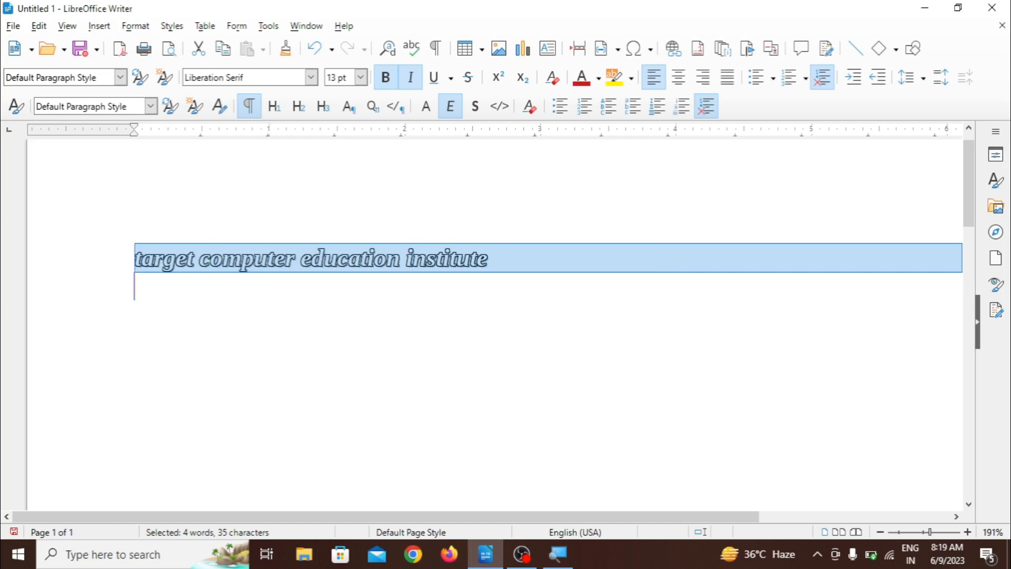
key(shift+F3)
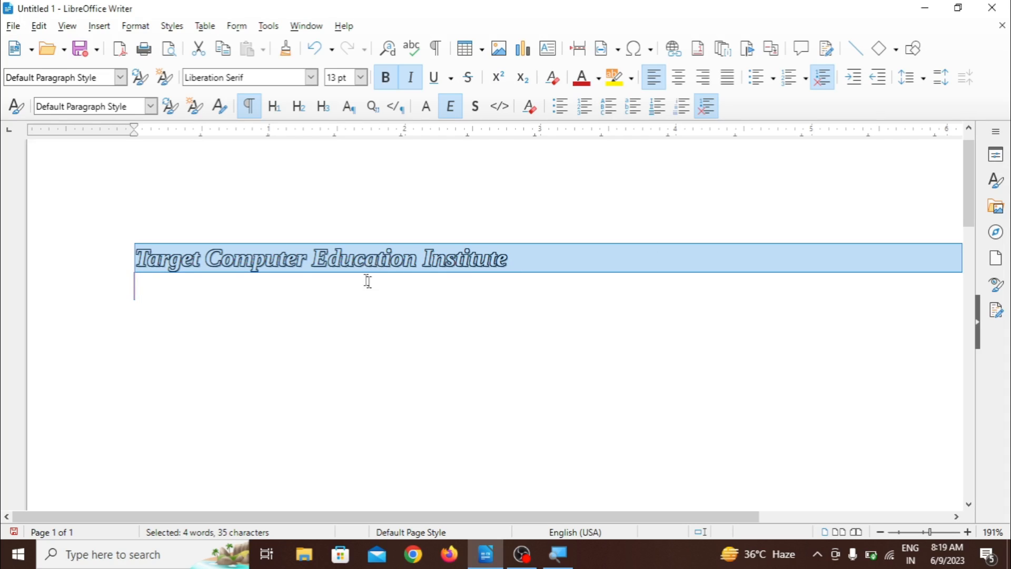
- Format the selected institute line in small capitals and clear the selection, with the cursor on the line below
click(138, 28)
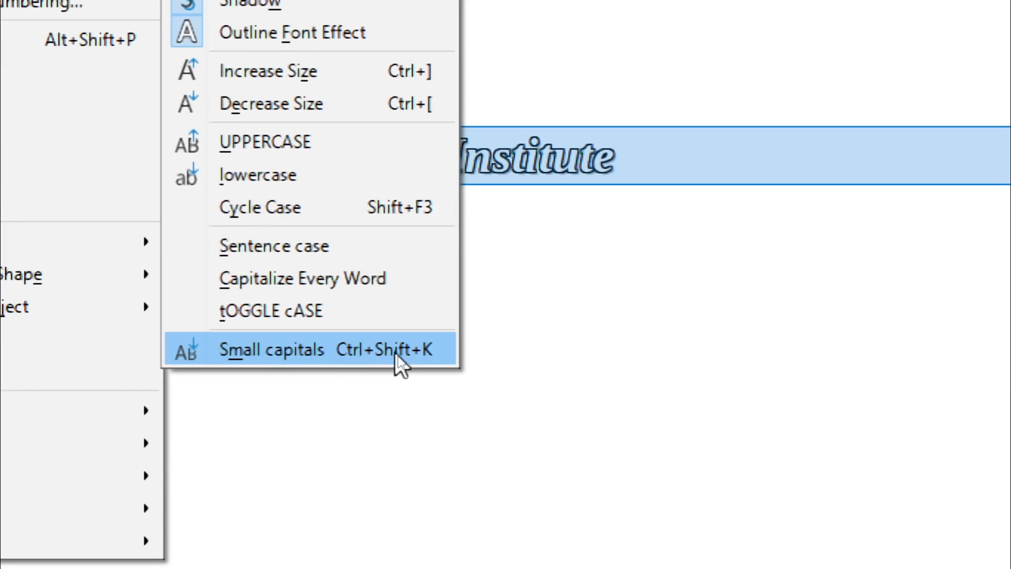
click(412, 349)
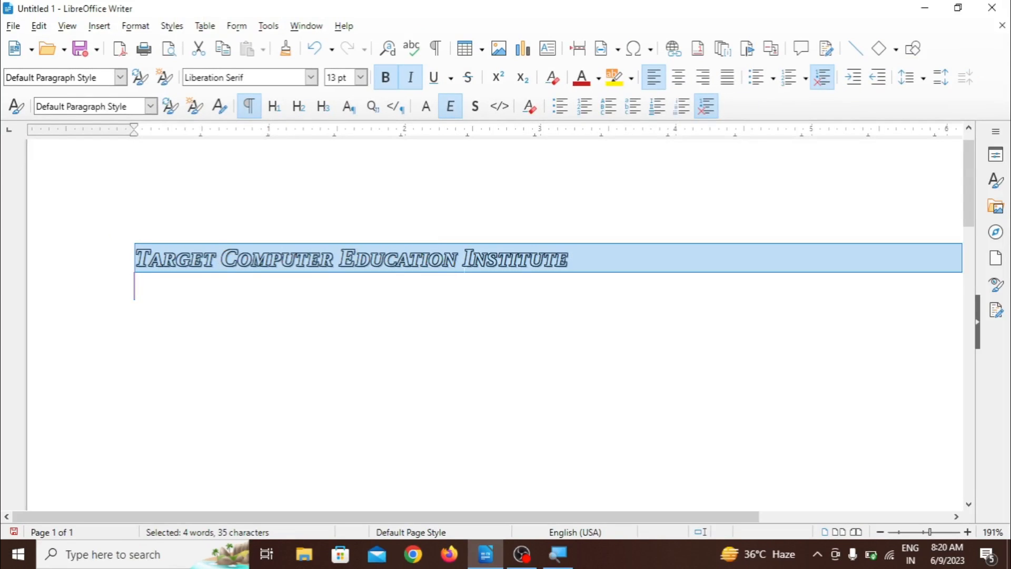
click(140, 27)
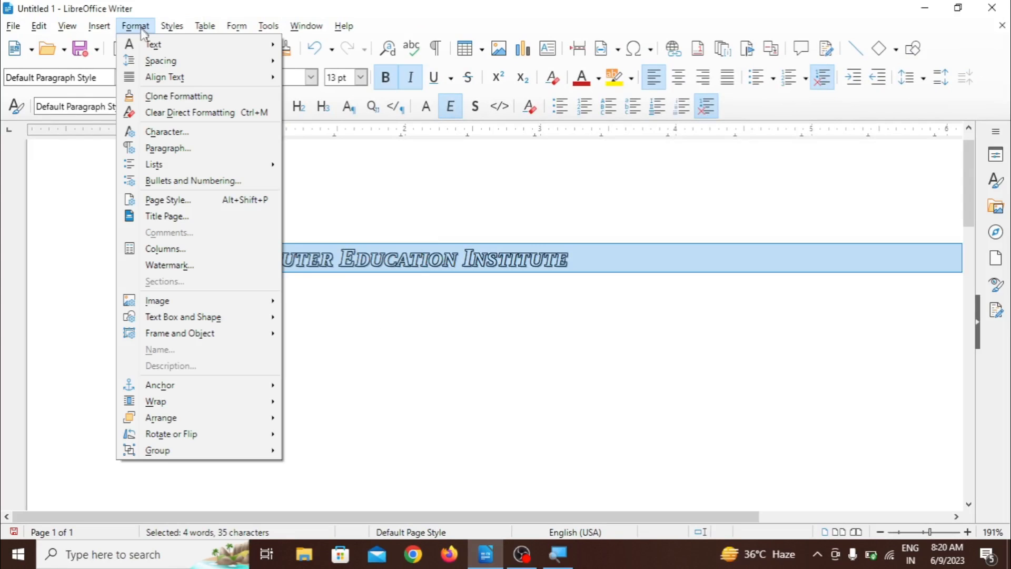
mouse_move(203, 47)
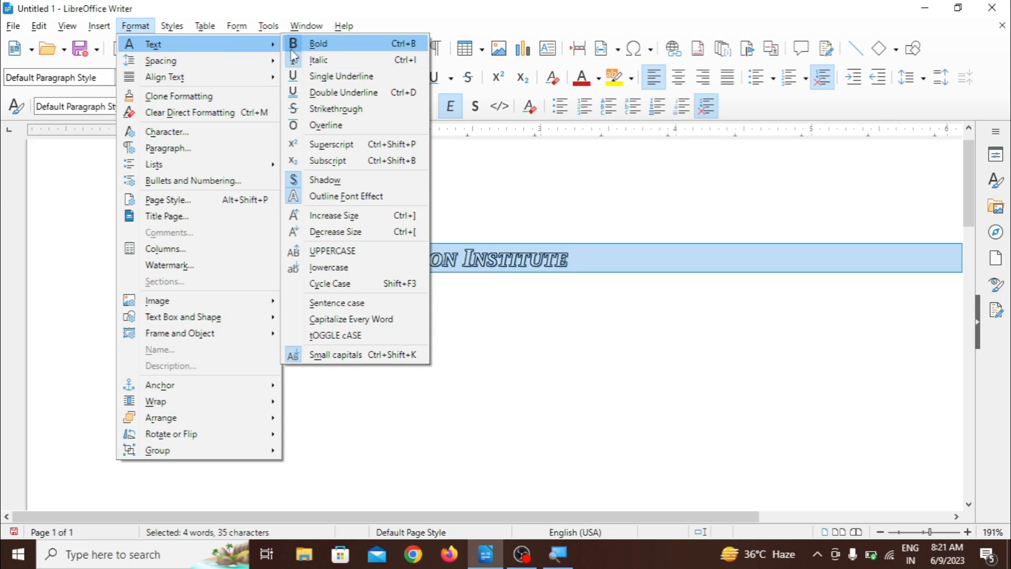
mouse_move(217, 62)
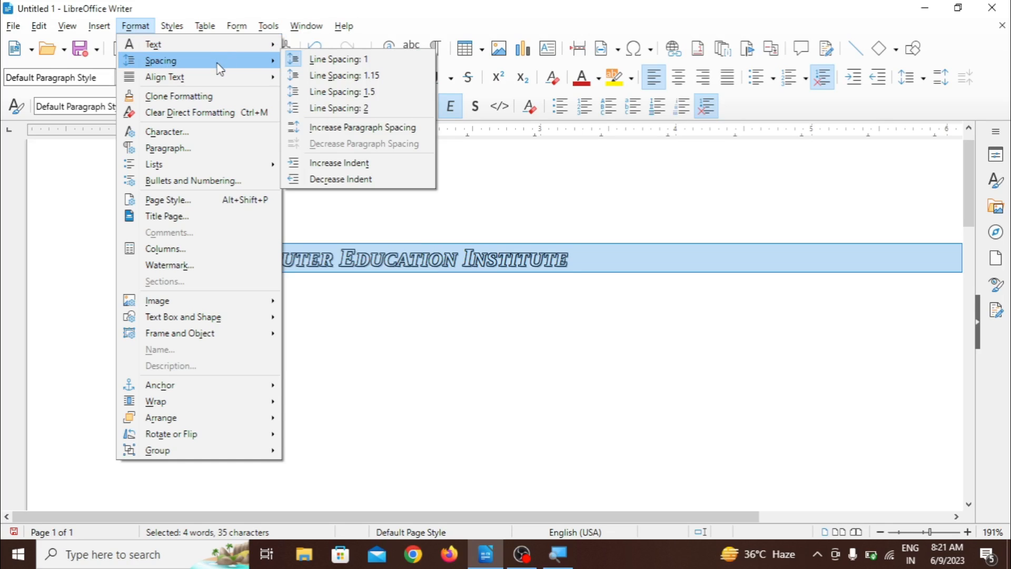
click(411, 347)
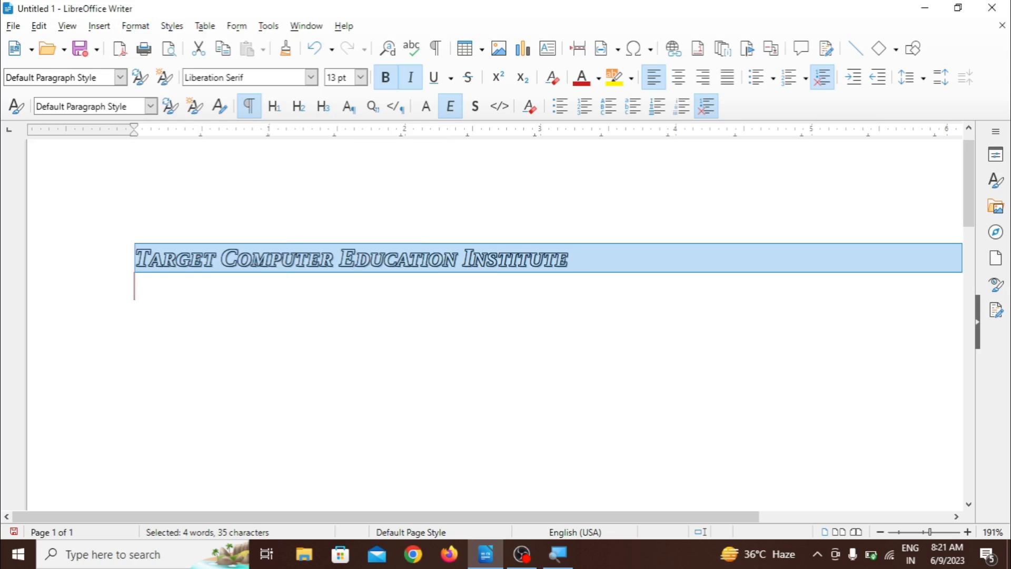
key(Down)
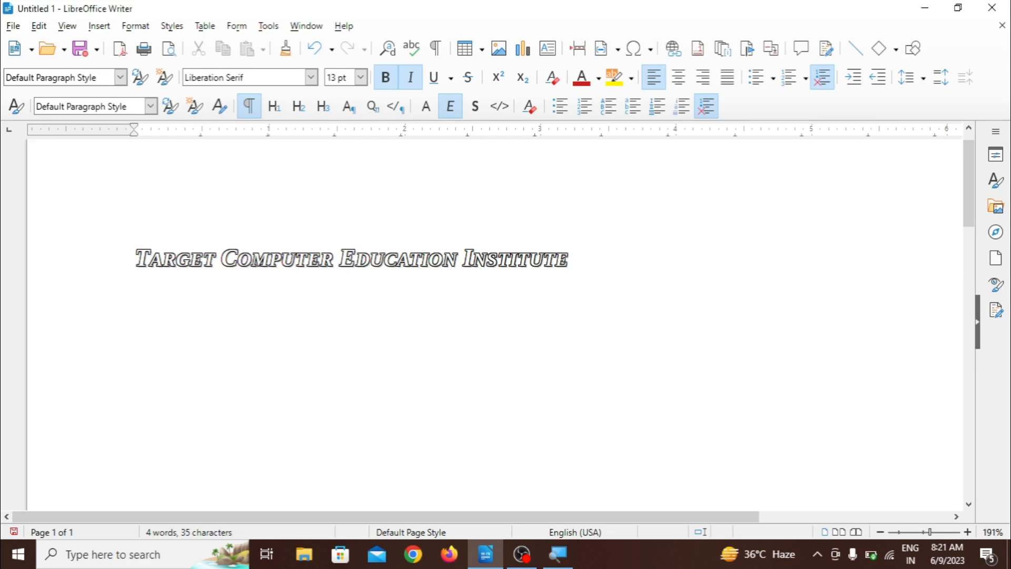
- Copy the institute line and paste it repeatedly so the document holds six identical lines
key(Up)
key(Up)
key(shift+Down)
key(ctrl+c)
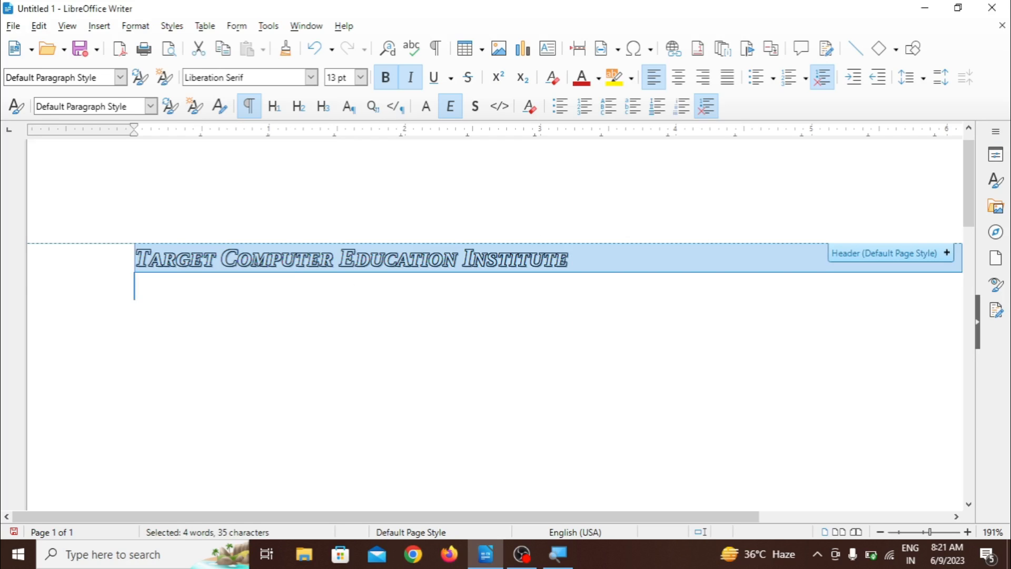
key(ctrl+v)
key(ctrl+v)
key(ctrl+v)
key(ctrl+v)
key(ctrl+v)
key(ctrl+v)
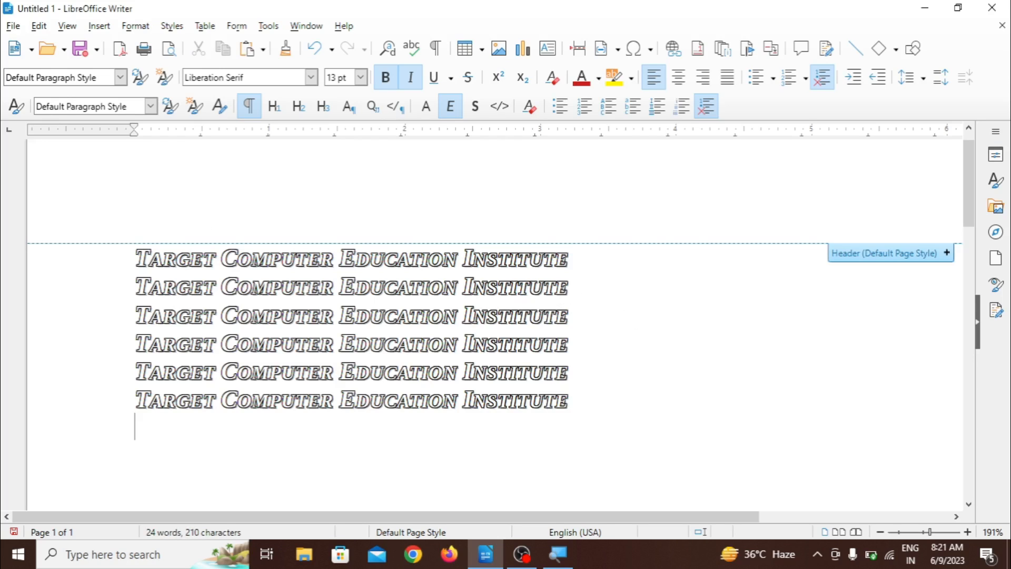
- Remove the outline font effect from all the text and place the cursor at the start of the first line
key(ctrl+a)
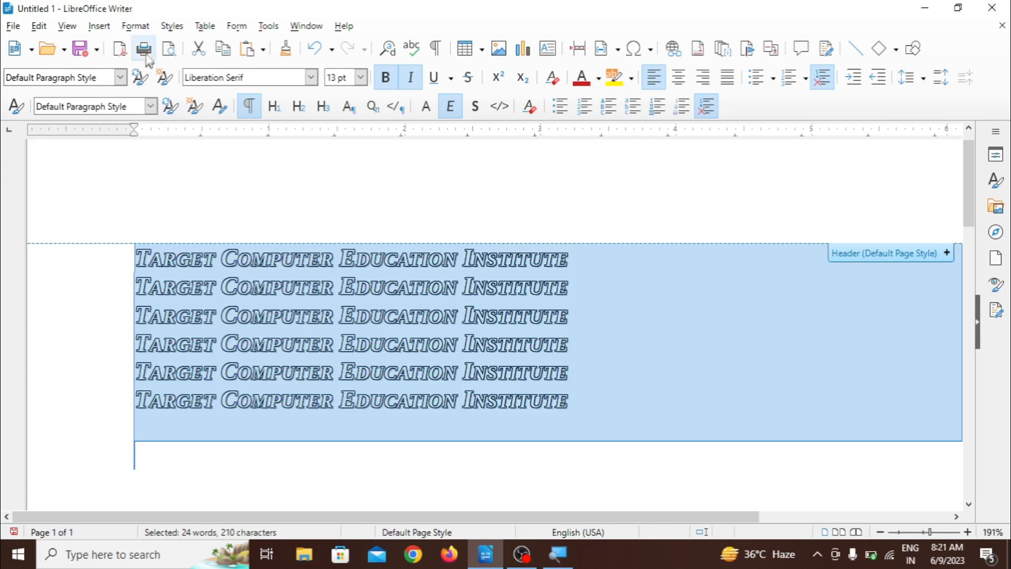
click(142, 27)
mouse_move(148, 47)
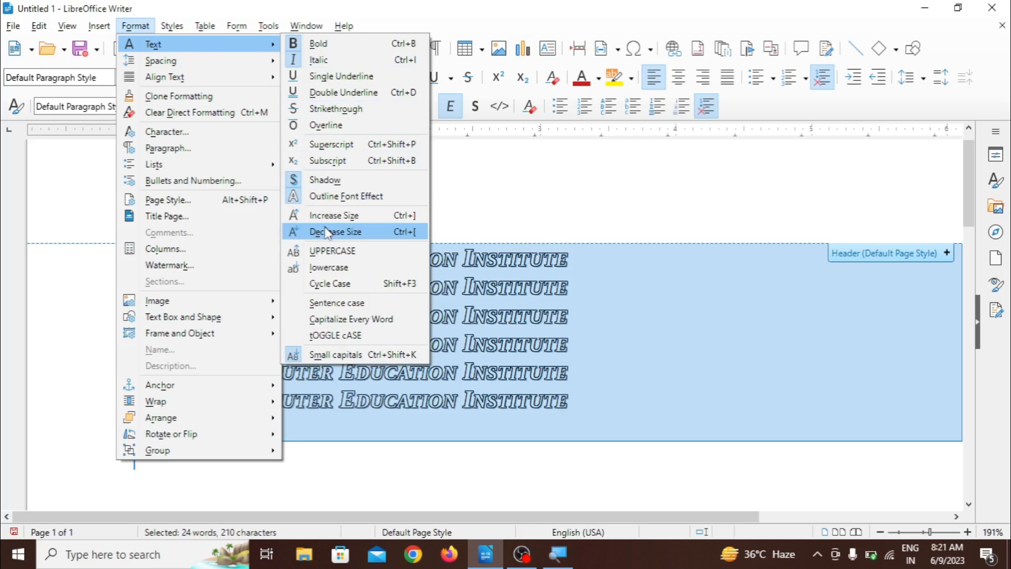
click(329, 197)
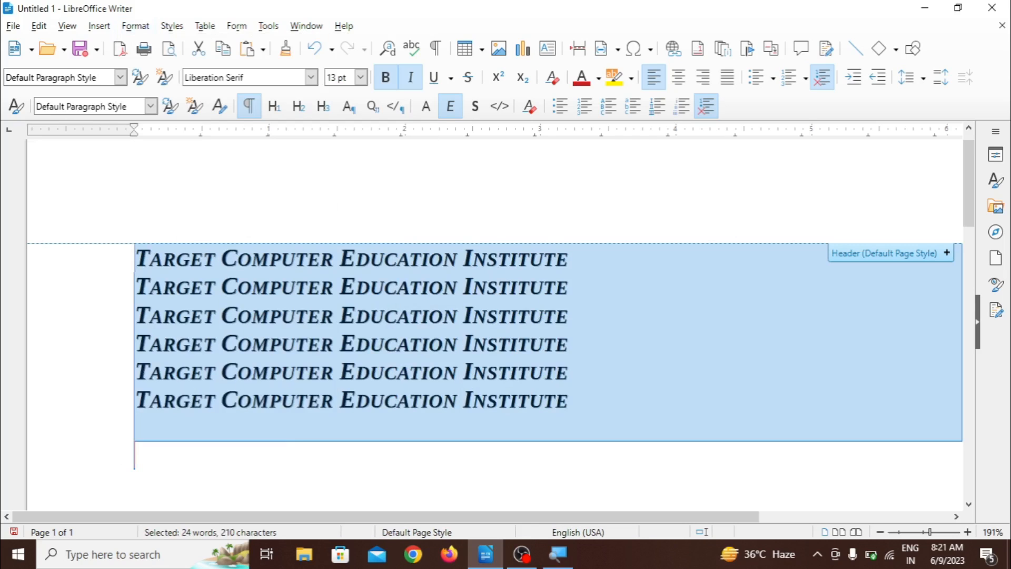
click(135, 258)
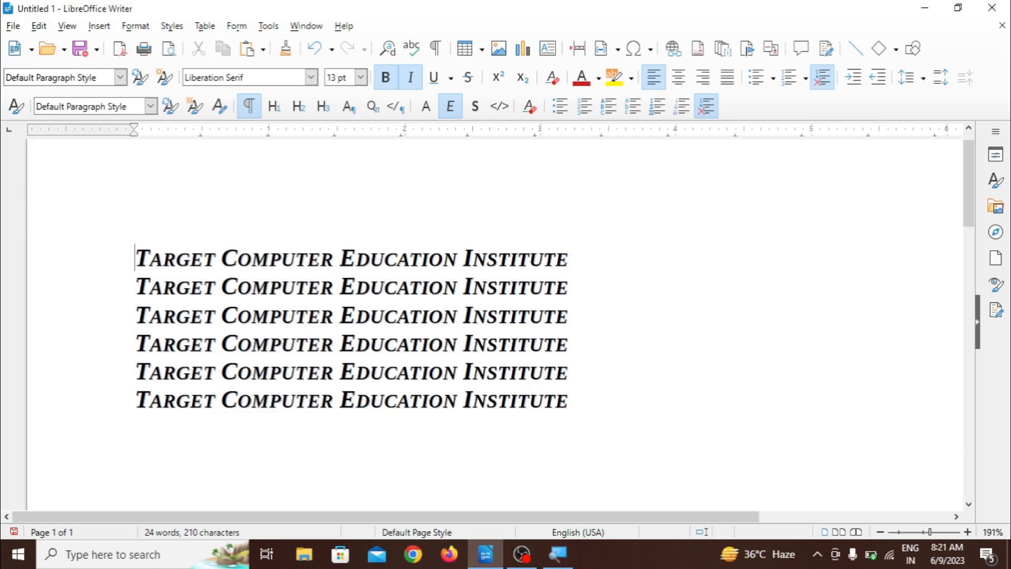
click(135, 26)
mouse_move(151, 63)
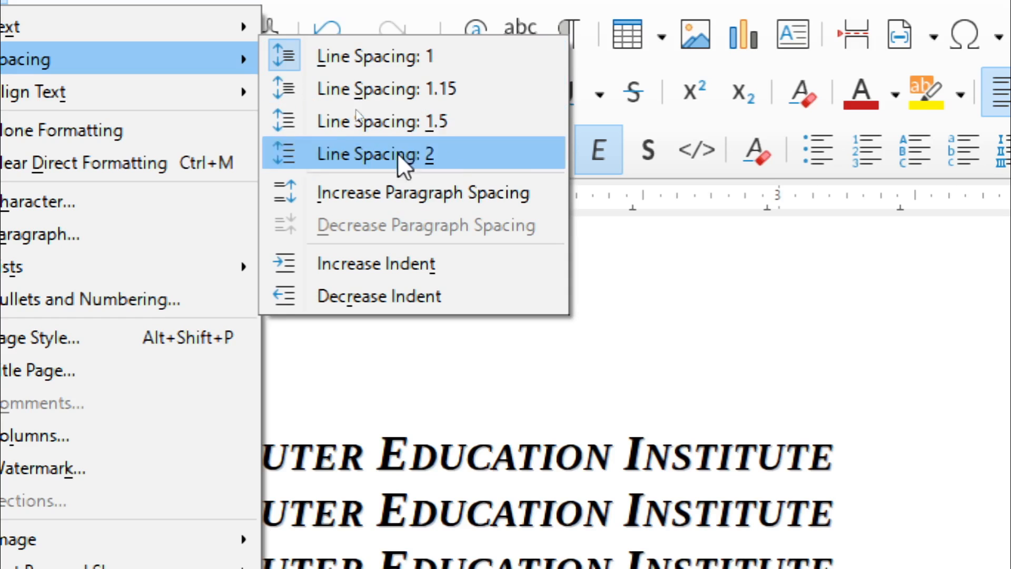
click(786, 332)
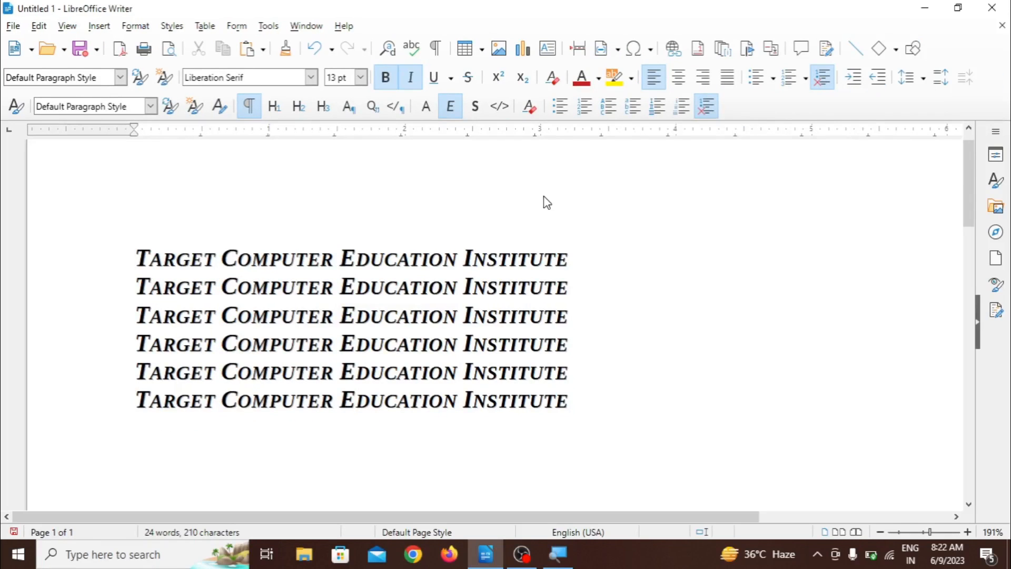
- Select the whole document text and set its line spacing to 2
key(ctrl+a)
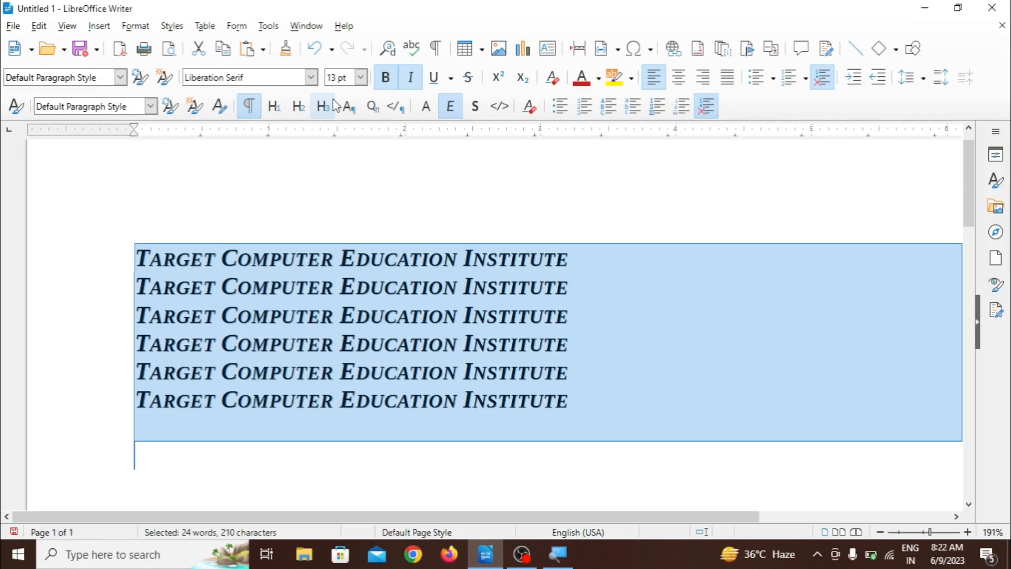
click(135, 26)
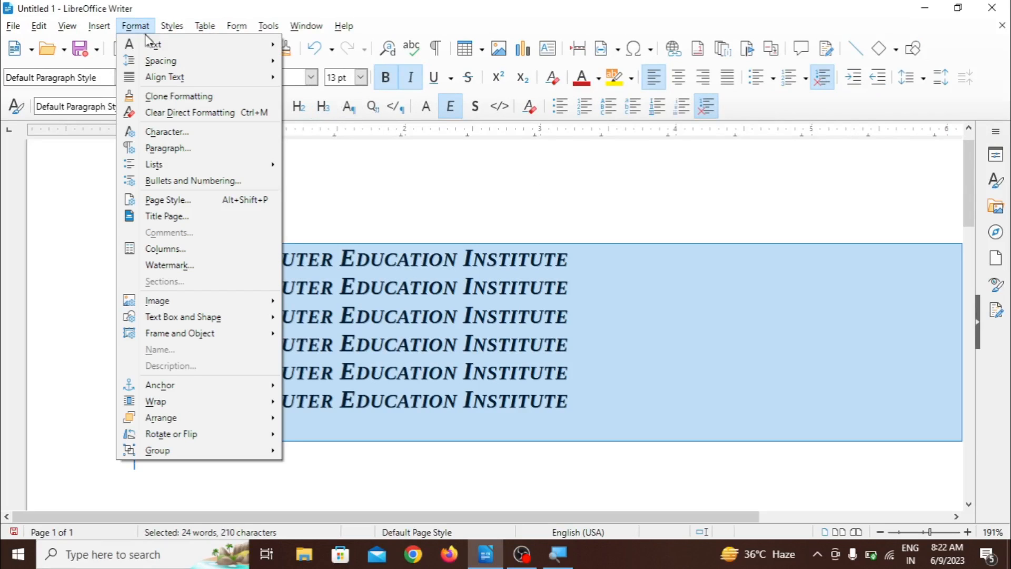
mouse_move(152, 61)
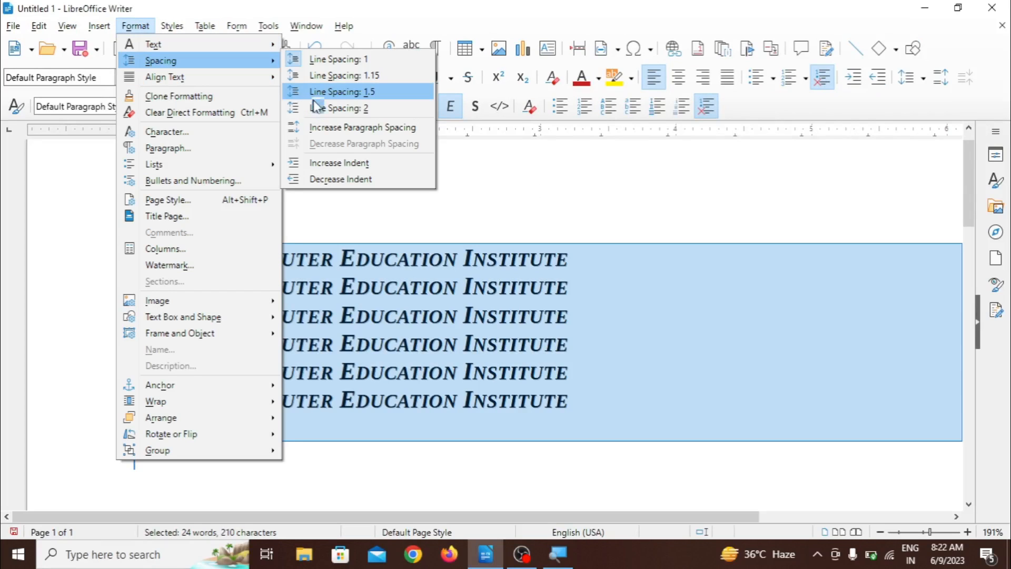
click(347, 109)
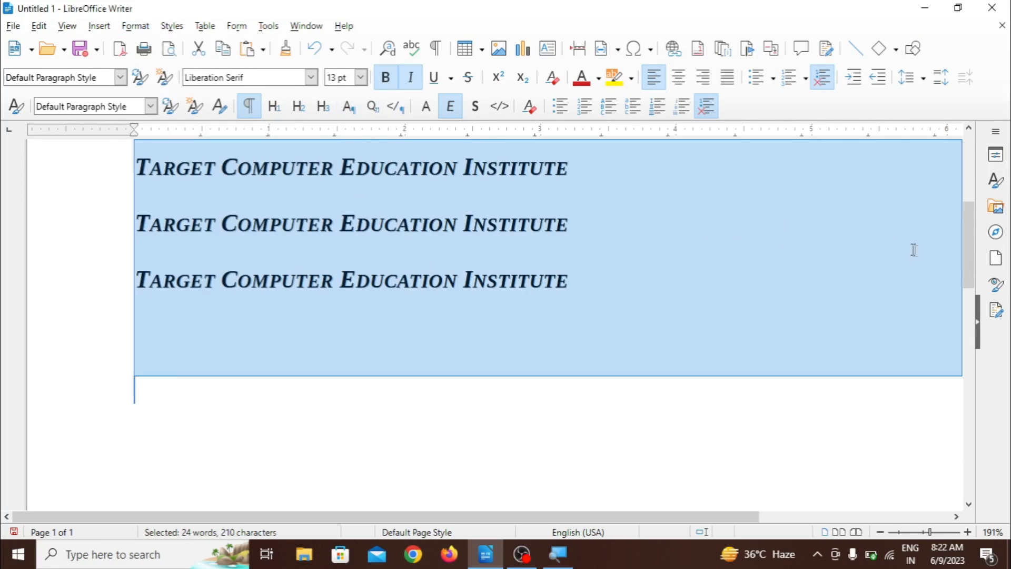
- Change the line spacing of all the selected institute lines to 1.5
drag(970, 258, 970, 238)
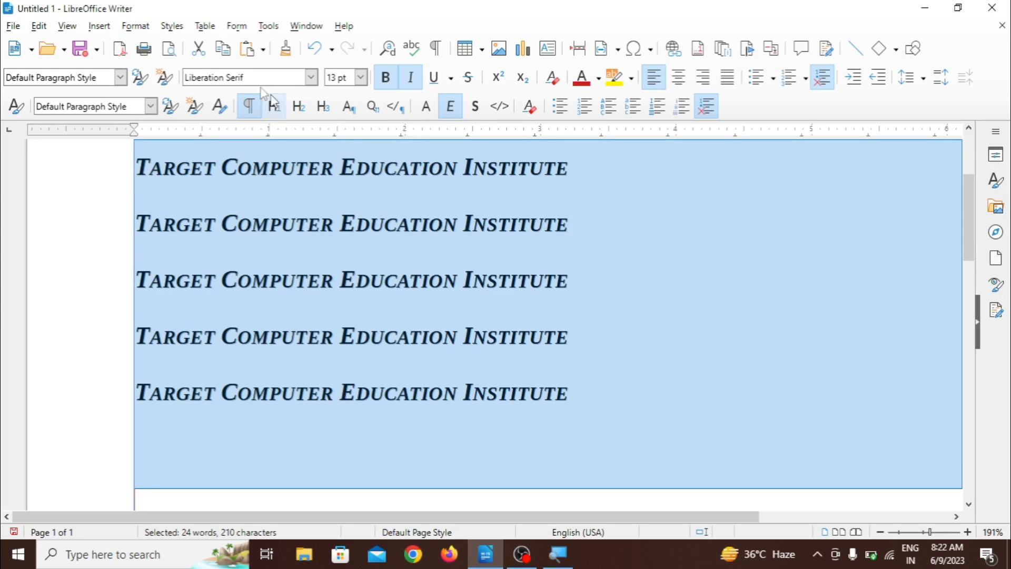
click(135, 26)
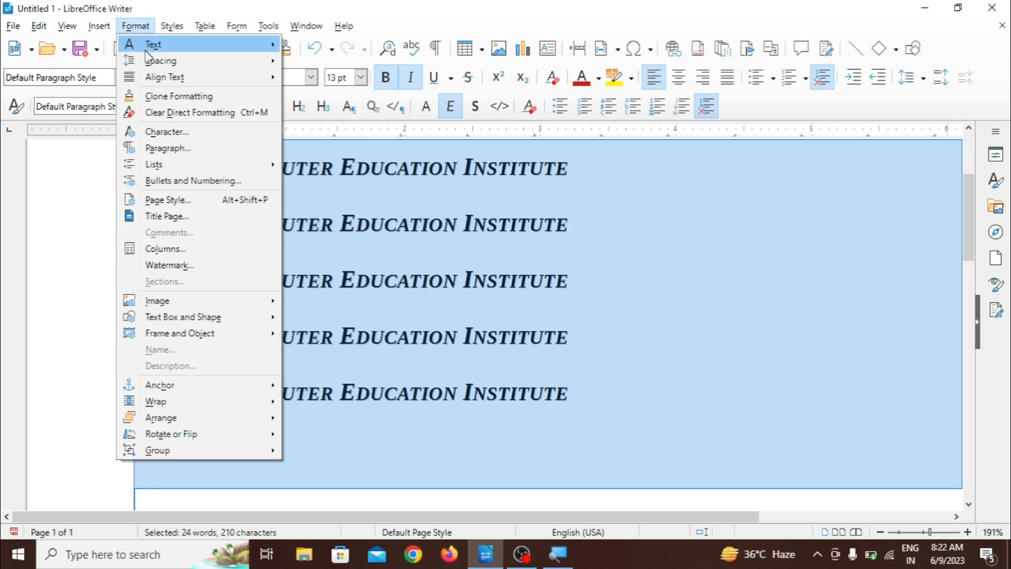
mouse_move(149, 64)
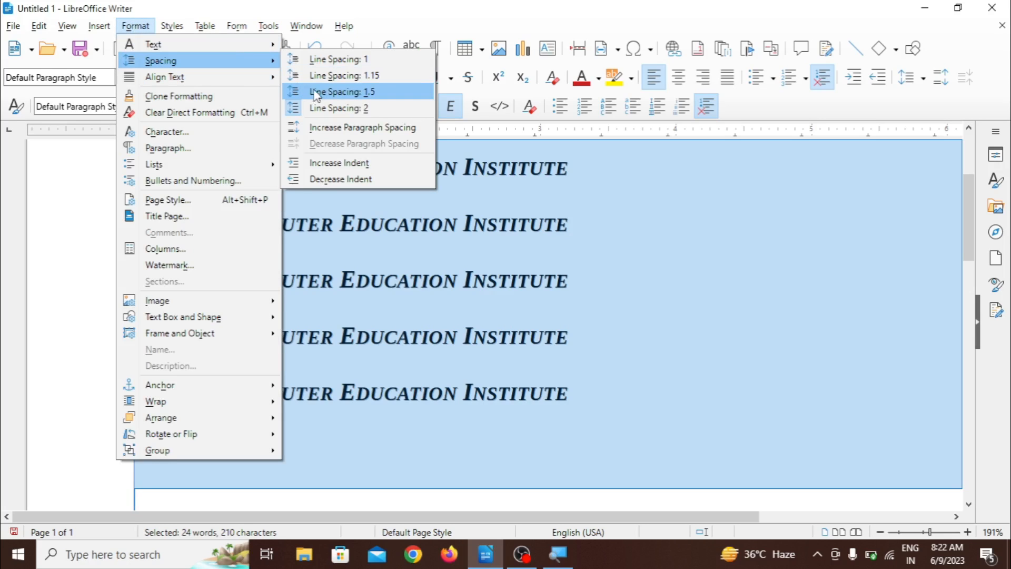
click(370, 93)
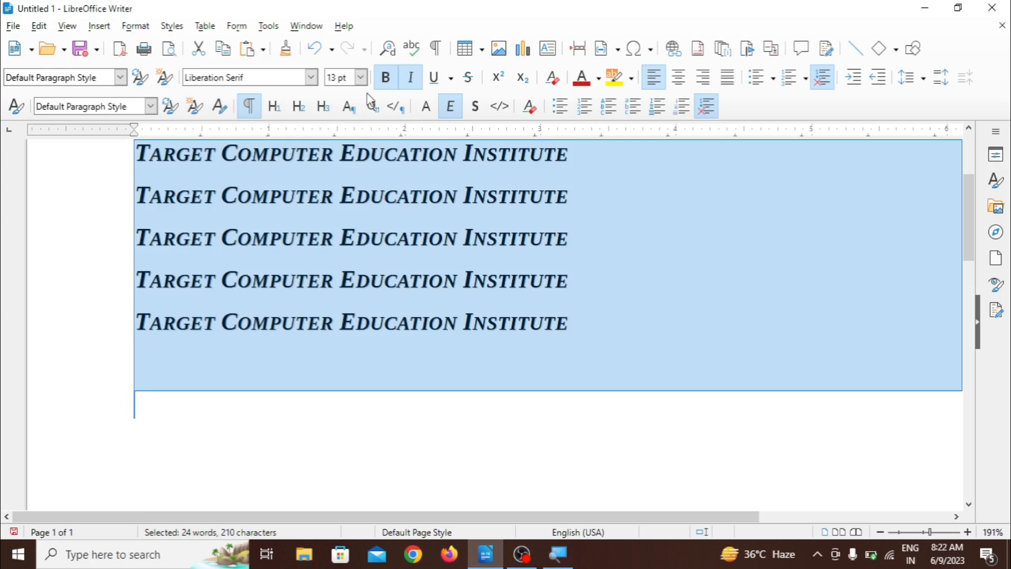
- Apply the Heading 1, Heading 2 and finally Heading 5 paragraph style to the selected institute lines
key(ctrl+1)
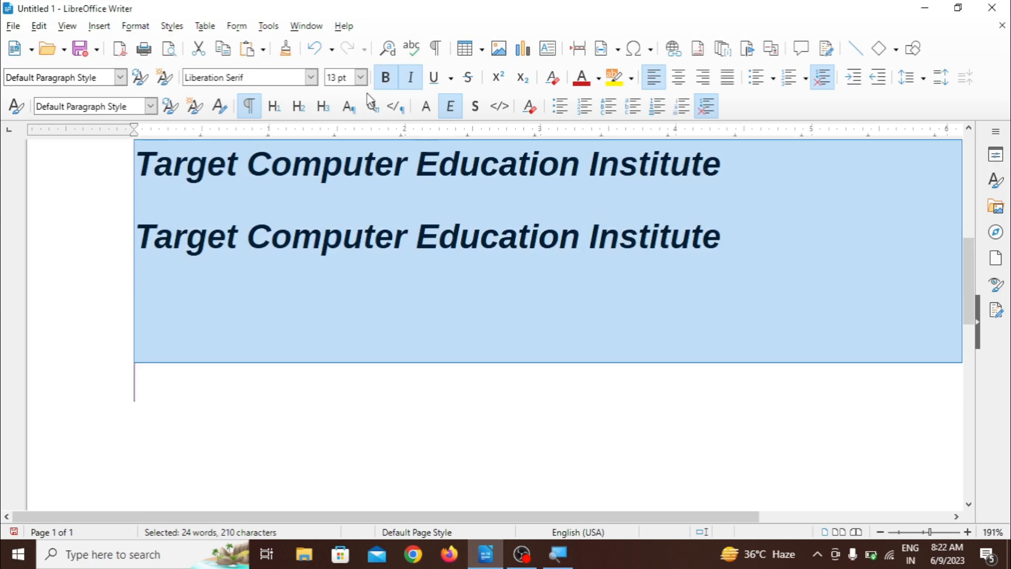
key(ctrl+2)
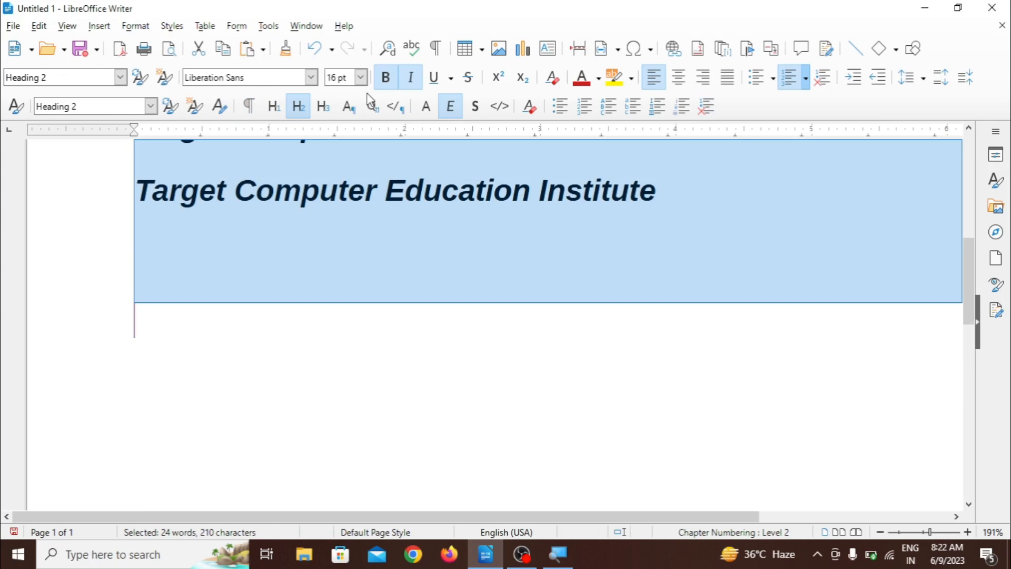
key(ctrl+5)
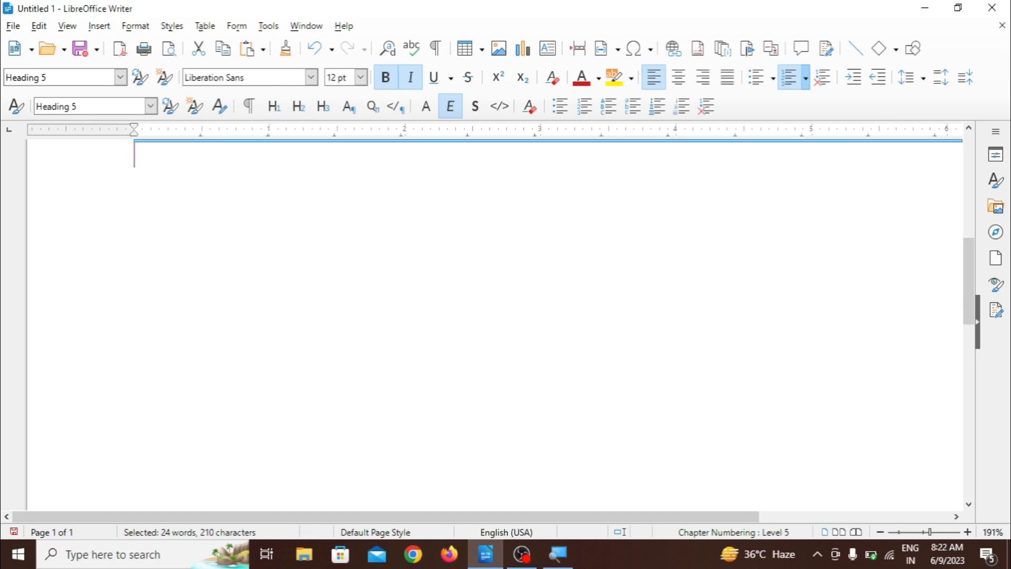
- Set the line spacing of the selected heading lines to 1
drag(970, 297, 966, 207)
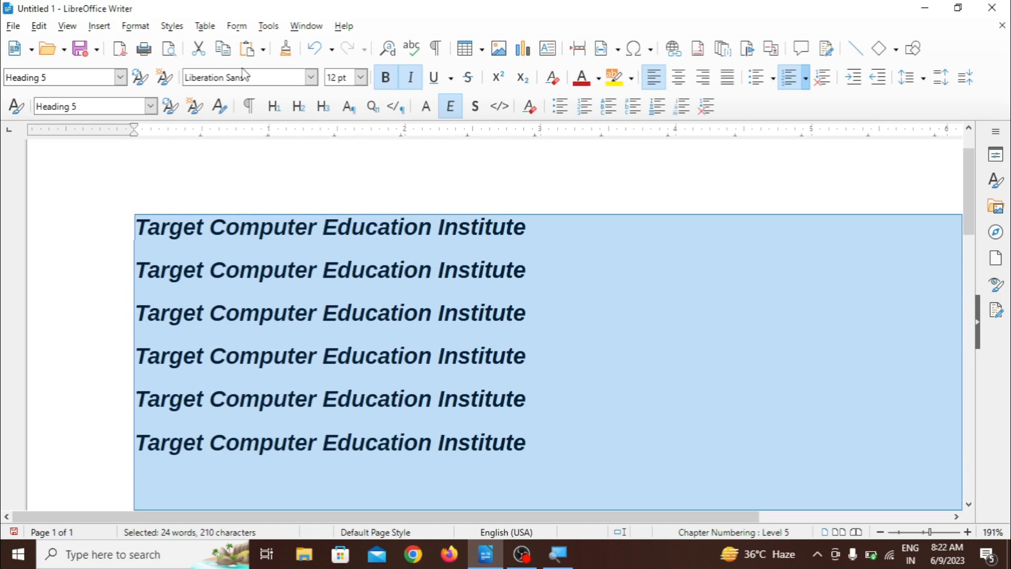
click(135, 27)
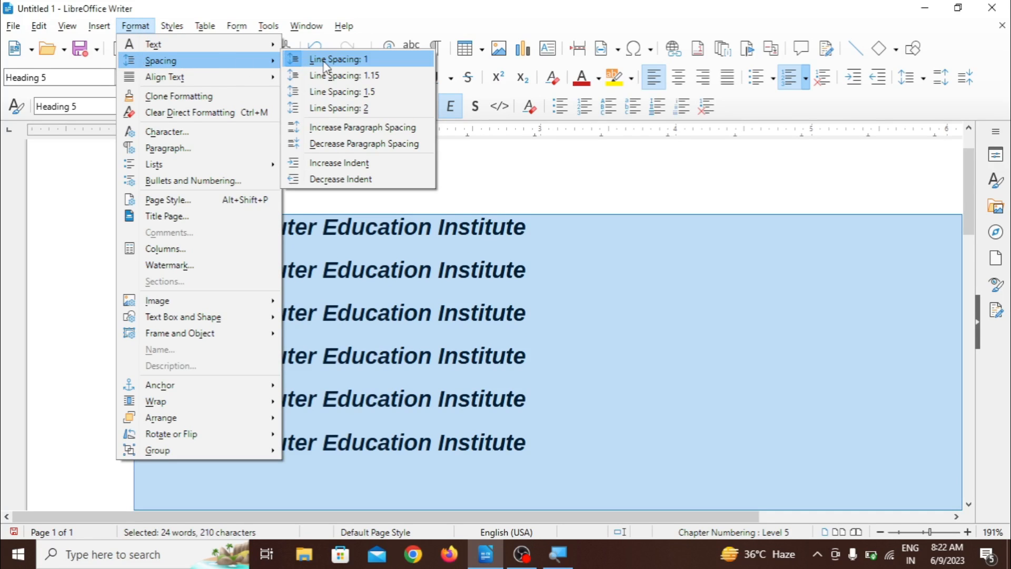
click(324, 62)
- Increase the paragraph spacing of the selected heading lines once and decrease it again by the same amount
click(147, 27)
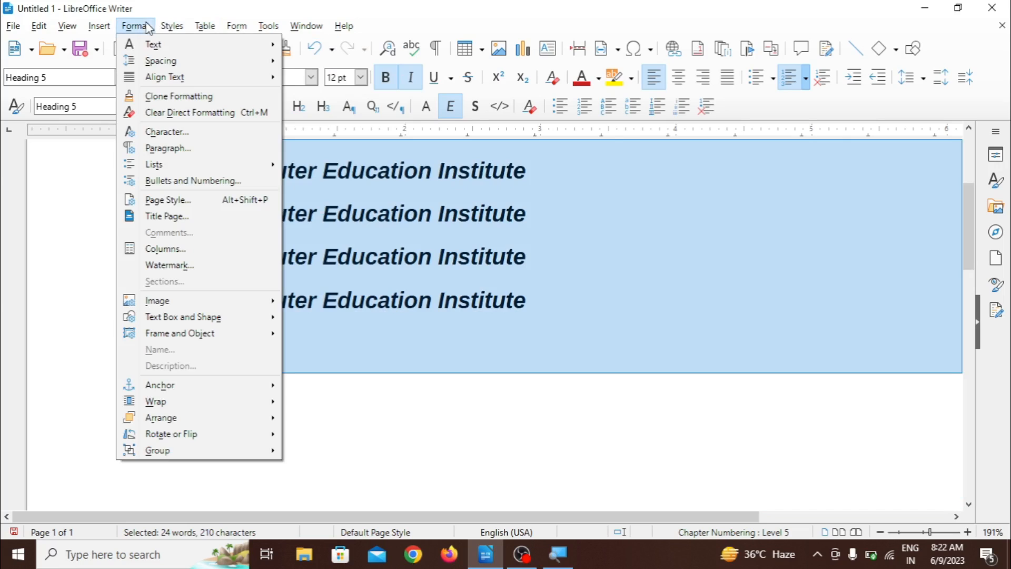
mouse_move(154, 64)
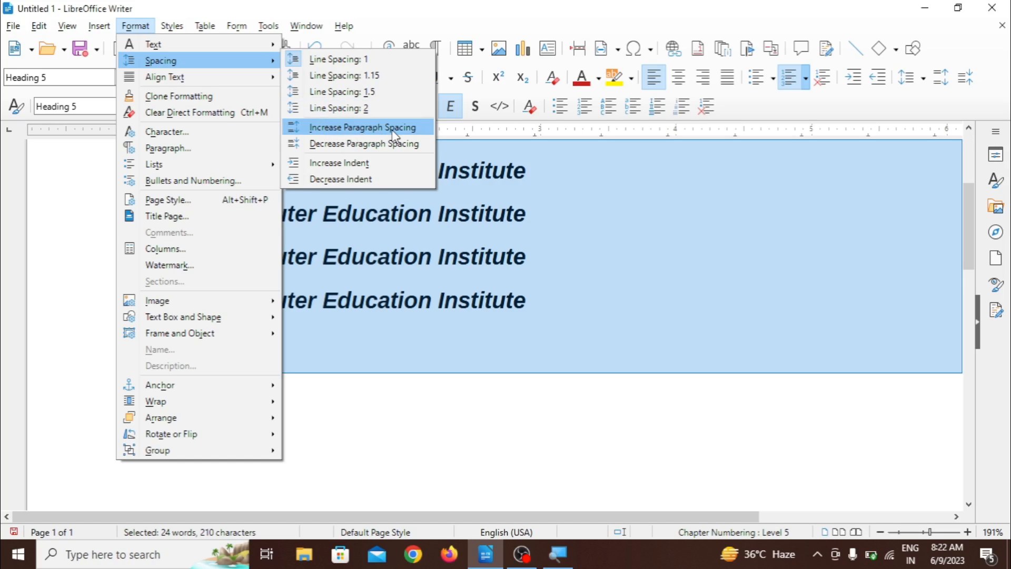
click(357, 131)
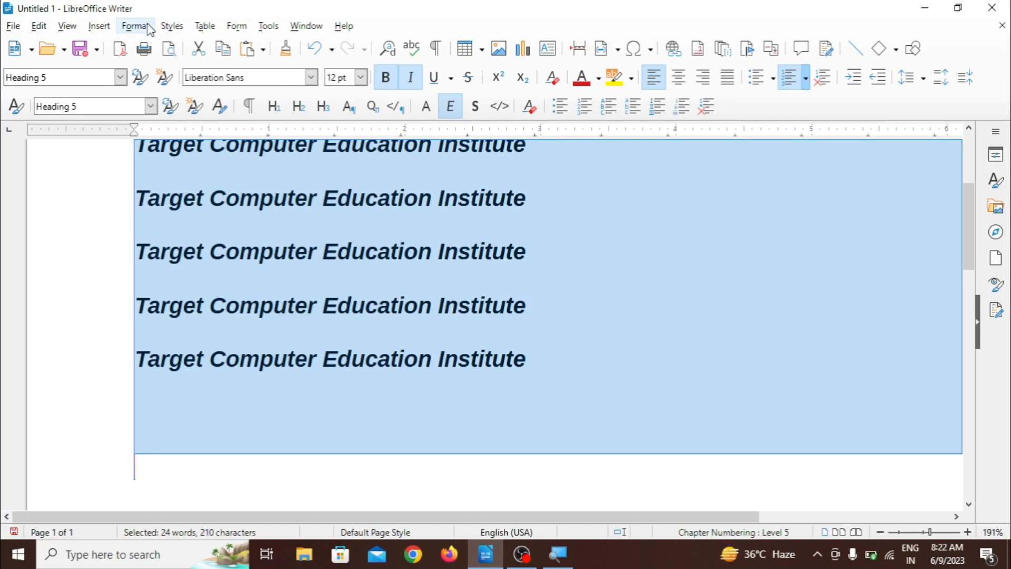
click(134, 25)
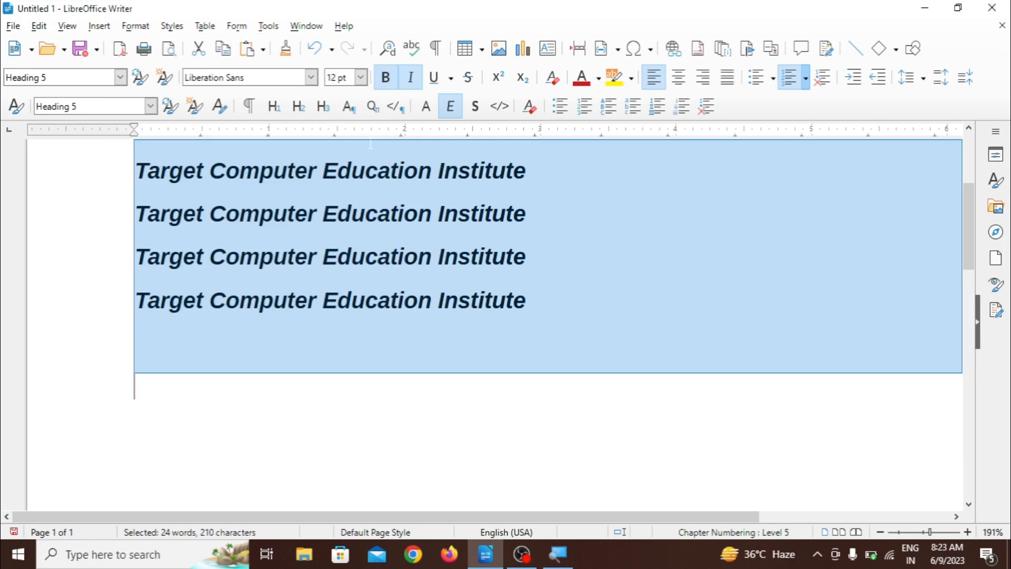
- Apply Increase Indent twice to the selected heading lines
click(136, 28)
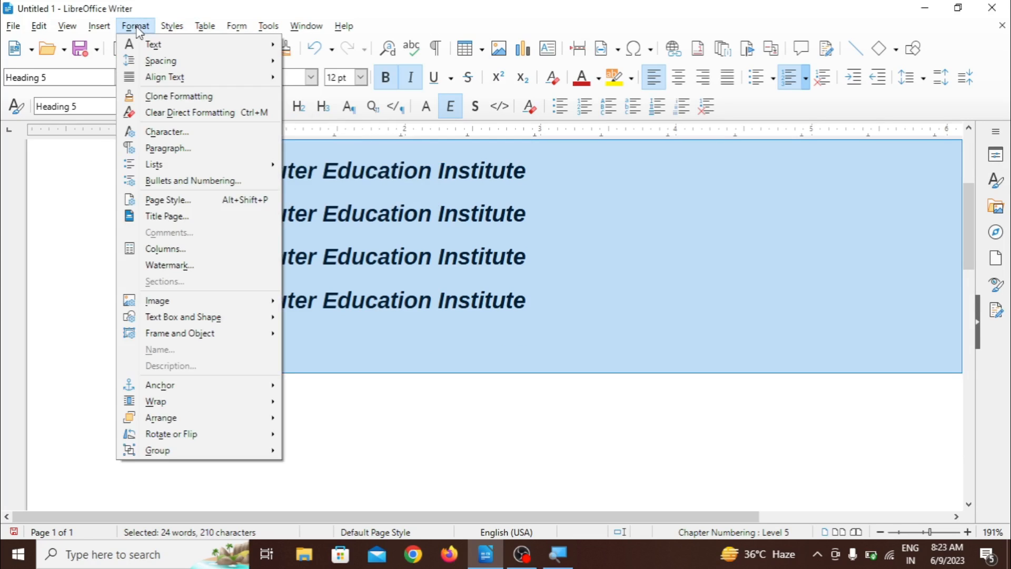
mouse_move(170, 47)
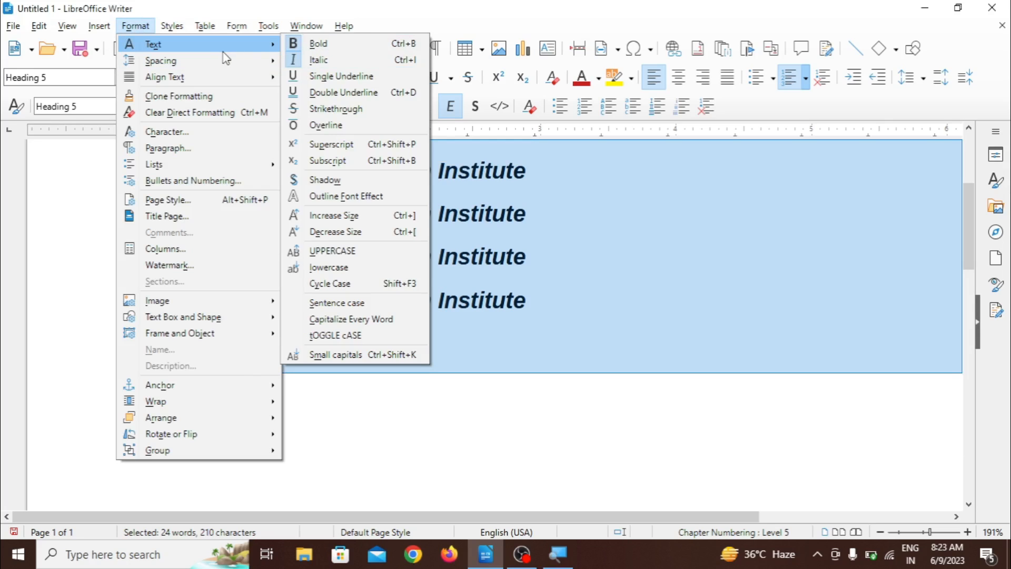
mouse_move(226, 61)
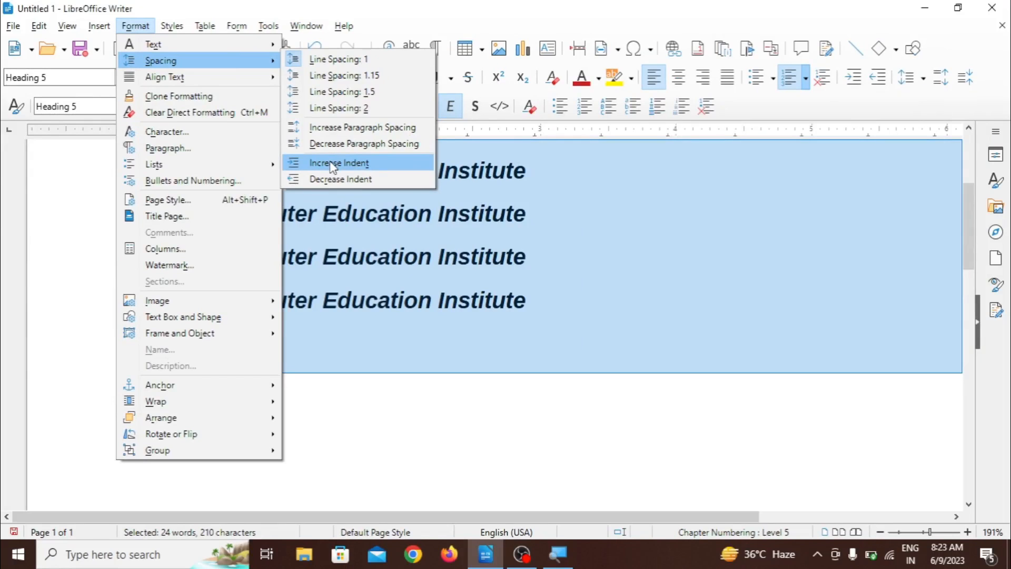
click(332, 165)
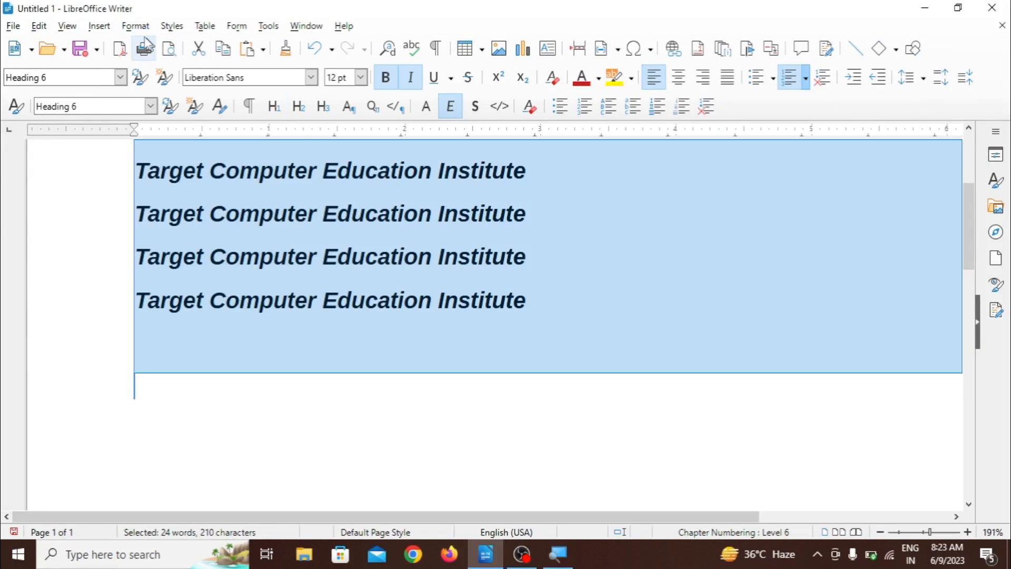
click(135, 28)
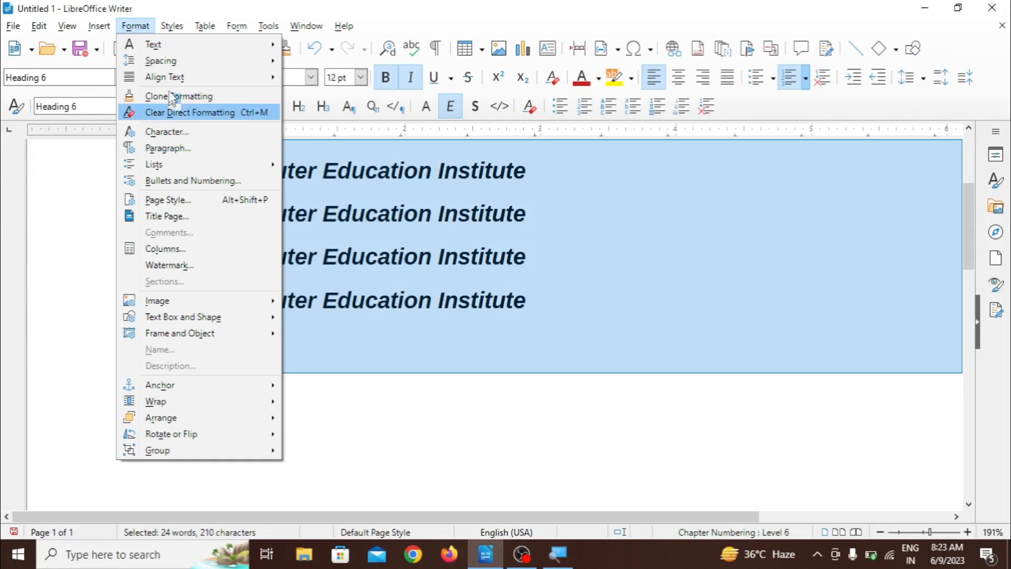
mouse_move(167, 63)
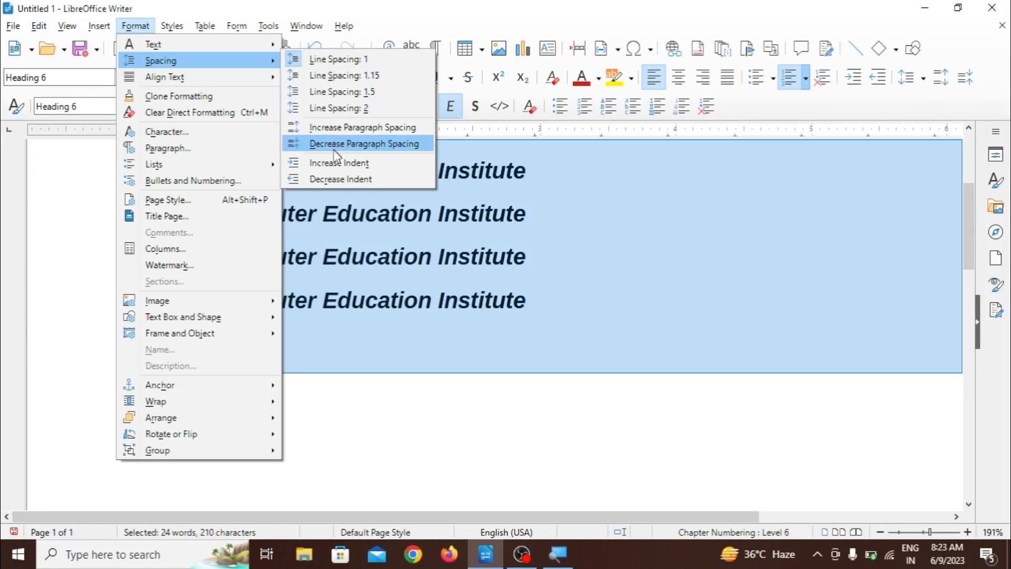
click(336, 166)
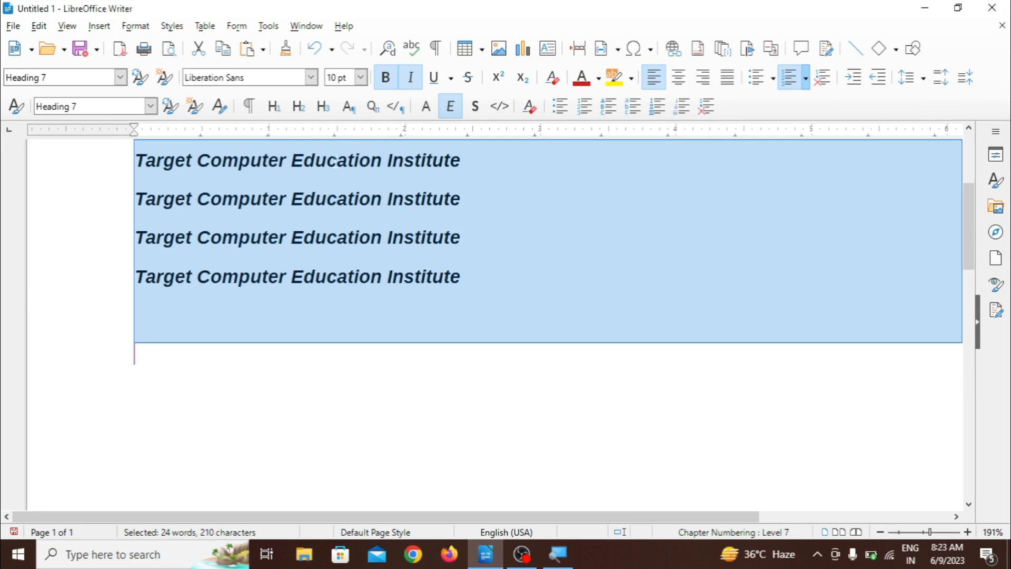
- Apply Decrease Indent once to the selected heading lines
click(137, 29)
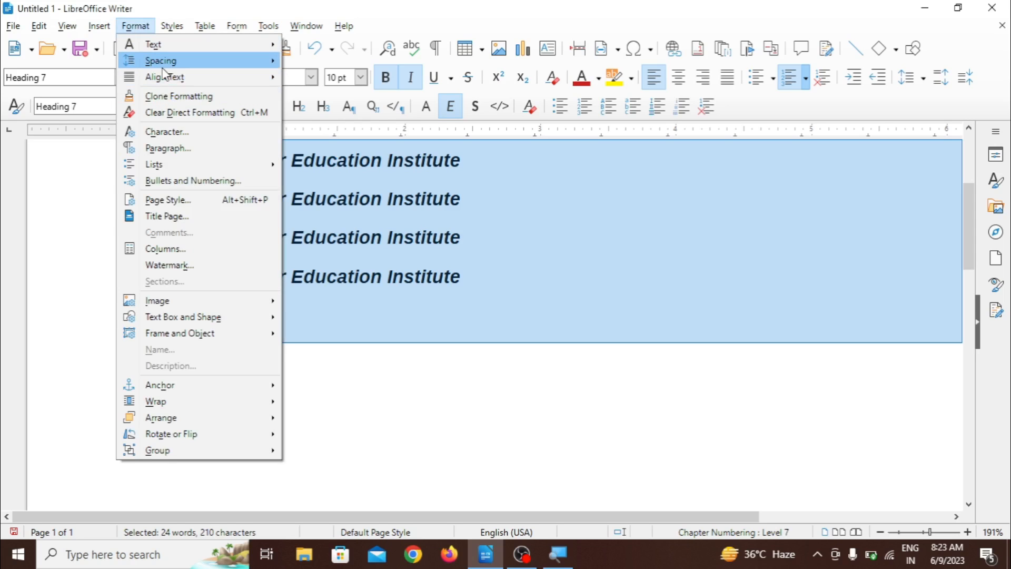
mouse_move(163, 63)
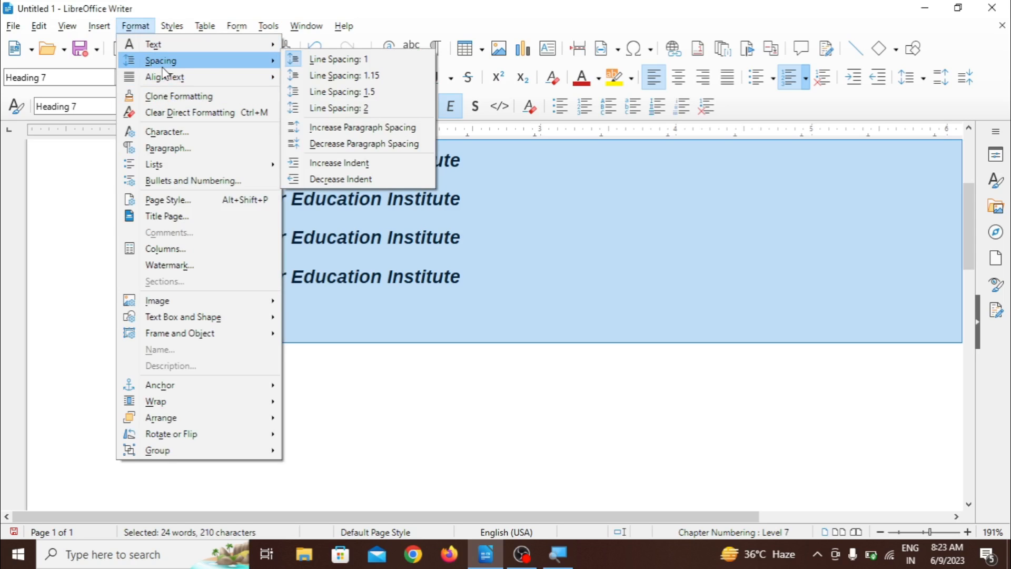
click(328, 171)
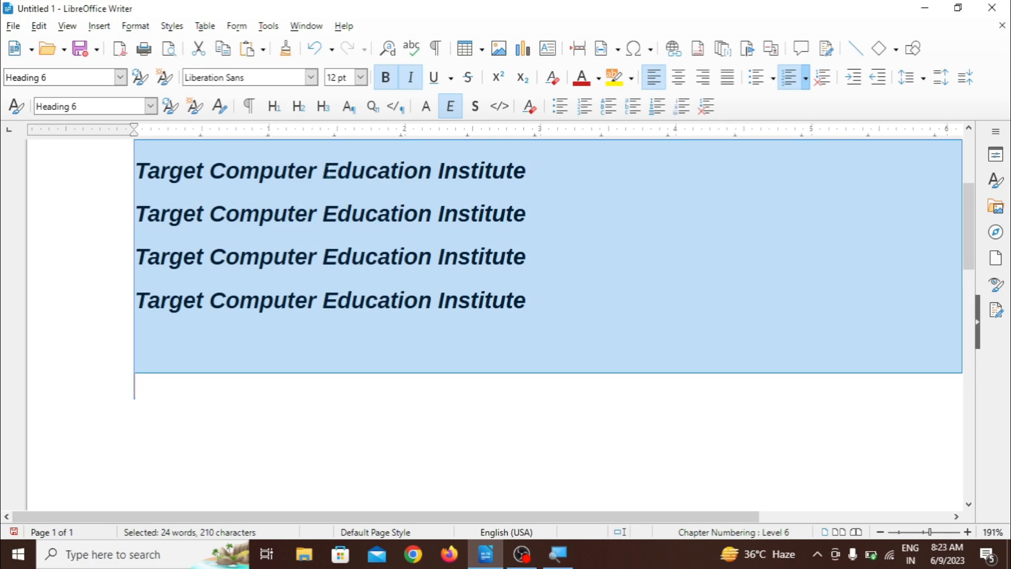
- Reduce the font size of the selected heading lines to 8 pt
click(138, 27)
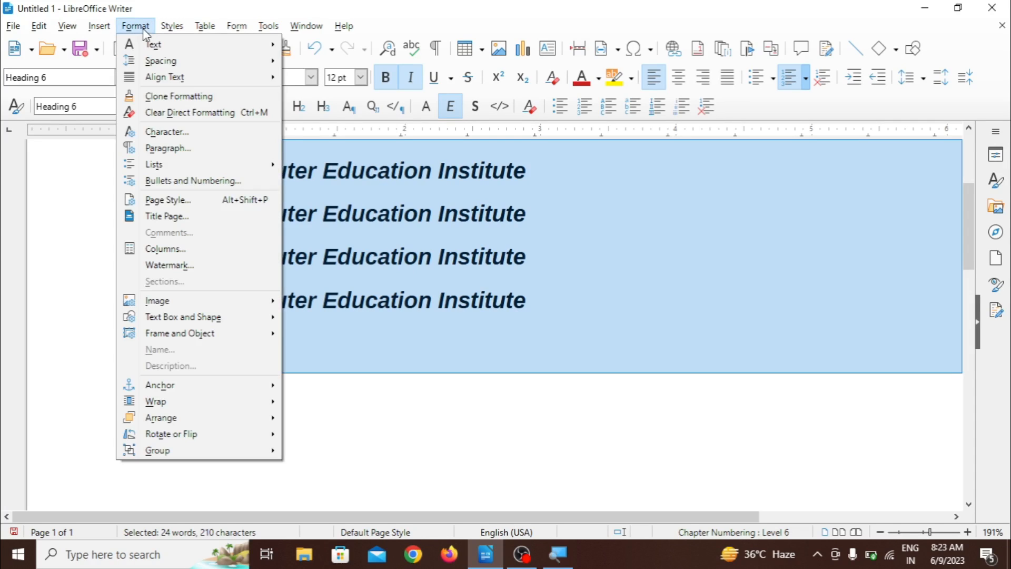
mouse_move(159, 81)
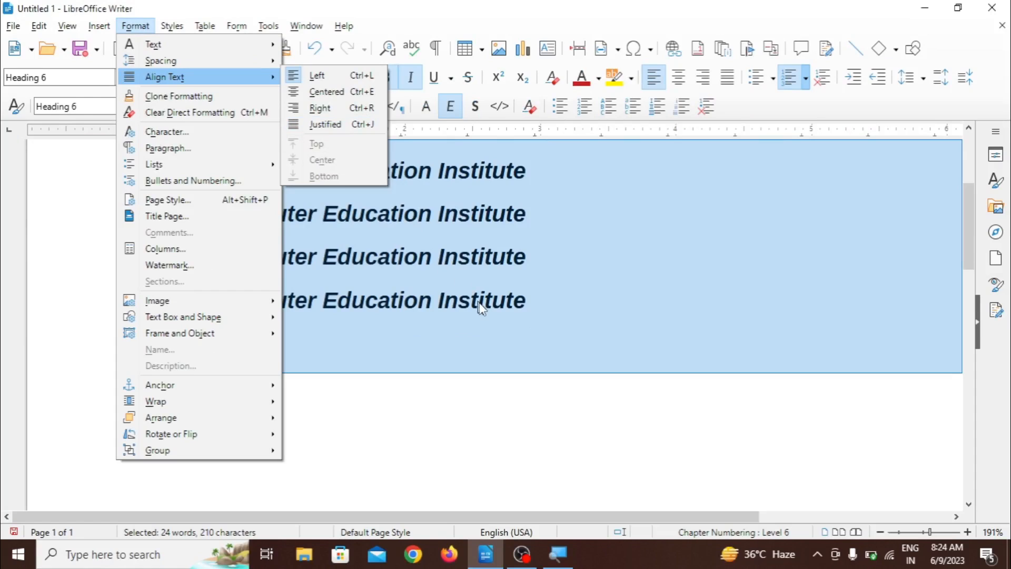
click(481, 308)
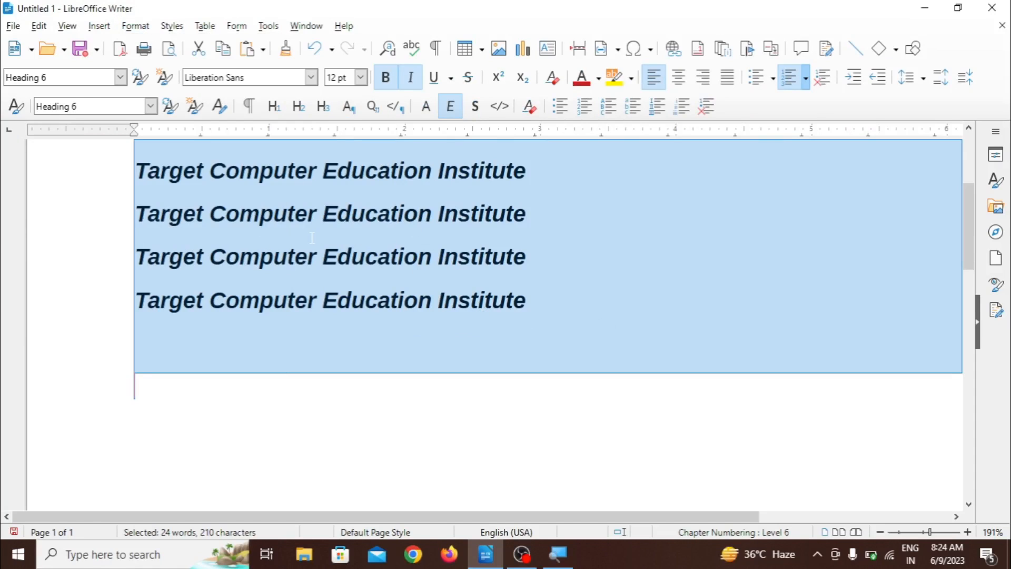
key(ctrl+bracketleft)
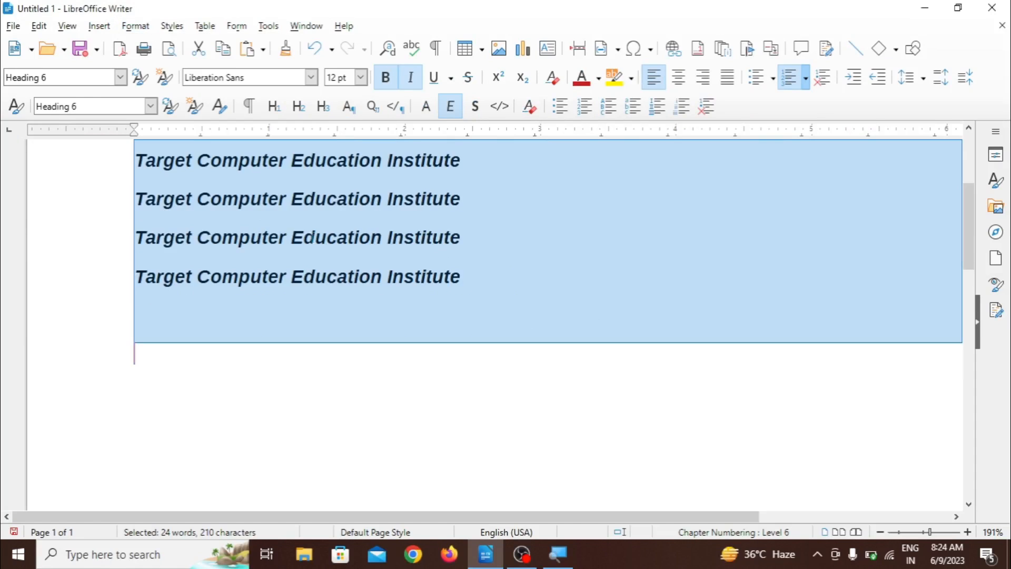
key(ctrl+bracketleft)
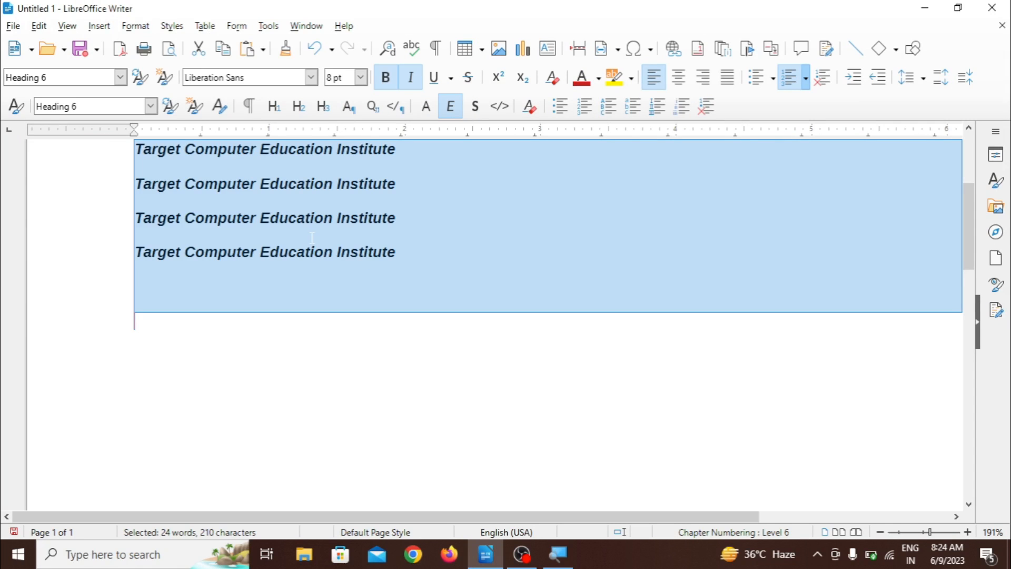
- Align the selected heading lines to the right and back to the left
click(135, 28)
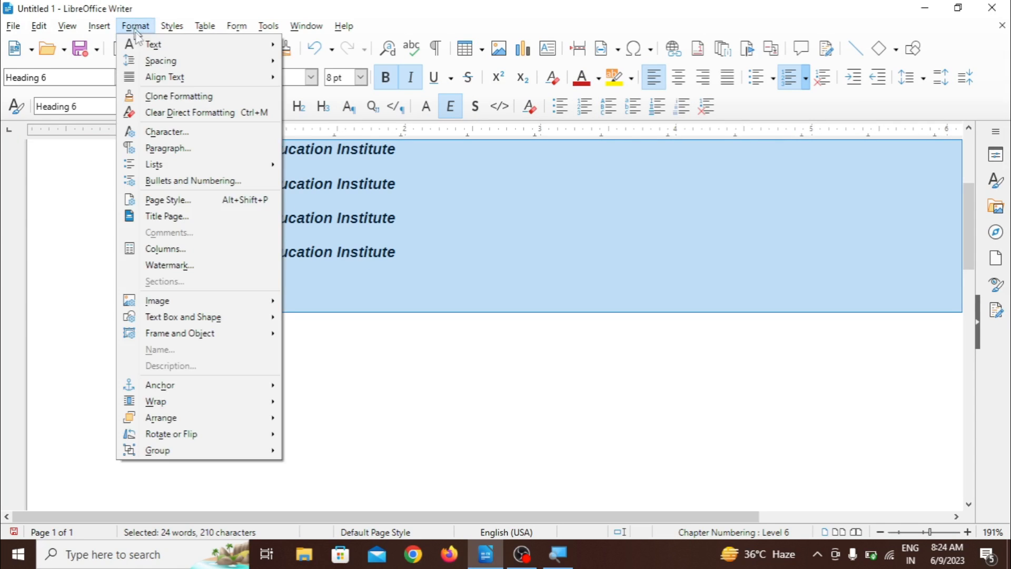
mouse_move(172, 80)
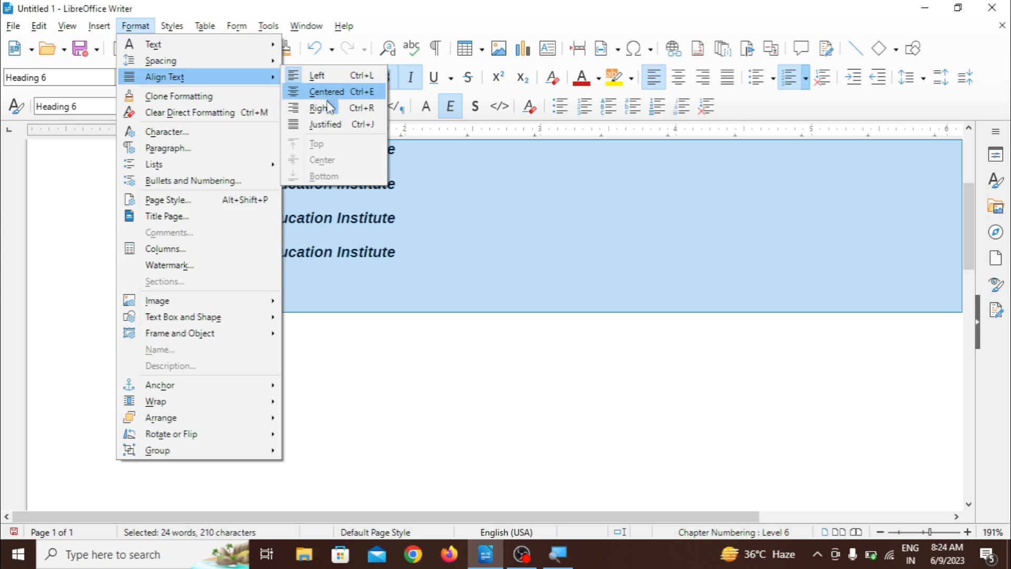
click(352, 111)
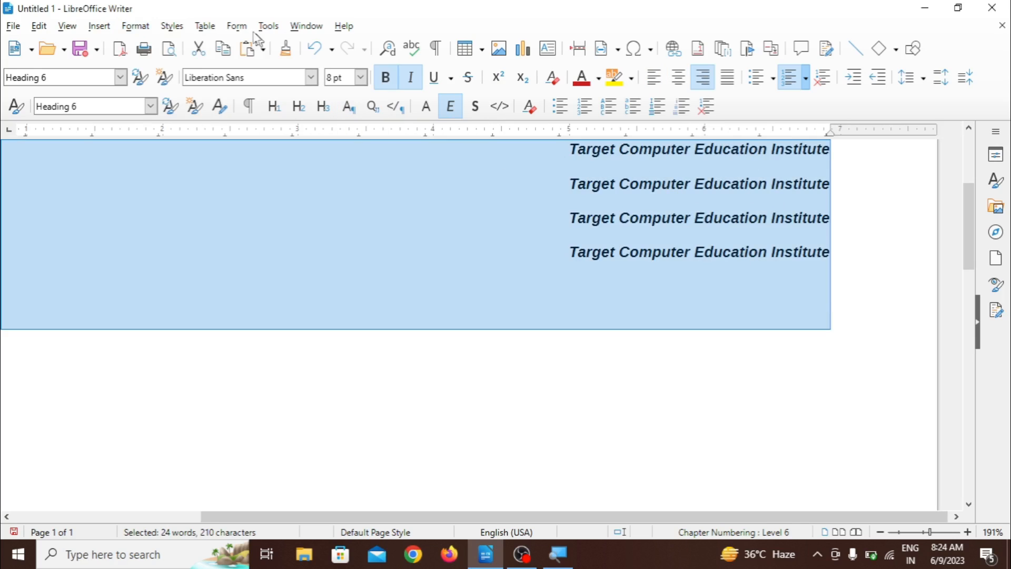
click(138, 25)
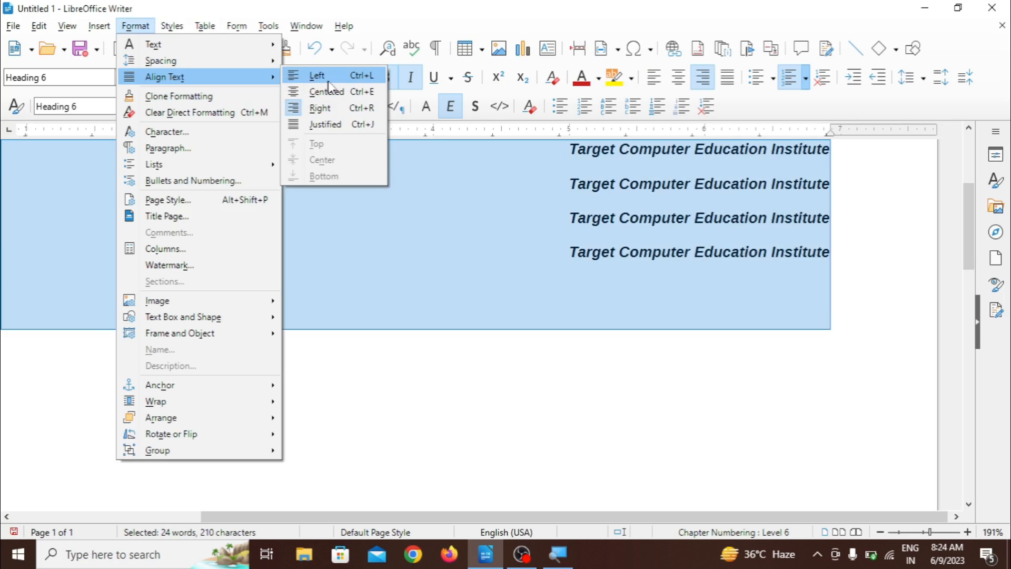
click(332, 84)
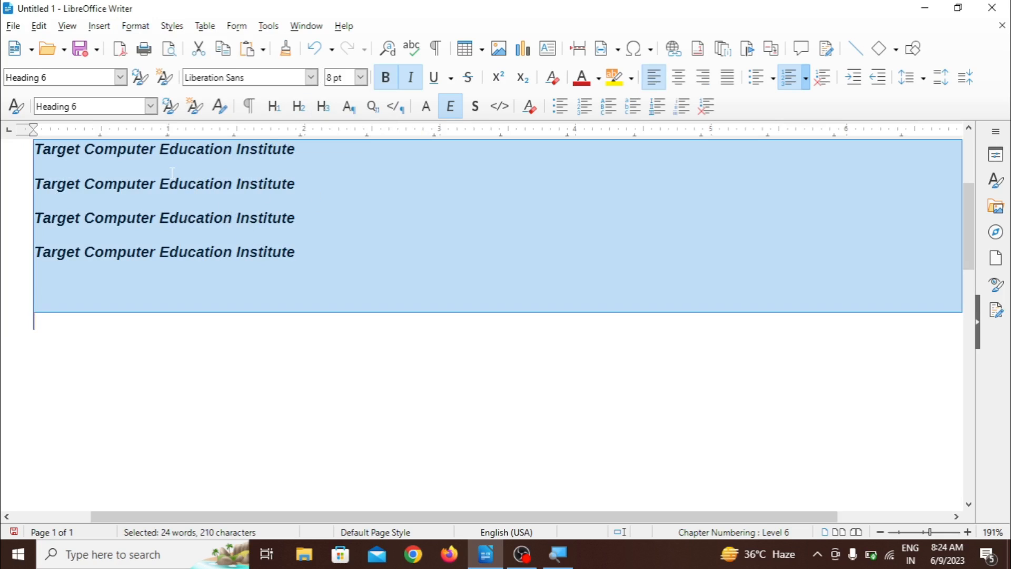
- Center the selected heading lines, followed by justified alignment
click(136, 25)
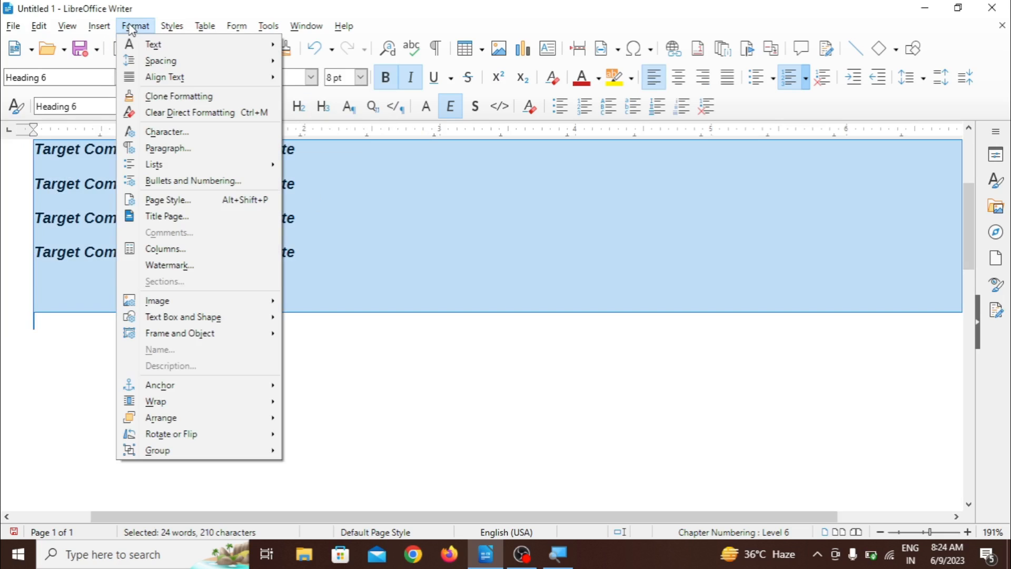
mouse_move(151, 77)
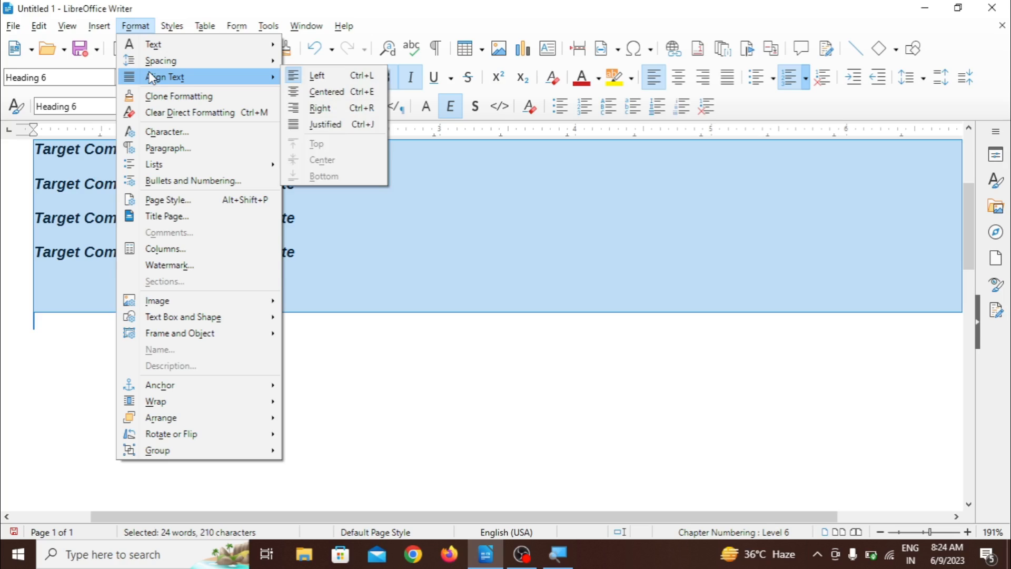
click(347, 100)
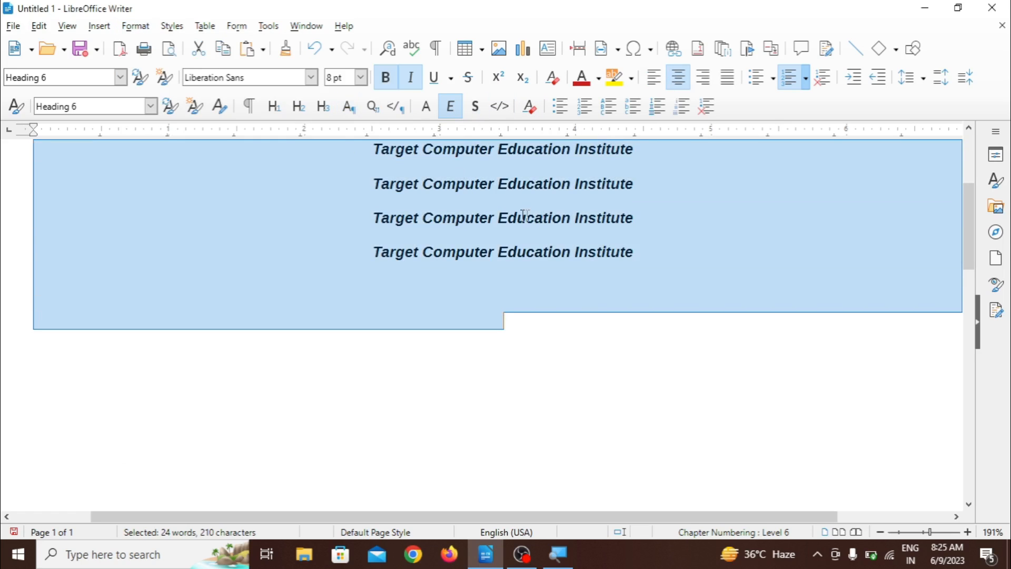
click(153, 28)
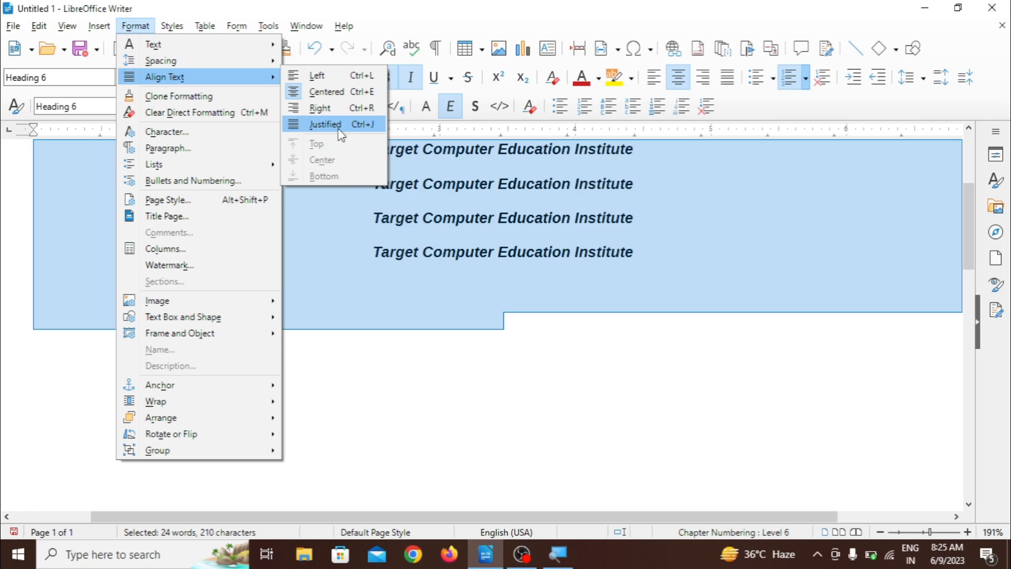
click(324, 124)
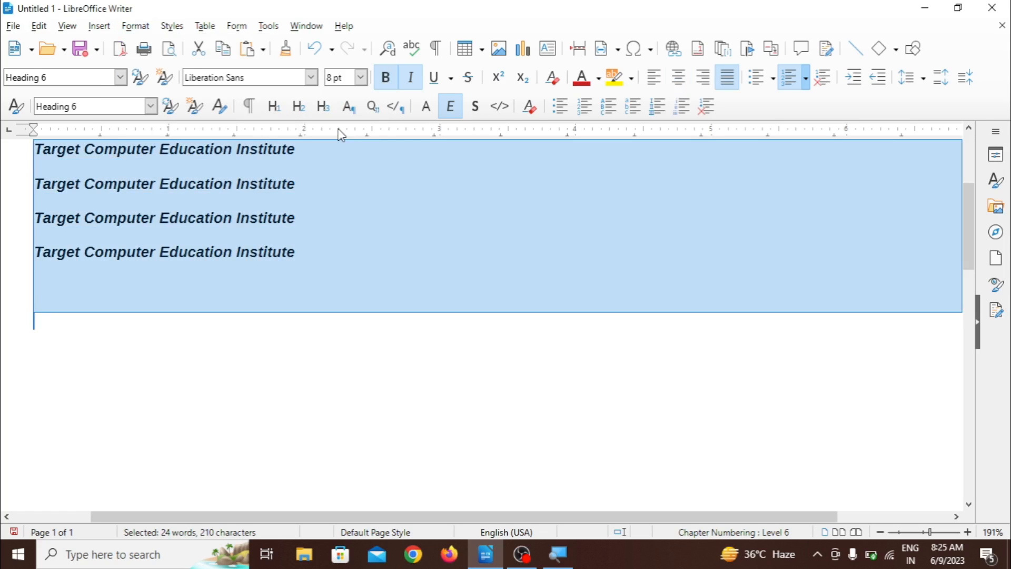
- Increase the font size of the selected heading lines to 12 pt and deselect them
click(147, 26)
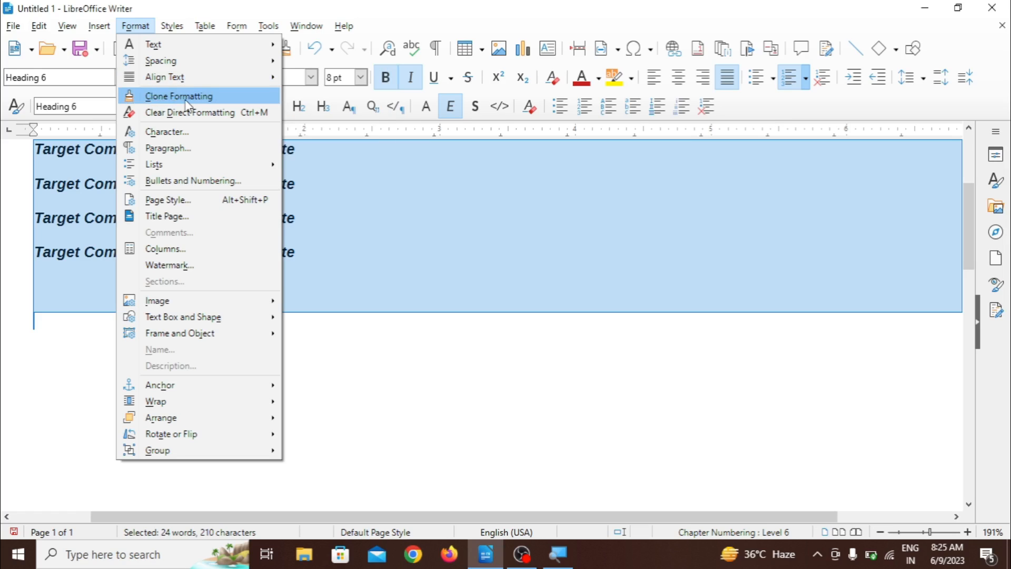
click(361, 211)
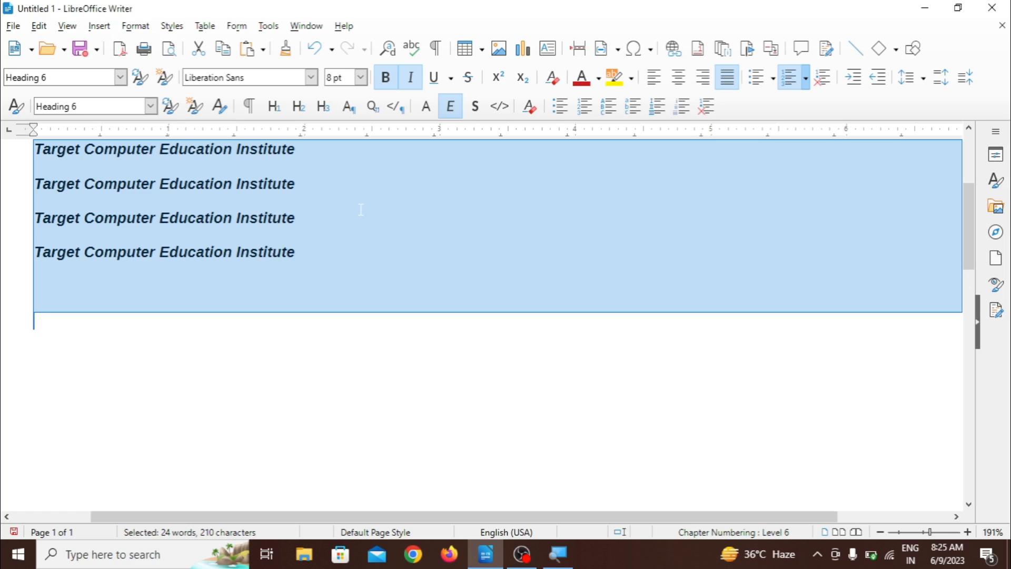
key(ctrl+bracketright)
key(ctrl+bracketright)
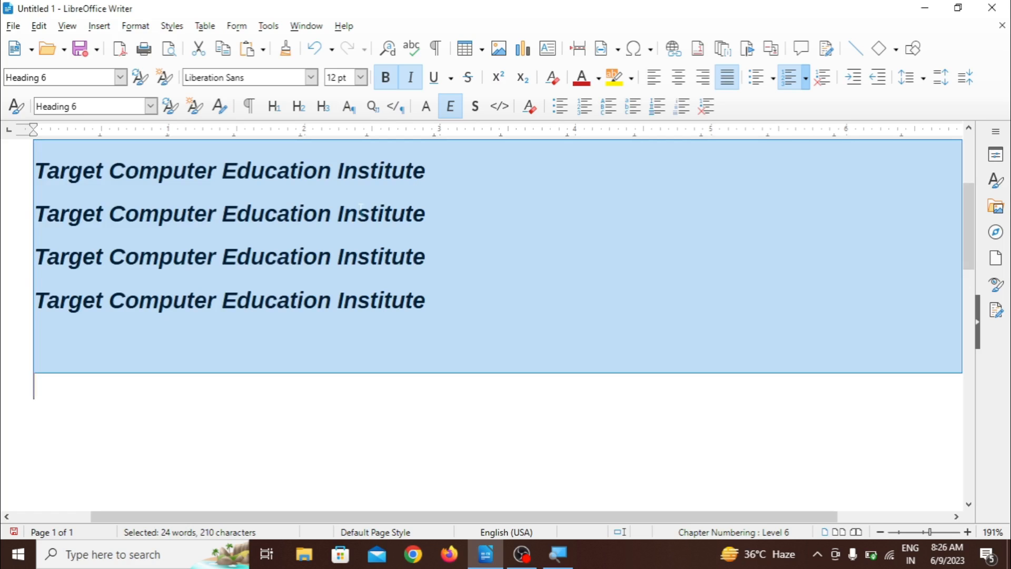
click(441, 251)
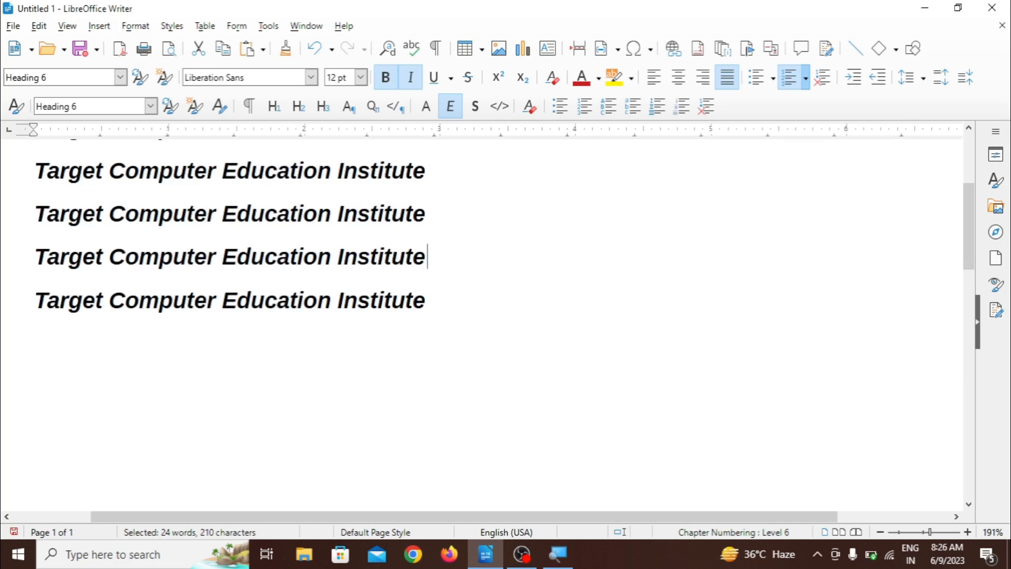
- Apply the Dark Red 2 font color and yellow highlighting to the word "Computer" in the third heading line
drag(109, 171, 215, 171)
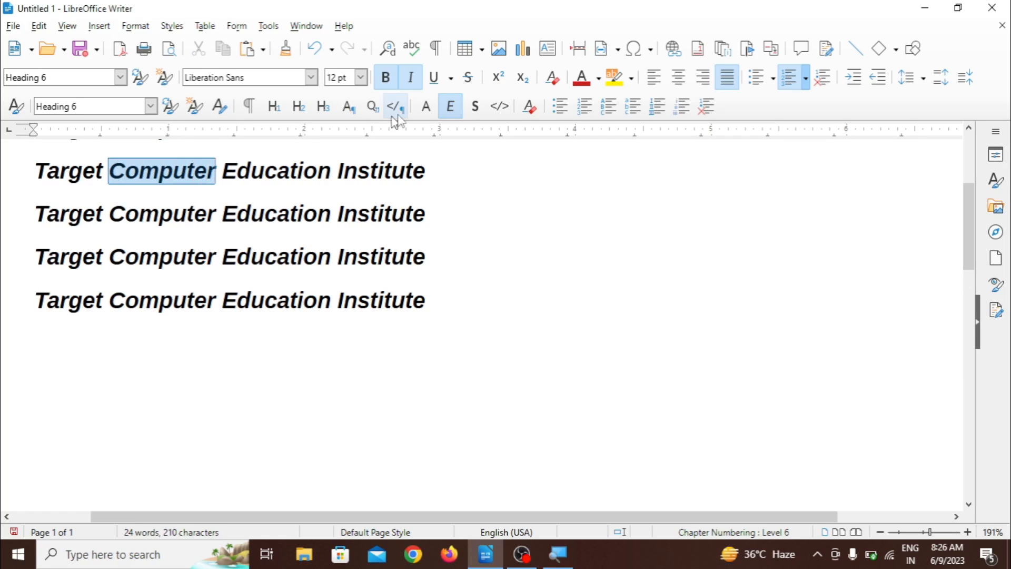
click(582, 76)
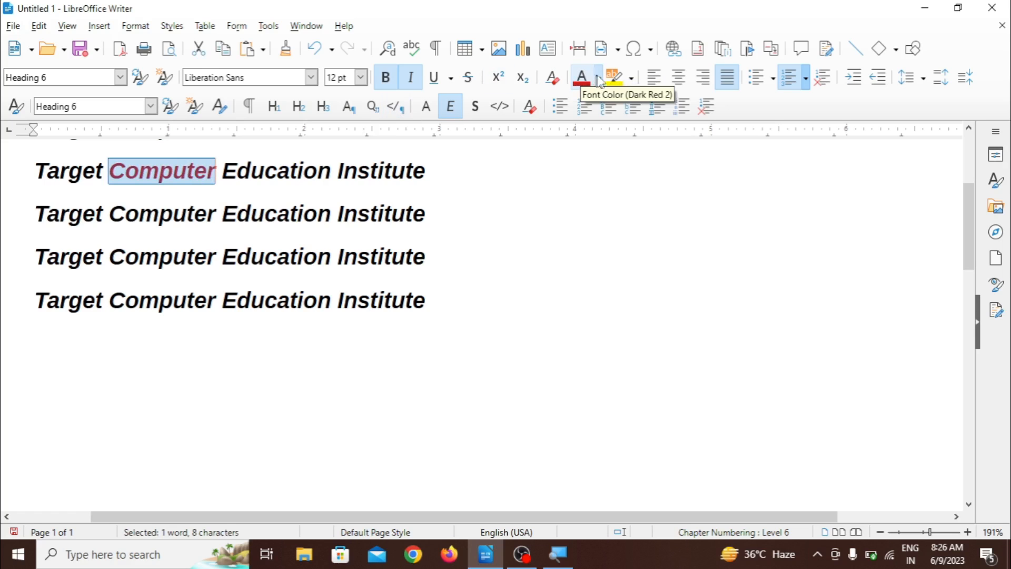
click(614, 79)
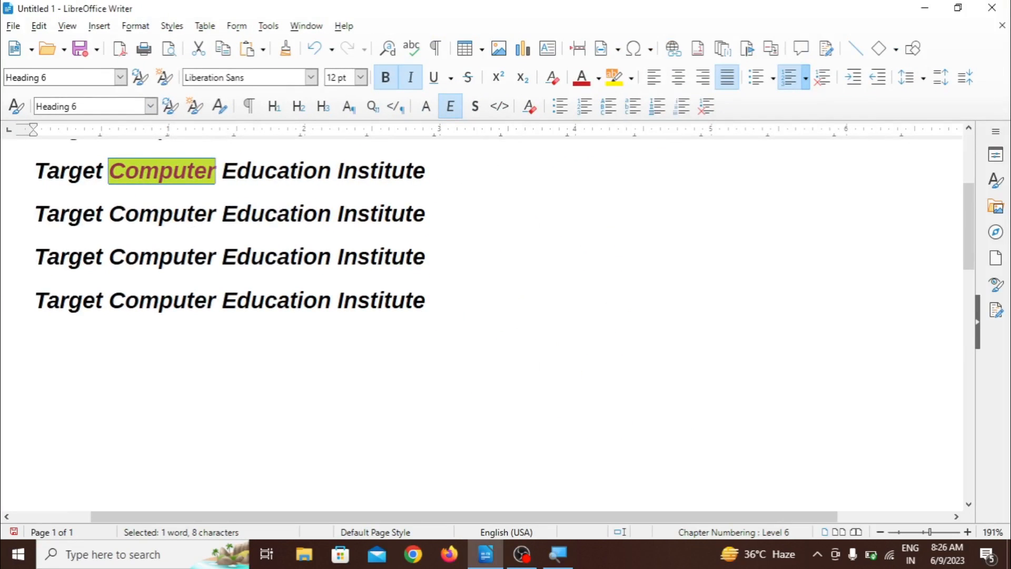
click(288, 253)
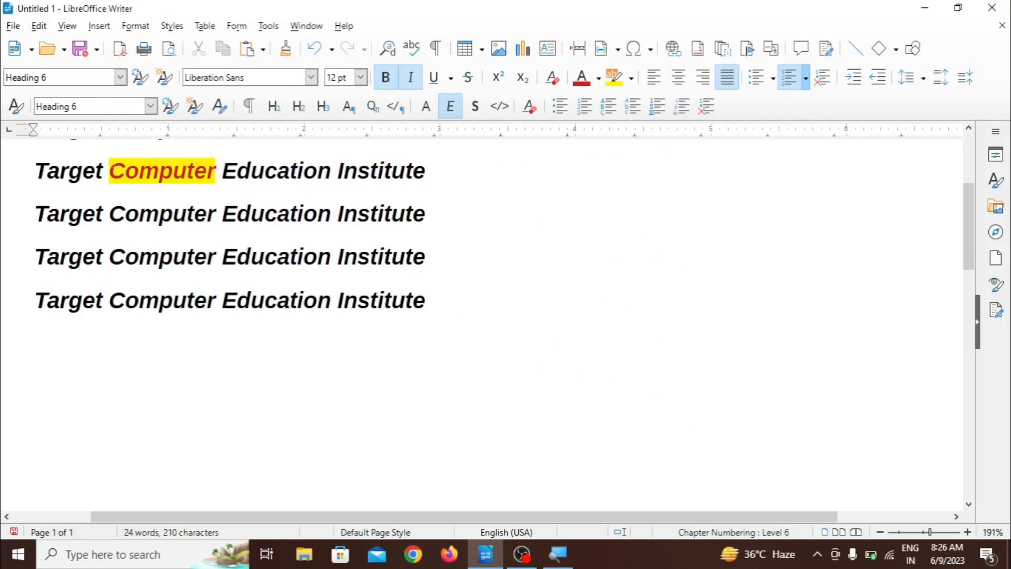
- Clone the formatting of the highlighted word "Computer" onto the word "Education" in the first heading line
click(109, 171)
key(shift+Right)
key(shift+Right)
key(shift+Right)
key(shift+Right)
key(shift+Right)
key(shift+Right)
key(shift+Right)
key(shift+Right)
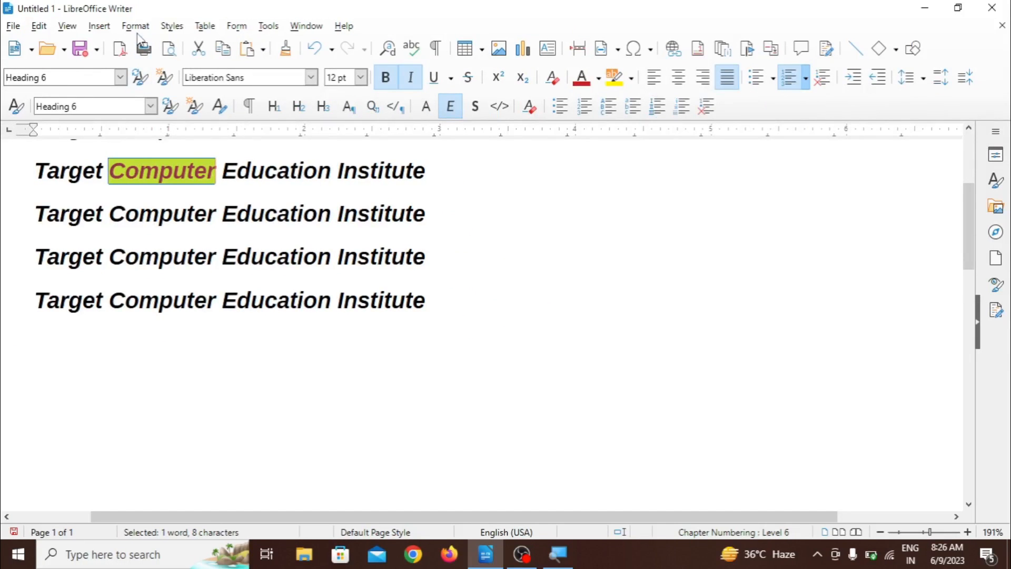
click(137, 26)
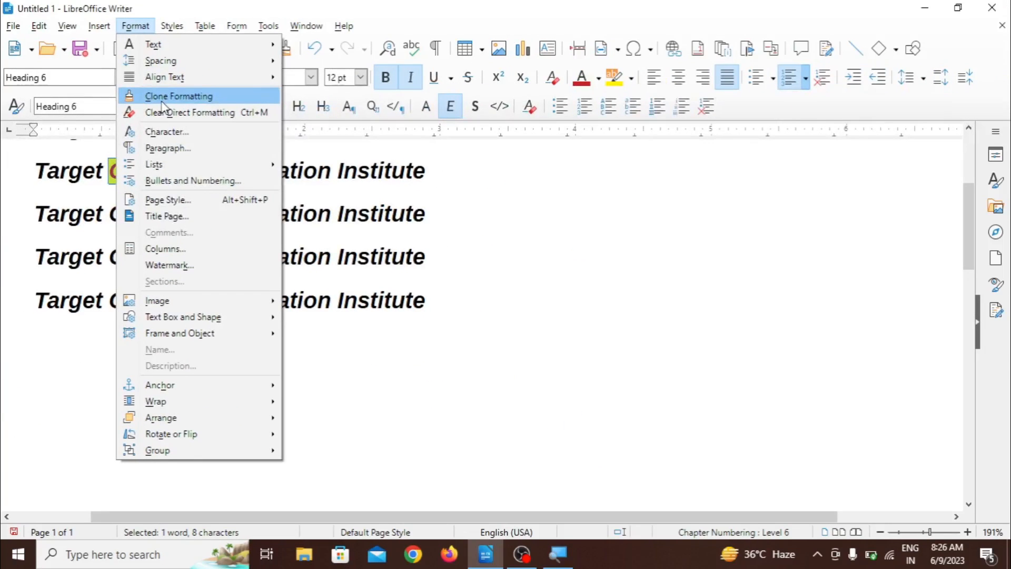
click(164, 100)
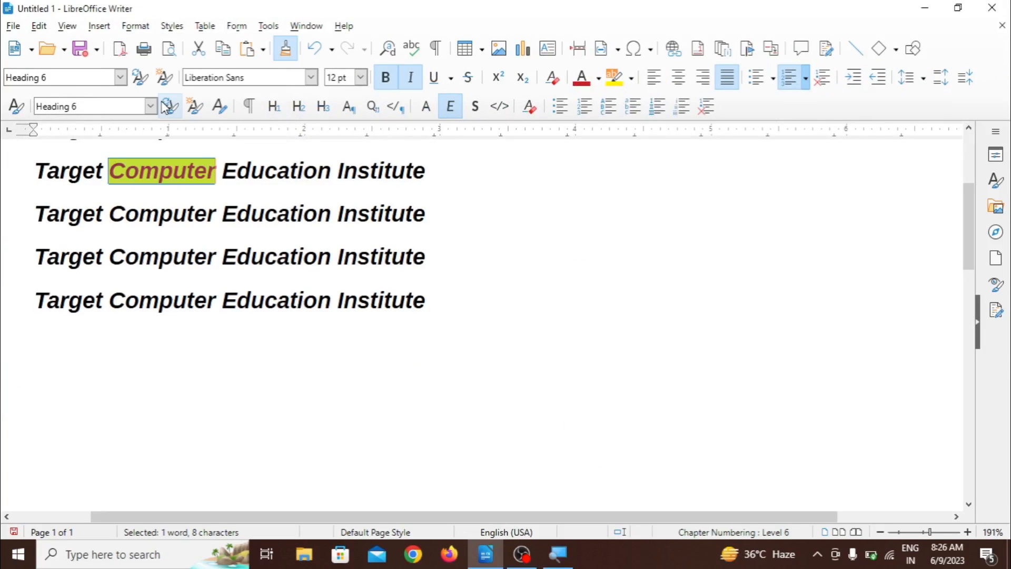
scroll(203, 150, up, 3)
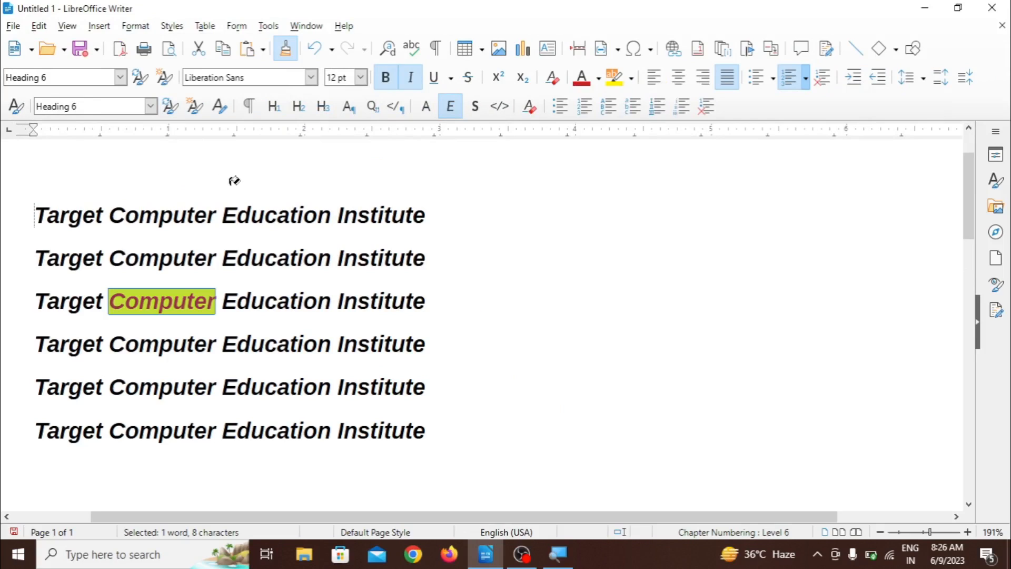
click(281, 211)
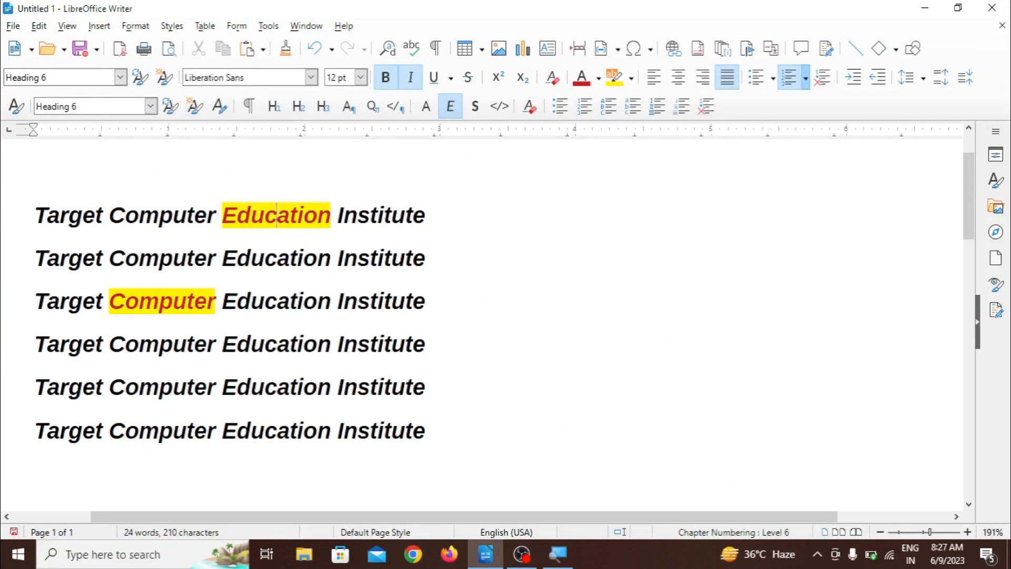
click(135, 25)
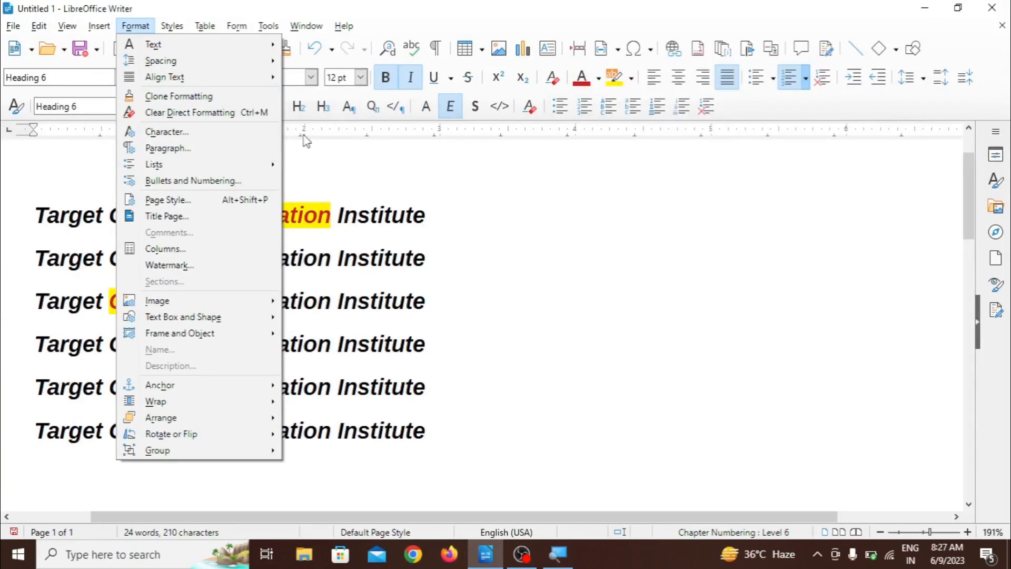
click(330, 143)
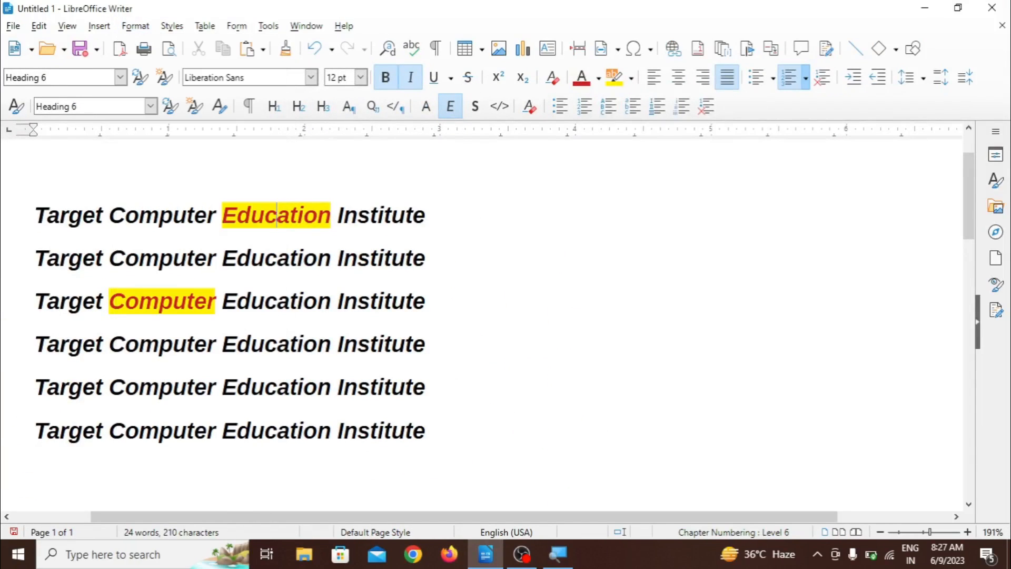
drag(34, 215, 271, 317)
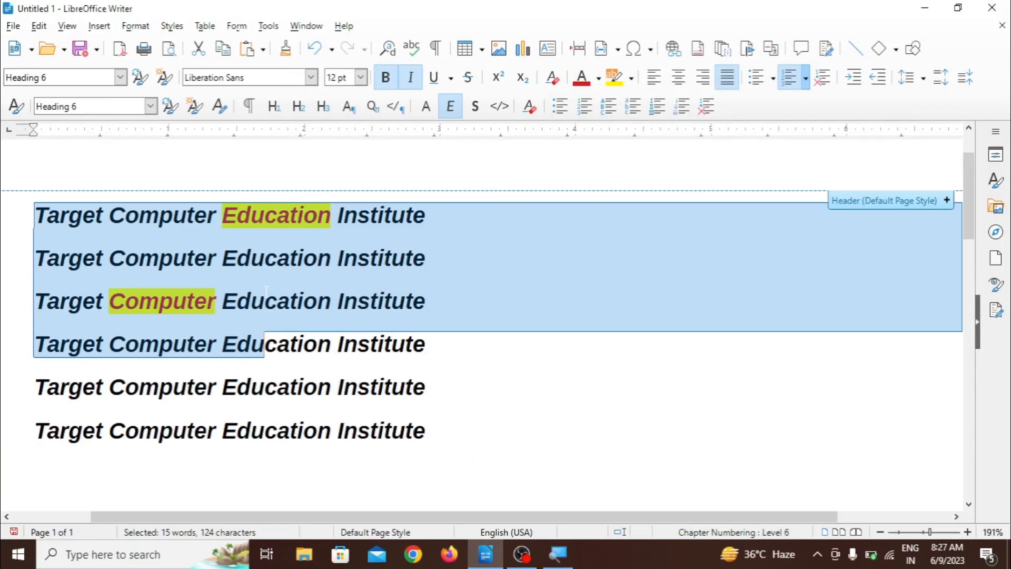
click(271, 317)
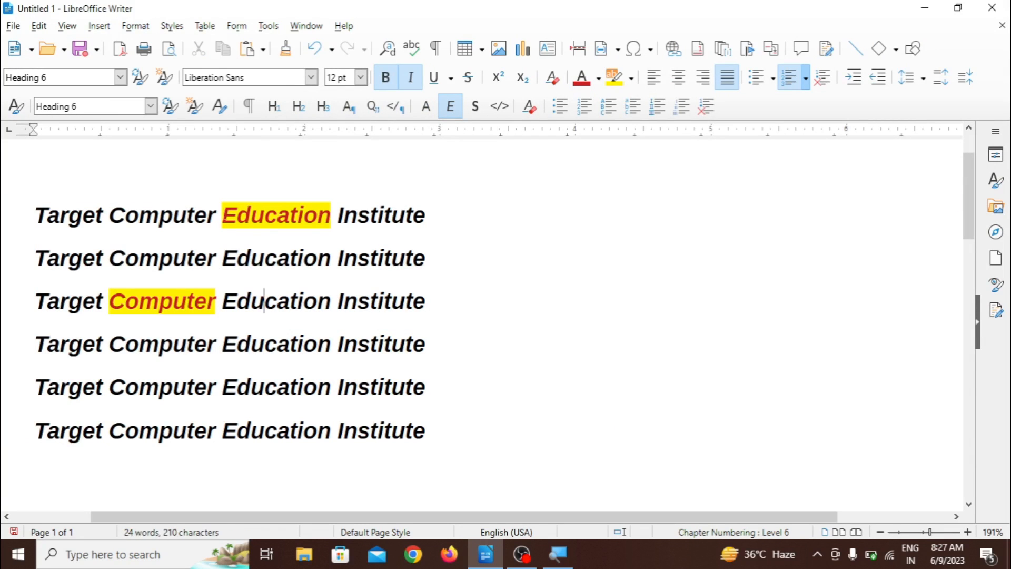
- Clear the direct formatting from the word "Education" in the first heading line
drag(221, 215, 331, 215)
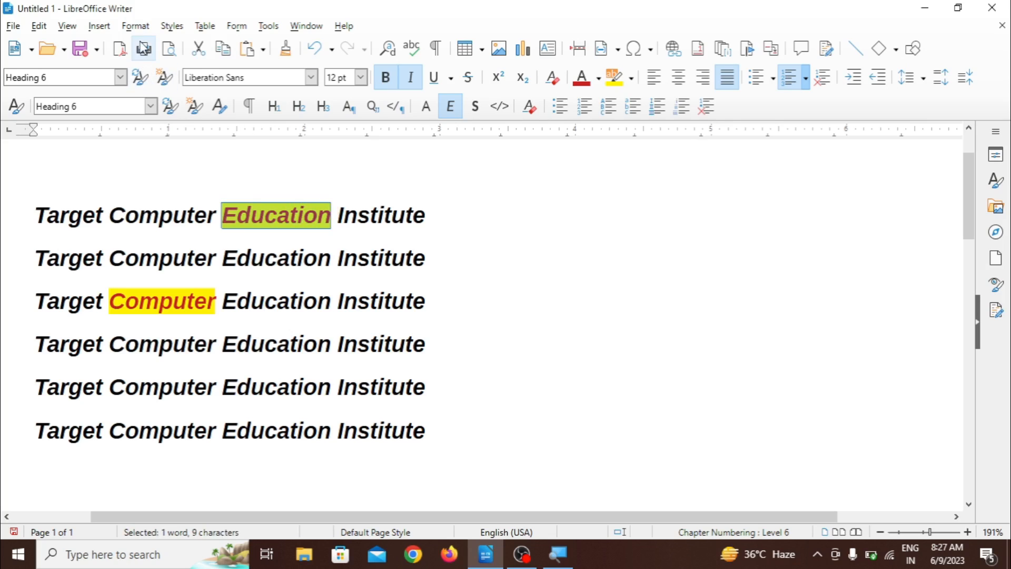
click(136, 26)
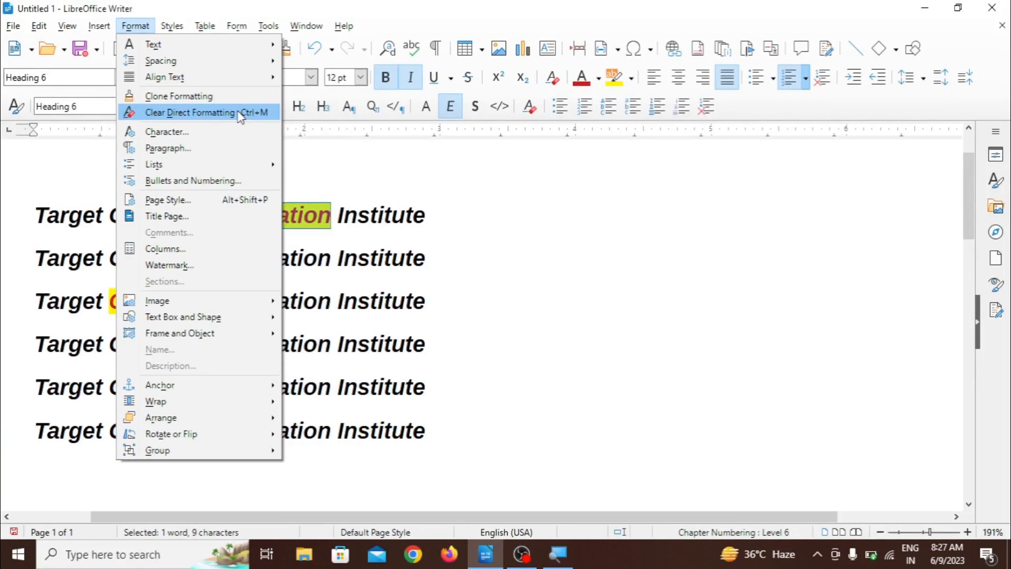
click(239, 112)
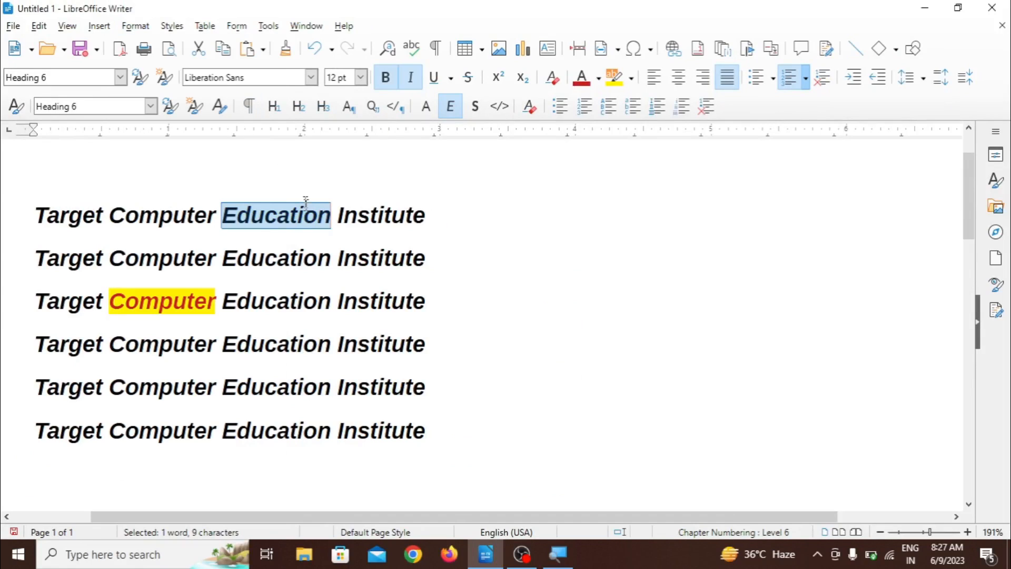
- Clear the direct formatting from the highlighted word "Computer" in the third heading line and deselect it
click(277, 216)
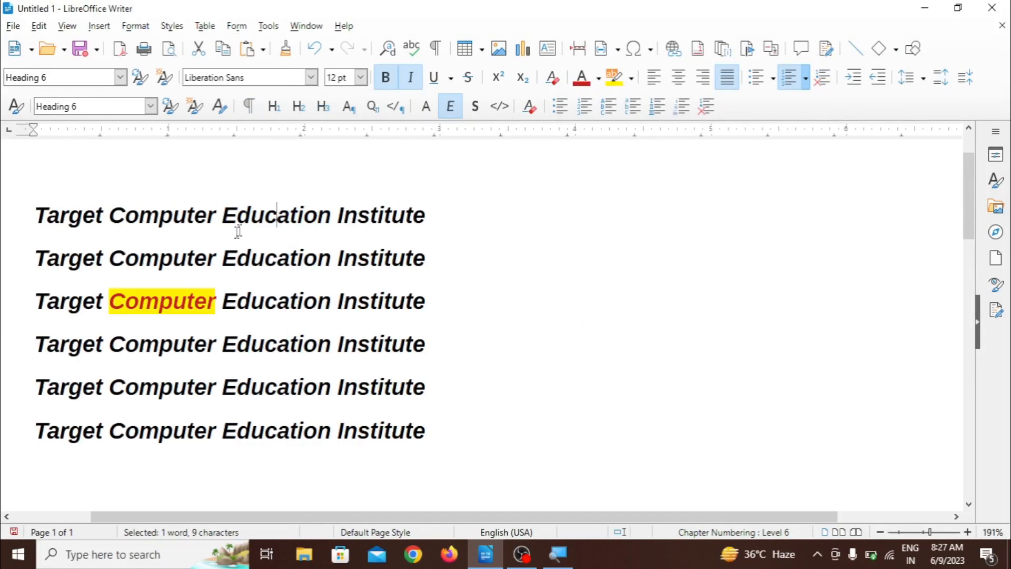
drag(109, 301, 216, 303)
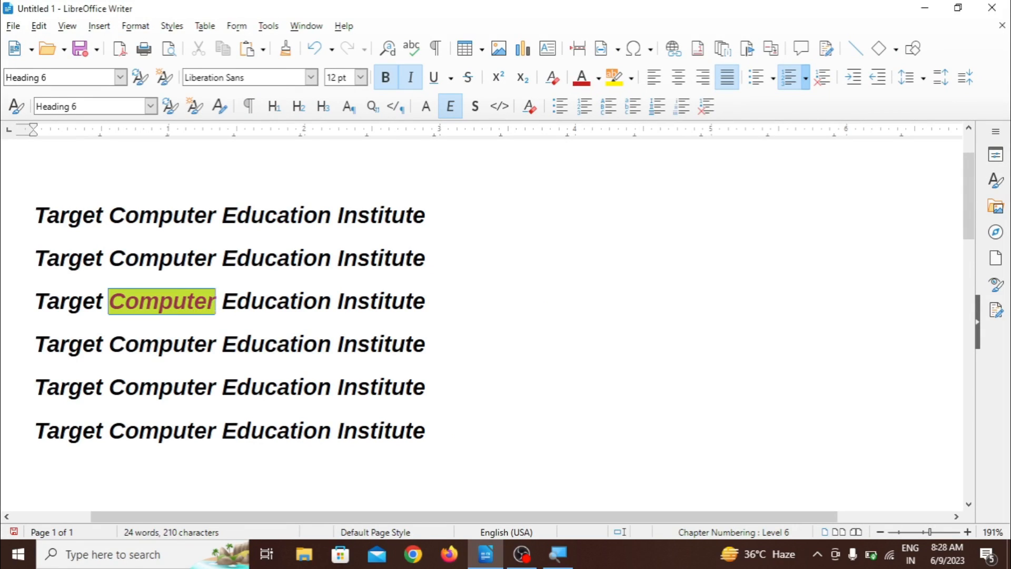
click(134, 26)
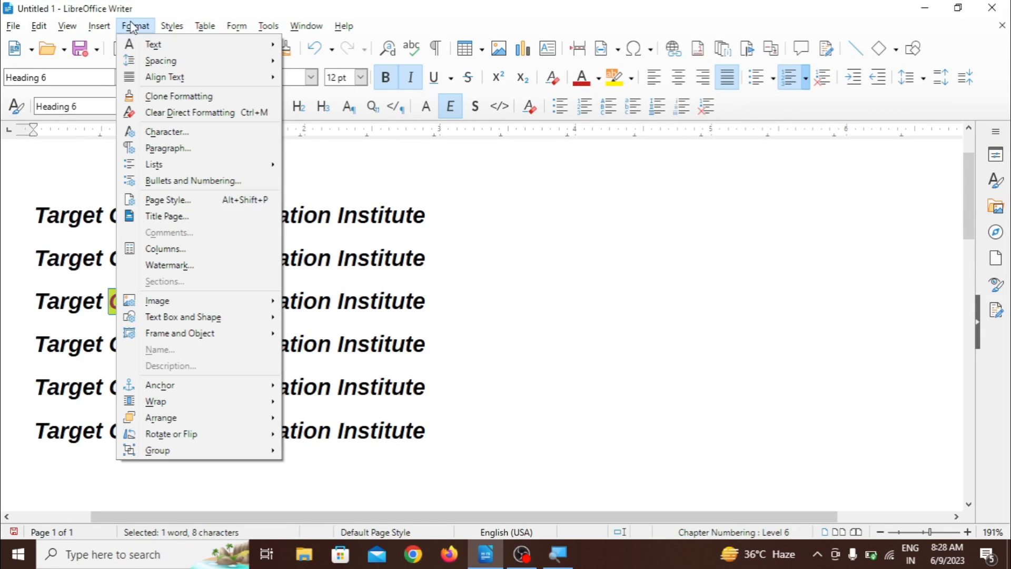
click(253, 113)
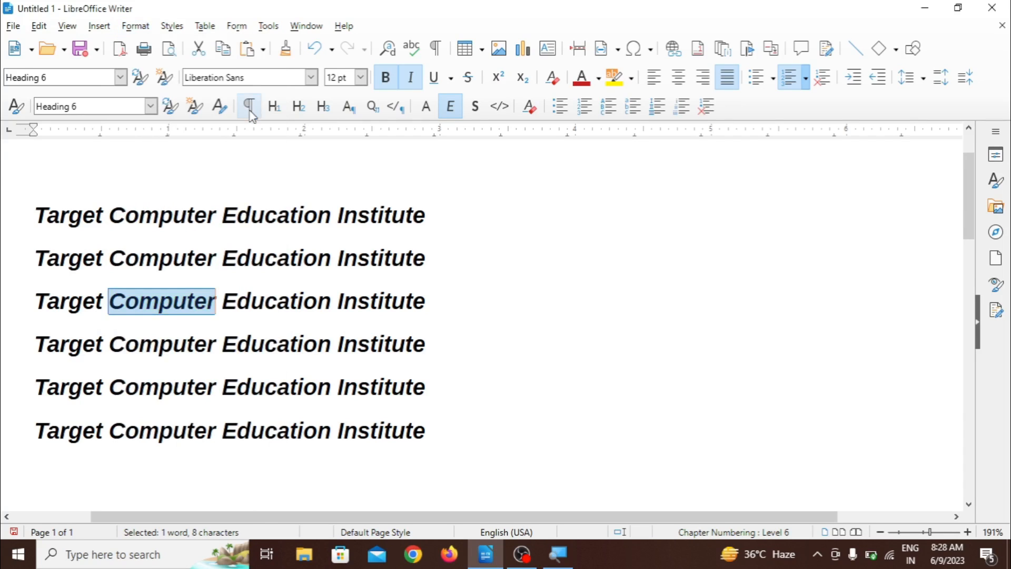
click(207, 302)
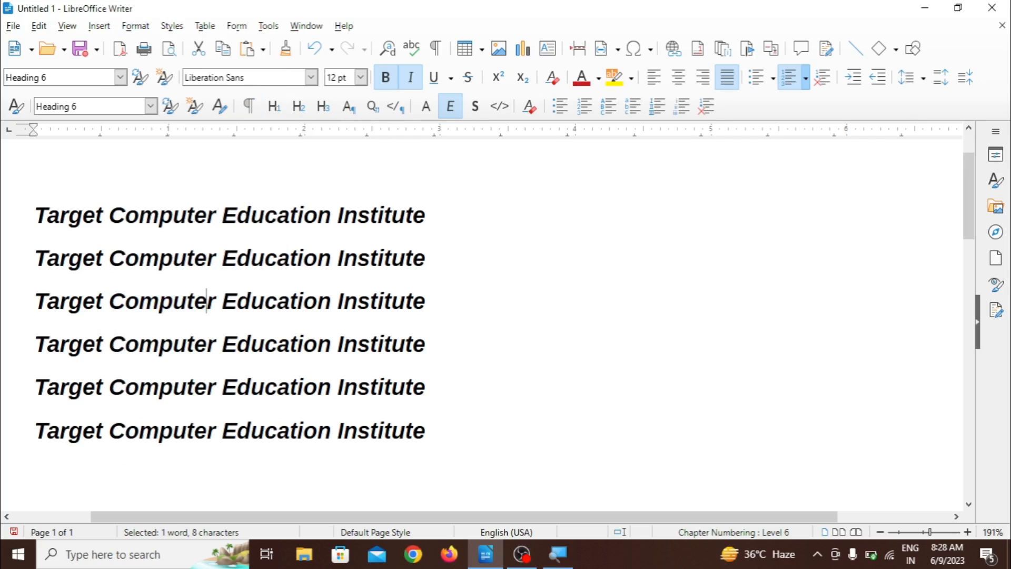
- Delete all the sample heading lines and enter "TARGET COMPUTER" as the new text
click(136, 26)
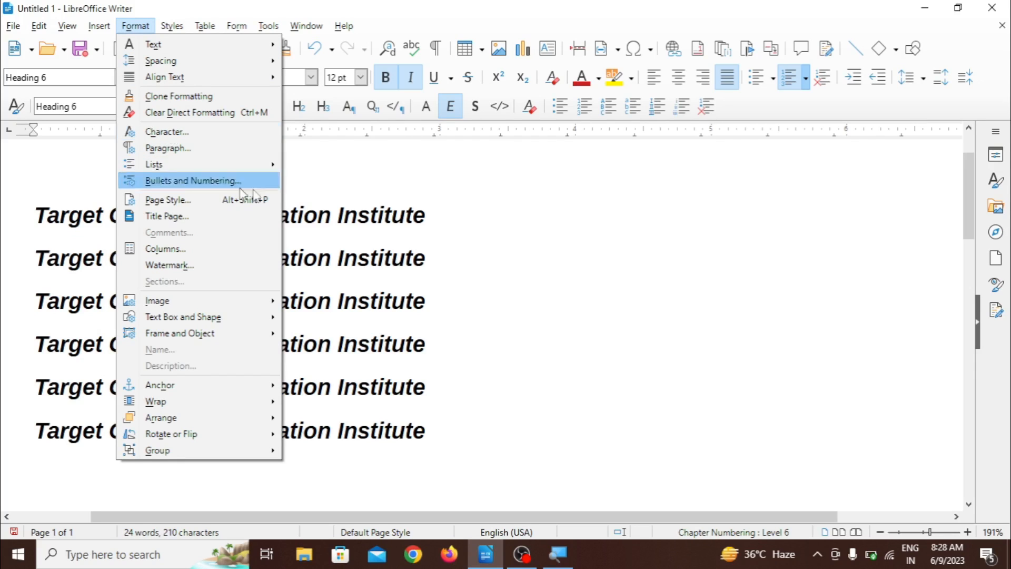
key(Escape)
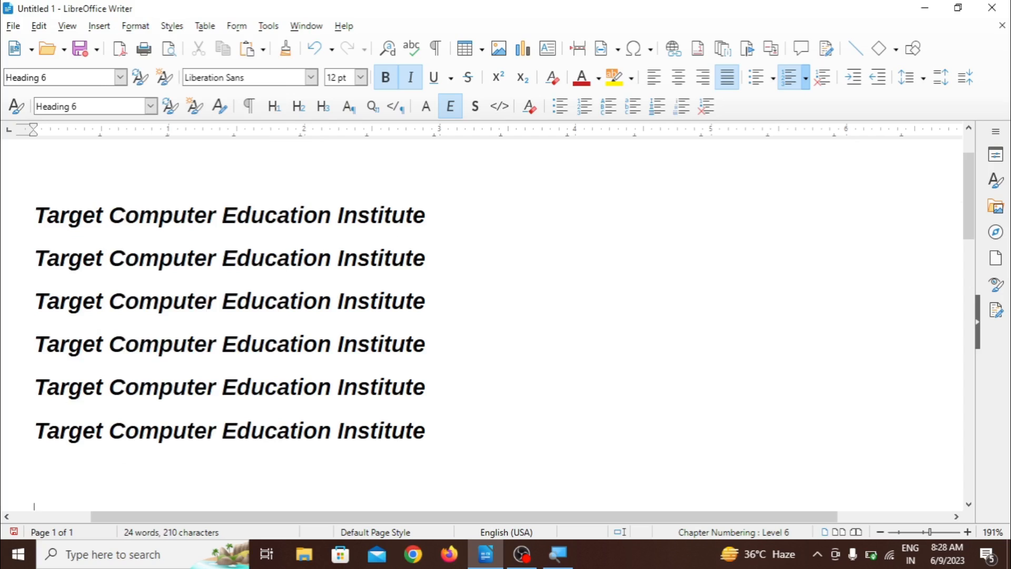
key(ctrl+a)
key(Delete)
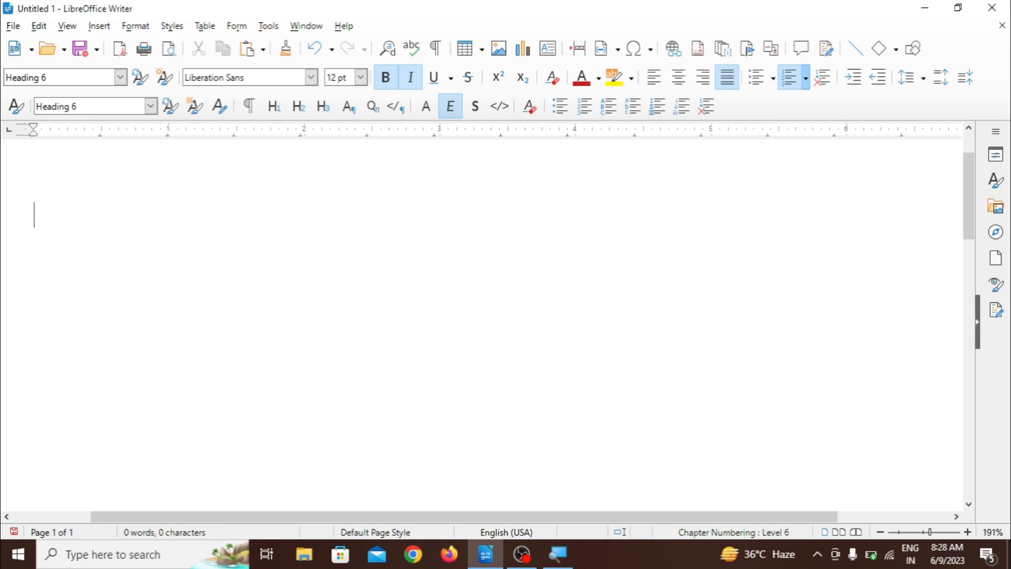
text(TARGET)
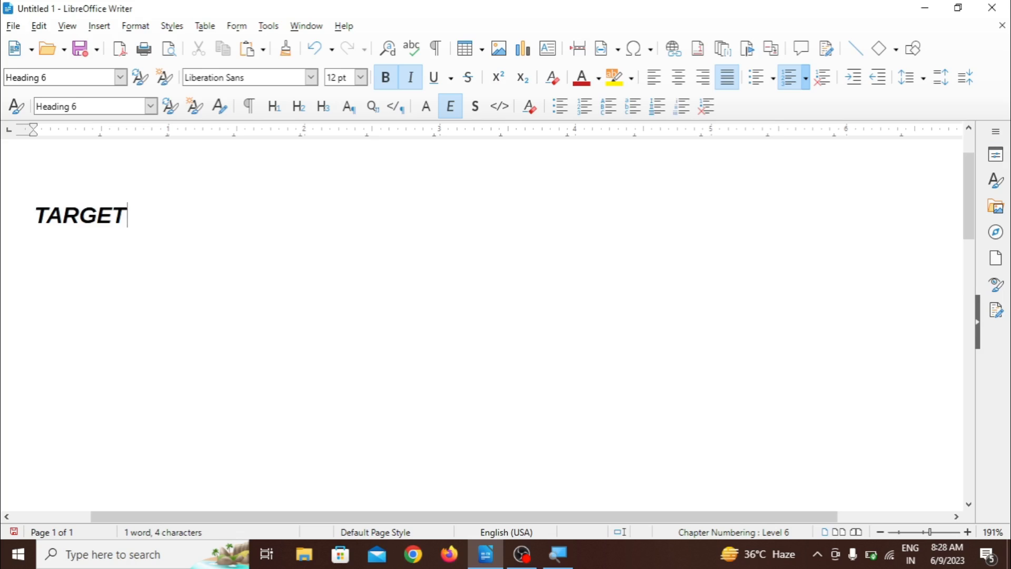
text( CO)
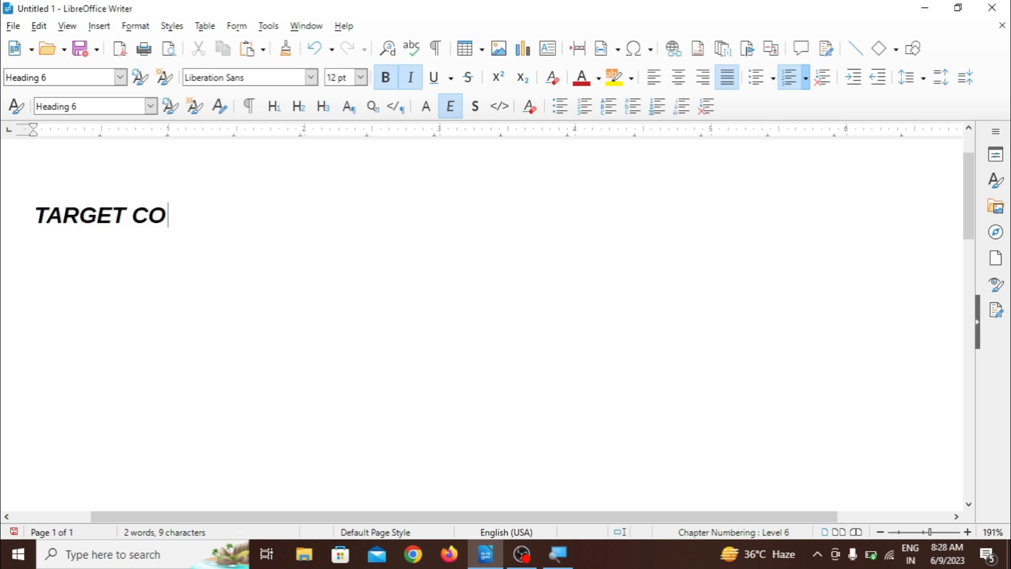
text(MPU)
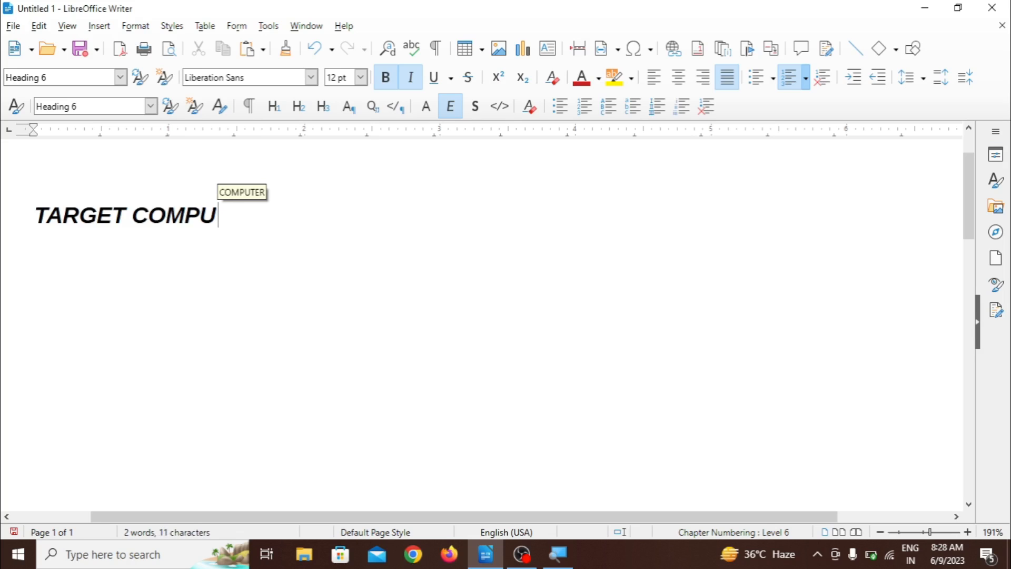
text(TER)
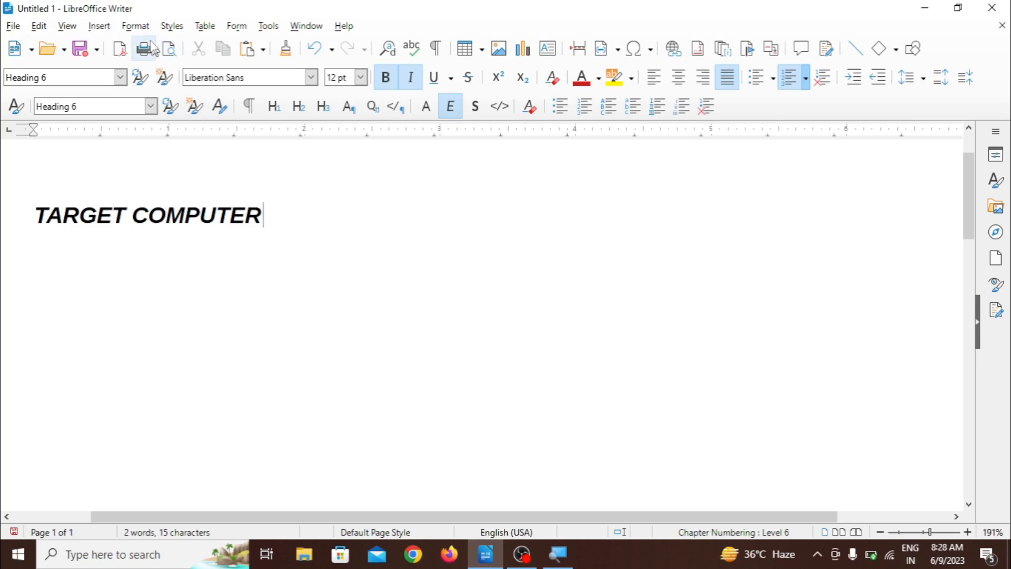
- Open the Character dialog and look through its font, font effects, position, hyperlink, highlighting and border settings
click(136, 27)
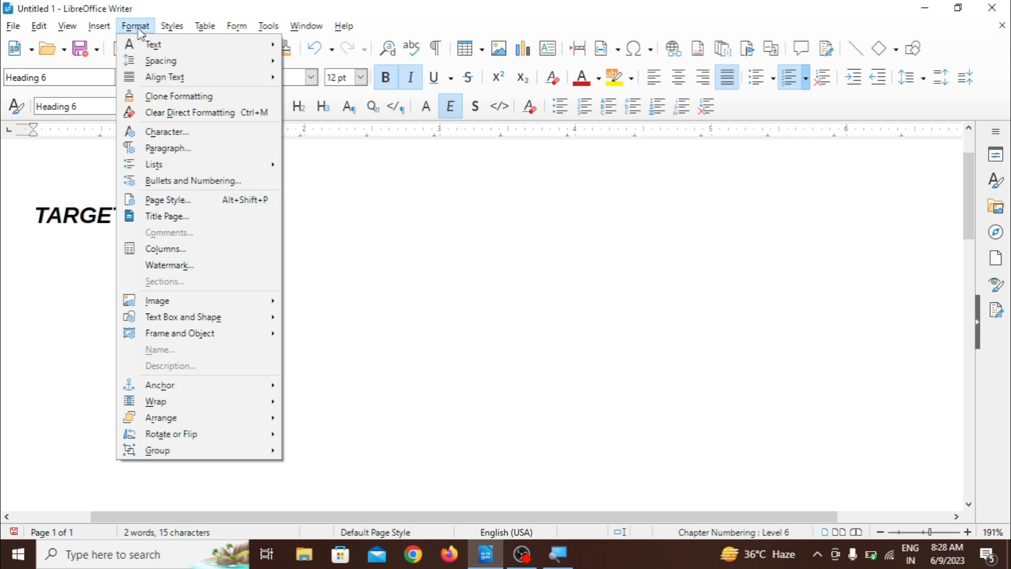
click(170, 138)
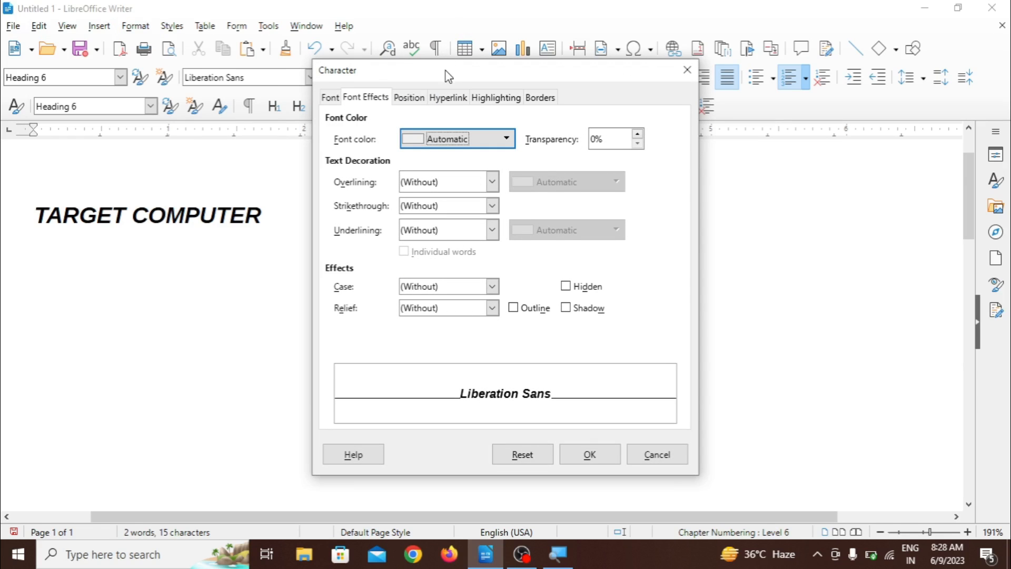
drag(447, 76, 438, 51)
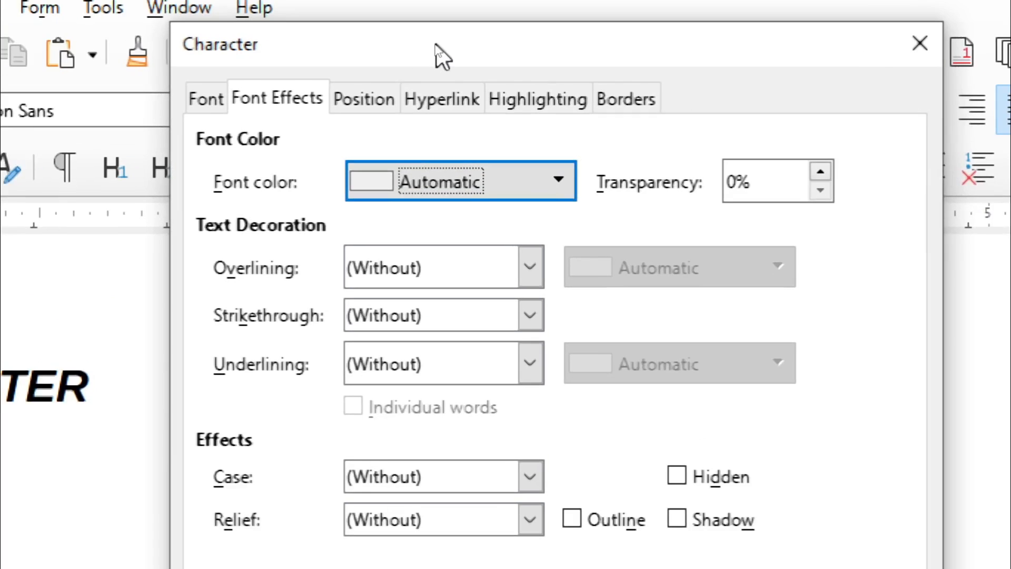
click(218, 98)
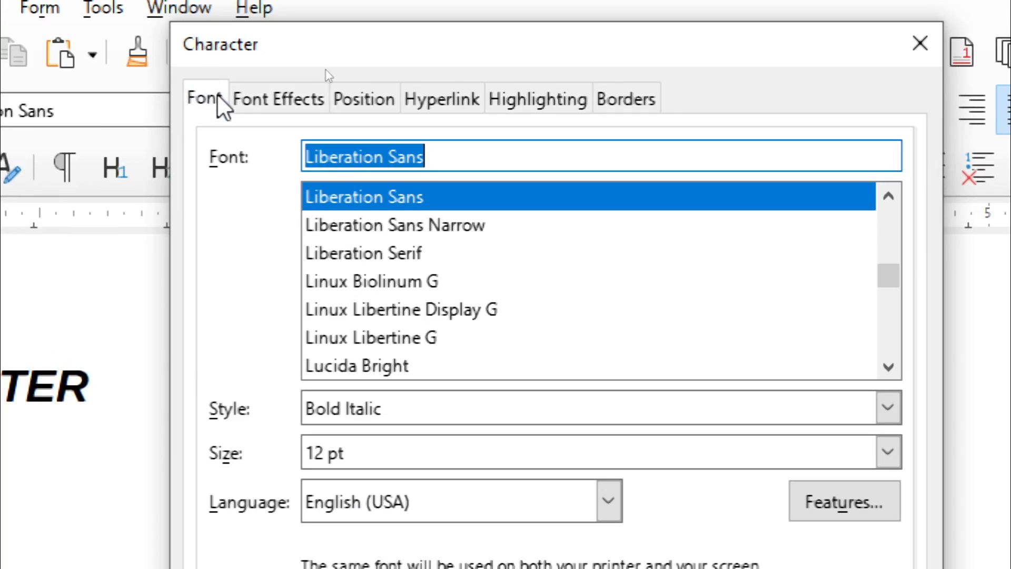
click(264, 99)
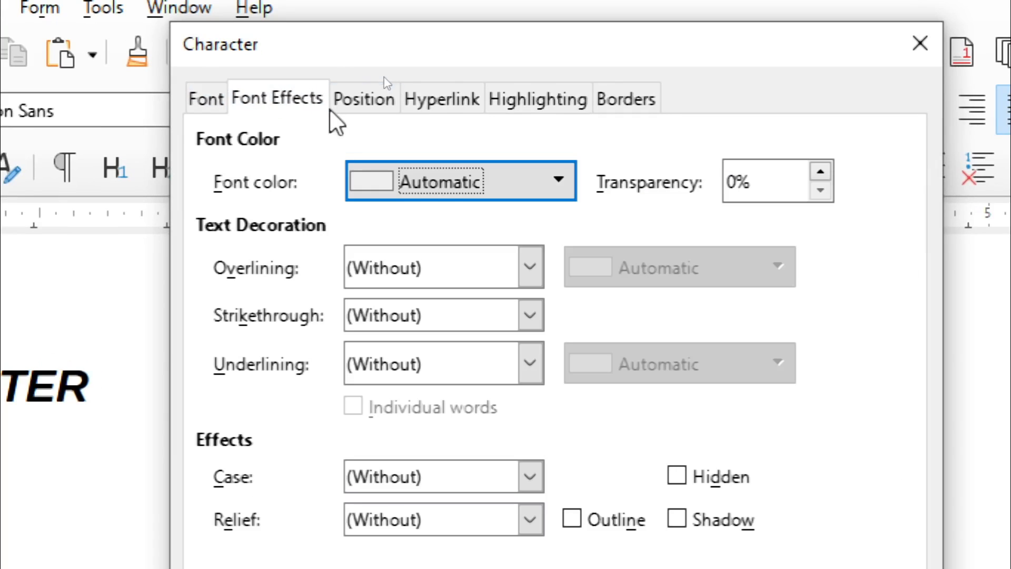
click(363, 102)
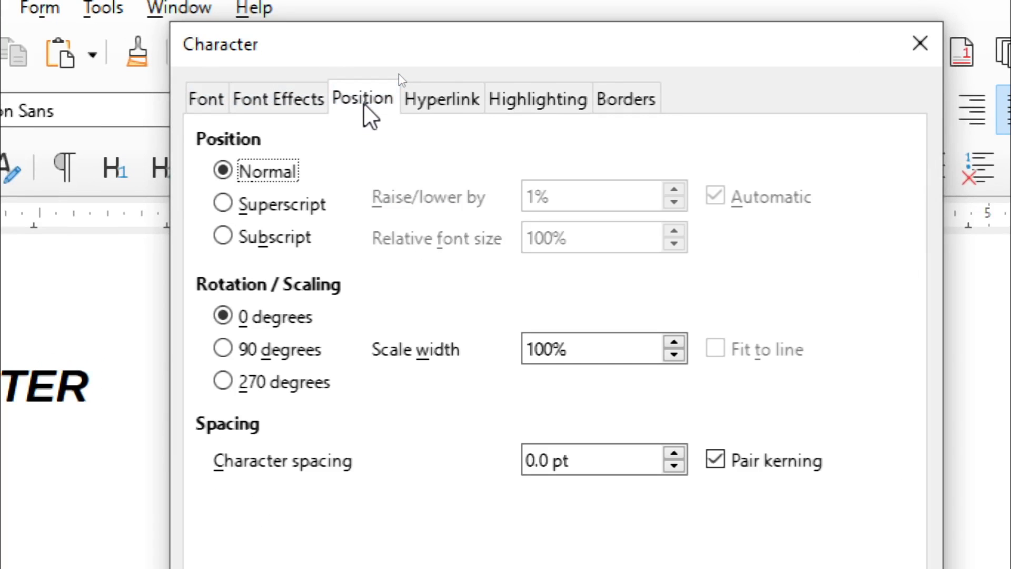
click(451, 94)
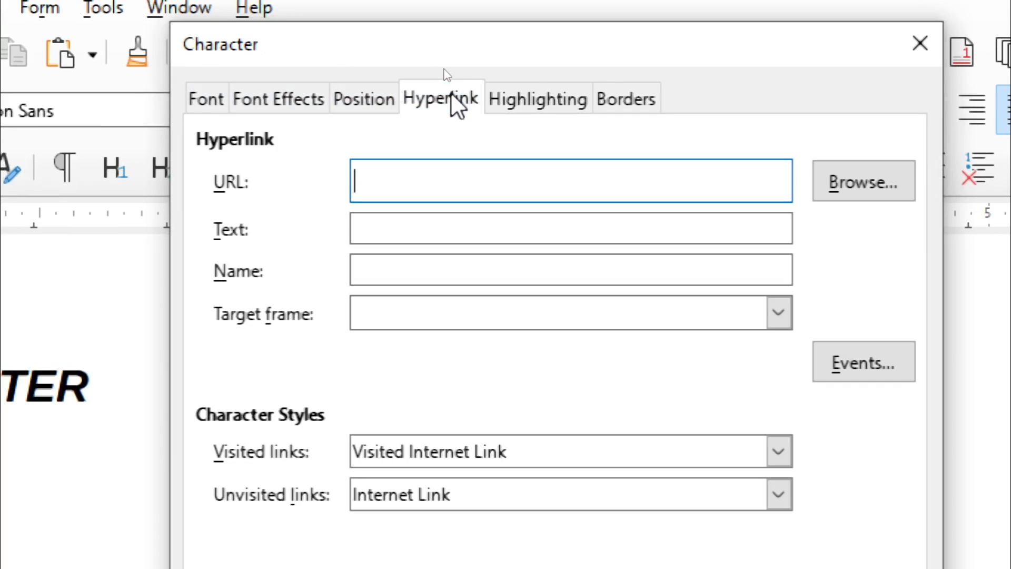
click(525, 105)
click(658, 101)
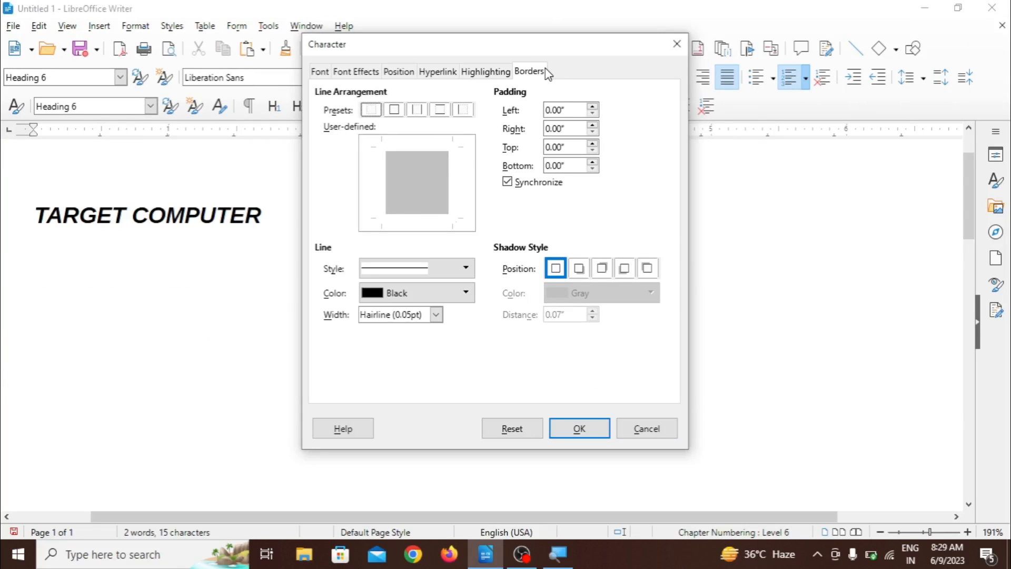
- Choose the Imprint MT Shadow font with the Regular style in the Character dialog
click(319, 74)
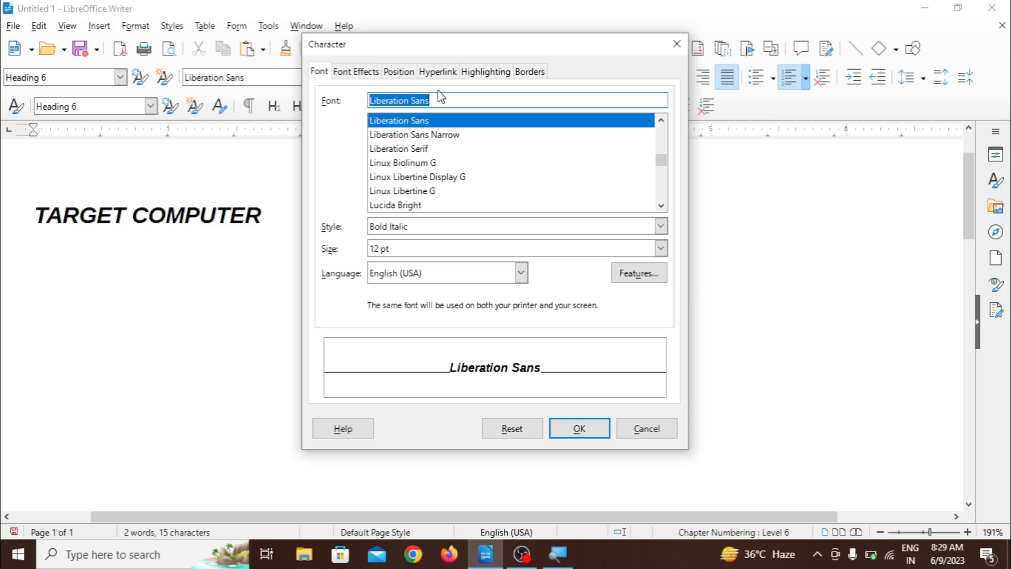
click(422, 150)
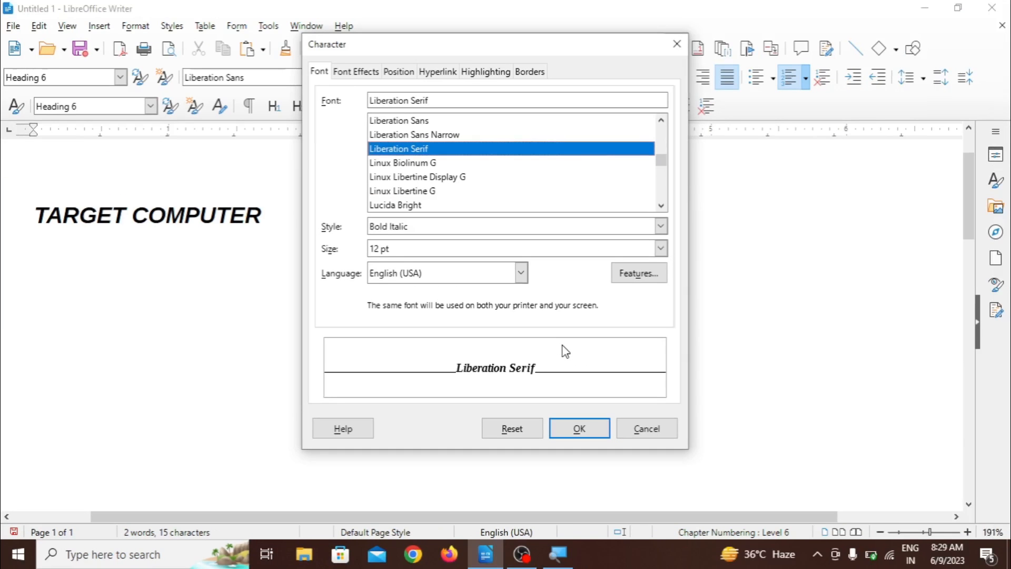
key(Down)
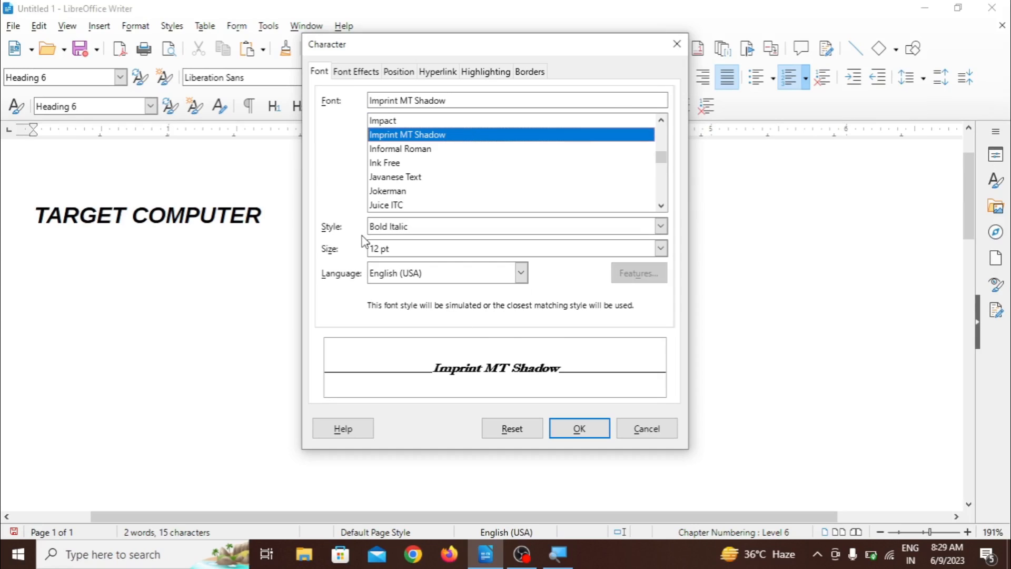
click(391, 228)
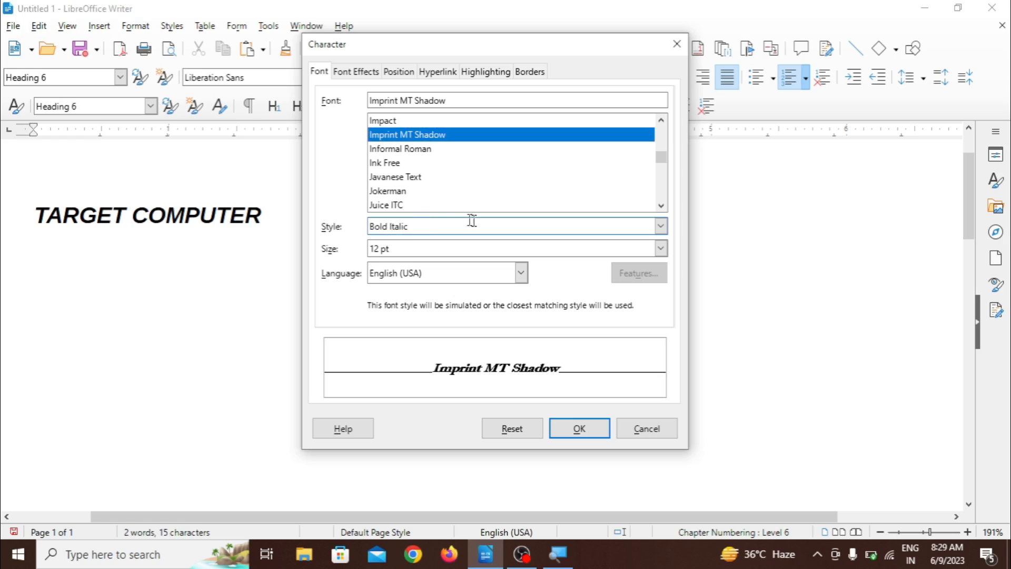
click(661, 226)
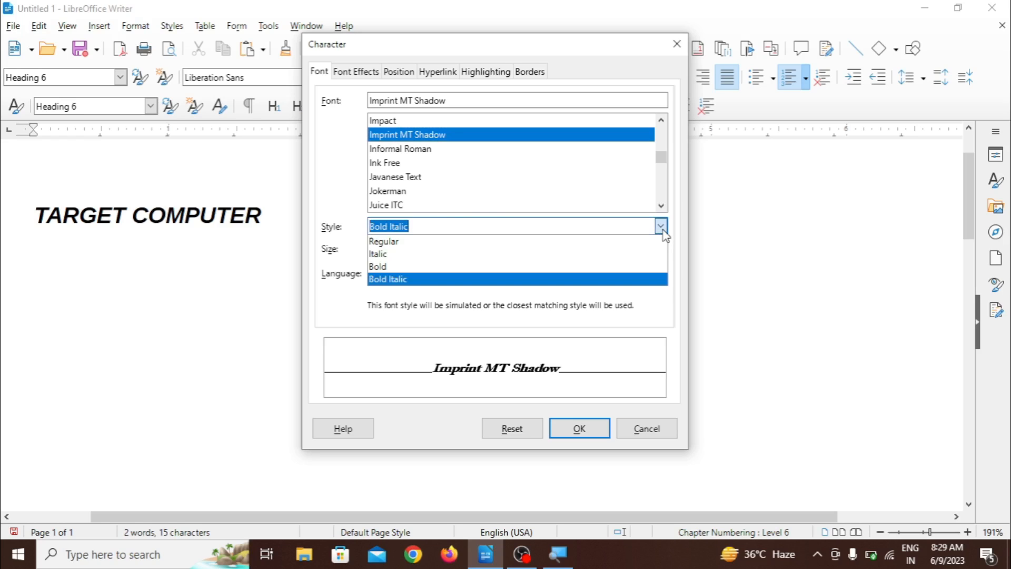
click(577, 245)
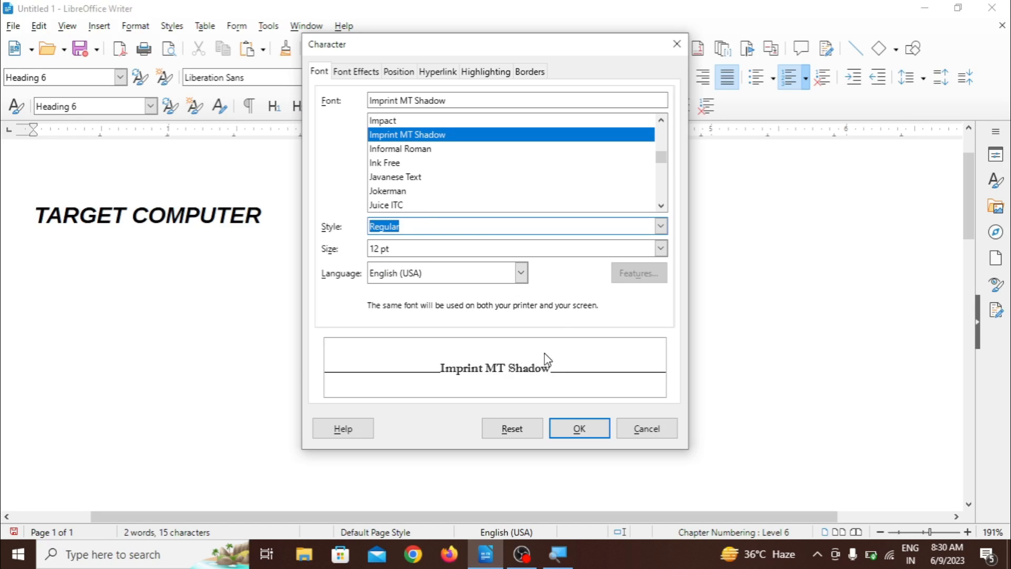
- Set the font size to 15 pt and the text language to English (Namibia)
click(661, 248)
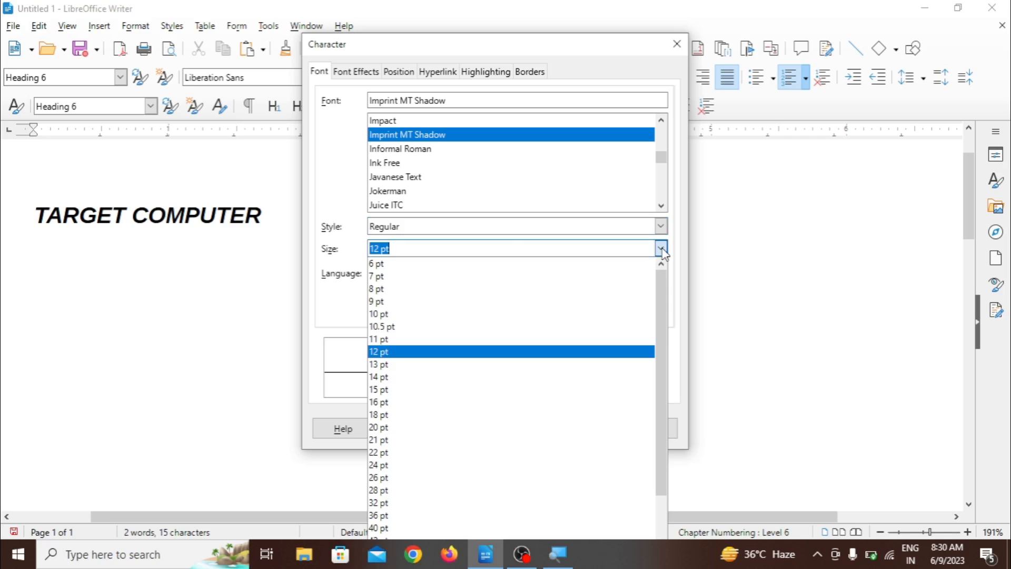
click(561, 385)
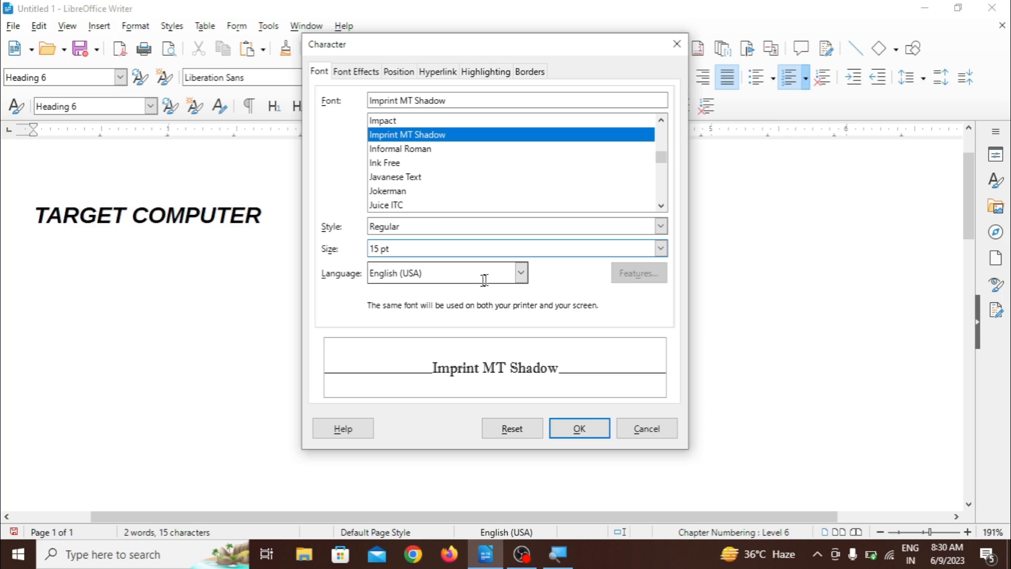
click(522, 272)
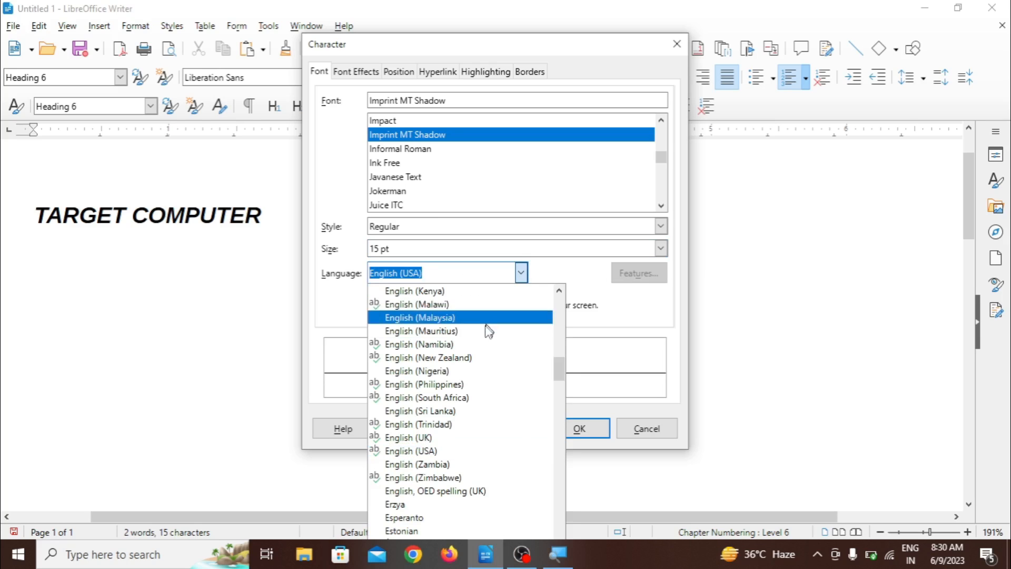
click(485, 345)
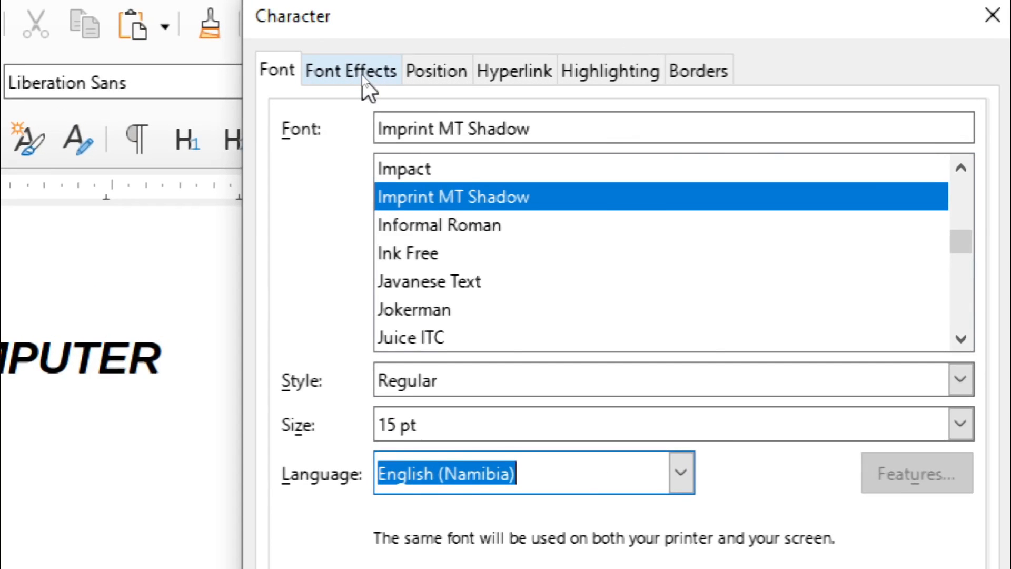
- Set the font color to Purple in the character's font effects
click(362, 74)
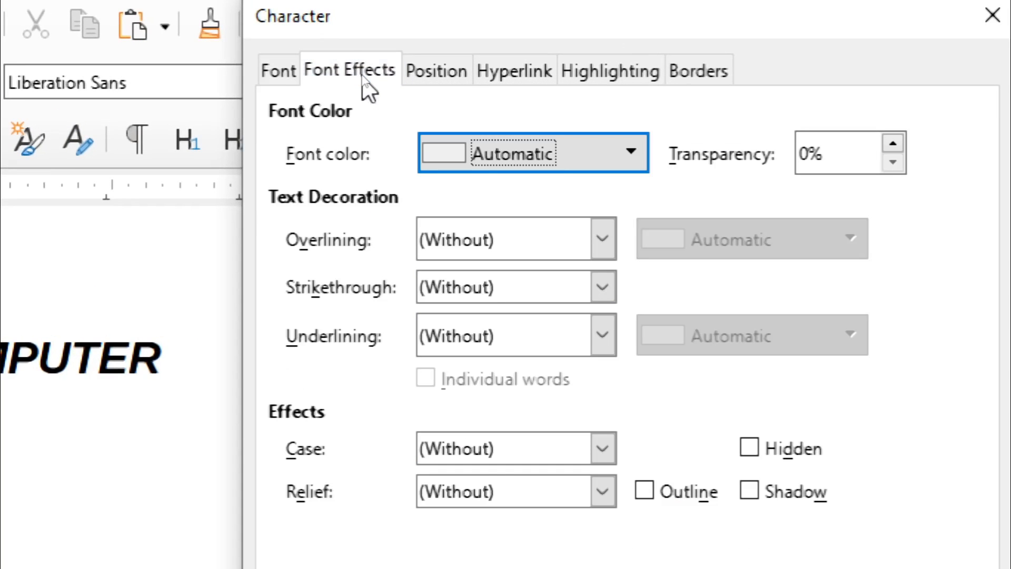
click(265, 73)
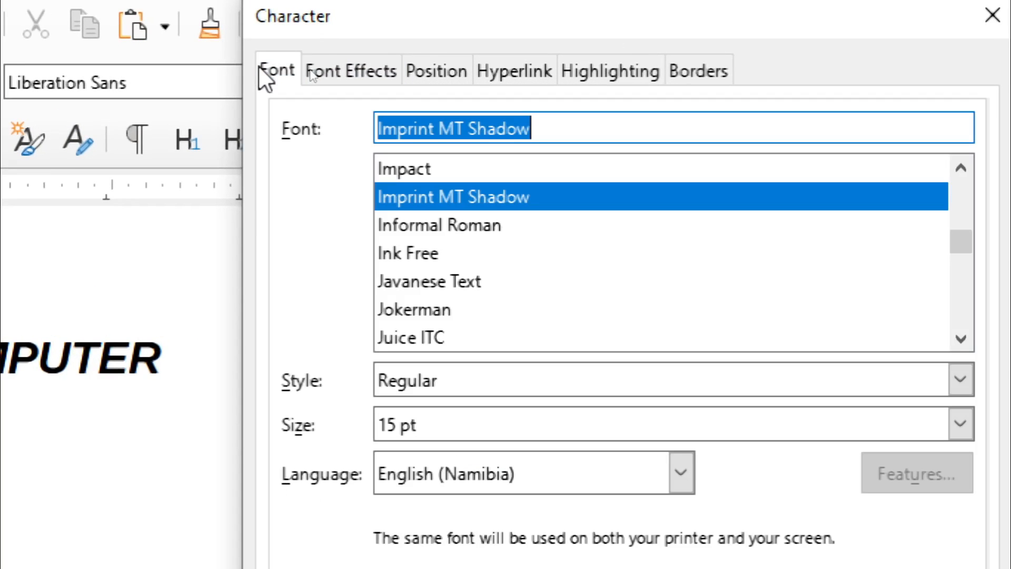
click(335, 69)
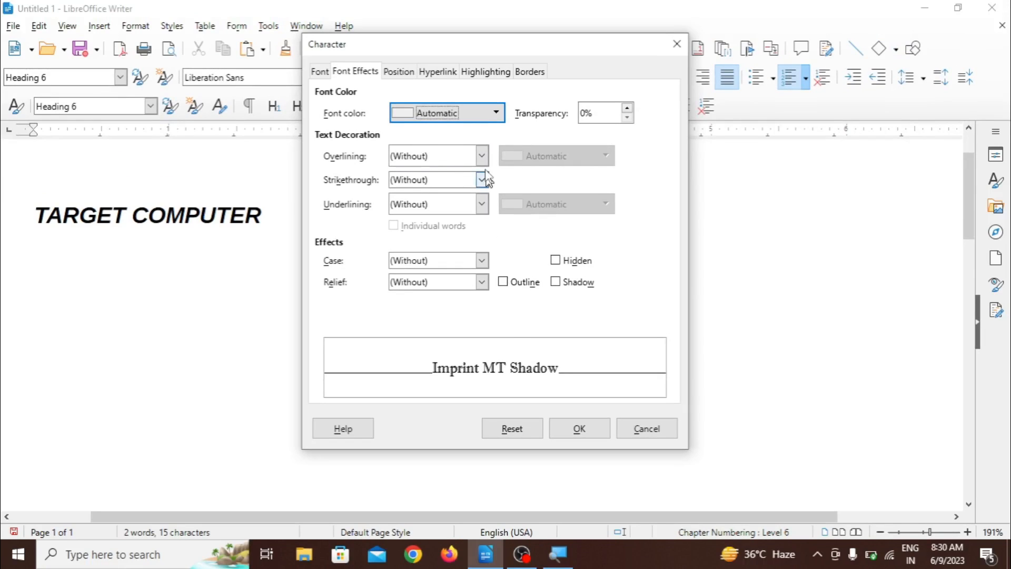
click(479, 113)
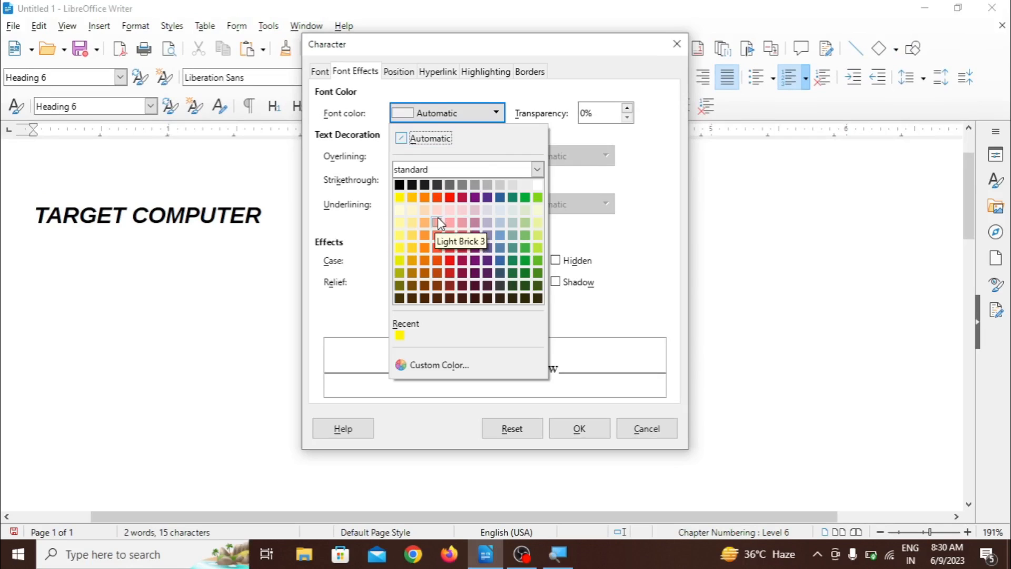
click(477, 199)
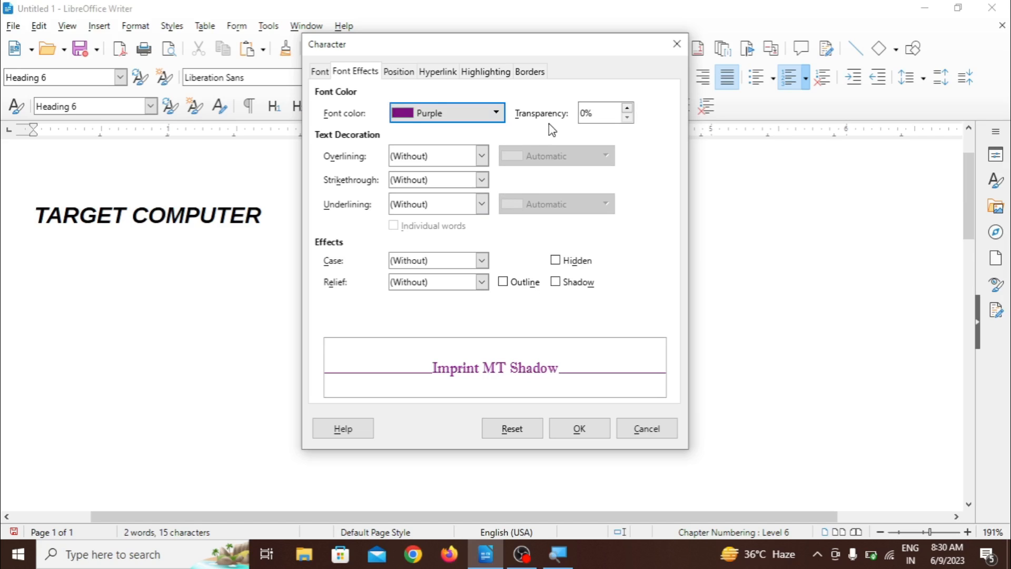
- Set the font color's transparency to 15% in the character's font effects
click(627, 108)
click(627, 108)
click(627, 109)
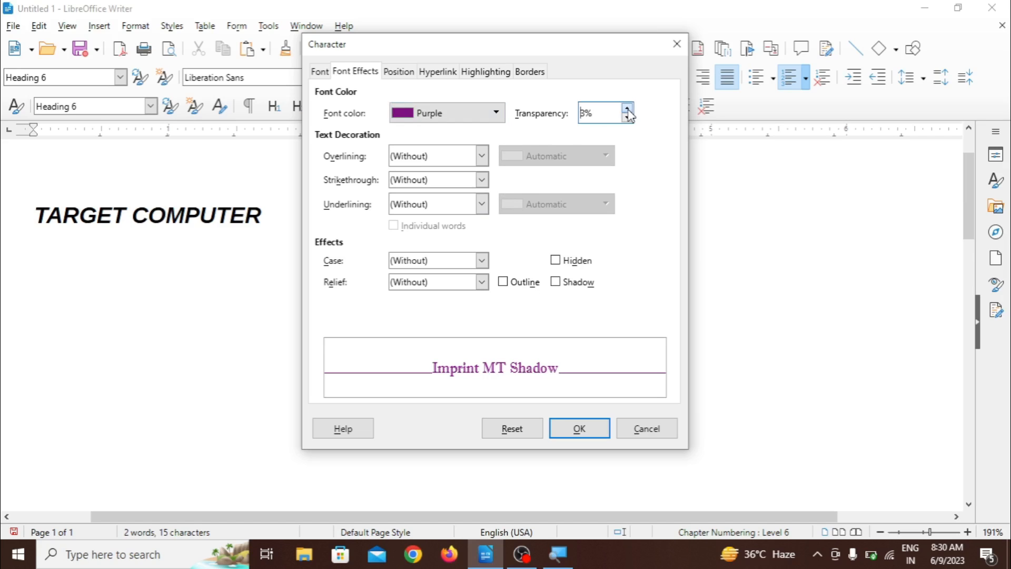
click(628, 110)
click(628, 109)
click(627, 110)
click(627, 110)
click(628, 109)
click(628, 109)
click(628, 110)
double_click(628, 110)
click(627, 110)
click(627, 118)
click(627, 118)
click(626, 118)
click(626, 118)
- Add a Single overline in Red to the character formatting
click(484, 160)
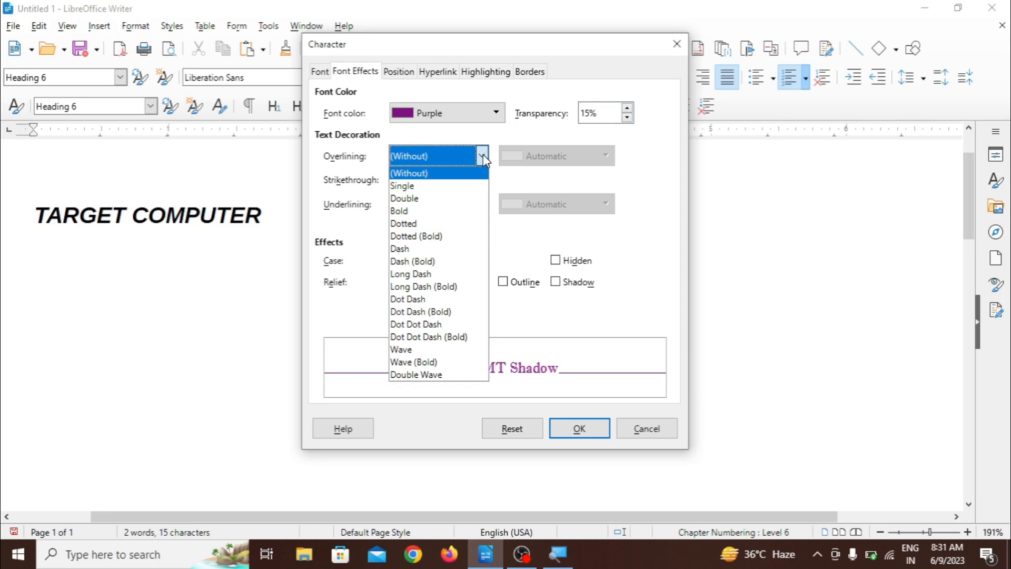
click(447, 186)
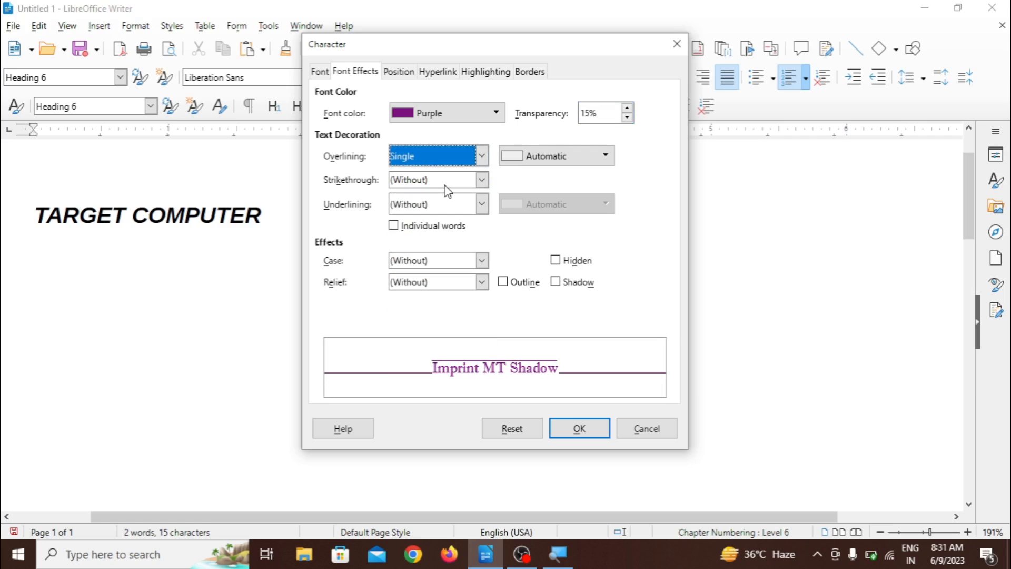
click(531, 158)
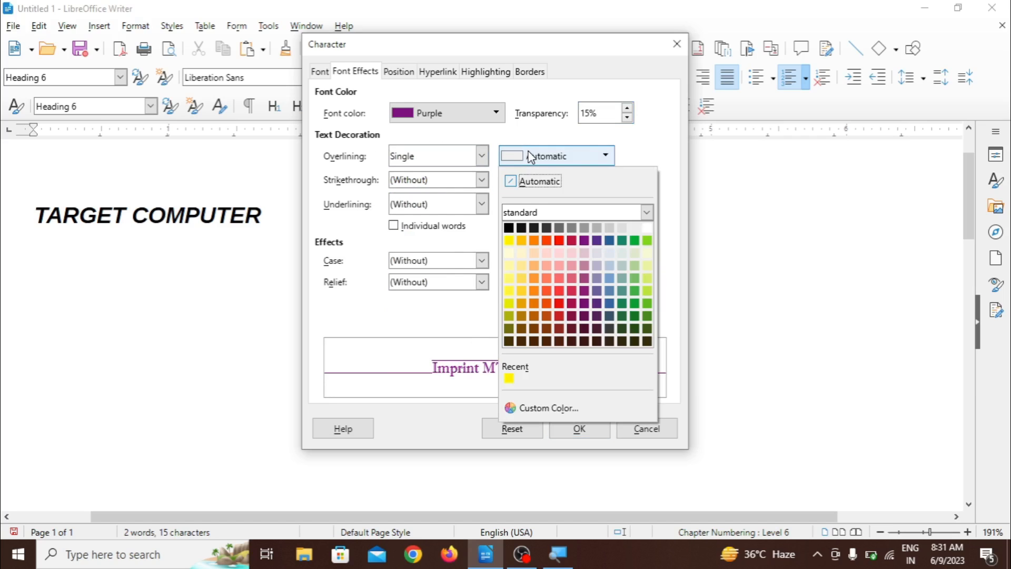
click(559, 240)
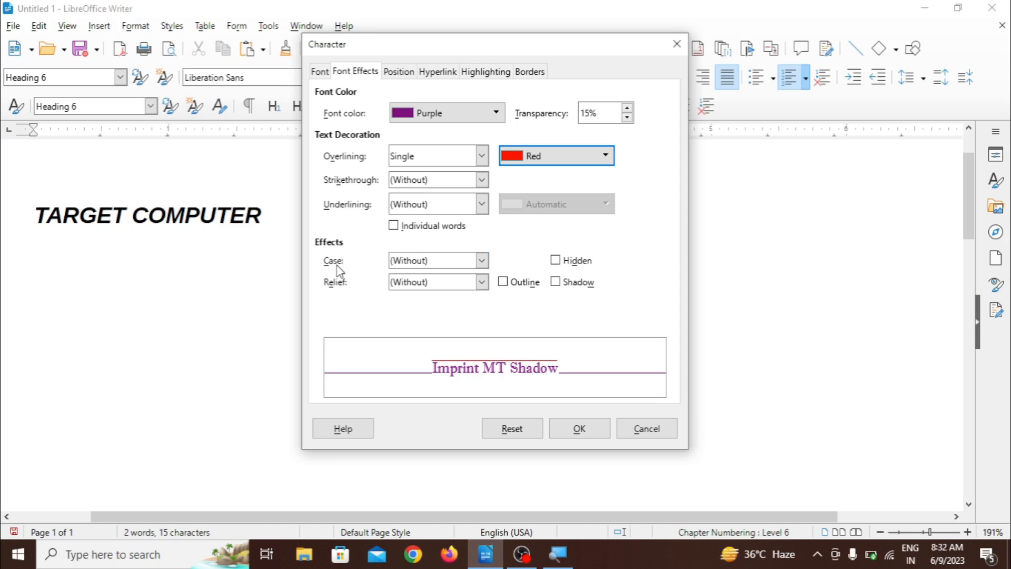
- Set the case effect to UPPERCASE and the relief to Embossed
click(482, 261)
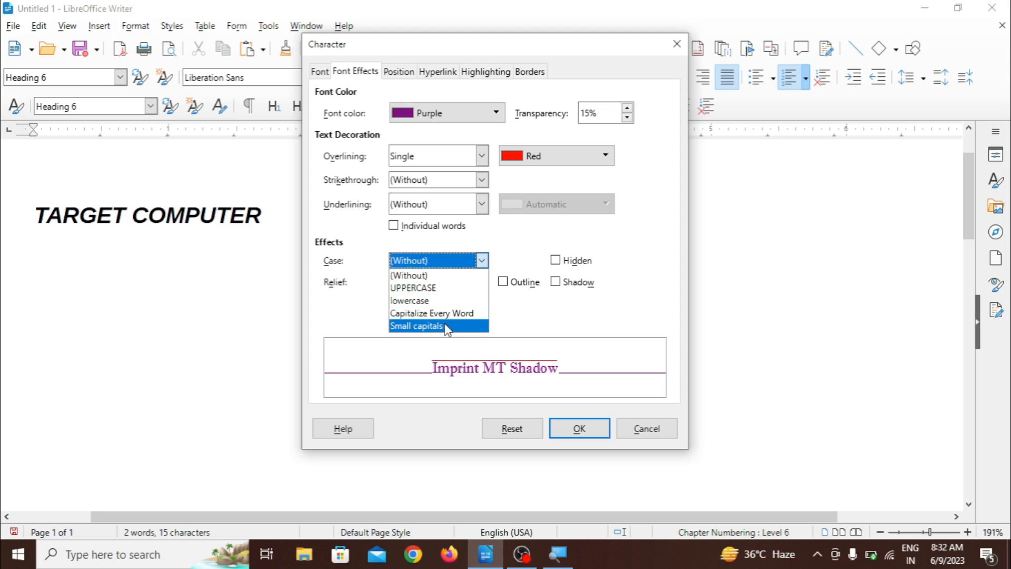
click(438, 288)
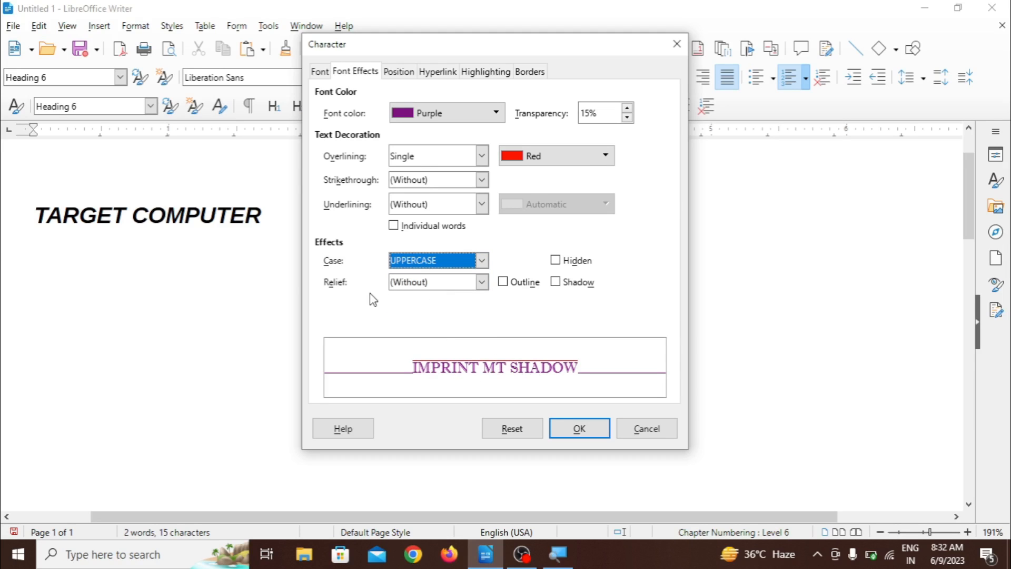
click(483, 282)
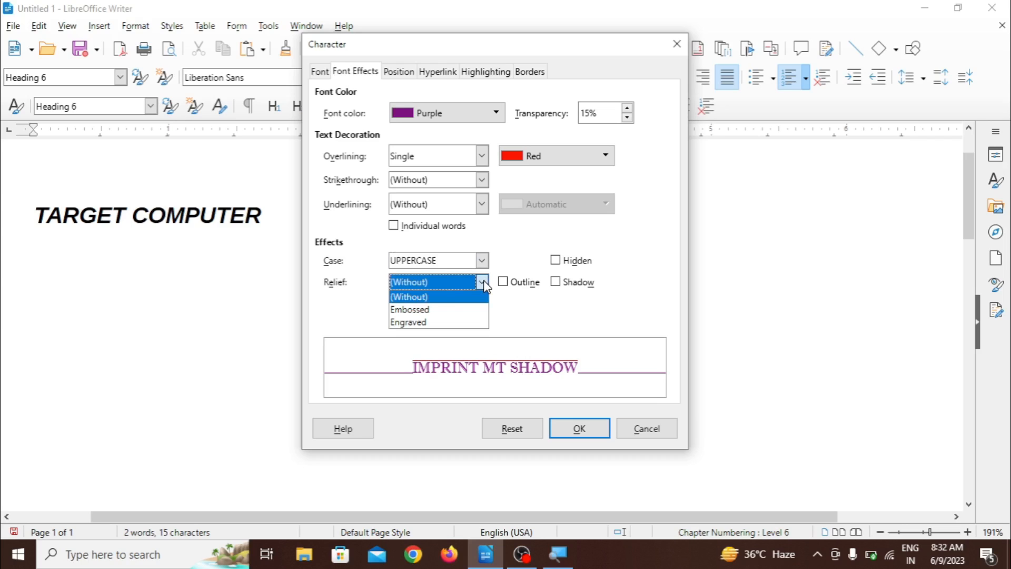
click(434, 322)
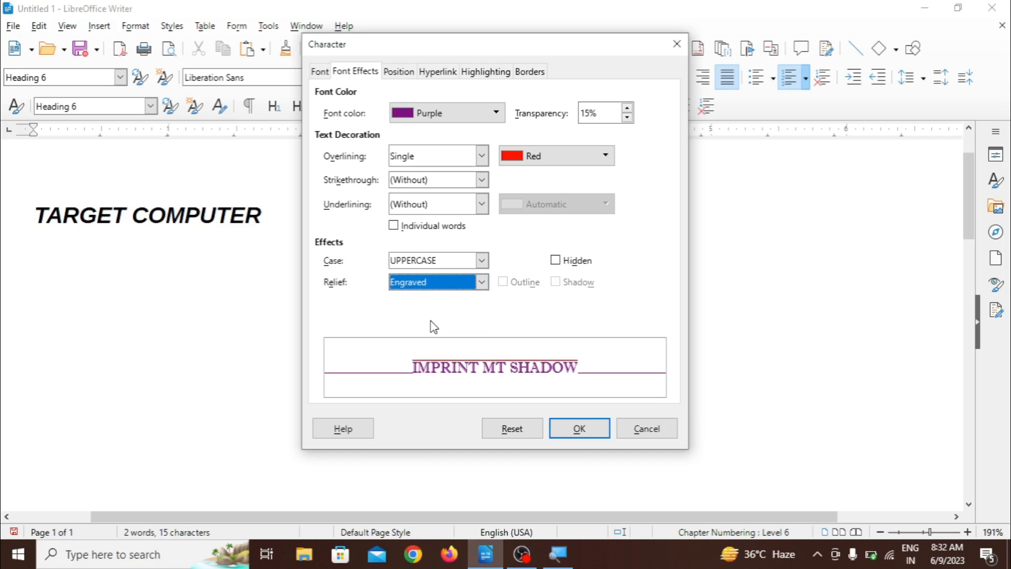
click(482, 283)
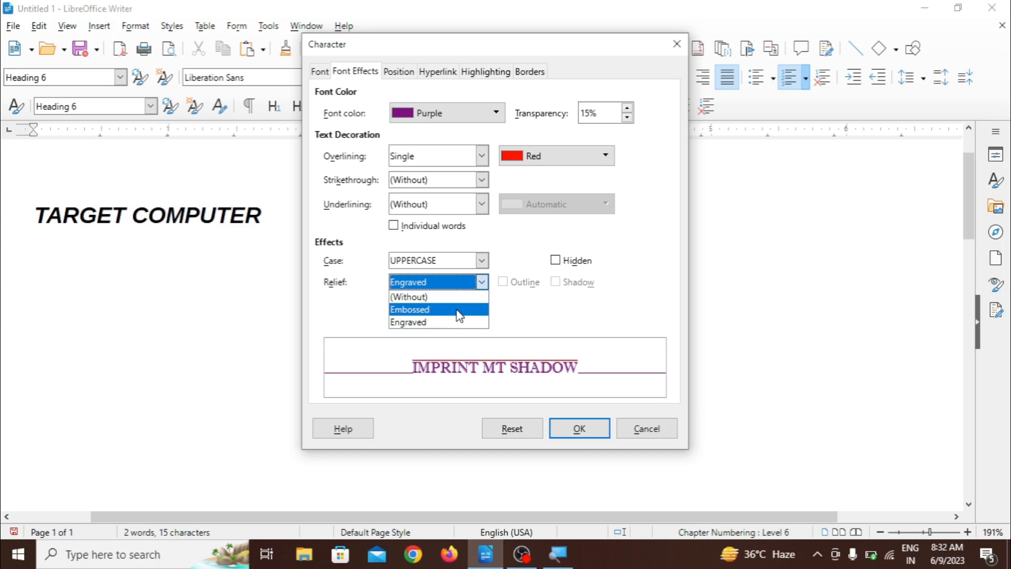
click(456, 309)
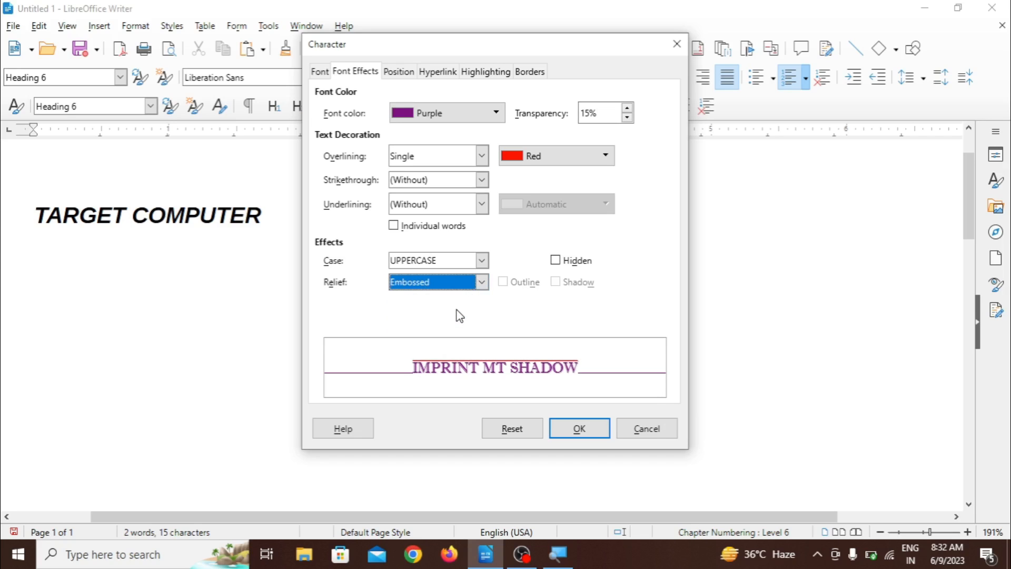
- Set the character position to Subscript and the character spacing to 0.2 pt
click(395, 71)
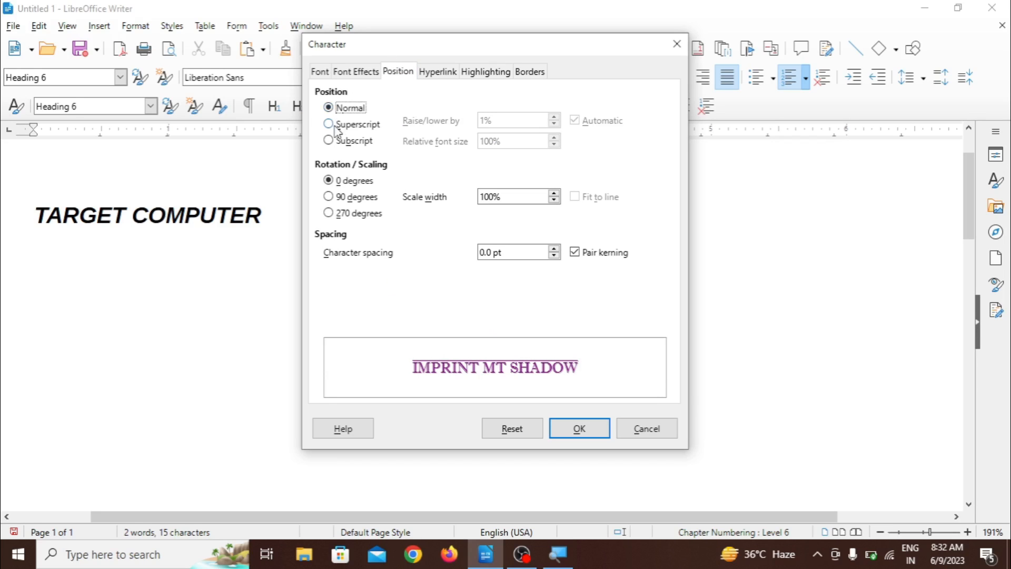
click(357, 126)
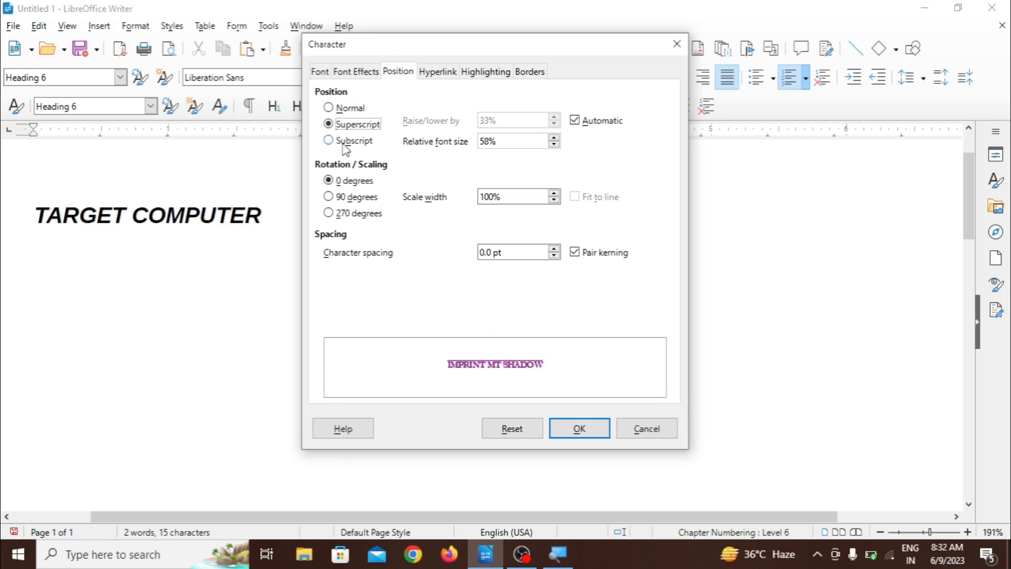
click(345, 143)
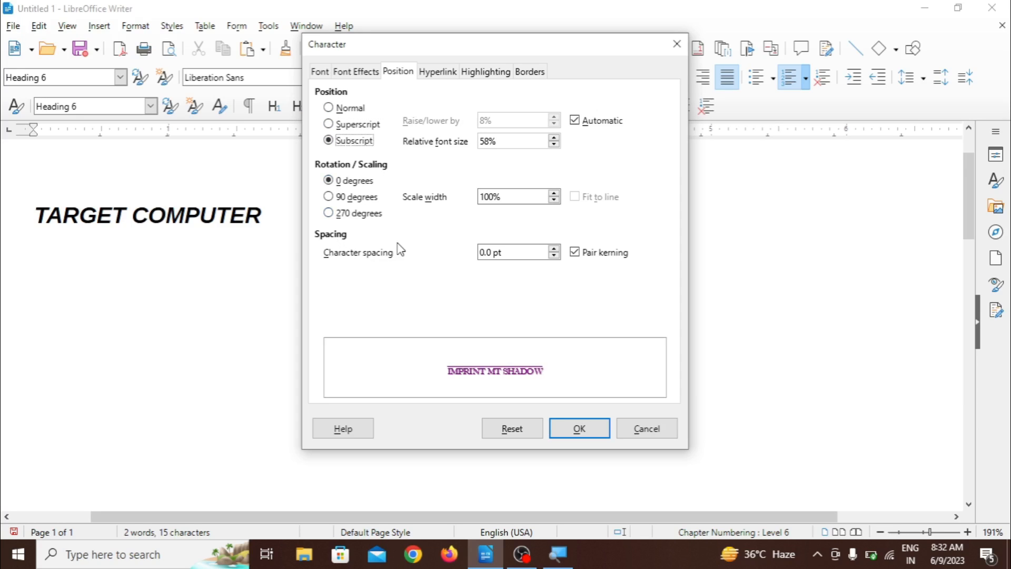
click(554, 249)
click(553, 249)
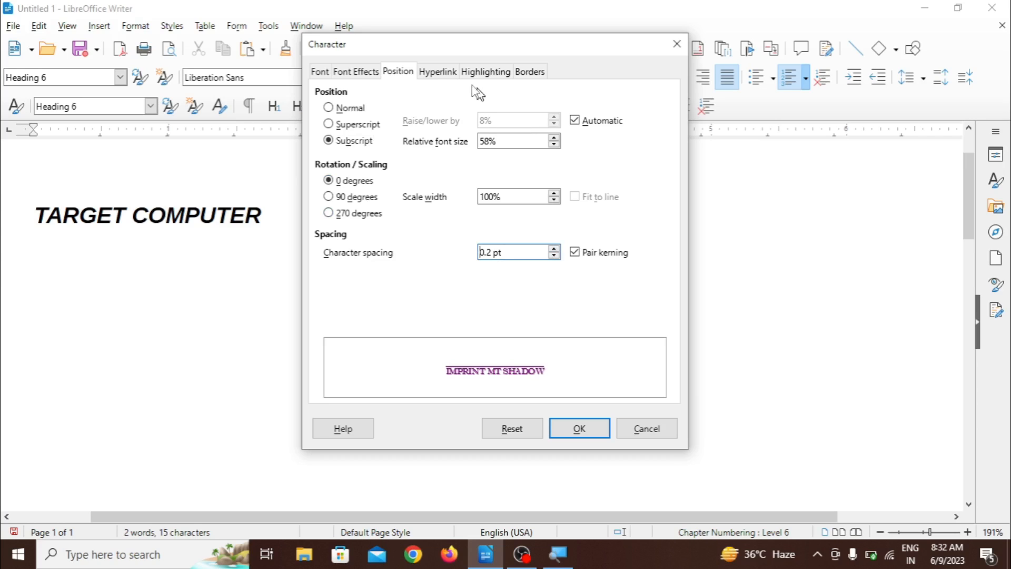
- Open the character's hyperlink settings, switch to the desktop and view the security properties of the prdeep GIF file
click(438, 77)
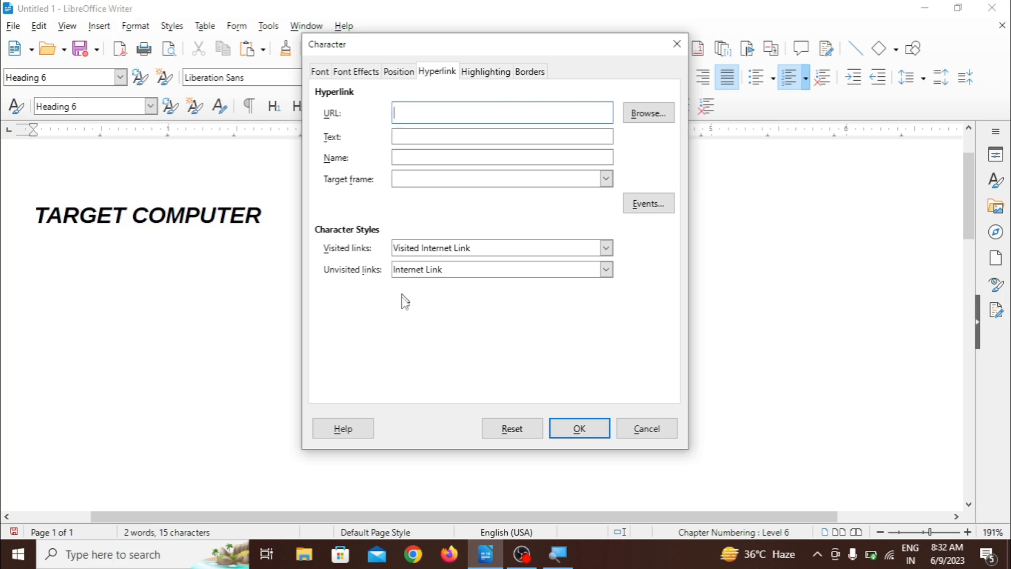
click(929, 8)
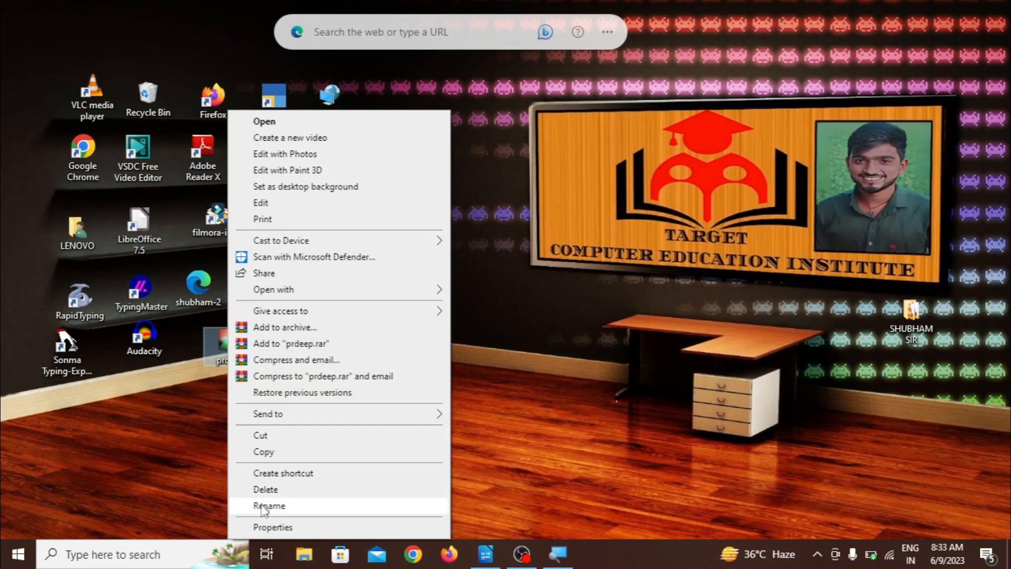
click(272, 527)
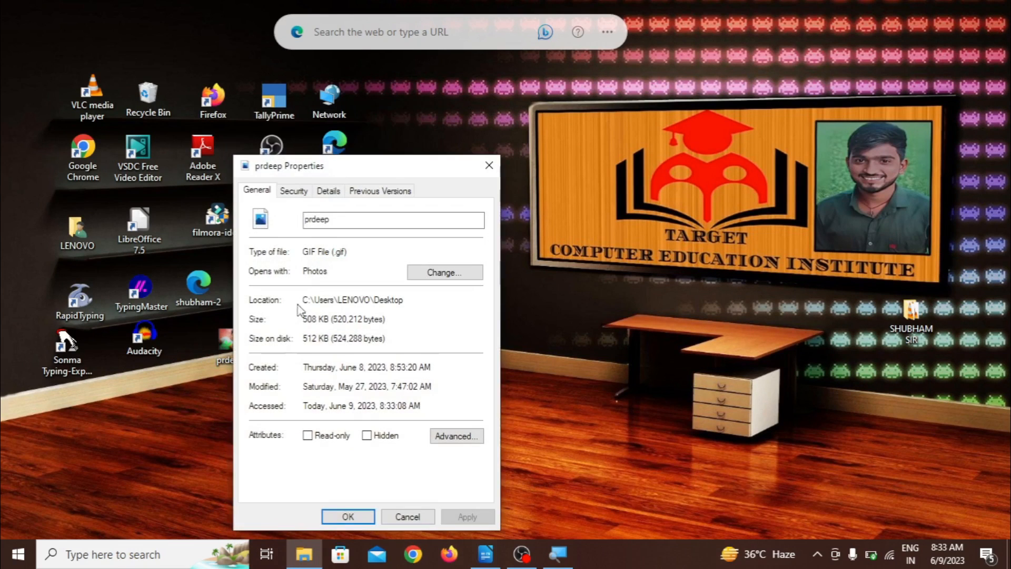
click(298, 193)
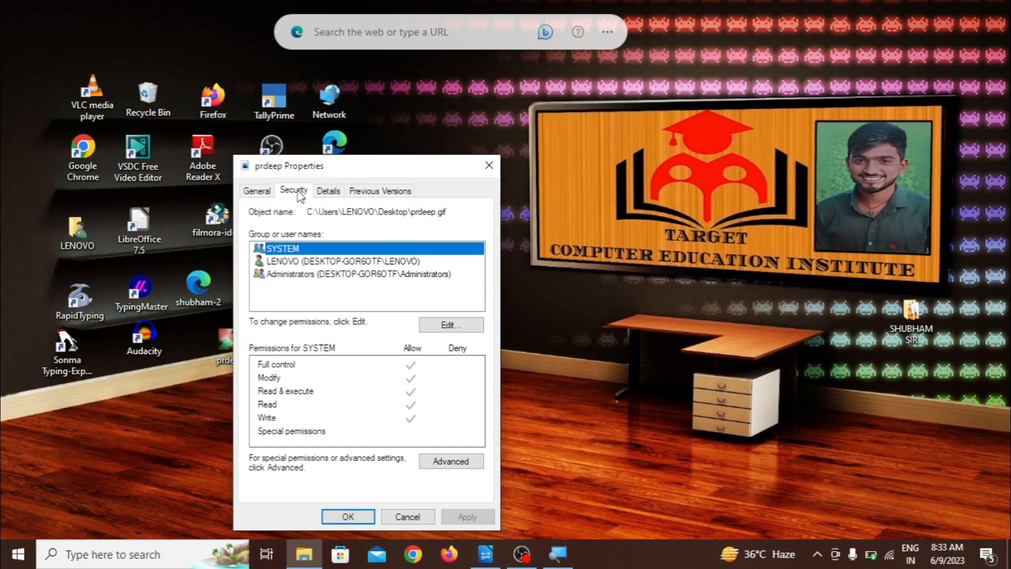
click(490, 166)
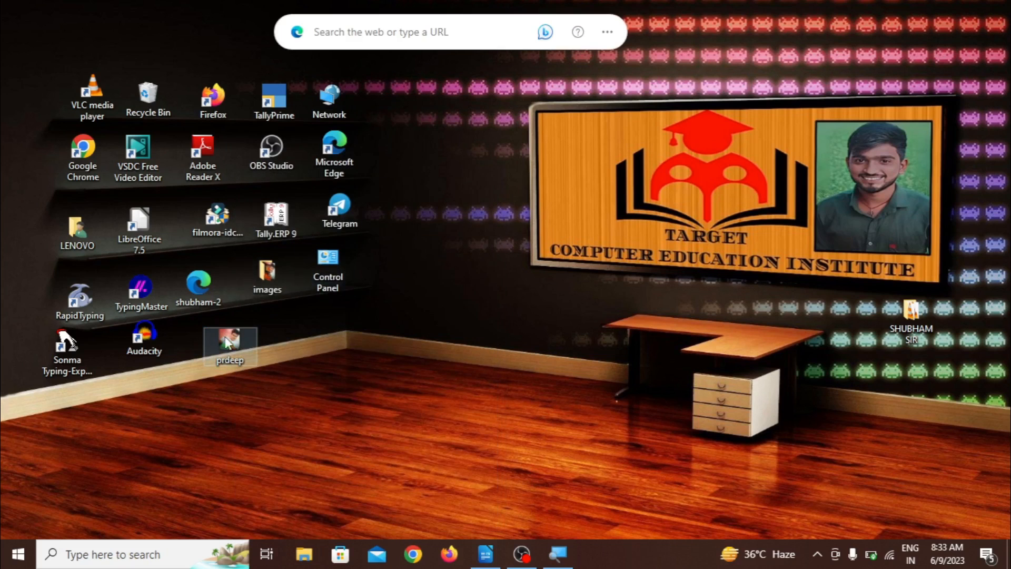
- Copy the object path of prdeep.gif from its security properties and paste it as the hyperlink URL in Writer's Character dialog
right_click(211, 354)
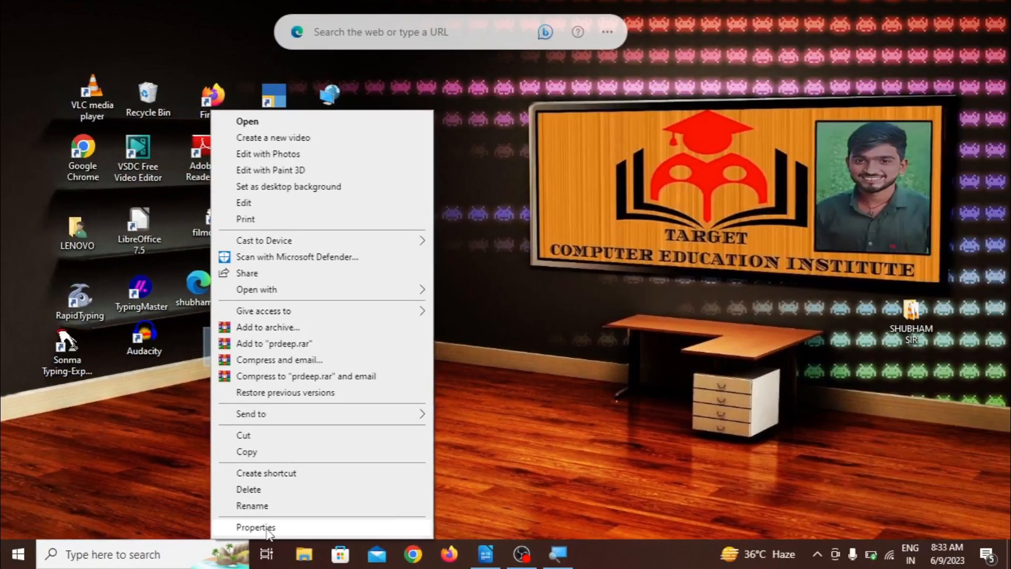
click(268, 532)
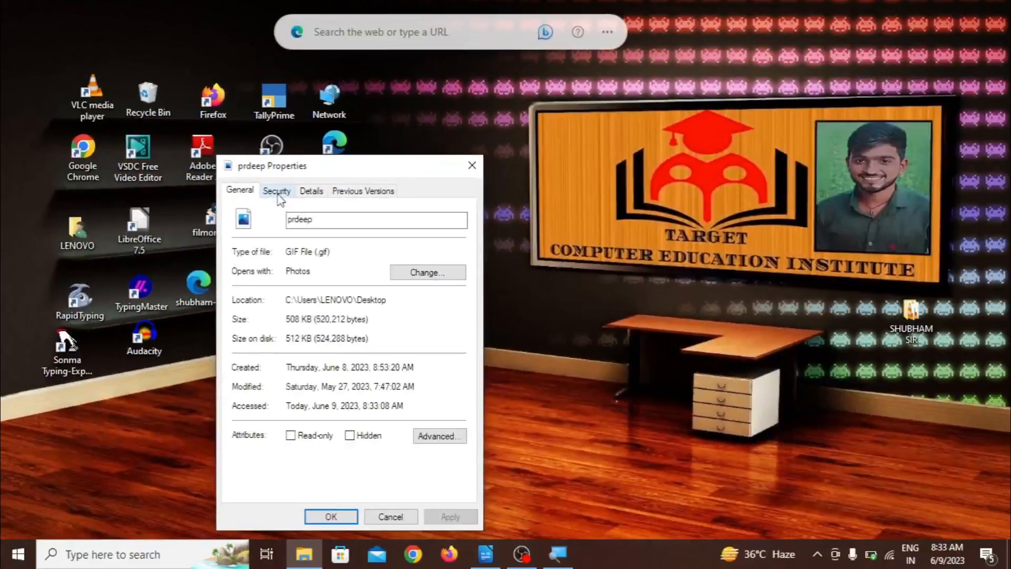
click(279, 195)
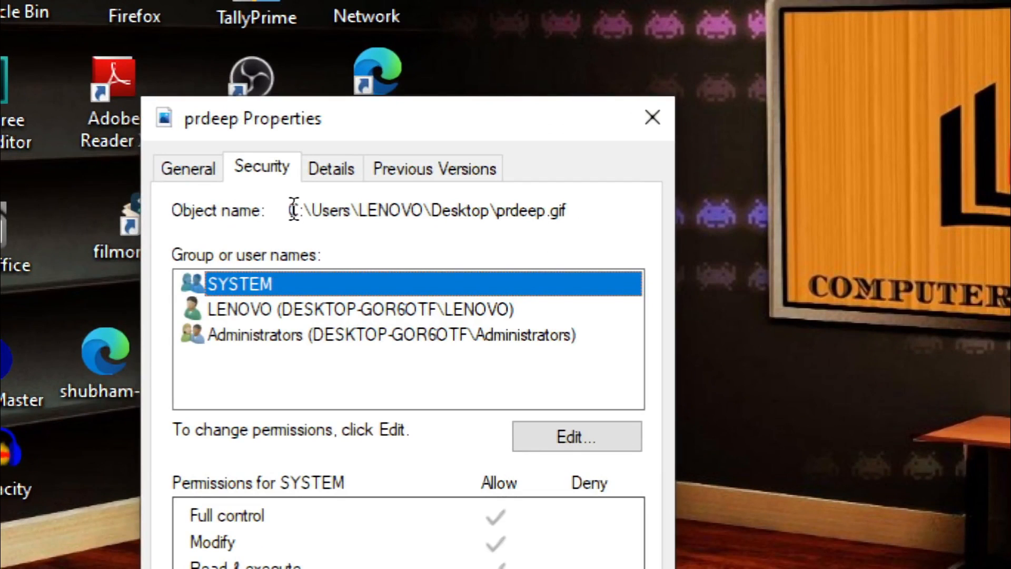
drag(293, 211, 595, 208)
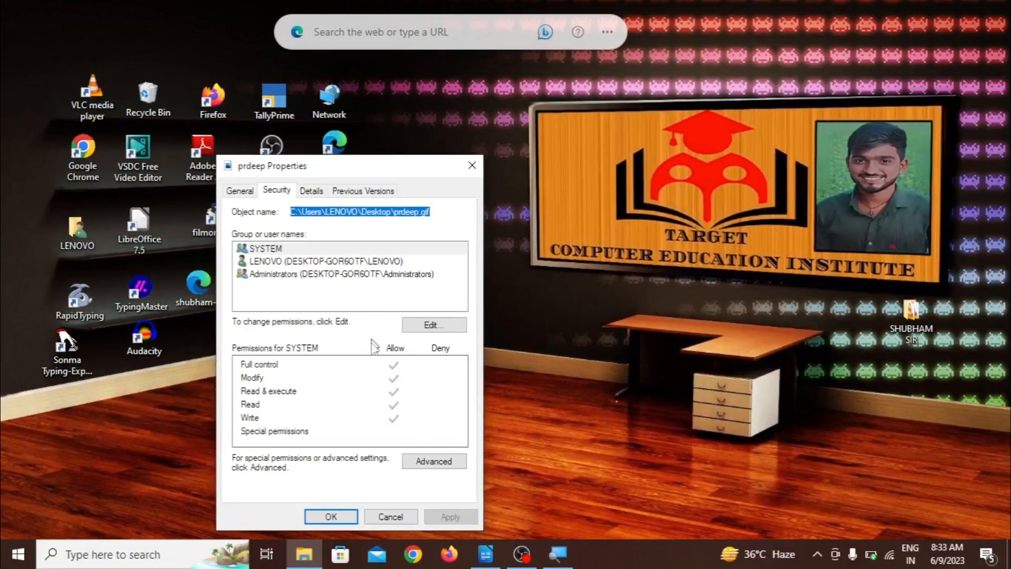
click(485, 552)
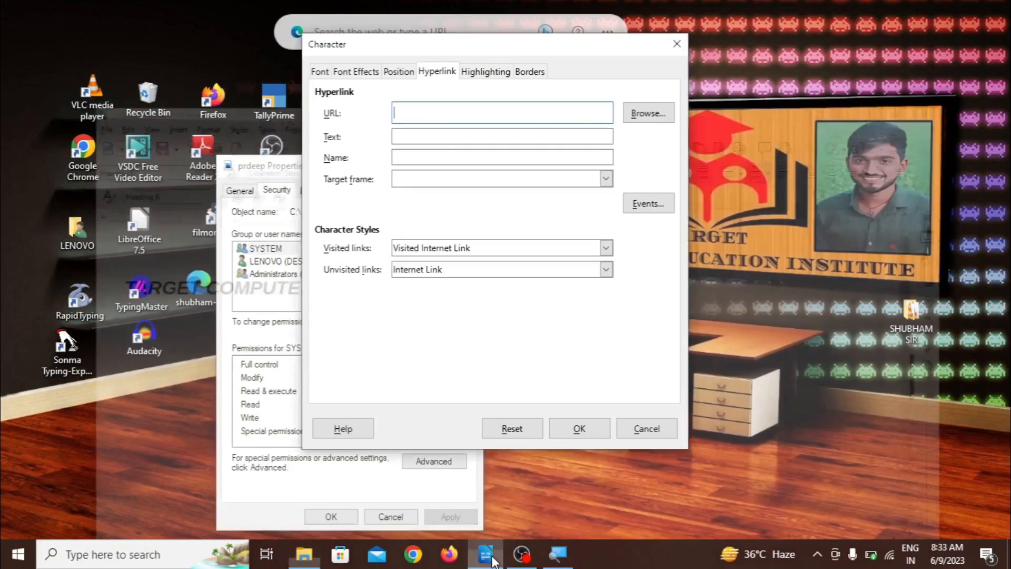
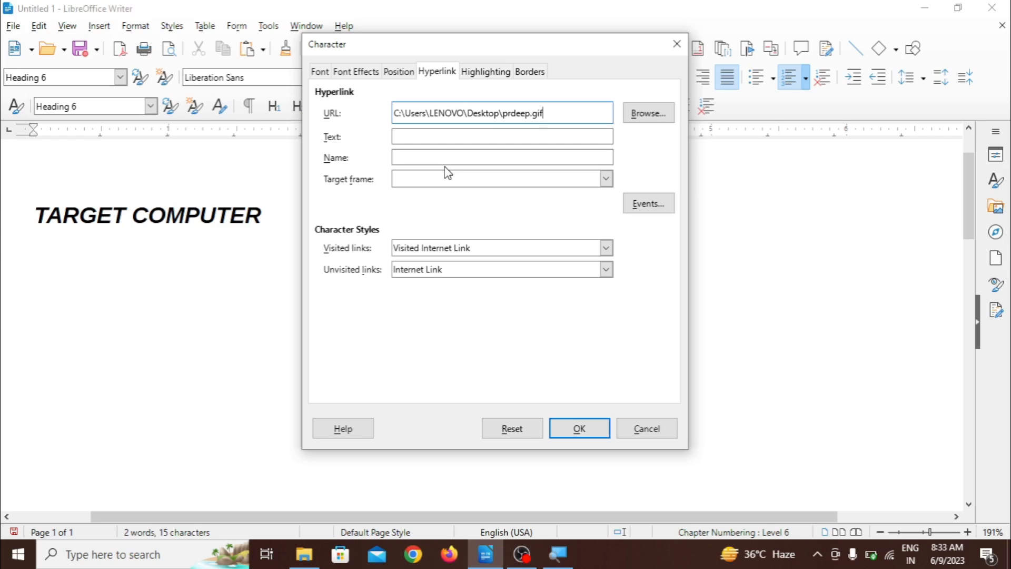
- Add a blue 729fcf highlight and a box border on all four sides, and apply the character settings
click(492, 78)
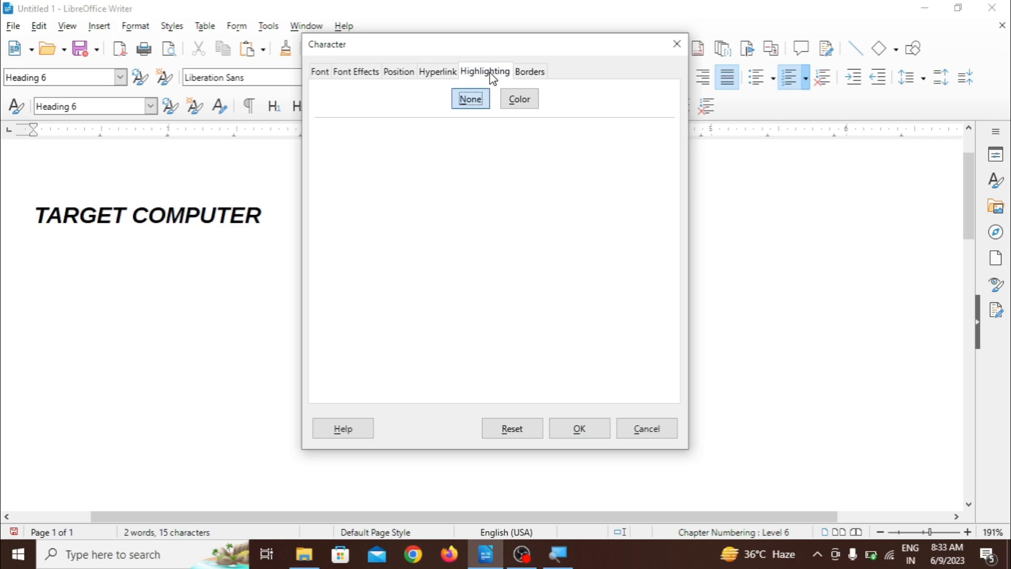
click(519, 99)
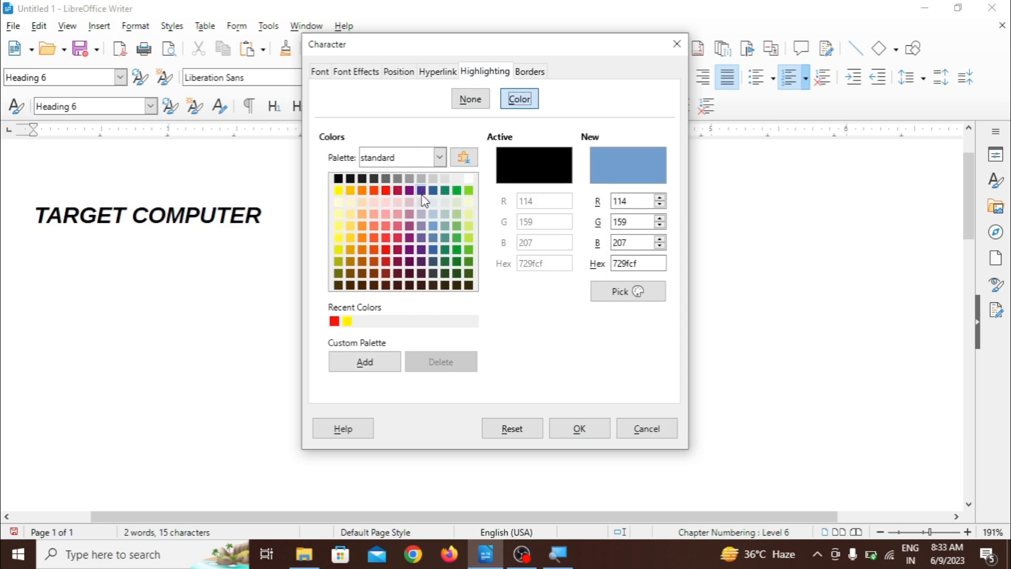
click(528, 73)
click(394, 109)
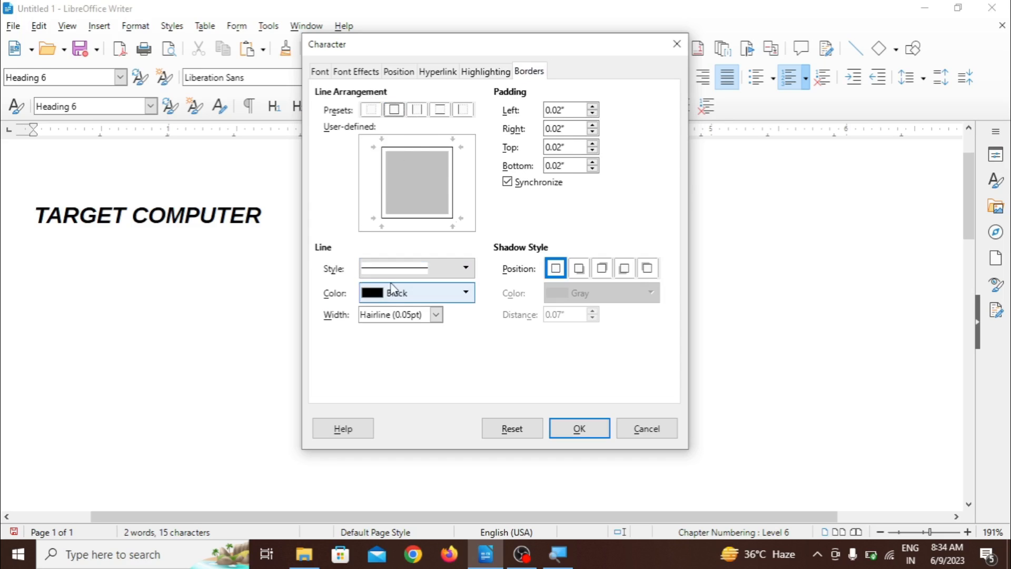
click(580, 428)
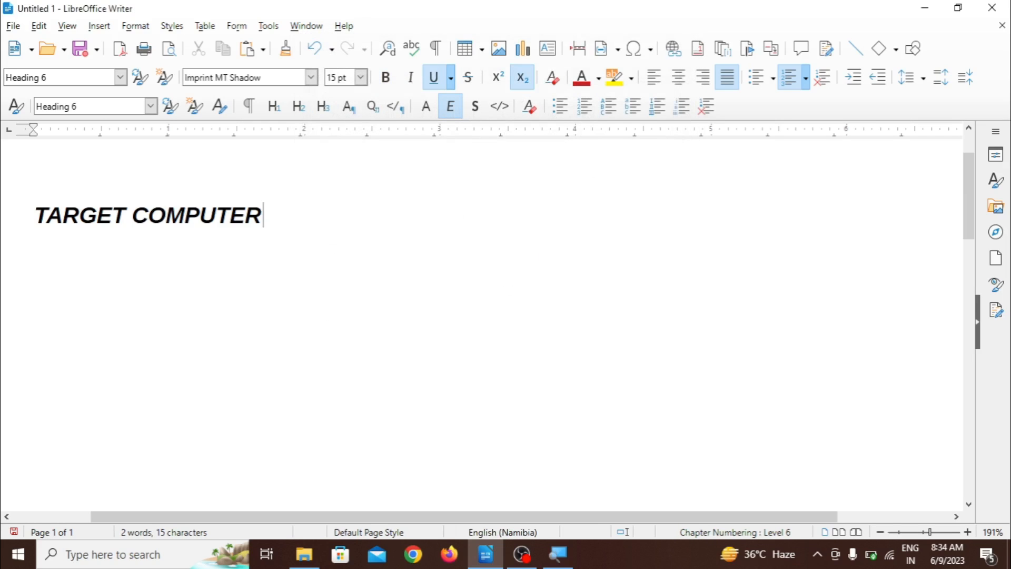
- Enter TARGET COMPUTER directly after the existing heading text
text(TARGET)
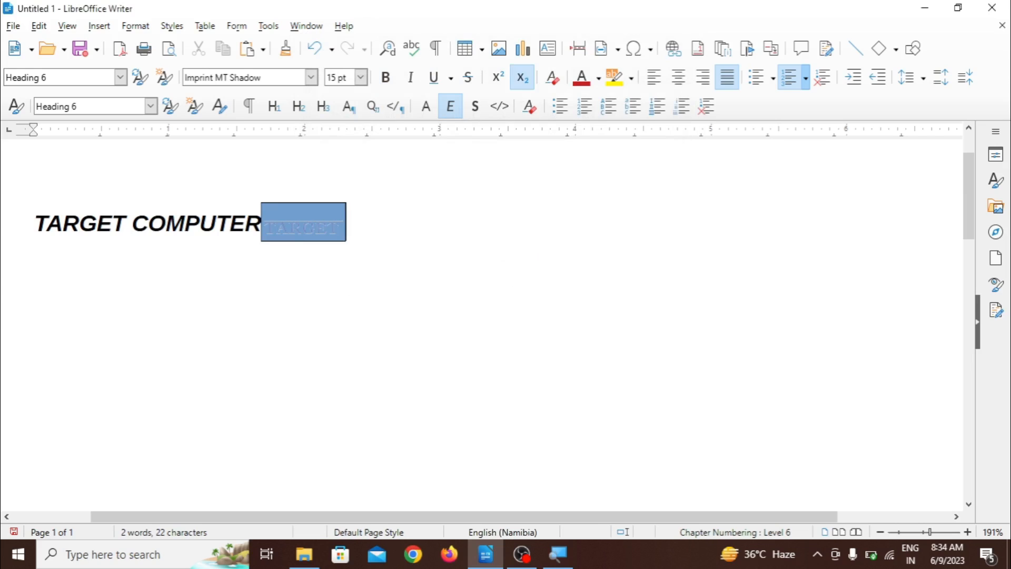
text( COMPUTER)
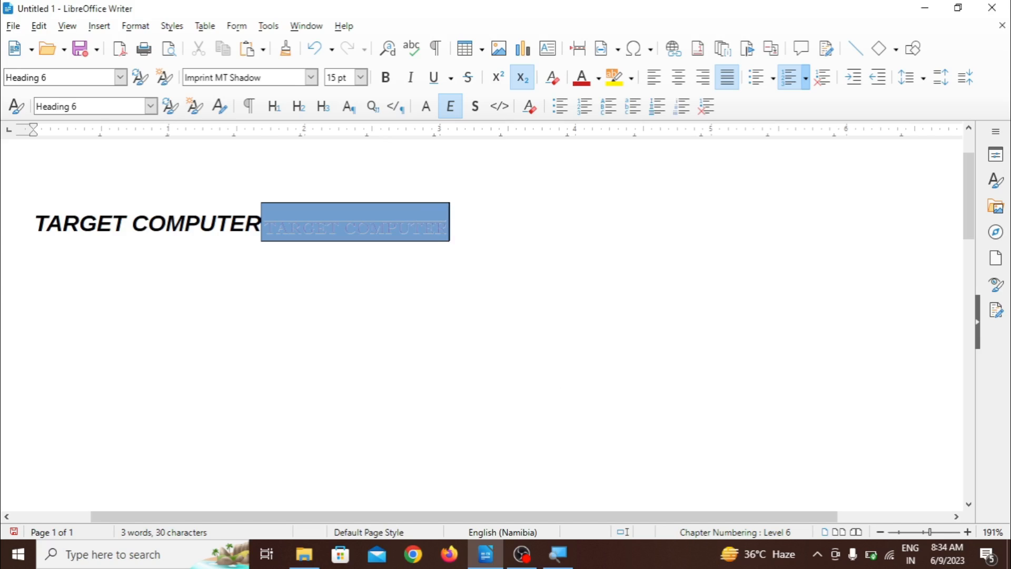
- Apply a green highlight to all of the TARGET COMPUTER heading text through the Character dialog
key(ctrl+a)
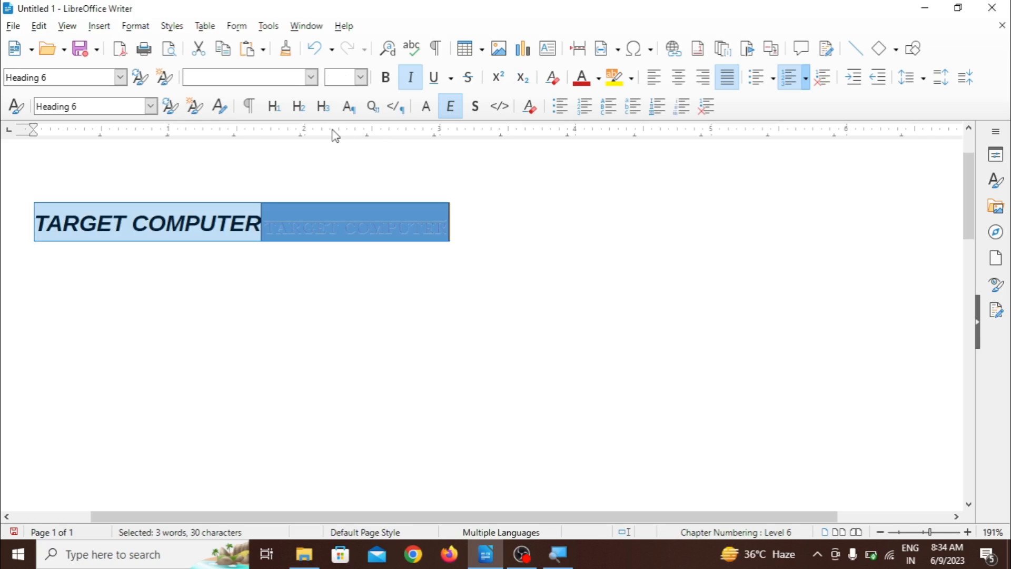
click(136, 27)
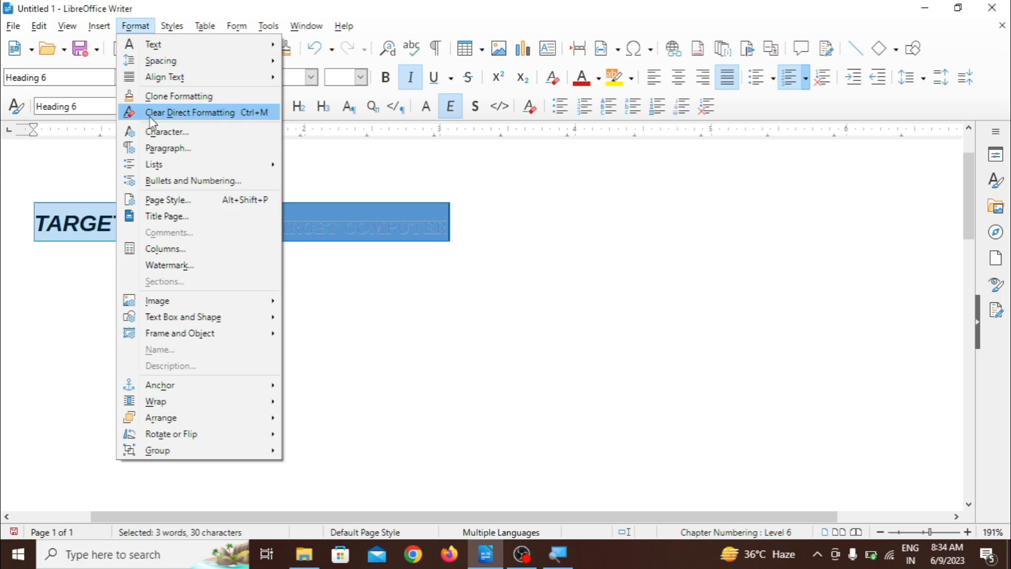
click(174, 135)
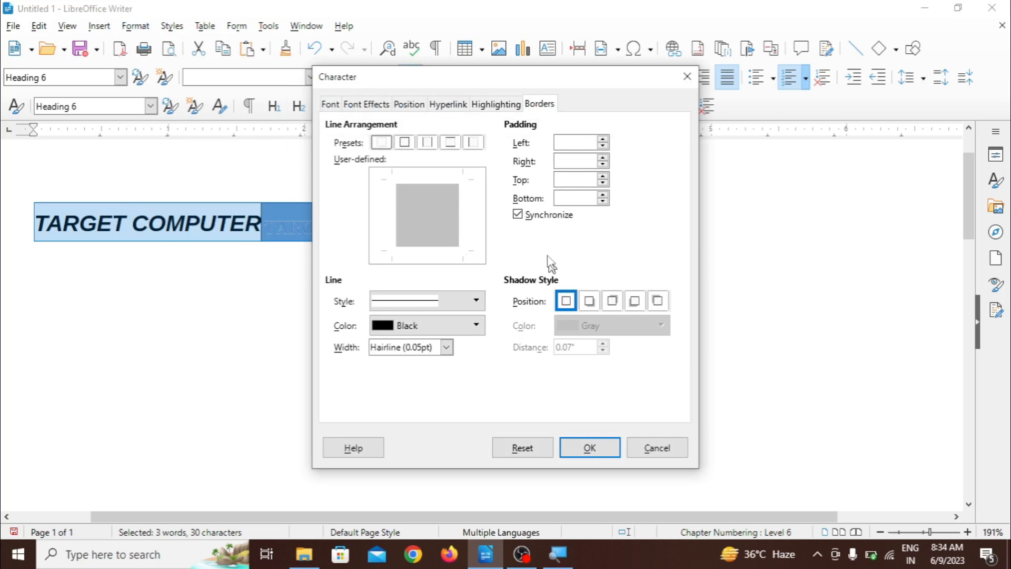
click(489, 108)
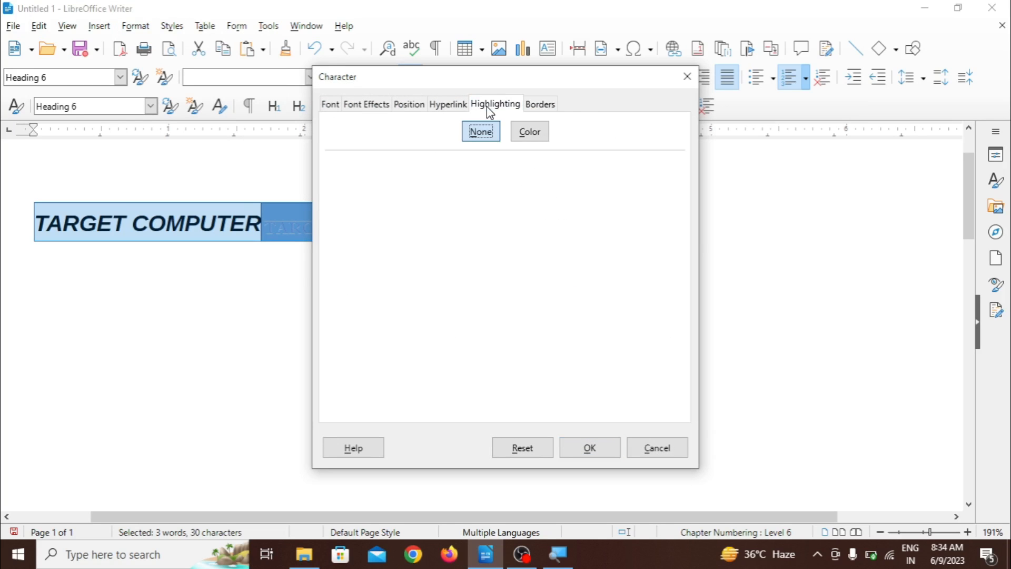
click(529, 131)
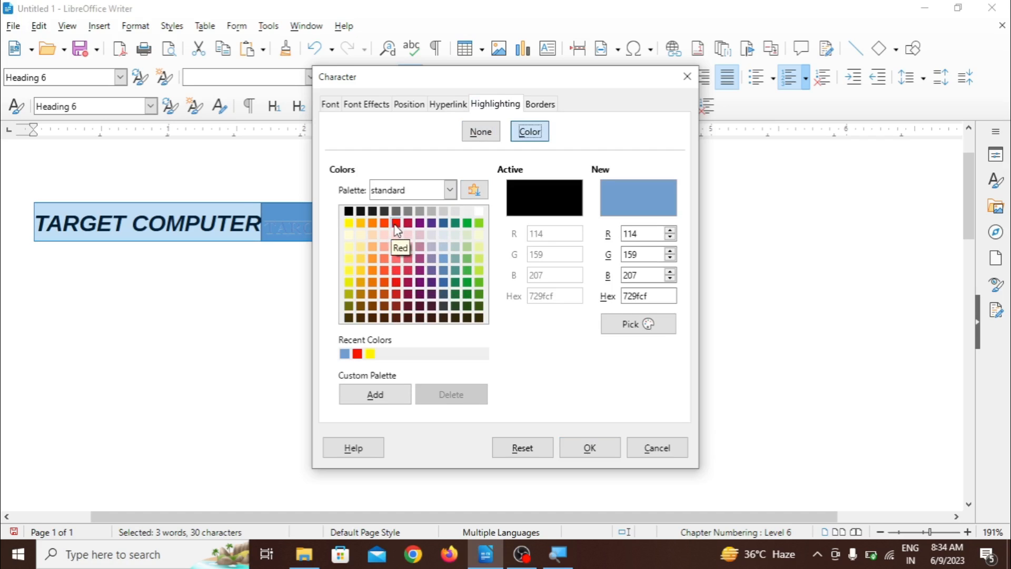
click(481, 273)
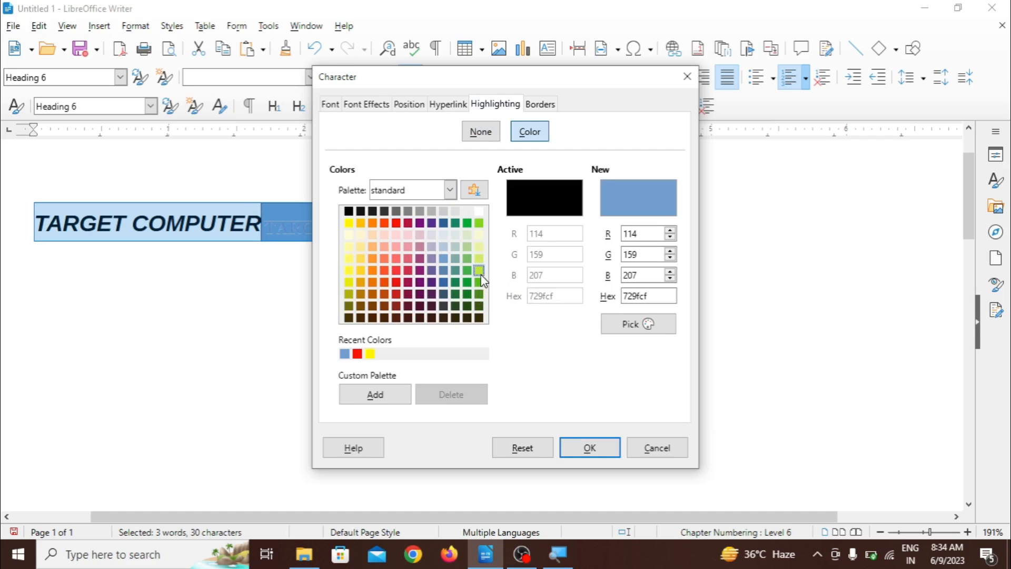
click(591, 449)
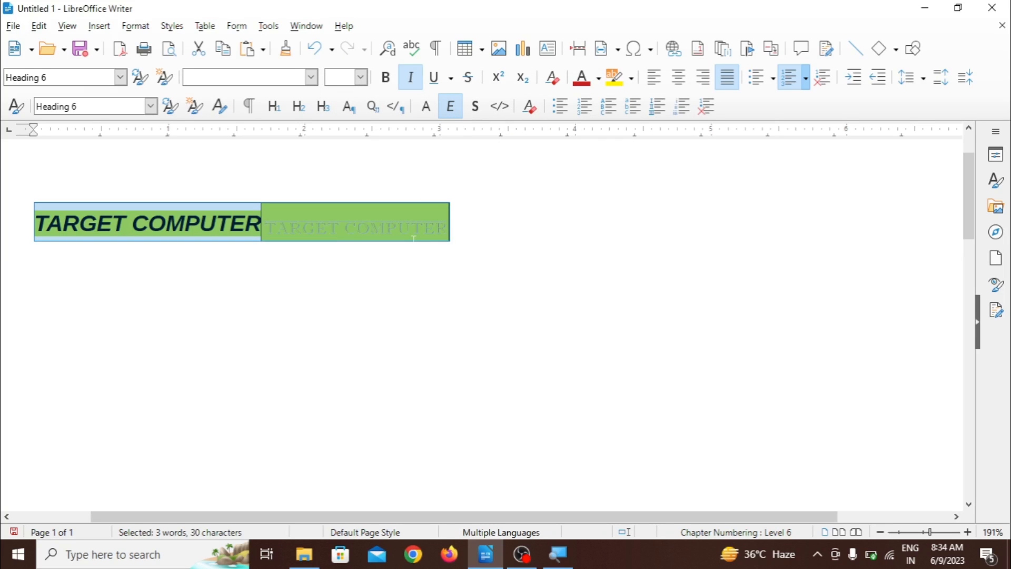
- Create a new blank text document and set its zoom to 100%
key(ctrl+n)
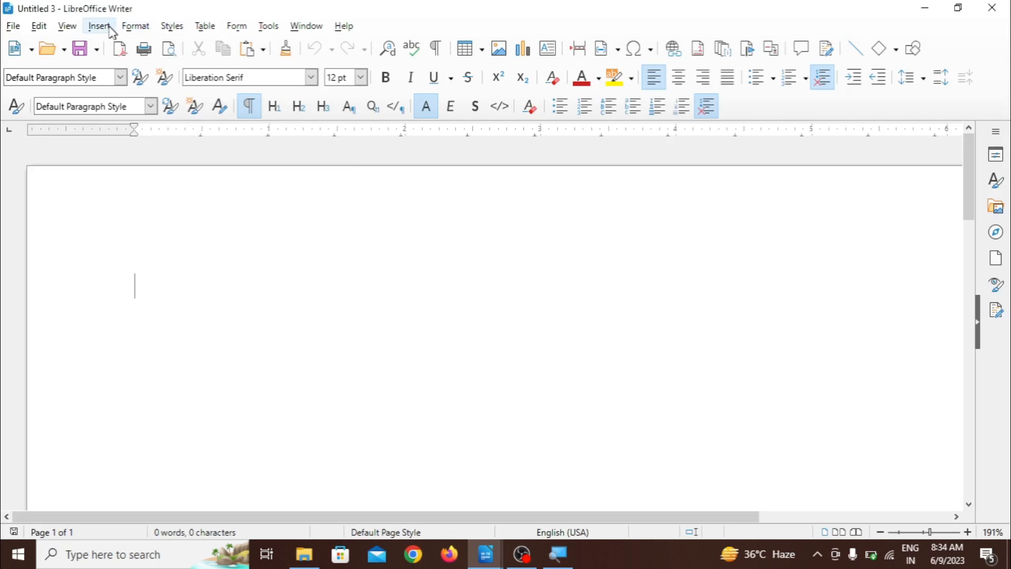
click(130, 28)
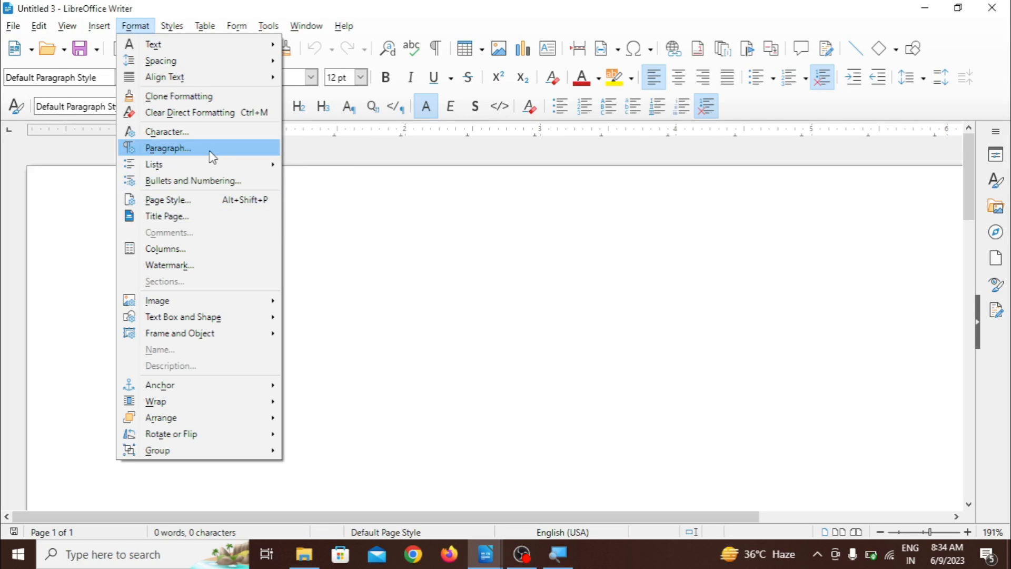
click(321, 248)
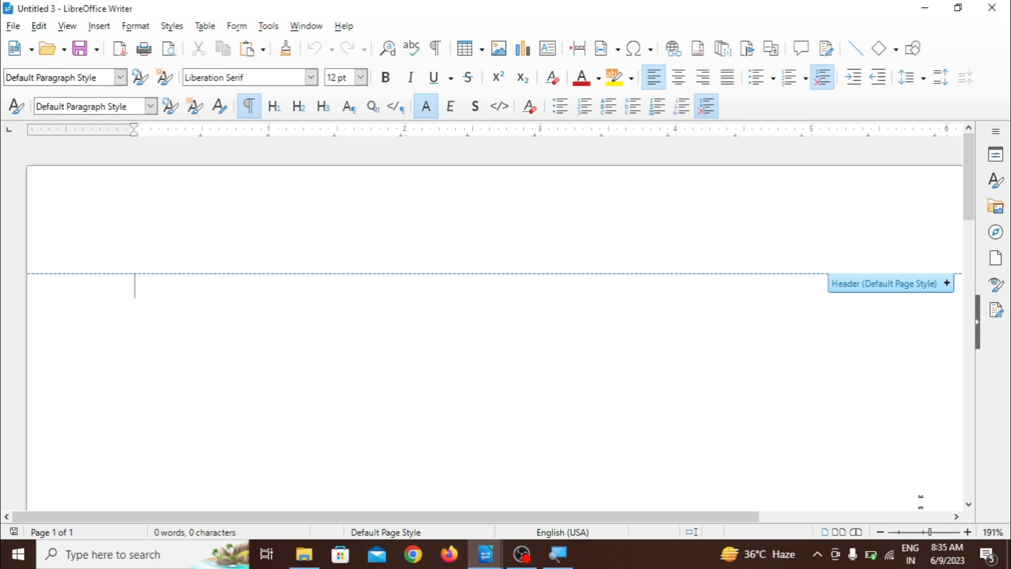
click(923, 532)
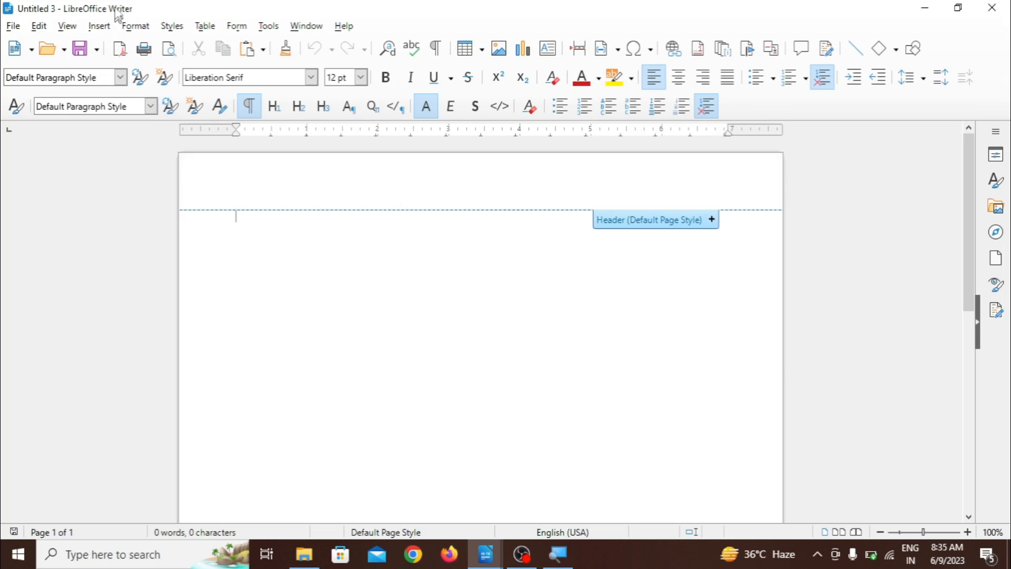
- Open the Paragraph dialog's indent settings and set the indent before text to 0.02" and after text to 0.04"
click(136, 27)
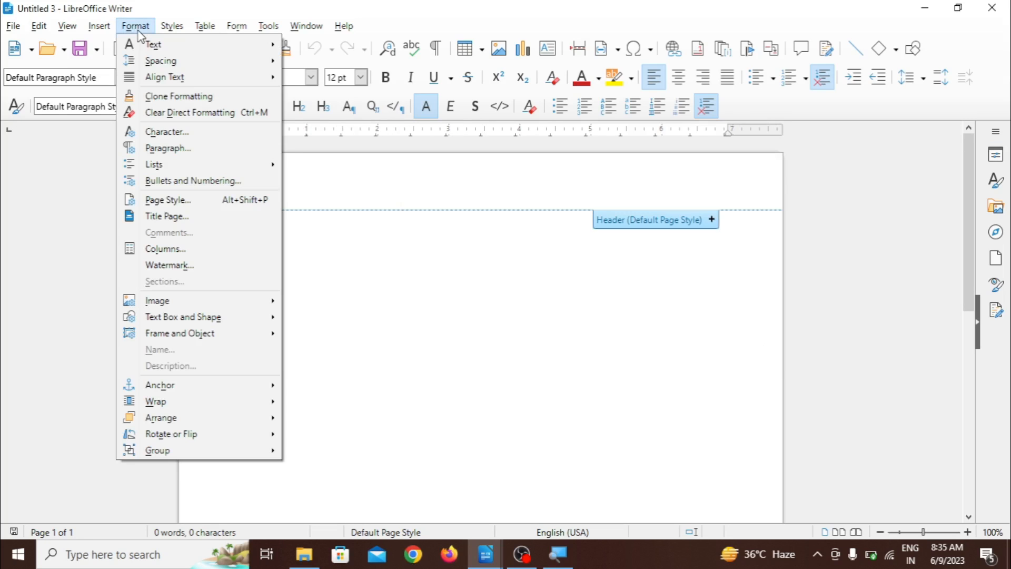
click(164, 149)
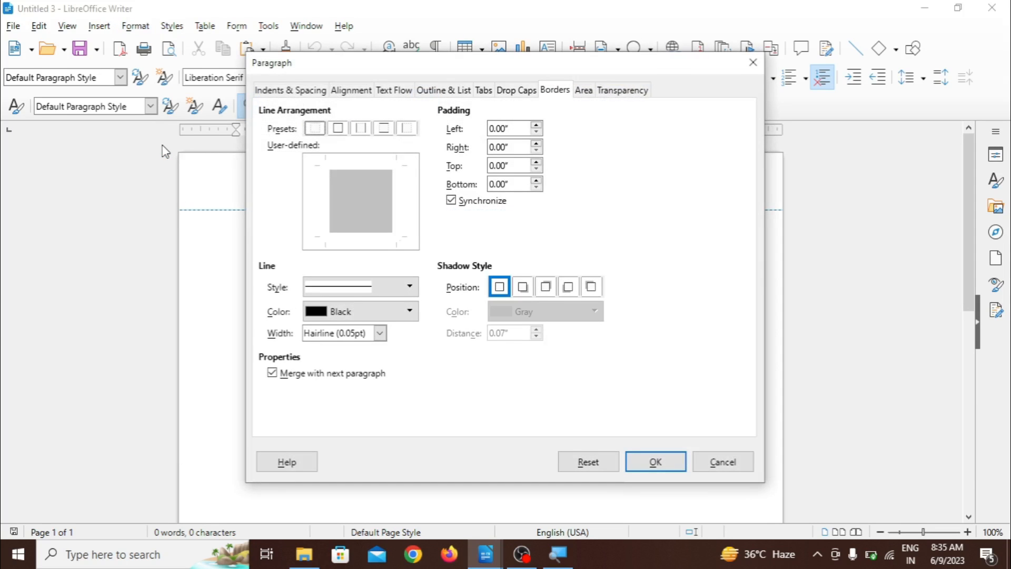
click(354, 90)
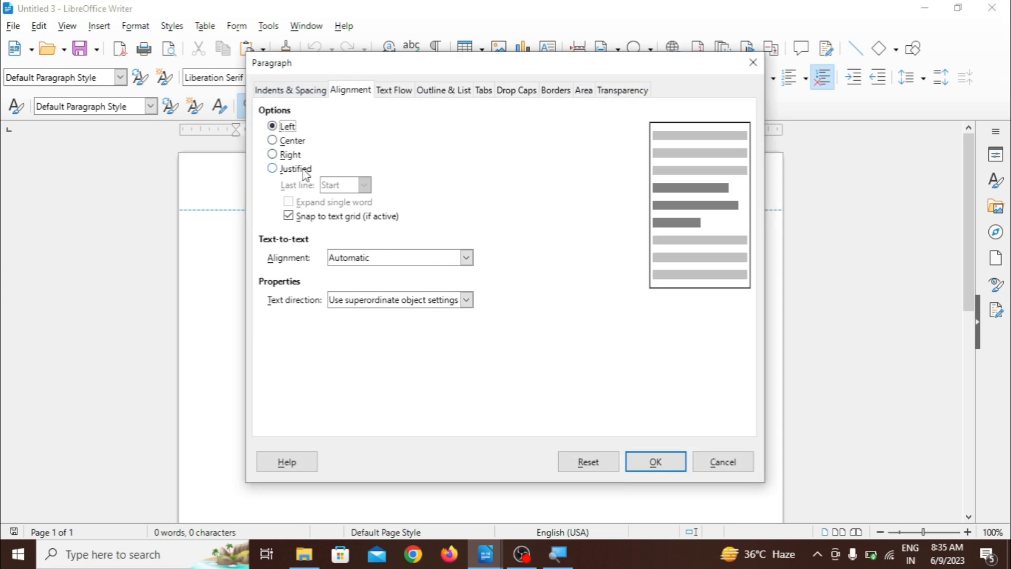
click(294, 90)
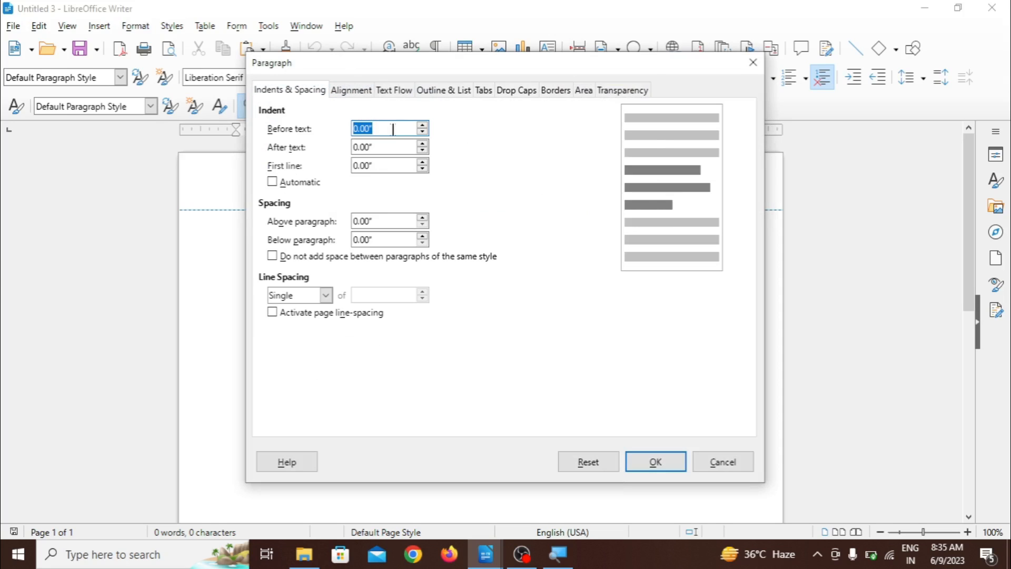
click(422, 125)
click(422, 144)
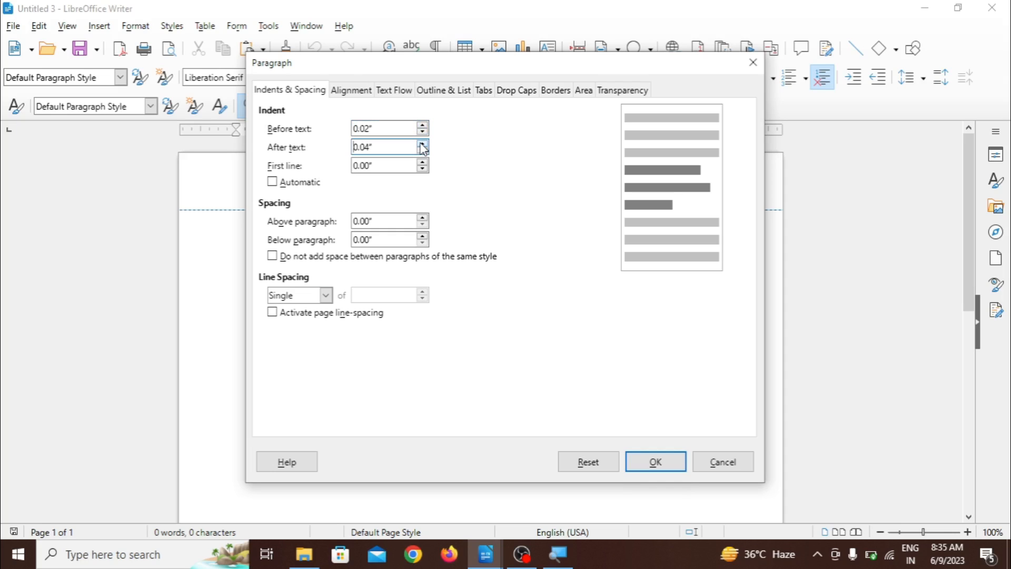
- Increase the paragraph's first-line indent to 1.58"
click(422, 163)
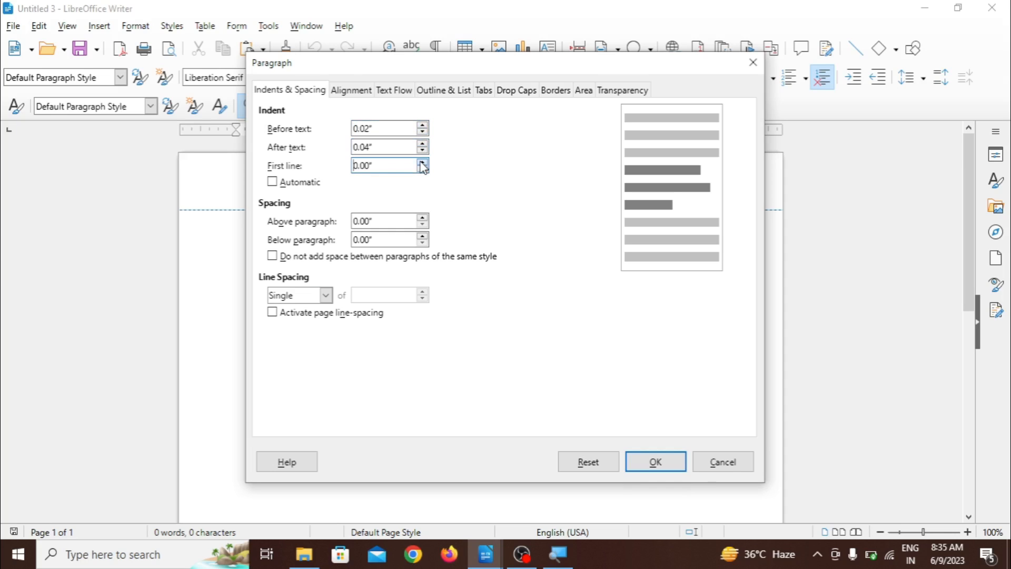
click(422, 163)
click(422, 163)
click(422, 163)
click(422, 162)
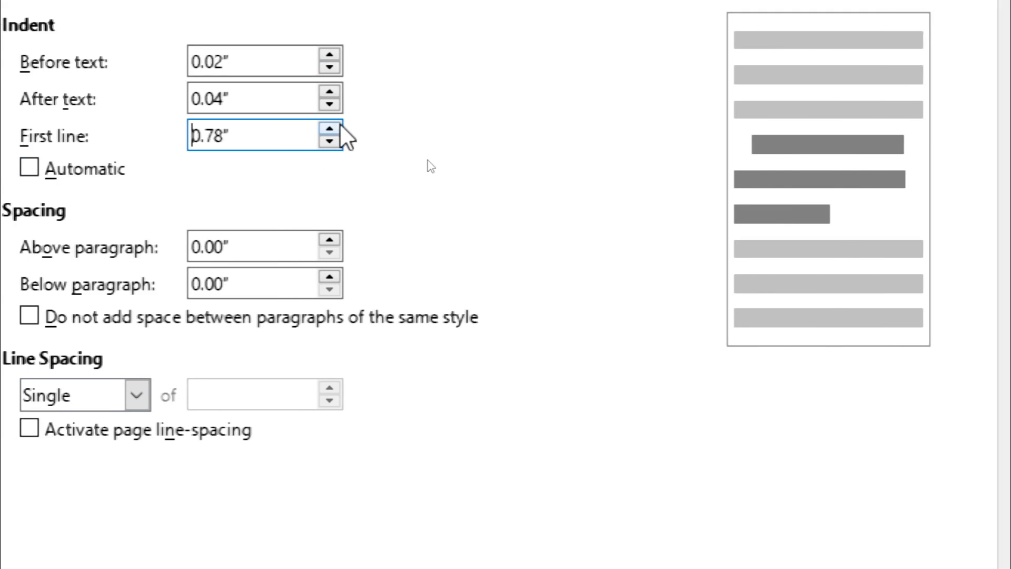
click(329, 129)
click(330, 128)
click(330, 129)
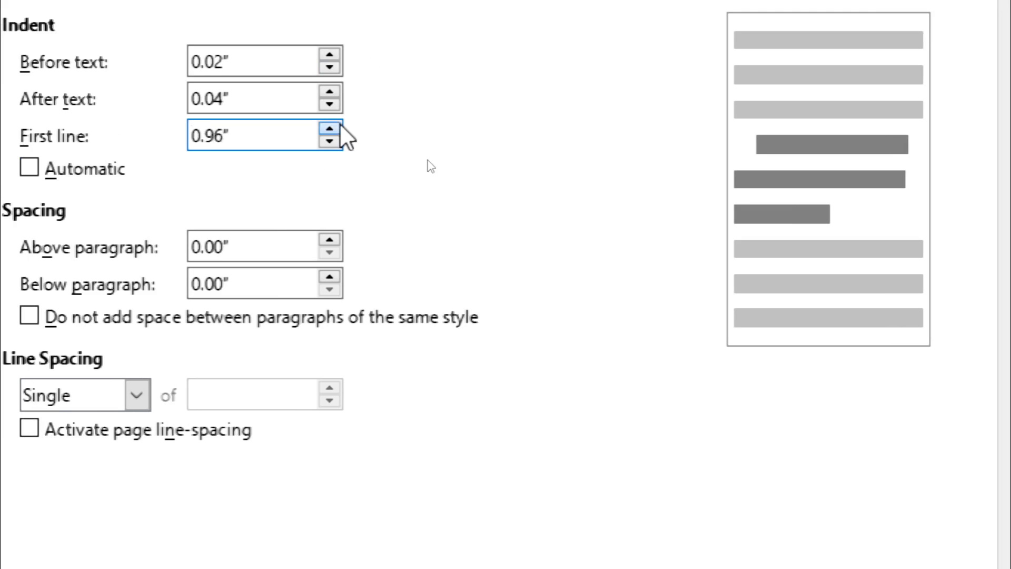
click(329, 128)
click(337, 127)
click(337, 127)
click(337, 128)
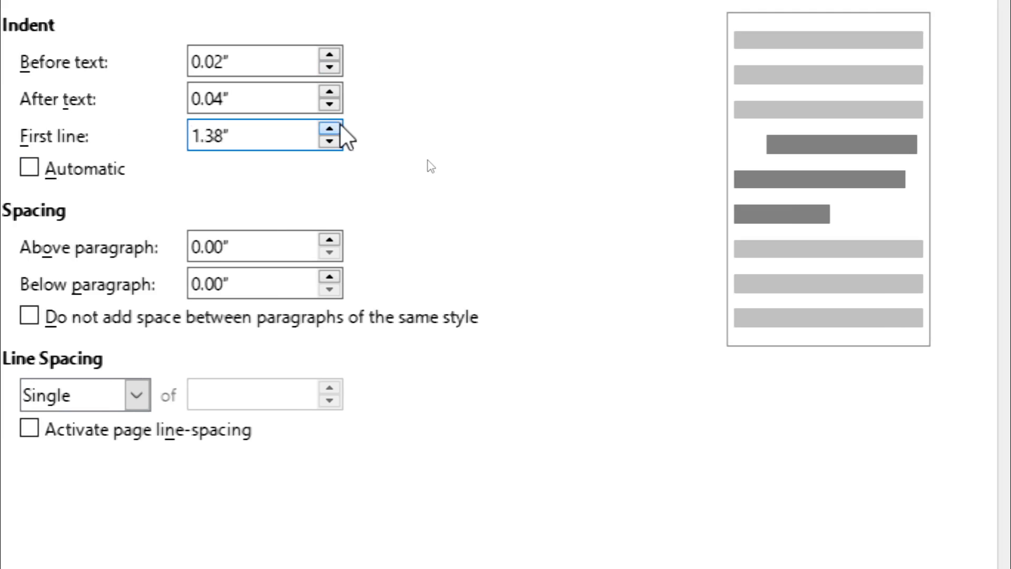
click(337, 128)
click(339, 124)
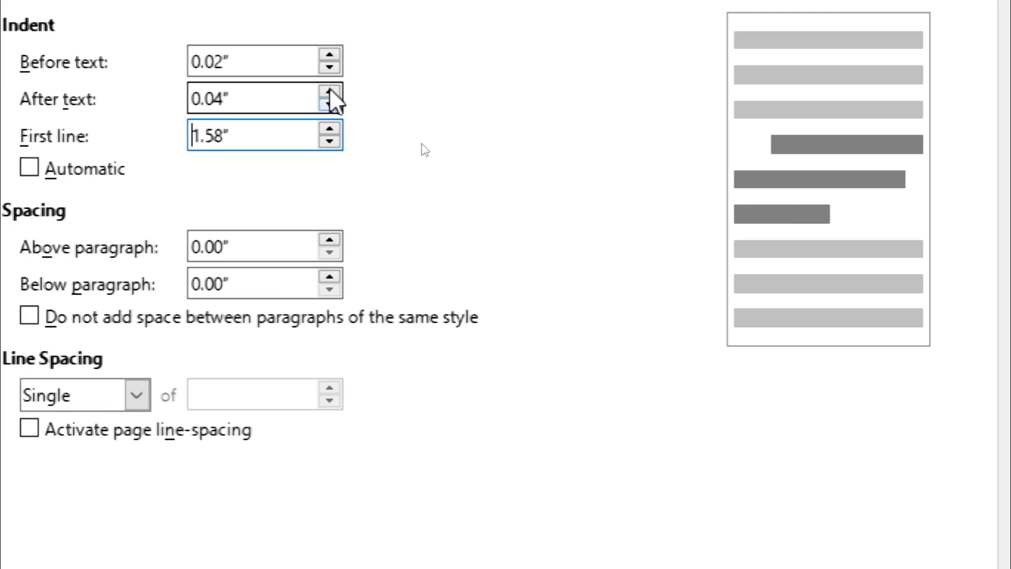
- Lower the paragraph's indent after text to -0.04"
click(328, 104)
click(329, 103)
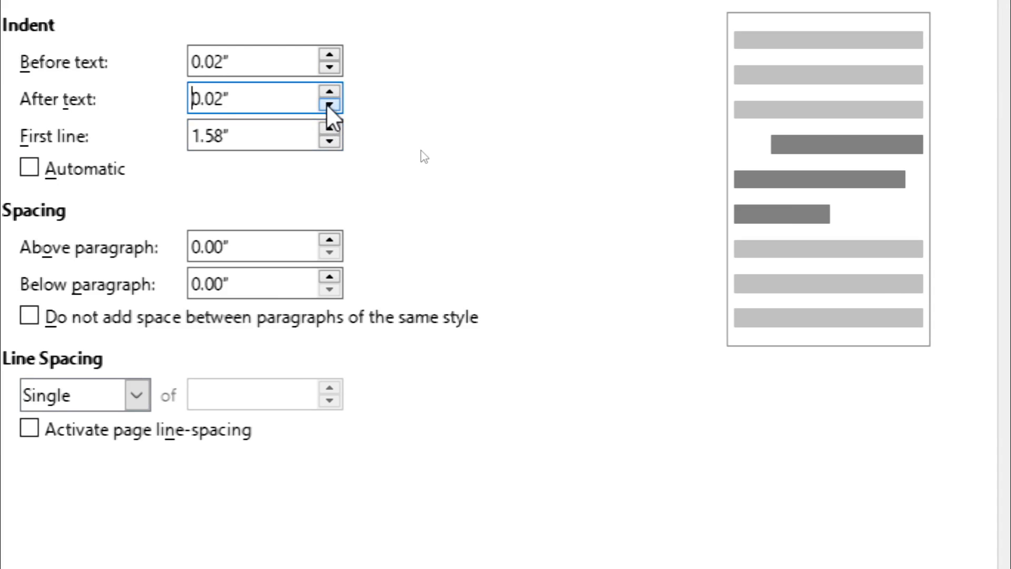
click(329, 104)
click(329, 103)
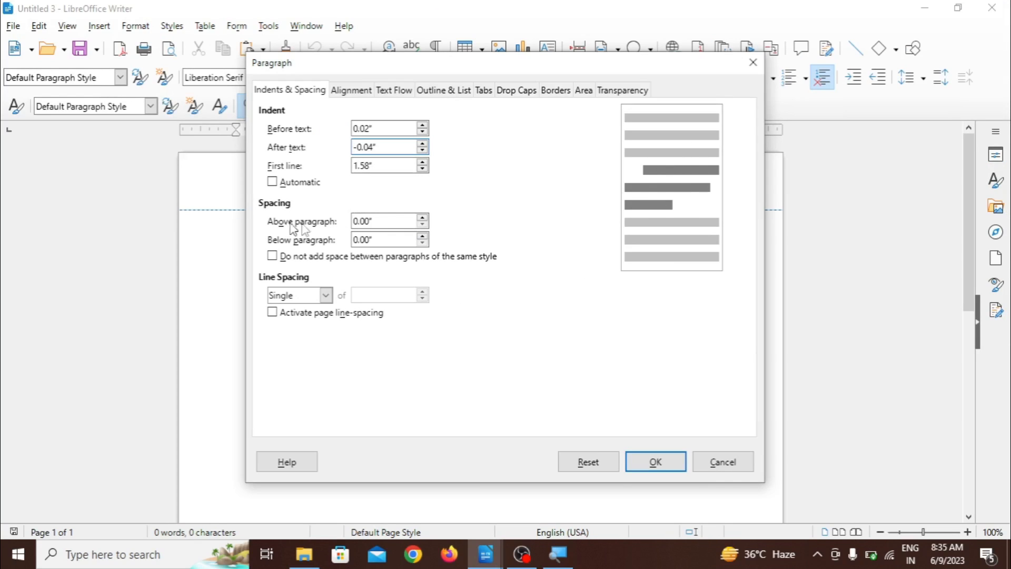
- Set the paragraph spacing to 0.04" above and 0.06" below
click(423, 219)
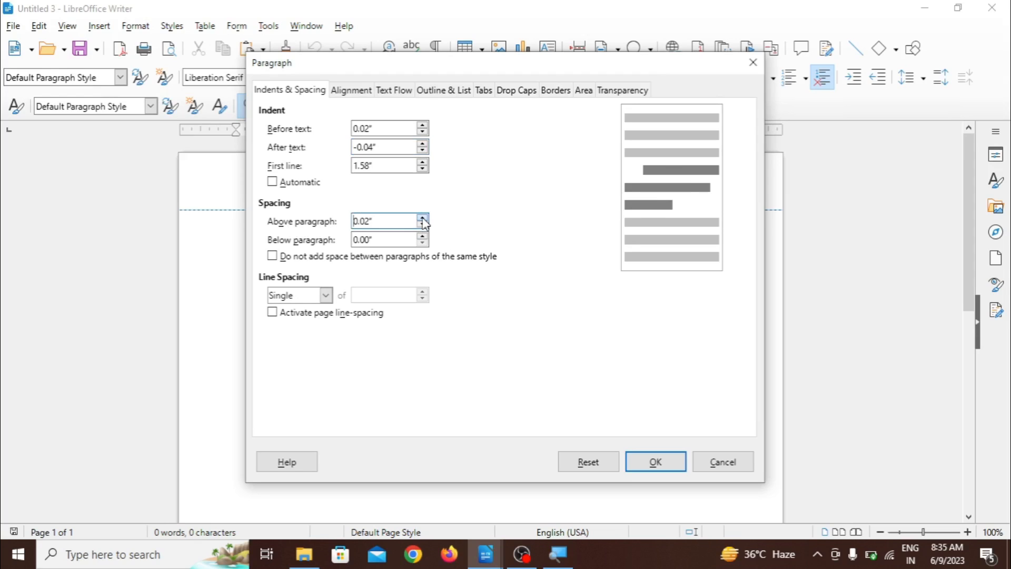
click(422, 219)
click(427, 236)
click(426, 236)
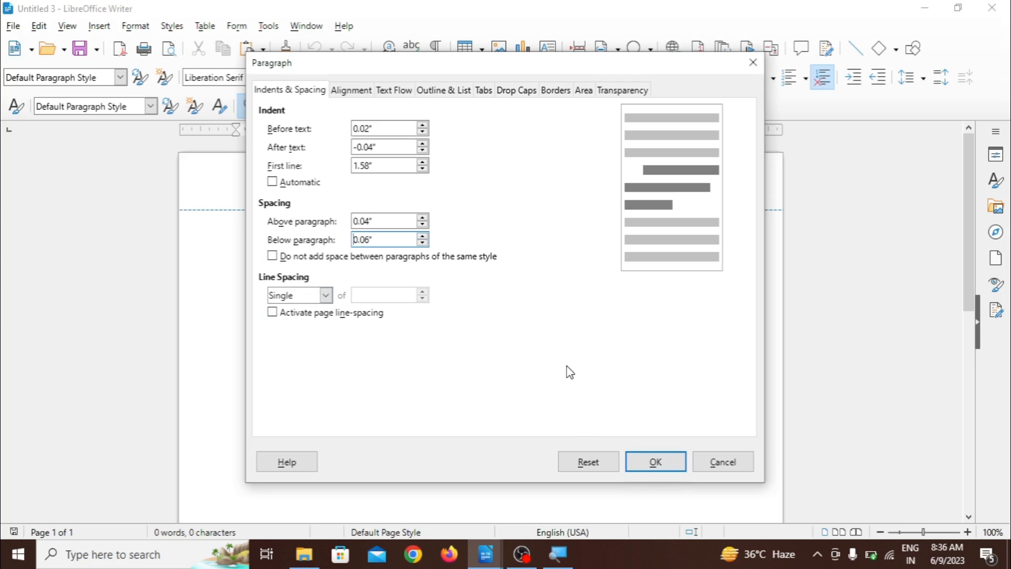
- Review the paragraph's alignment, text flow, outline and list, tabs, drop caps, borders, area and transparency settings
click(352, 91)
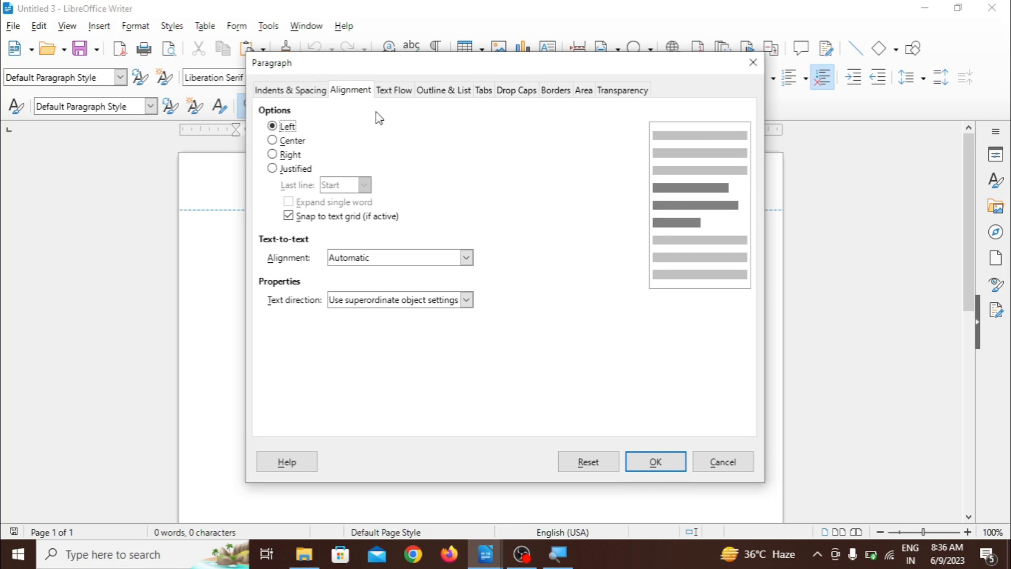
click(390, 92)
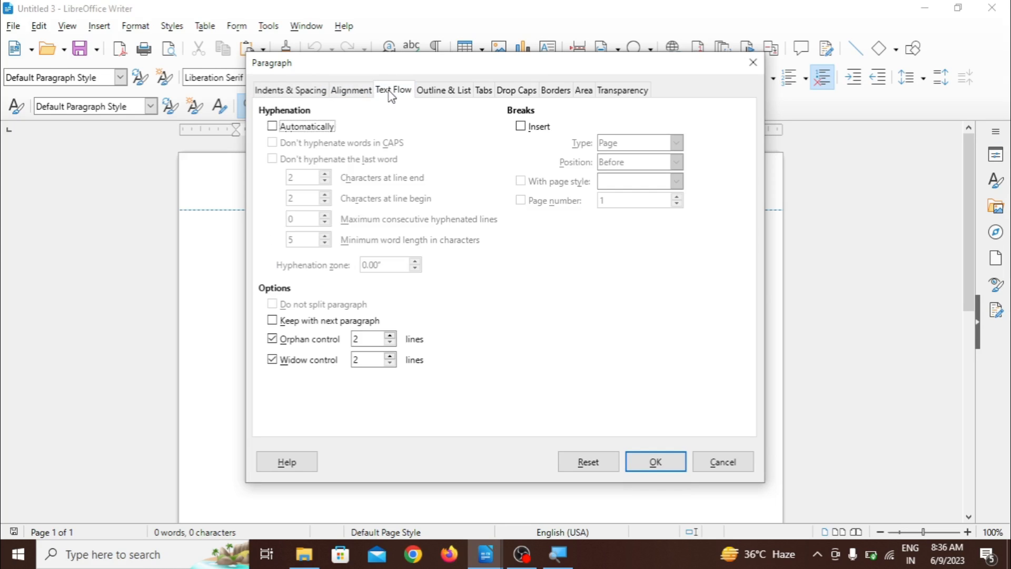
click(428, 92)
click(485, 93)
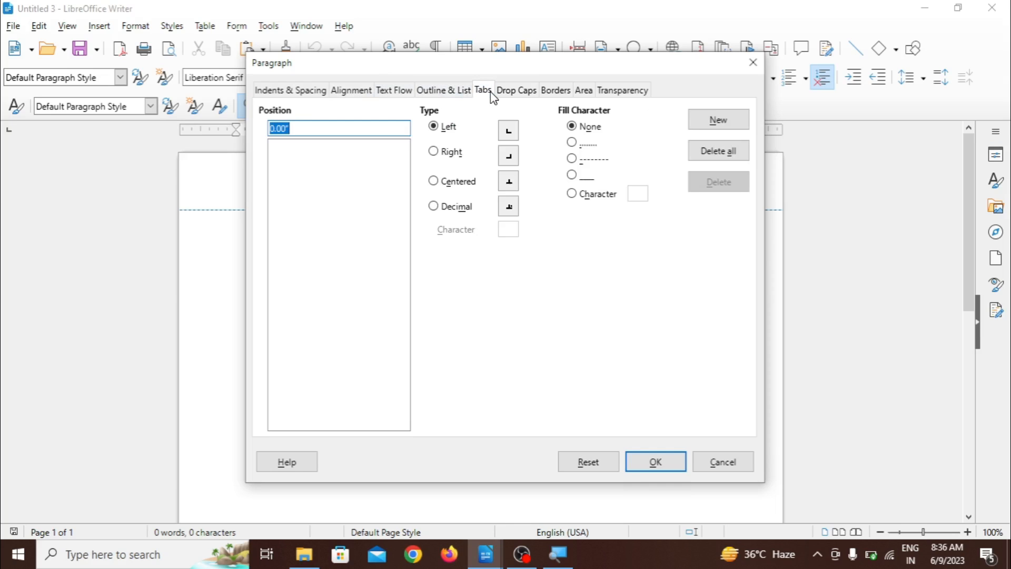
click(512, 94)
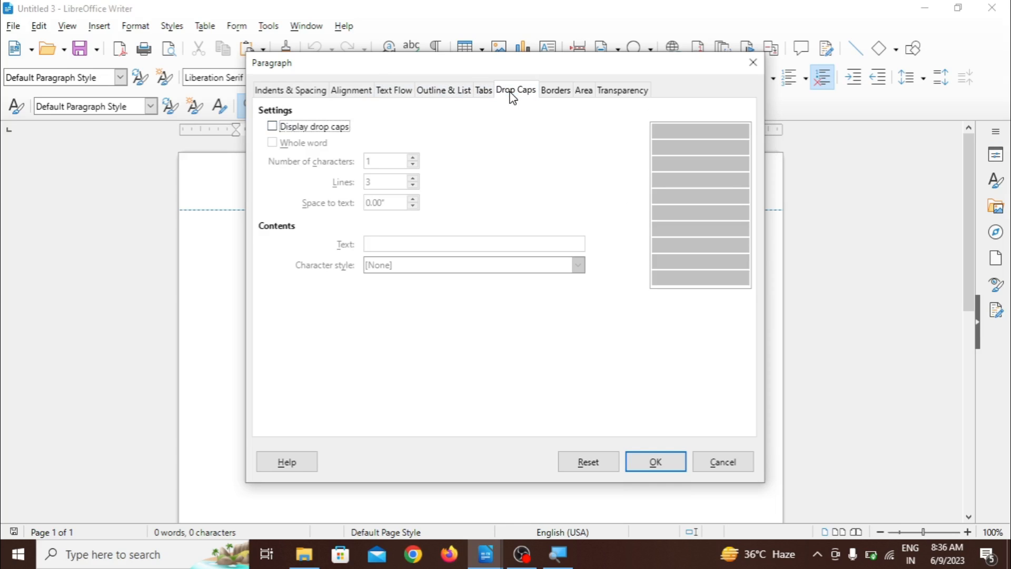
click(557, 95)
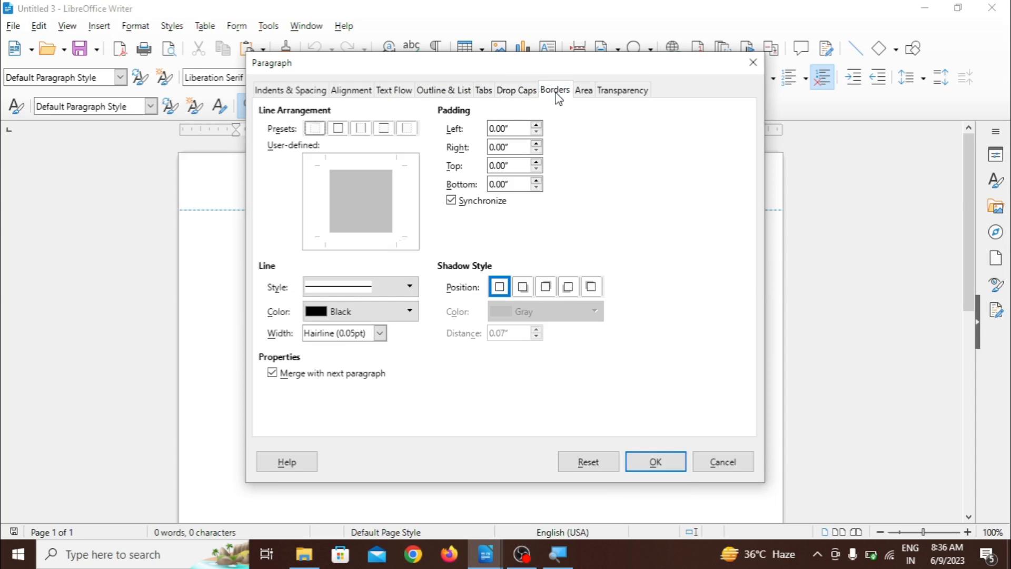
click(585, 95)
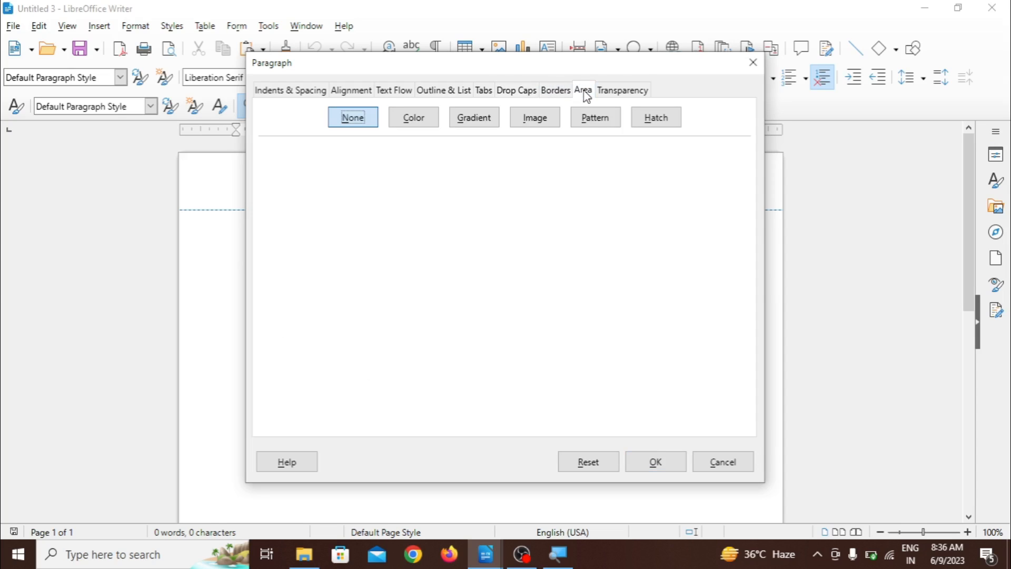
click(614, 94)
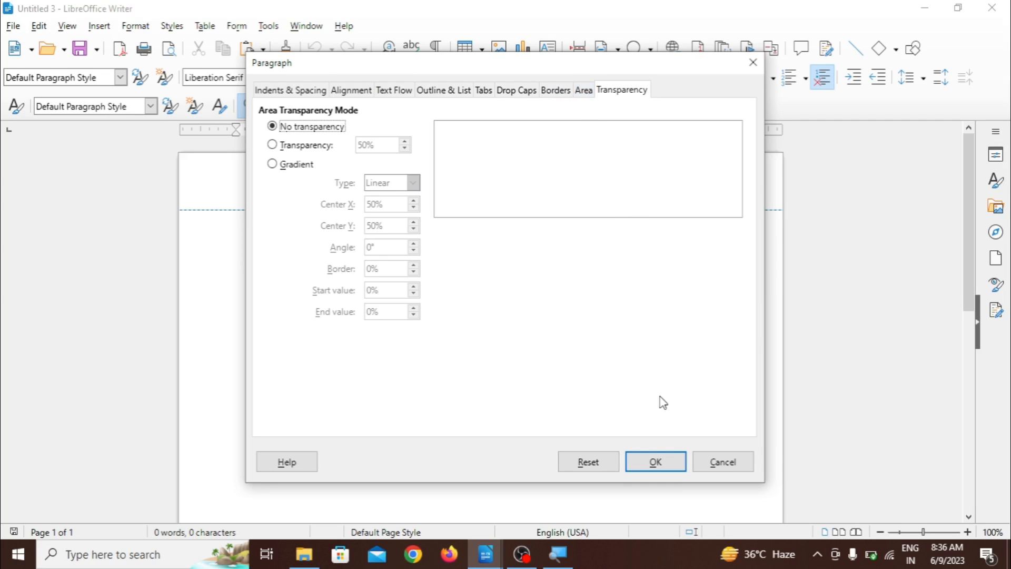
- Apply the paragraph settings and enter two lines of random capital letters beginning with JSHFJKSHDKFHKJSDHFKHSDHFHSDJFHDSK as sample text
click(667, 464)
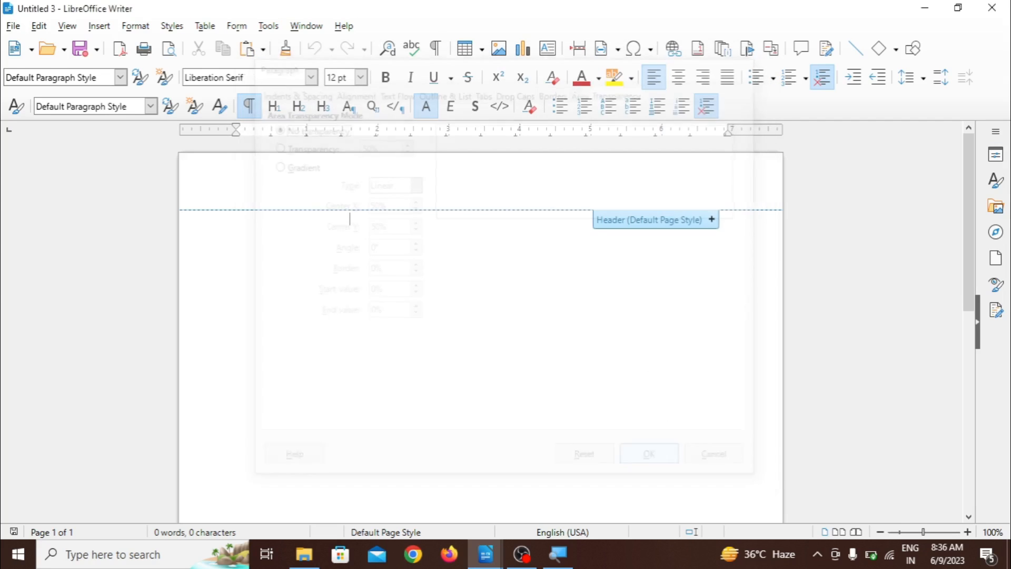
text(JSHFJKSHDKFHKJSDHFKHSDHFHSDJFHDSK)
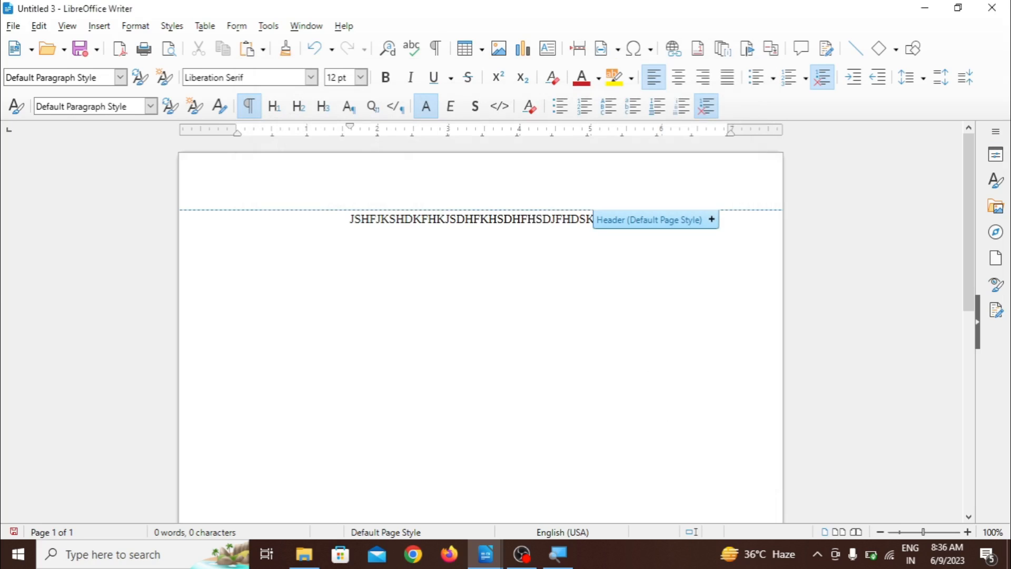
text(FDSFJLDSJFLSJDLFKJSDKLJFLSJDLK)
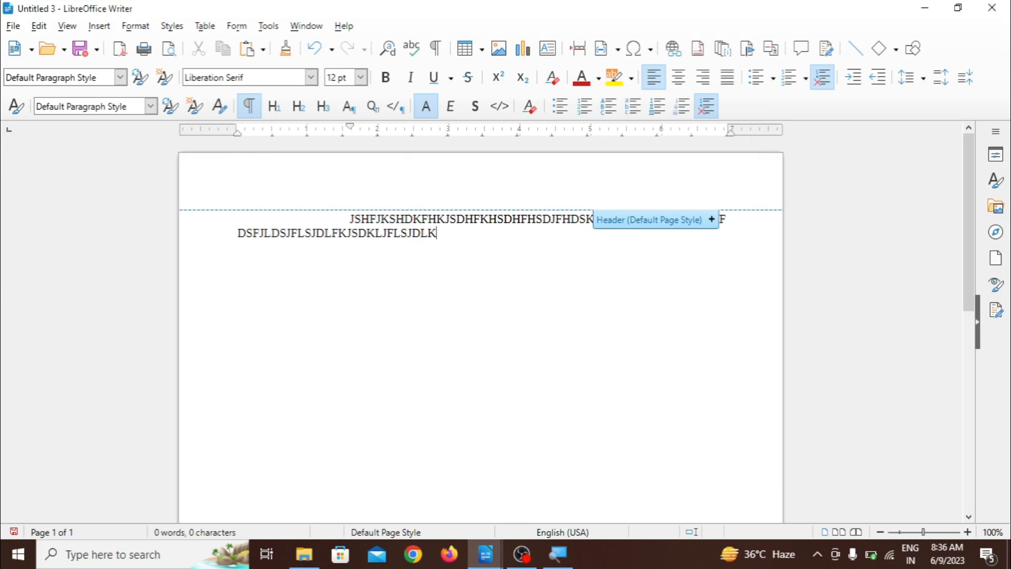
- Extend the first paragraph with random capital letters and add a second sample paragraph beginning with FDSFDSJFLDKSJFLDSJFLKSDJFLKJSDFLKJ
text(FJLKSDJKFLJSDKLJFLKJSDLFJKSDJFLKSJDLKFJSDKJFKLDSJLKFJSDKLJFLKSDJ)
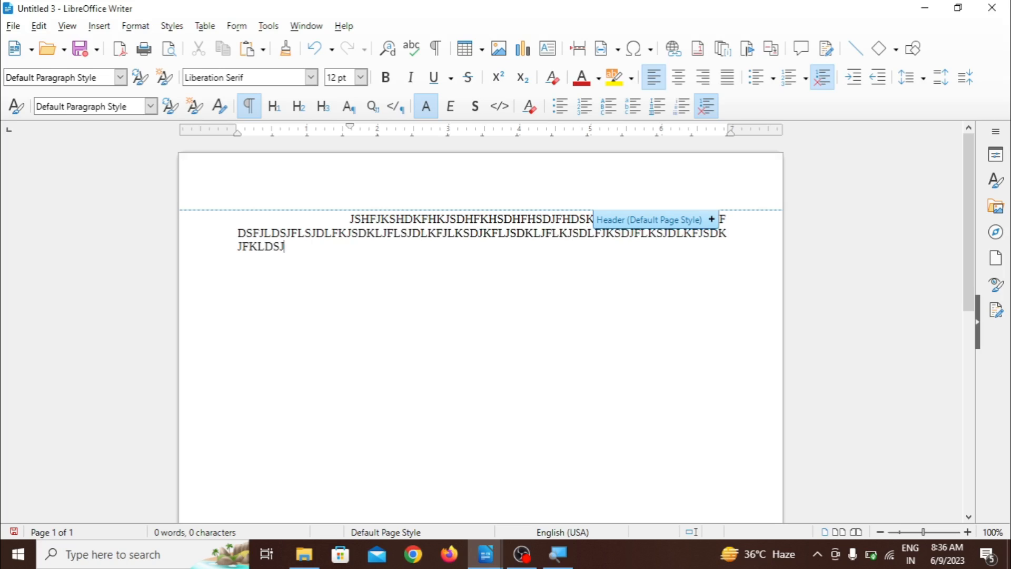
text(KFLJDSKLFJDSKLJFLSDJFLSLDK )
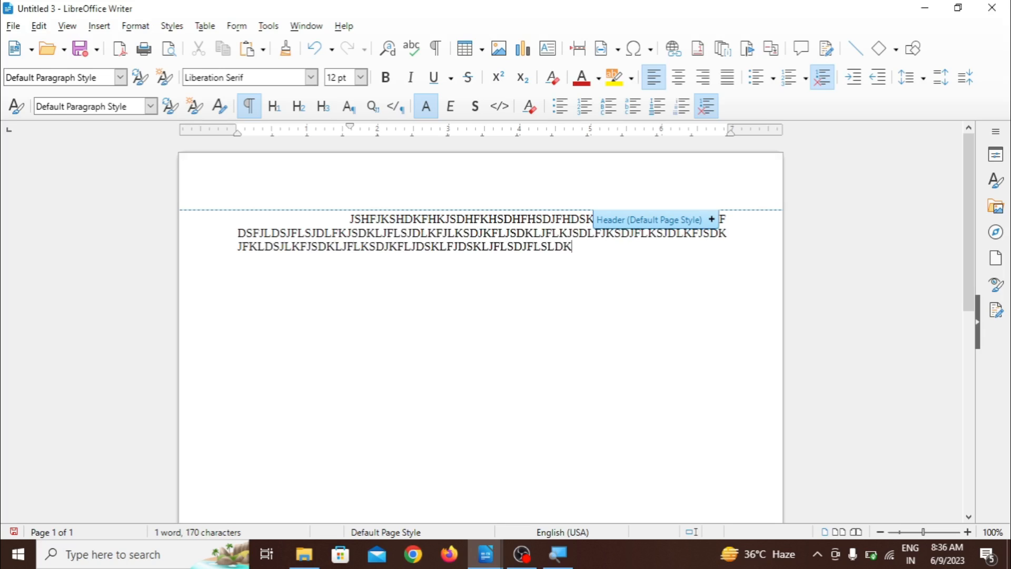
text(FDSFDSJFLDKS)
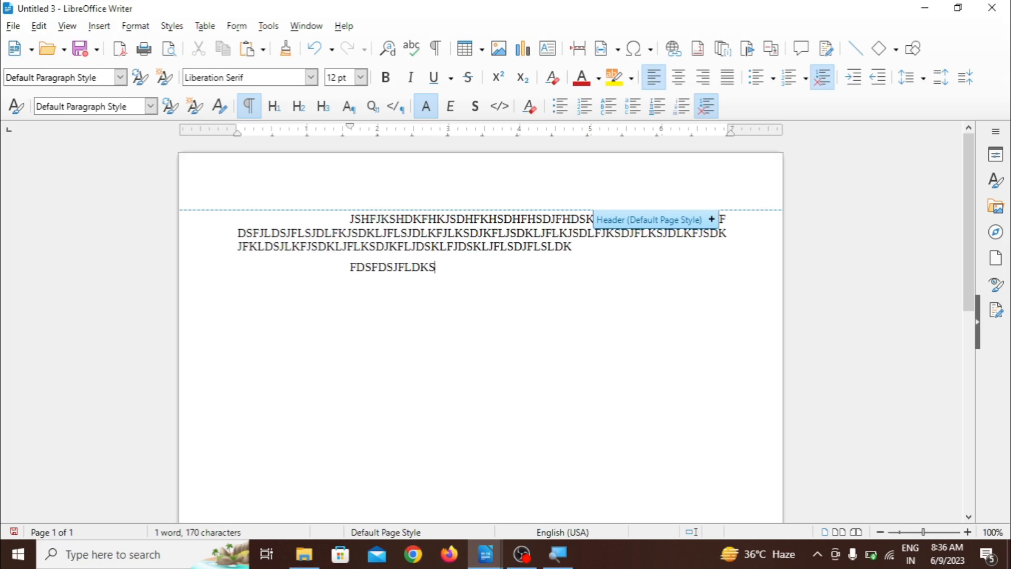
text(JFLDSJFLKSDJFLKJSDFLKJSDLFJKSDKLJFLDSKJFSKDLJFL)
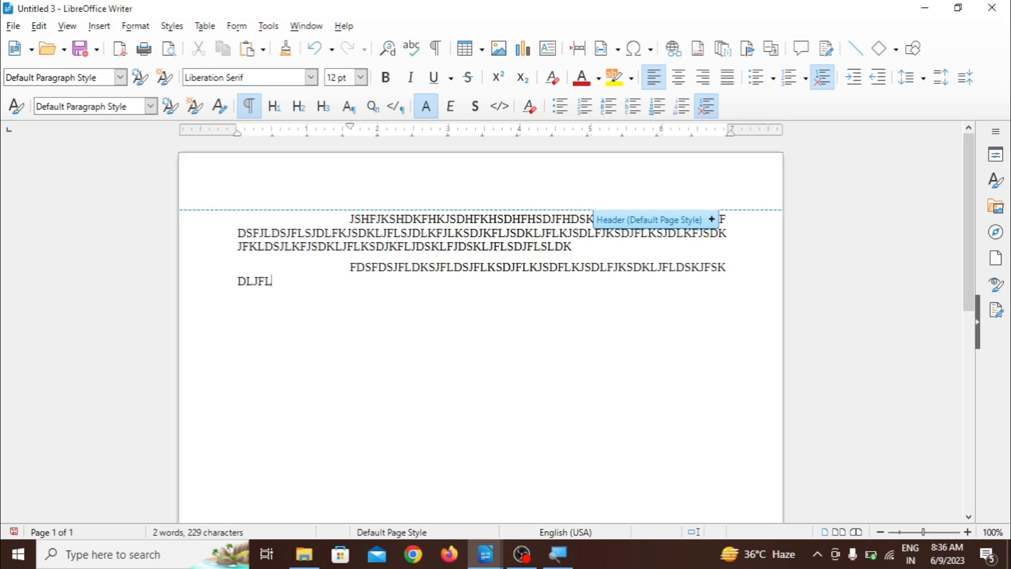
- Format the second paragraph as an unordered list
click(138, 29)
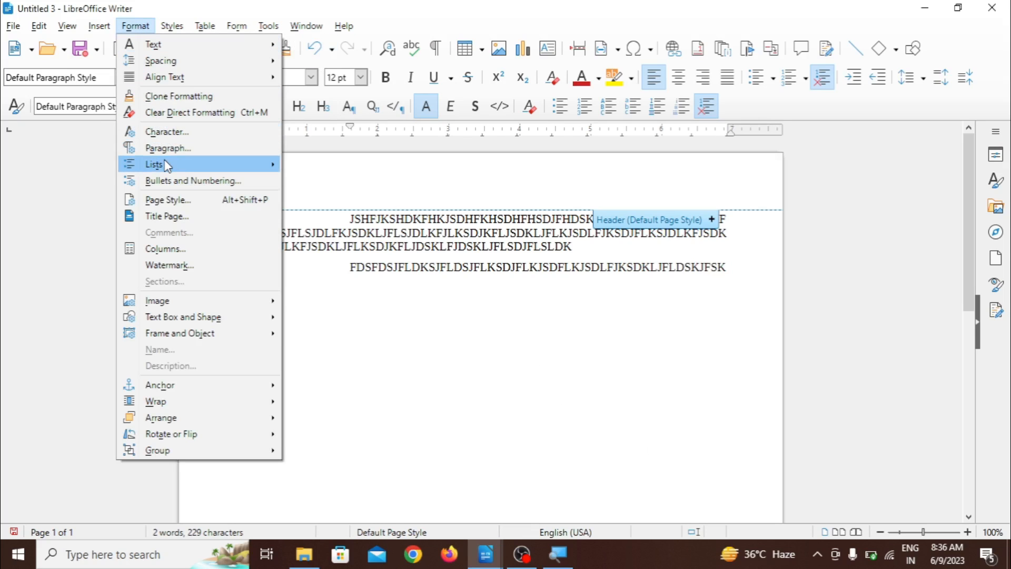
mouse_move(163, 164)
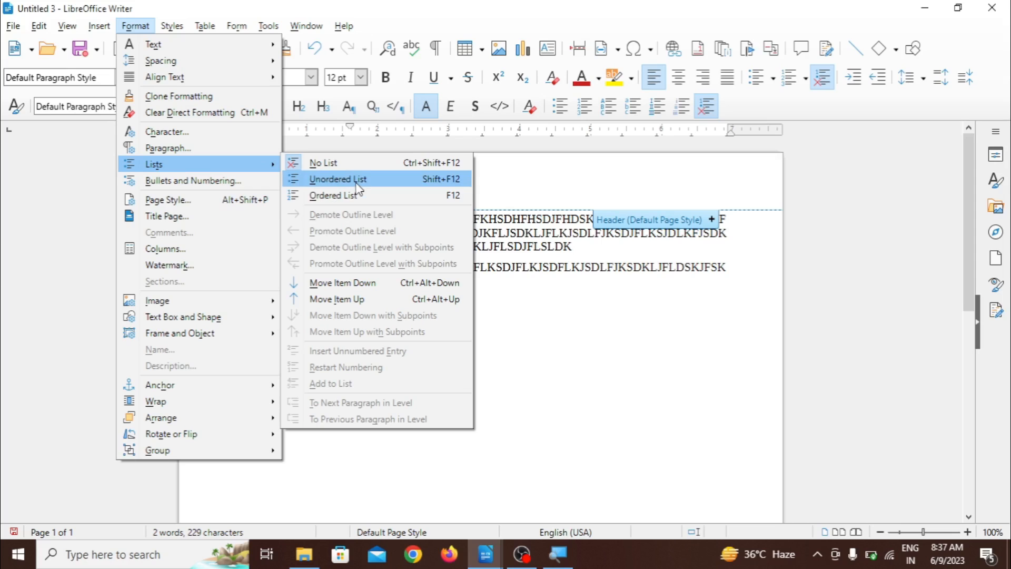
click(433, 182)
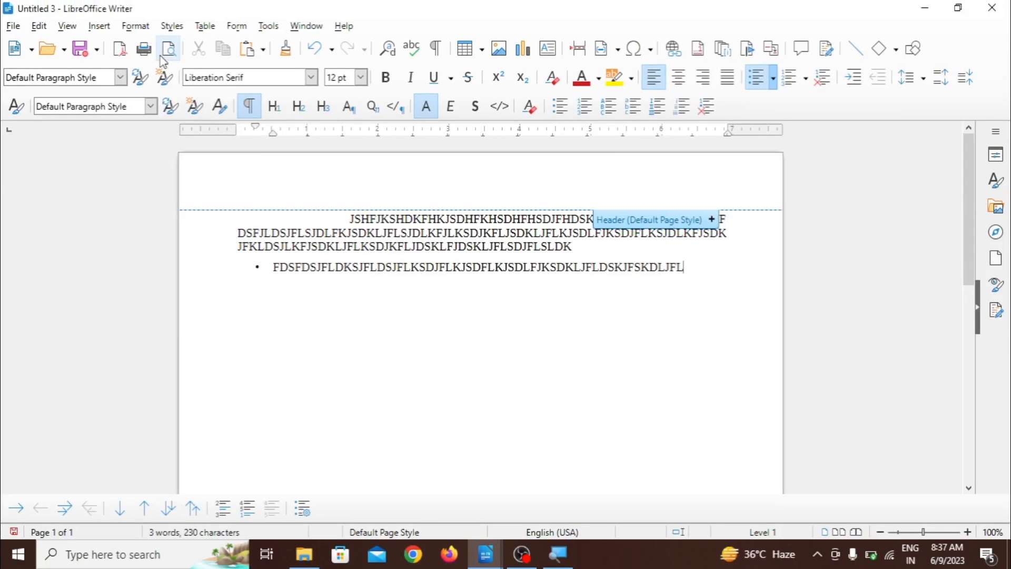
- Format the second paragraph as an ordered list
click(134, 26)
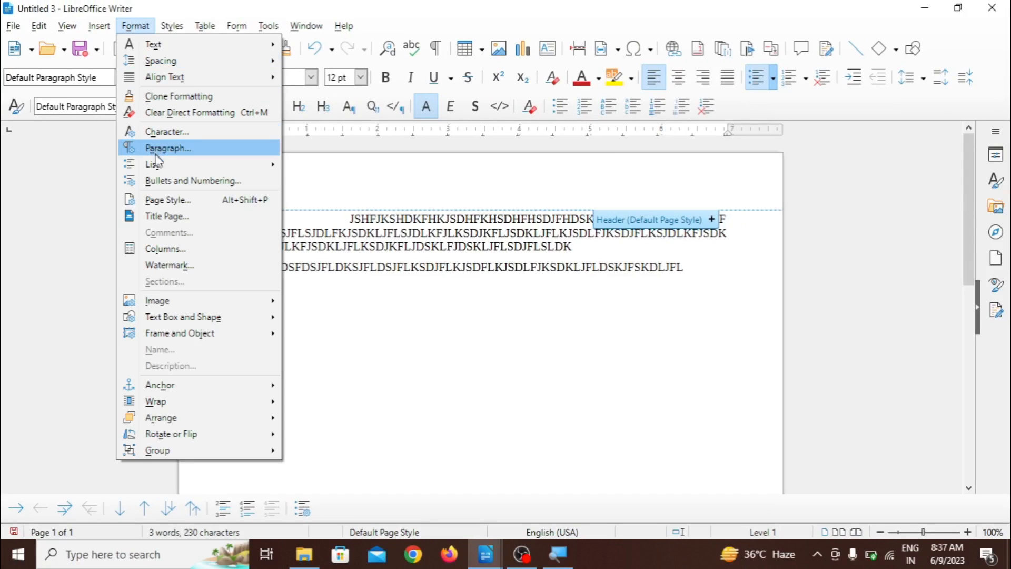
mouse_move(156, 166)
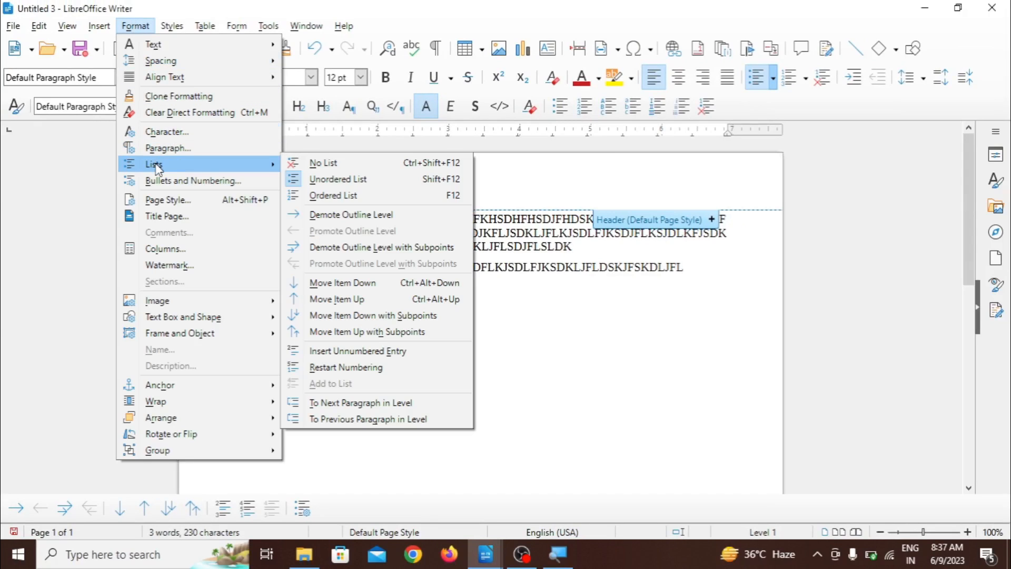
click(320, 195)
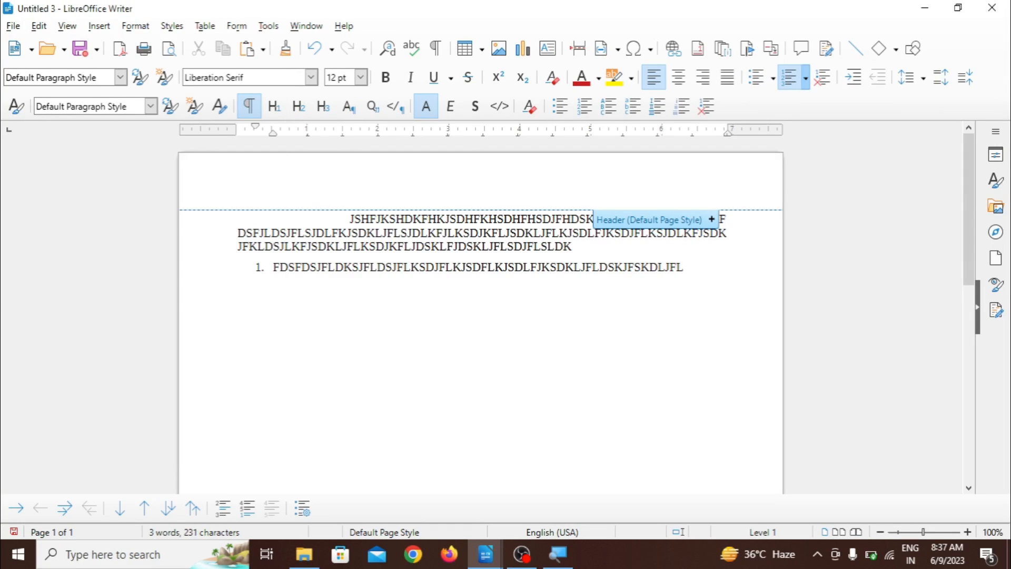
- Extend the first numbered item with AJDASJDJASD and add four more items of random capitals, from DADKJASKJDLJASKJDLKASD to ADJASKDJKALSJDAKSDJASDJLKA
text(AJDASJDJASD)
key(Return)
text(DADKJASKJ)
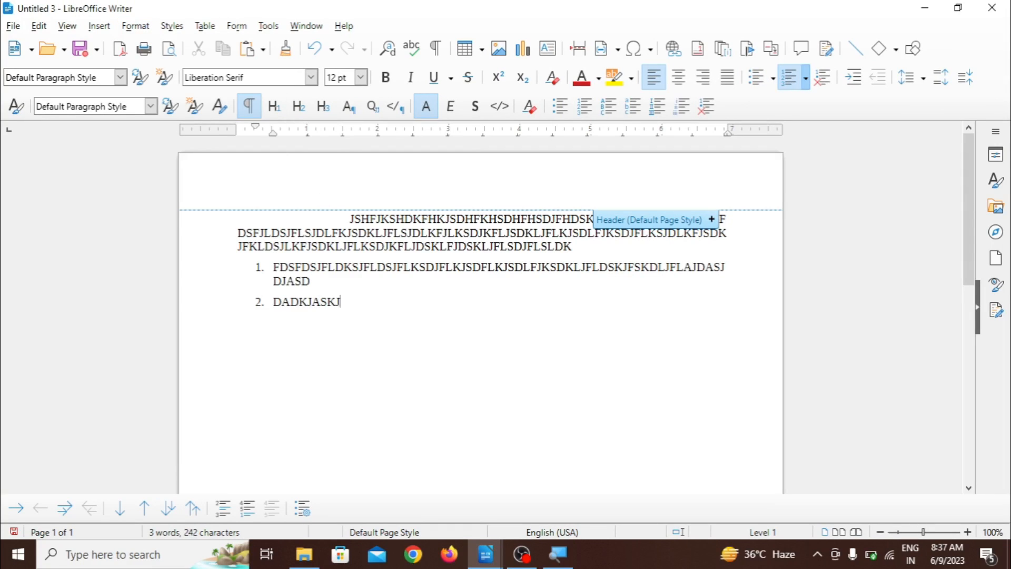
text(DLJASKJDLKASD)
key(Return)
text(ADASDJASLKJDLASDKAS)
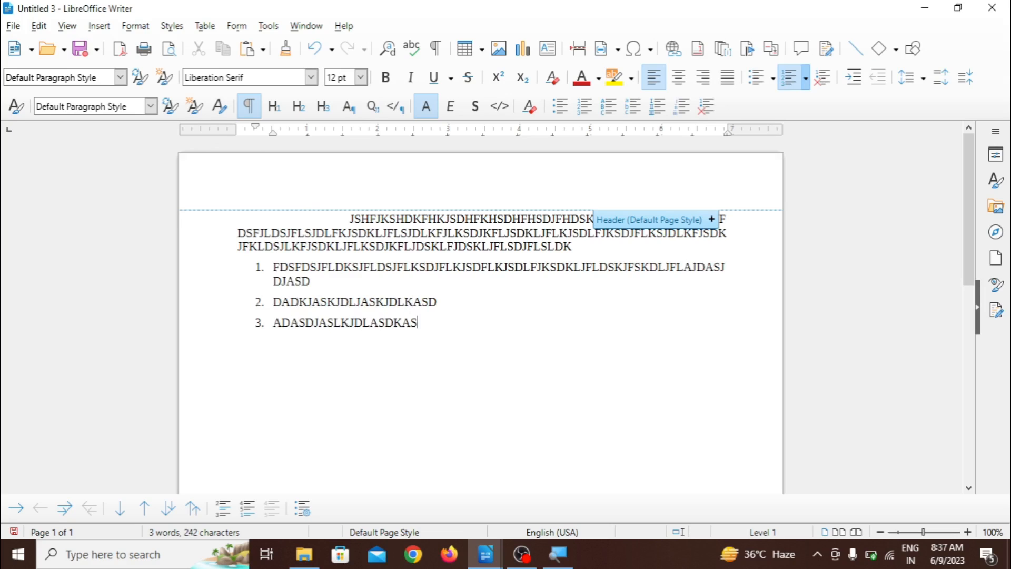
text(DKLASD)
key(Return)
text(ADASDKKASJDLKJASKLJDLAS)
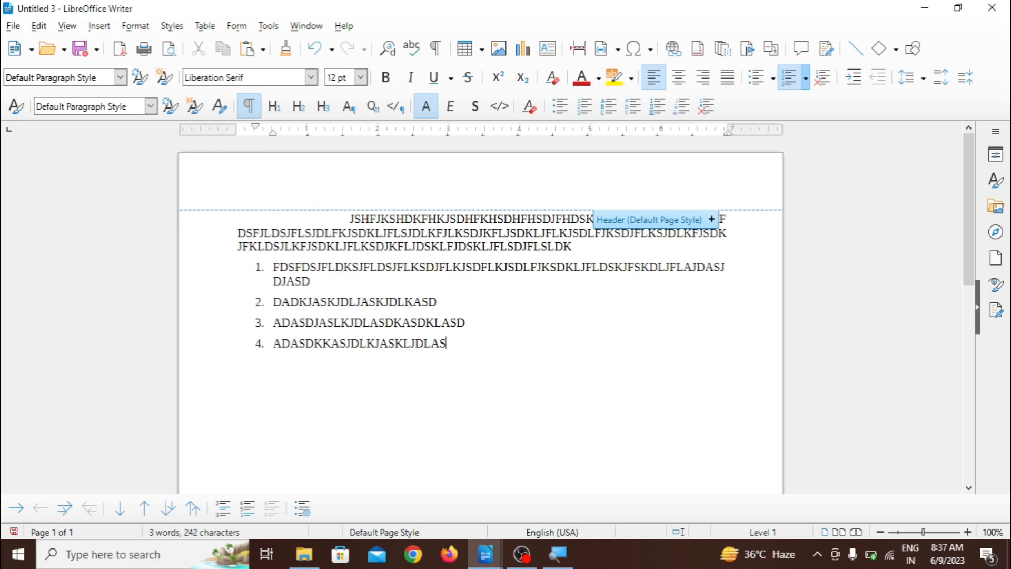
text(JKDAKL)
key(Return)
text(ADJASKDJKALSJD)
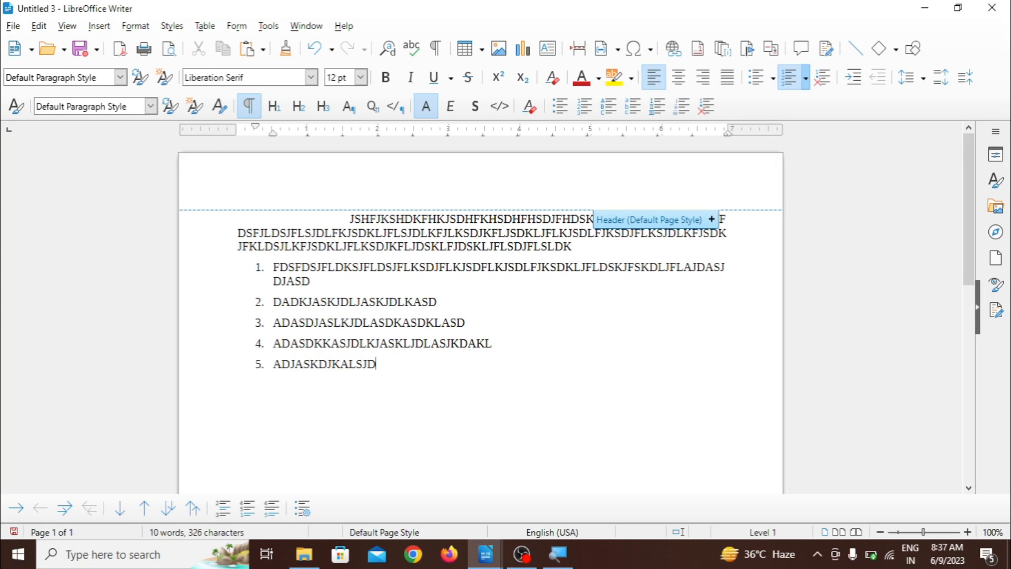
text(AKSDJASDJLKA)
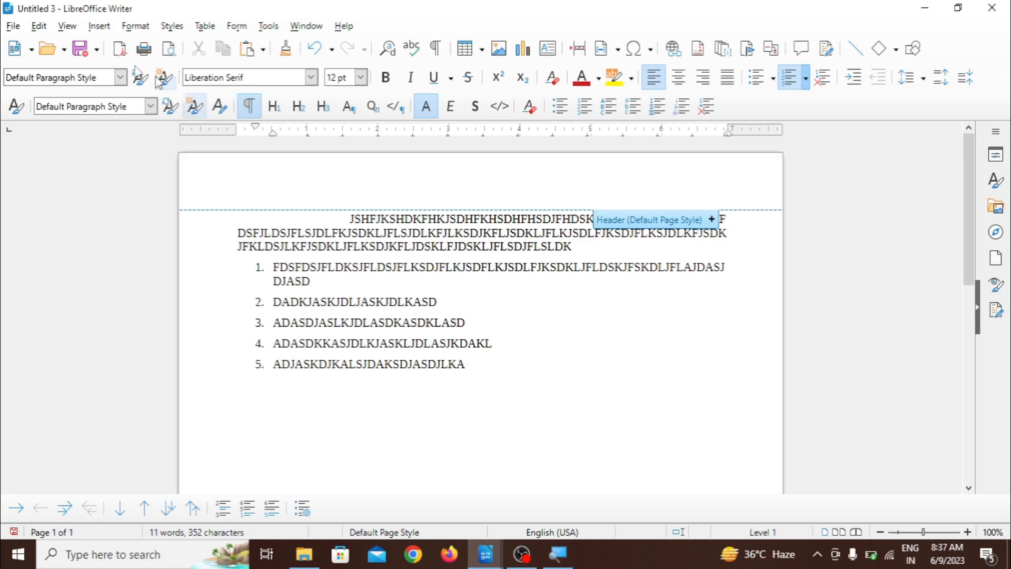
- Remove the list formatting from the fifth numbered item
click(135, 26)
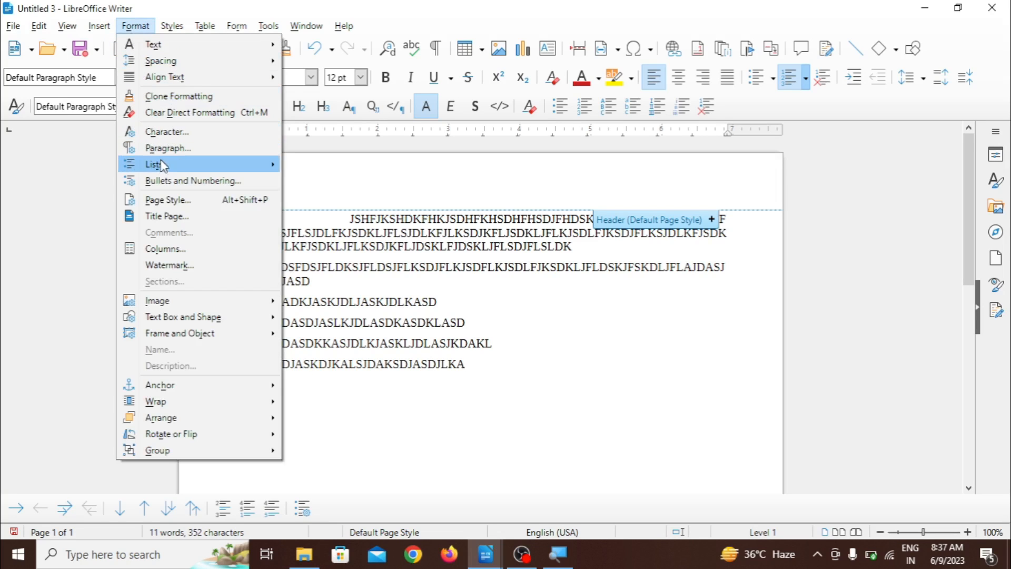
mouse_move(160, 164)
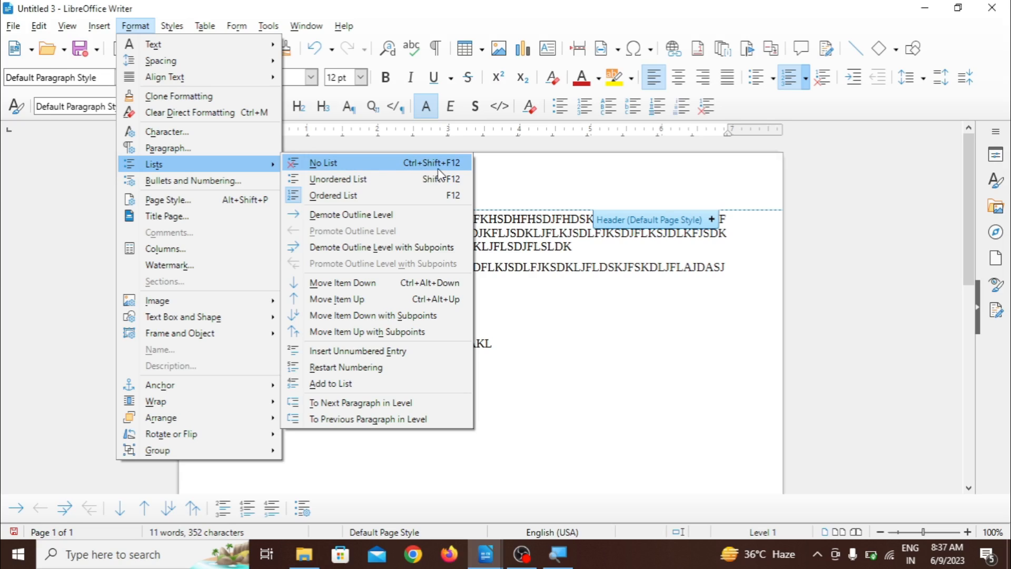
click(358, 167)
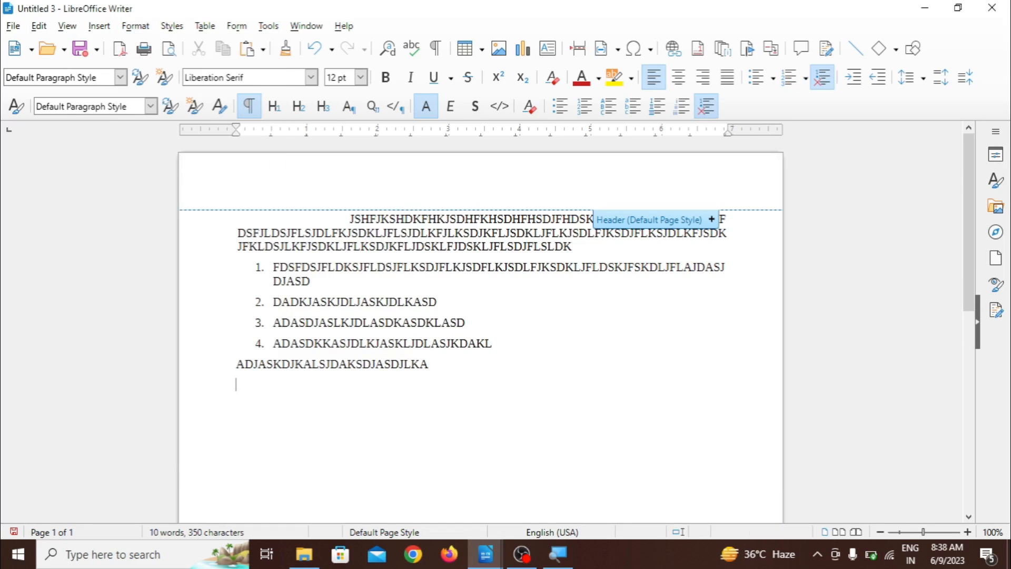
- Add three plain paragraphs below the list reading SADASJDASD, ASDASDJKASKDAS and DASDASDAS
text(SADASJDASD)
key(Return)
text(ASDASDJKASKDAS)
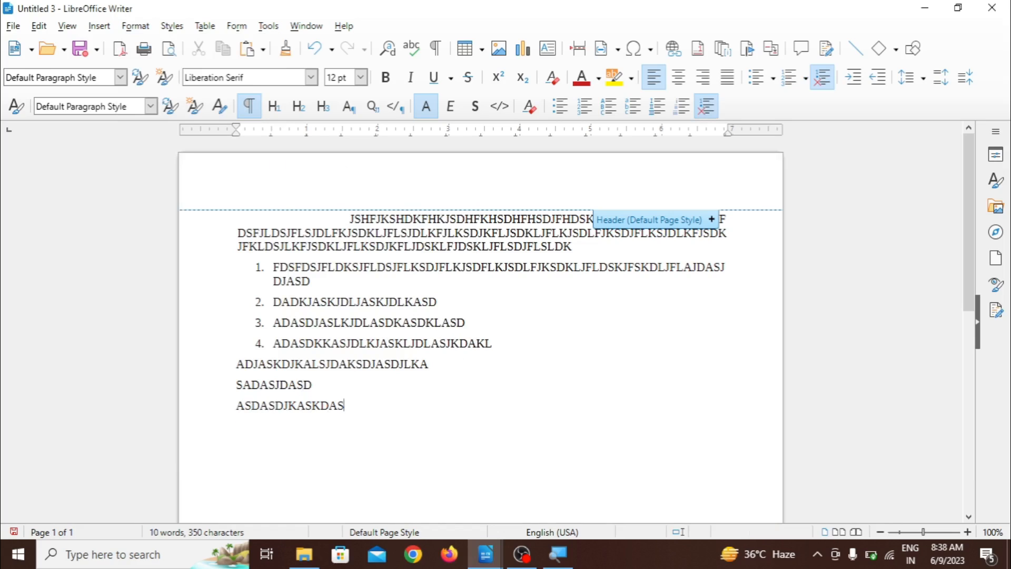
key(Return)
text(DASDASDAS)
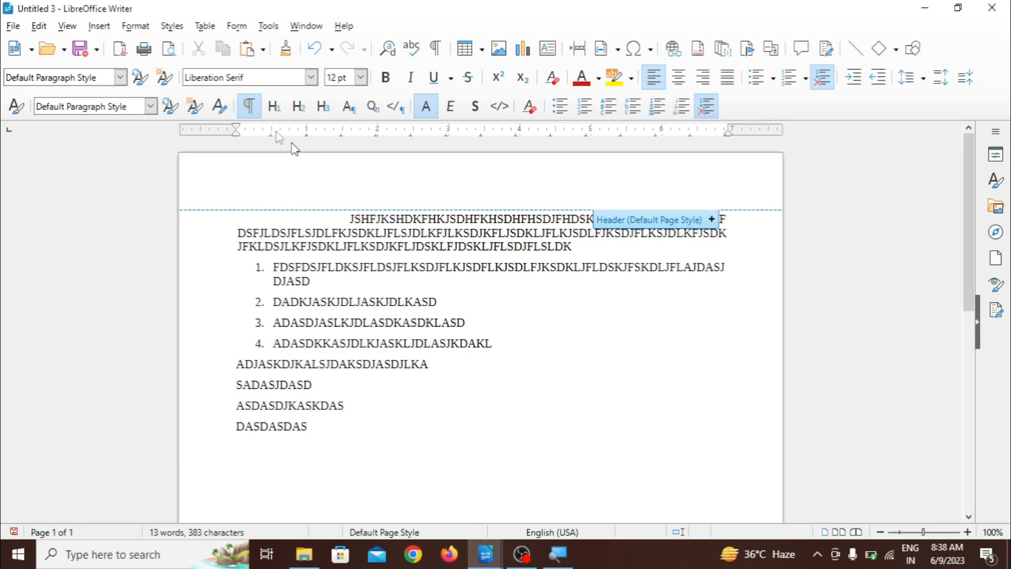
- Look over the list formatting commands and dismiss the low-battery warning
click(135, 26)
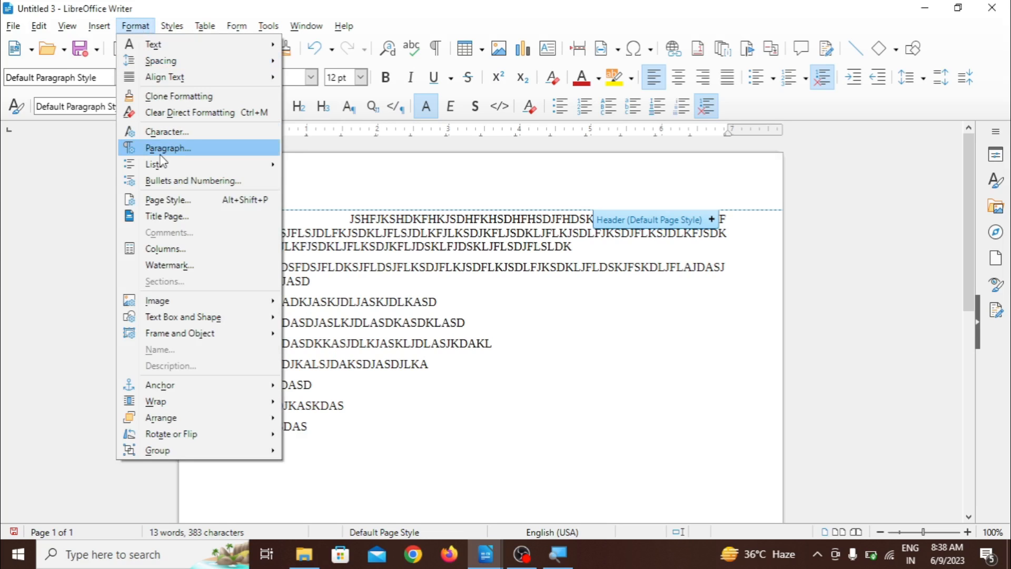
mouse_move(231, 165)
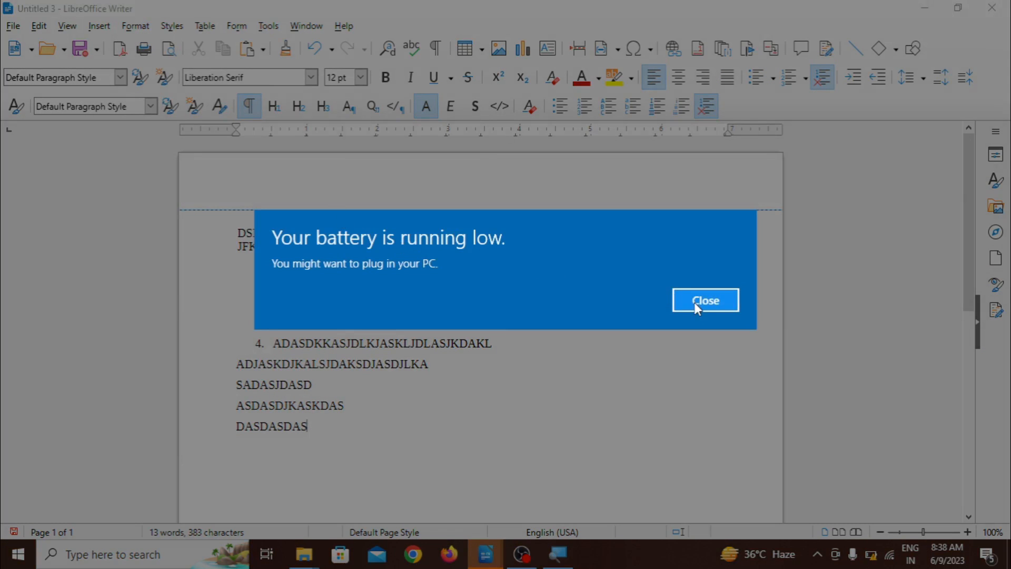
click(716, 305)
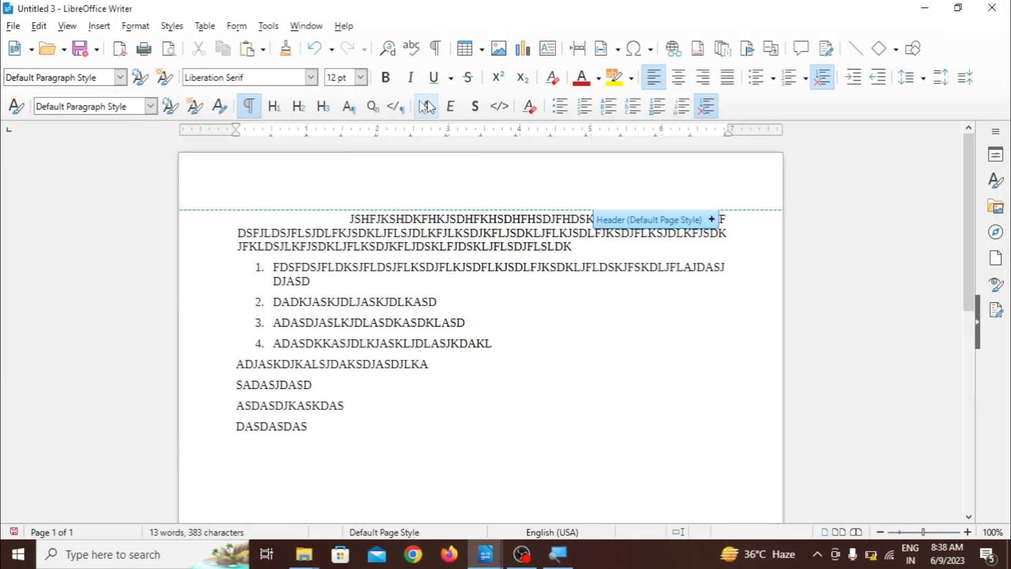
- Format the DASDASDAS paragraph with solid large square bullets
click(132, 27)
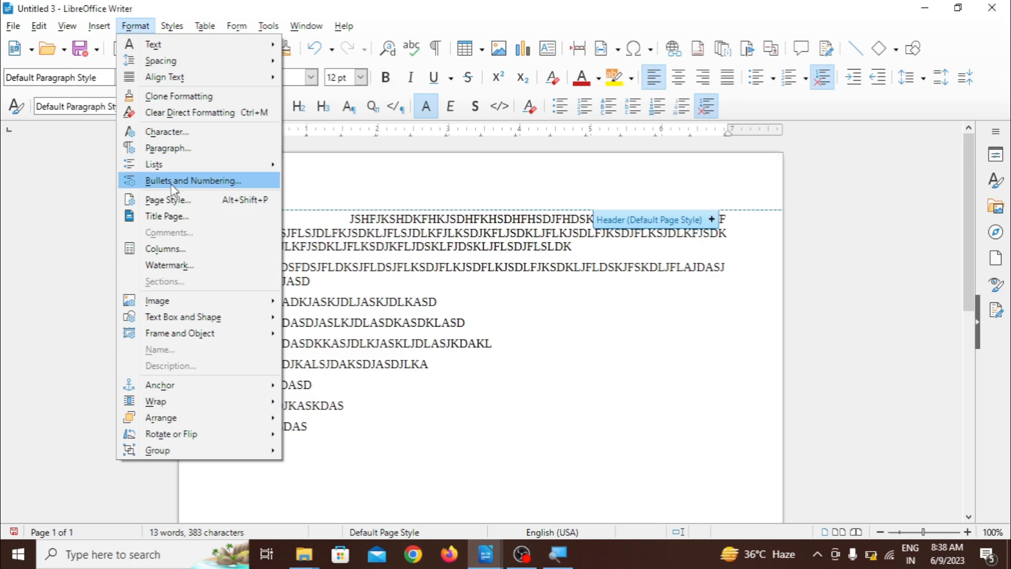
click(172, 184)
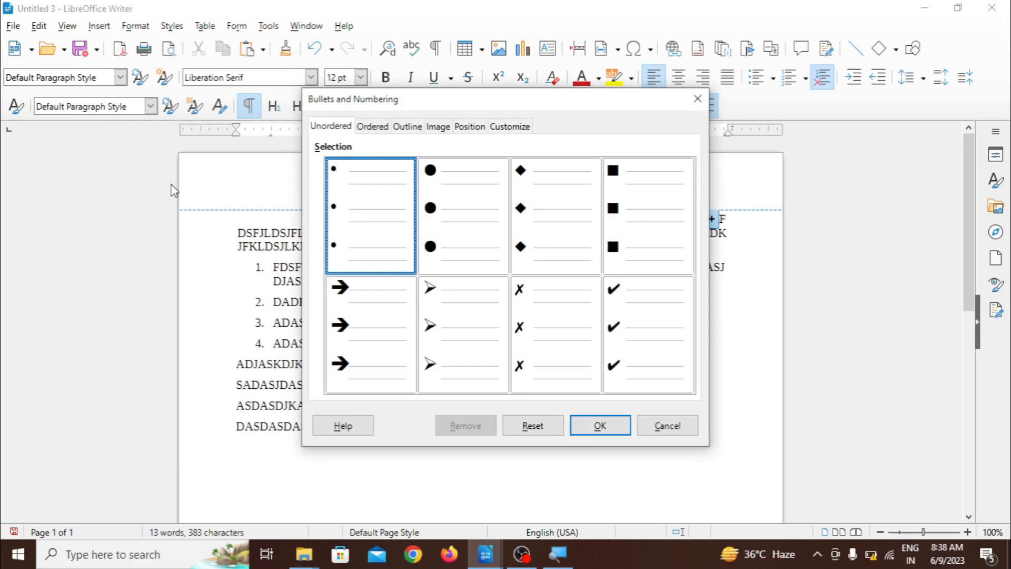
click(462, 219)
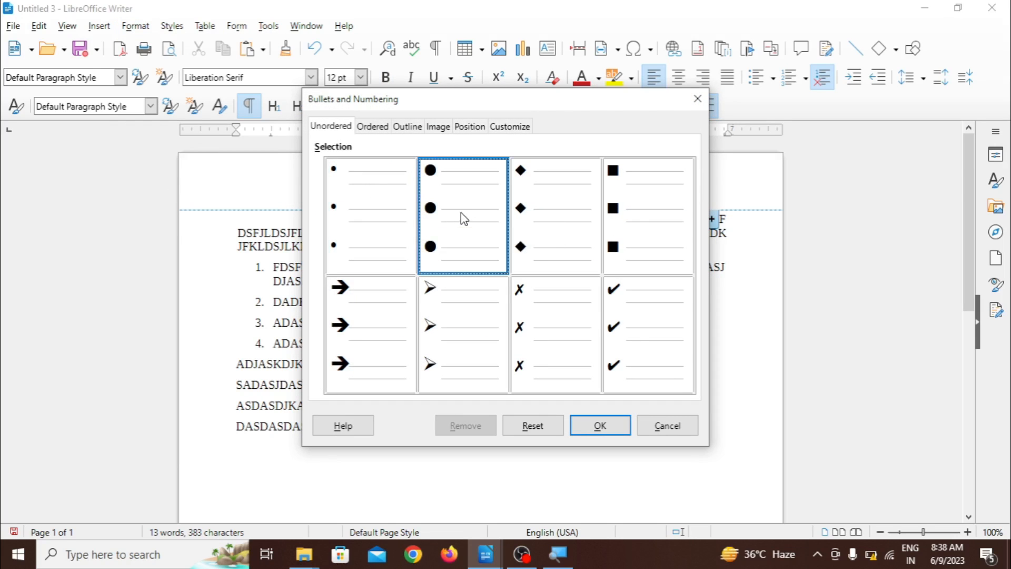
click(532, 251)
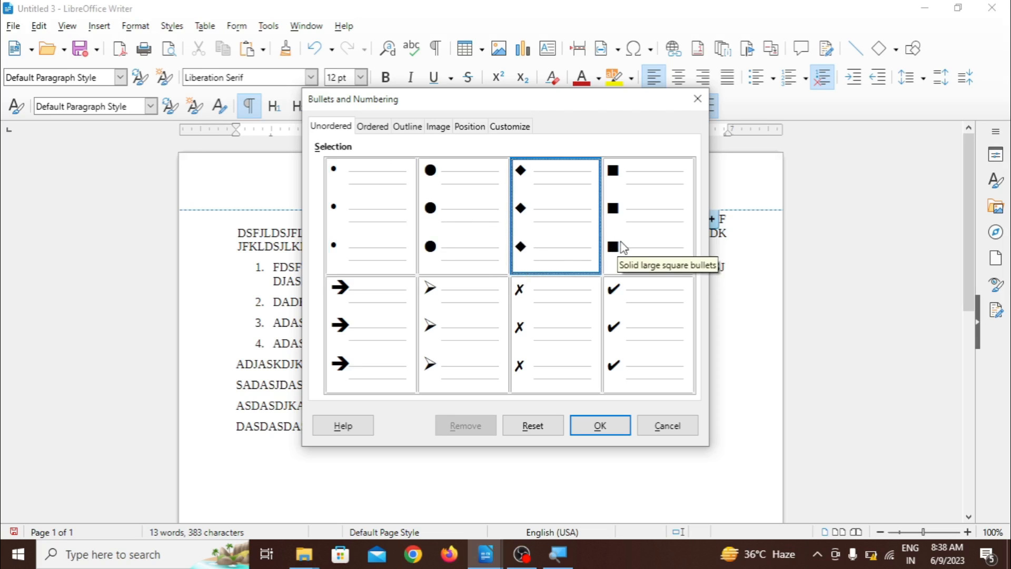
click(621, 250)
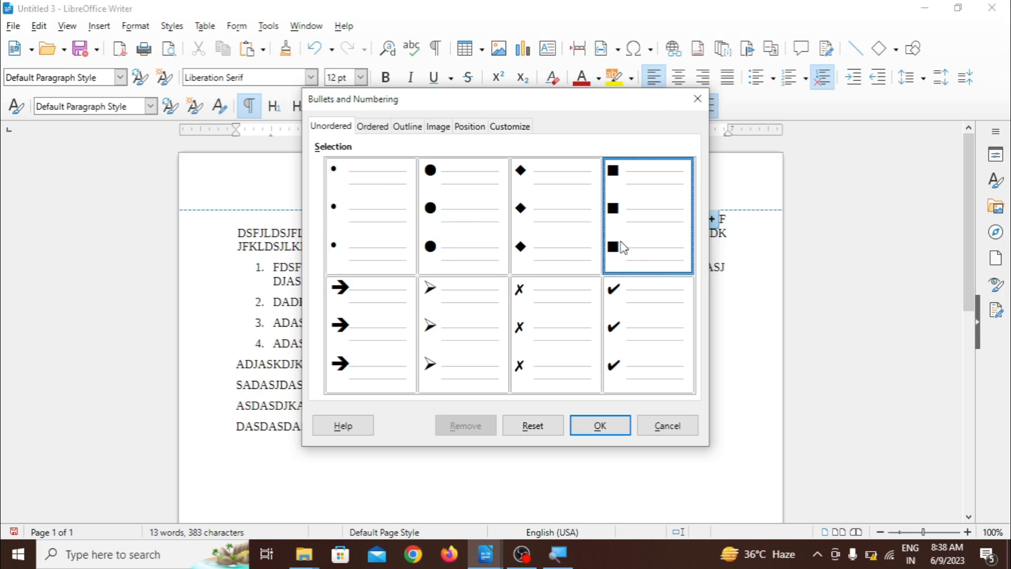
click(600, 425)
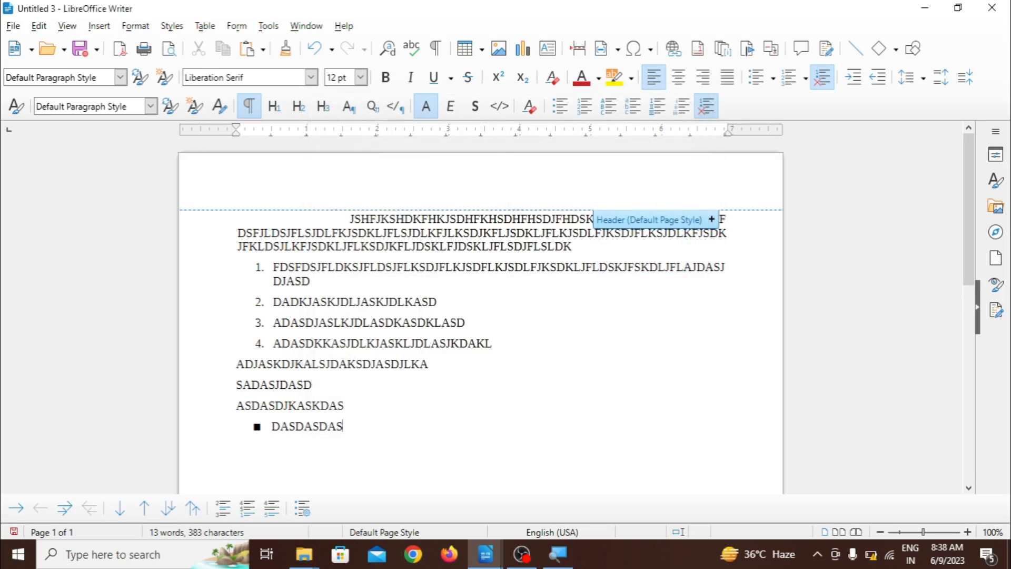
- Extend the square-bulleted item with NDASDKJASDASD and add two more bulleted items reading ASDASDJASKJDSAD and ASDAJSHDASJ
text(NDASDKJASDASD)
key(Return)
text(ASDASDJASKJDSAD)
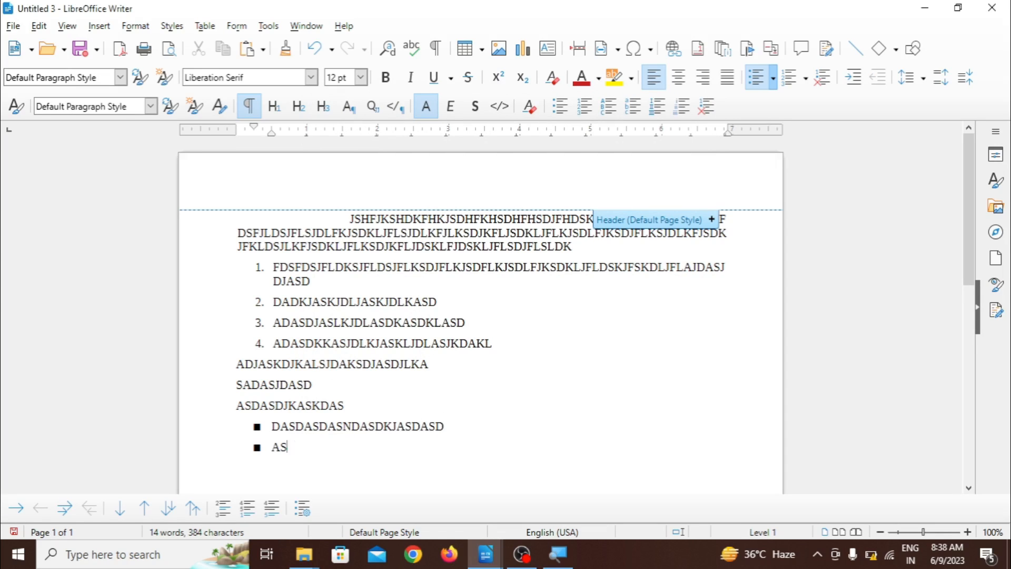
key(Return)
text(ASDAJSHDASJ)
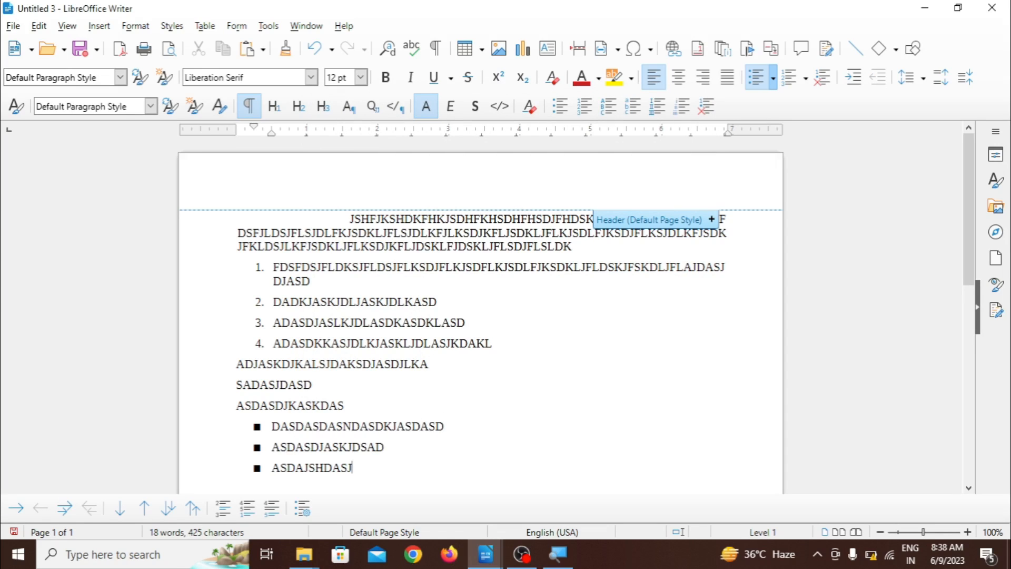
- Review the Bullets and Numbering options and change the three square-bulleted items to ordered 1. 2. 3. numbering
click(136, 26)
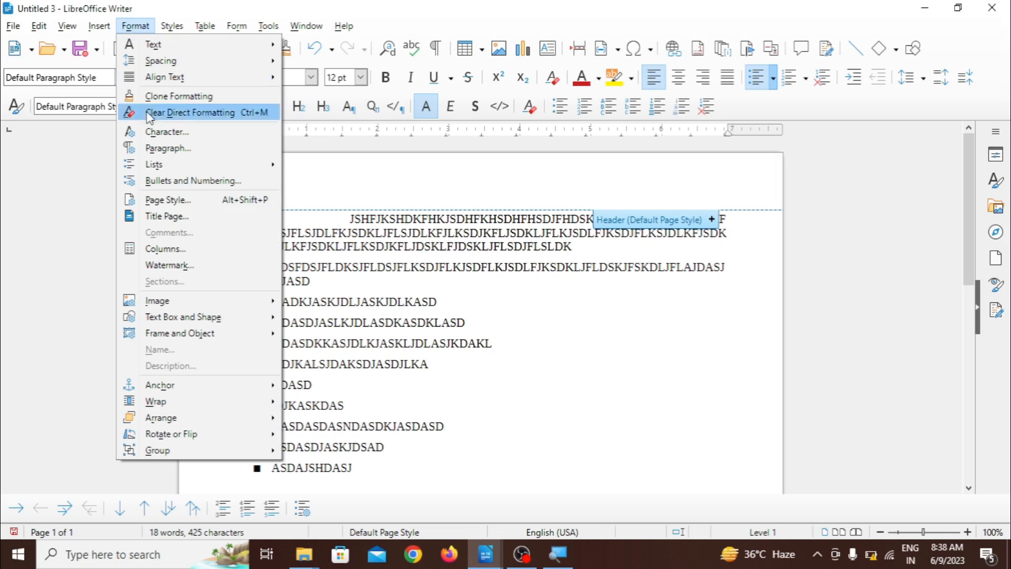
click(164, 180)
click(367, 129)
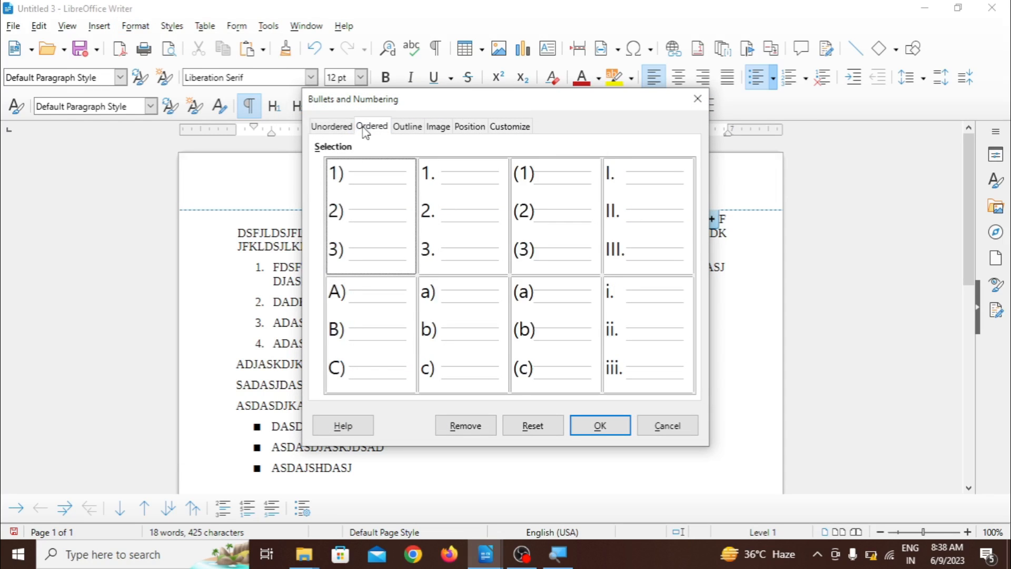
click(407, 128)
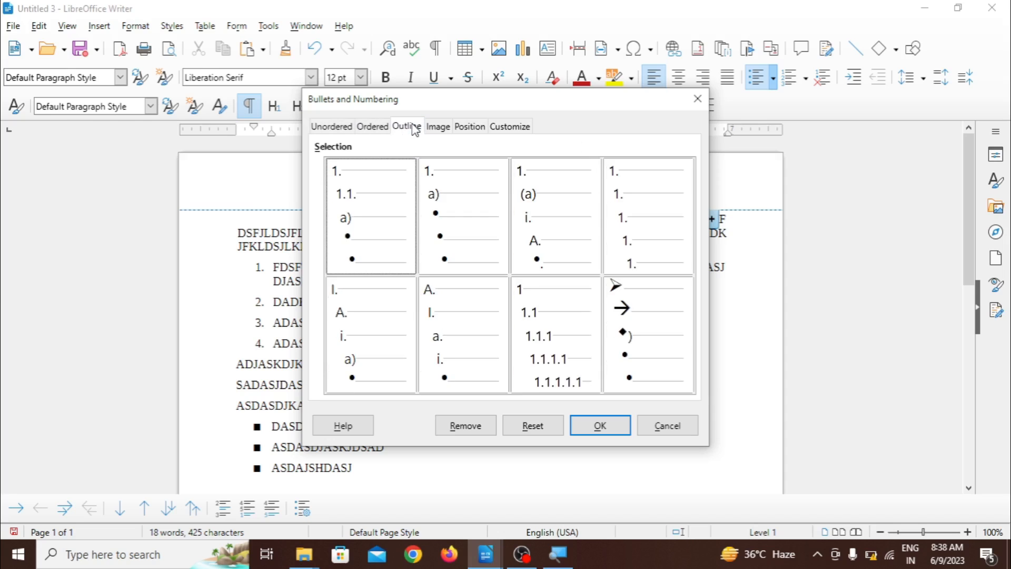
click(438, 128)
click(468, 128)
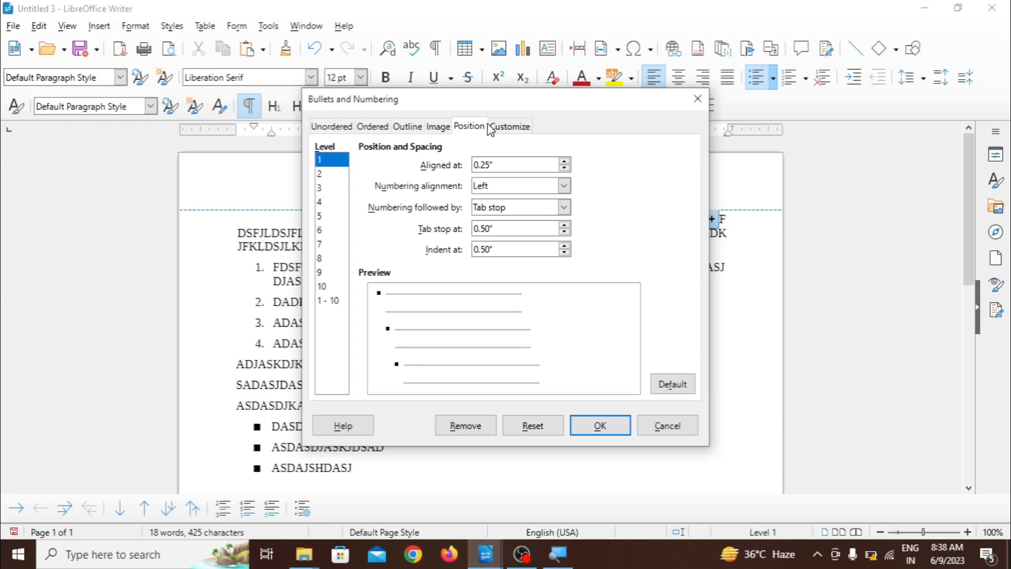
click(489, 128)
click(406, 128)
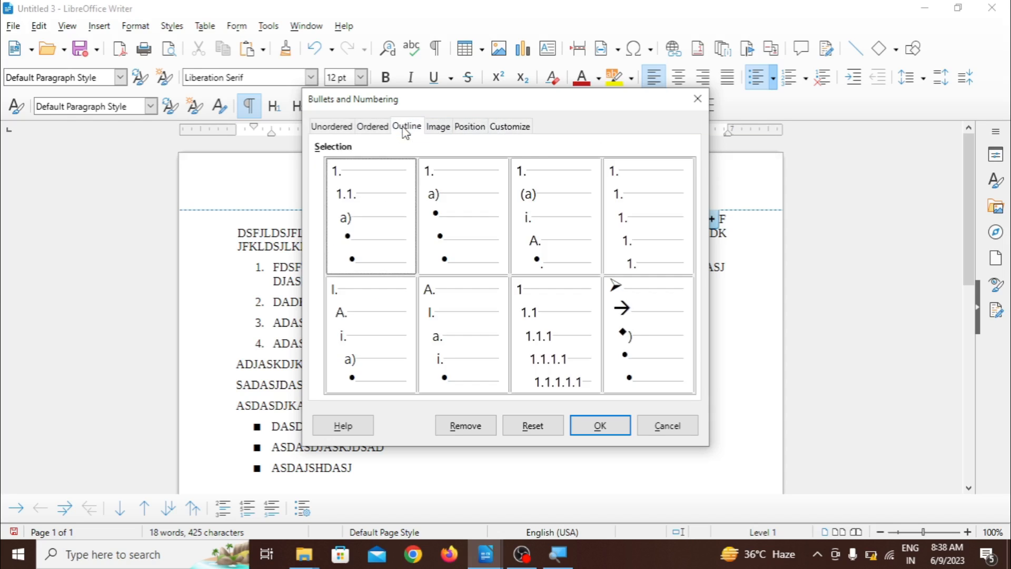
click(381, 129)
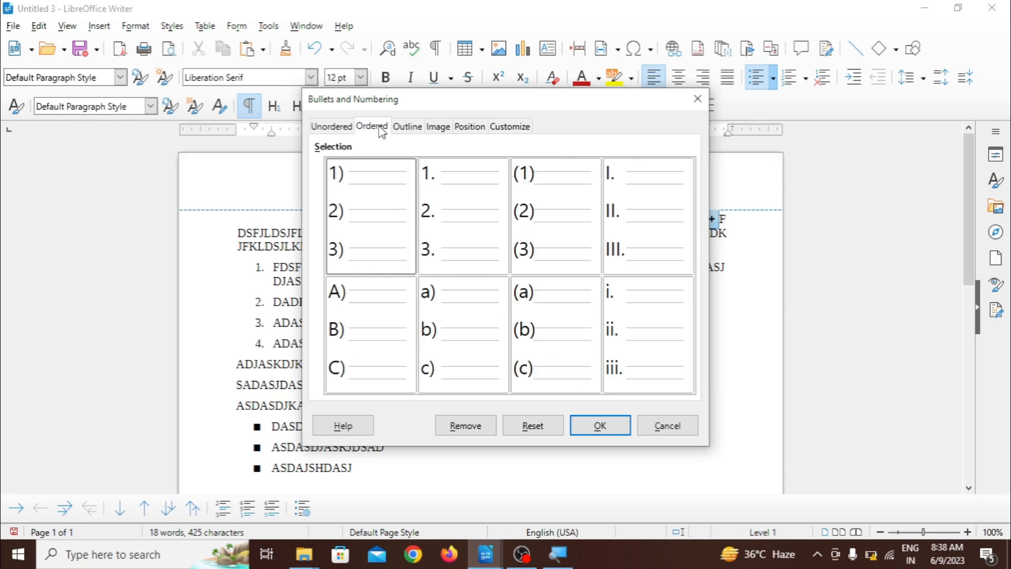
double_click(444, 200)
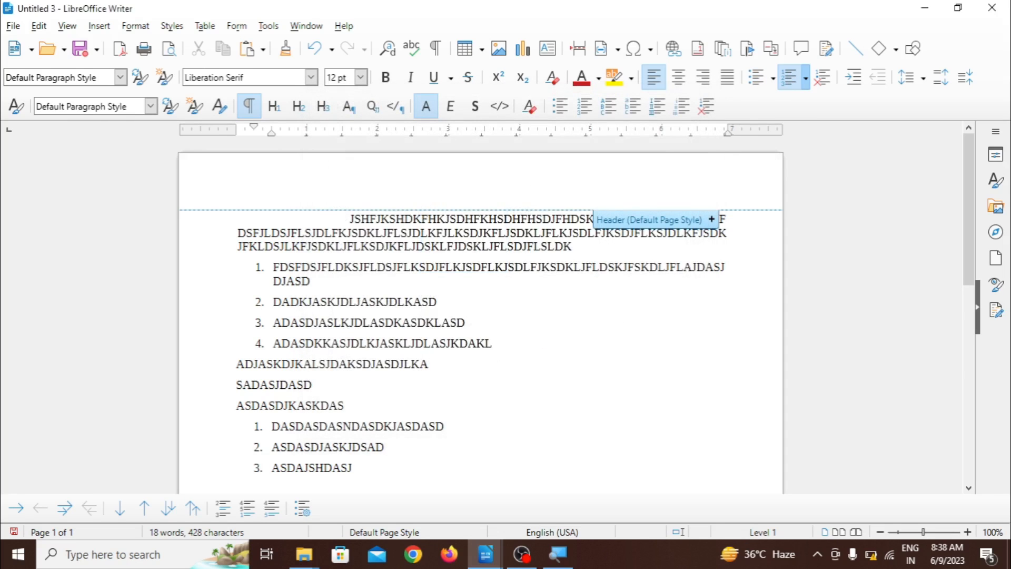
- Extend the last numbered item with WWHJEQWE and add a fourth item reading QWEQWEQWE
text(WWHJEQWE)
key(Return)
text(QWEQWEQWE)
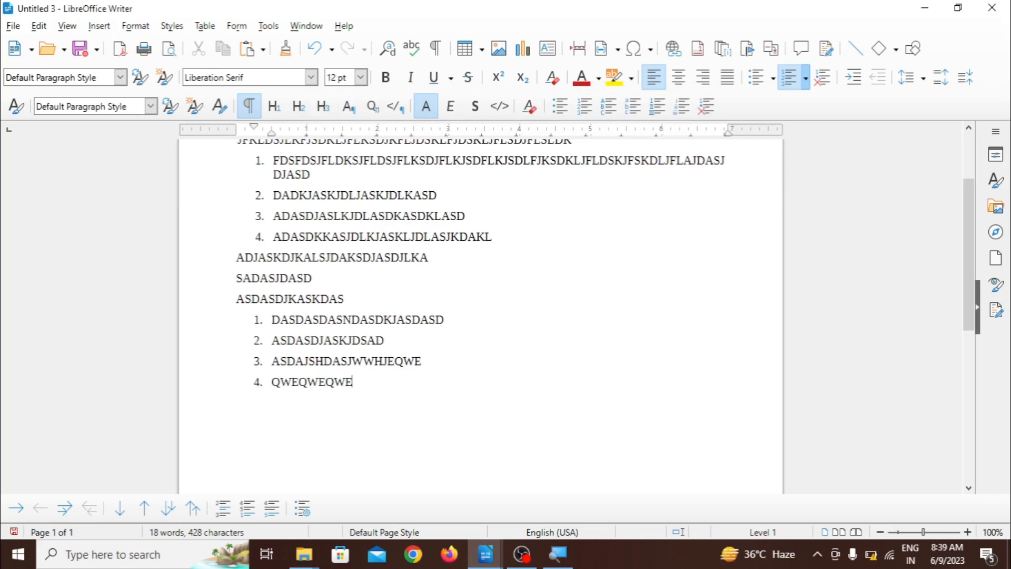
- Delete all the text in the document
key(ctrl+a)
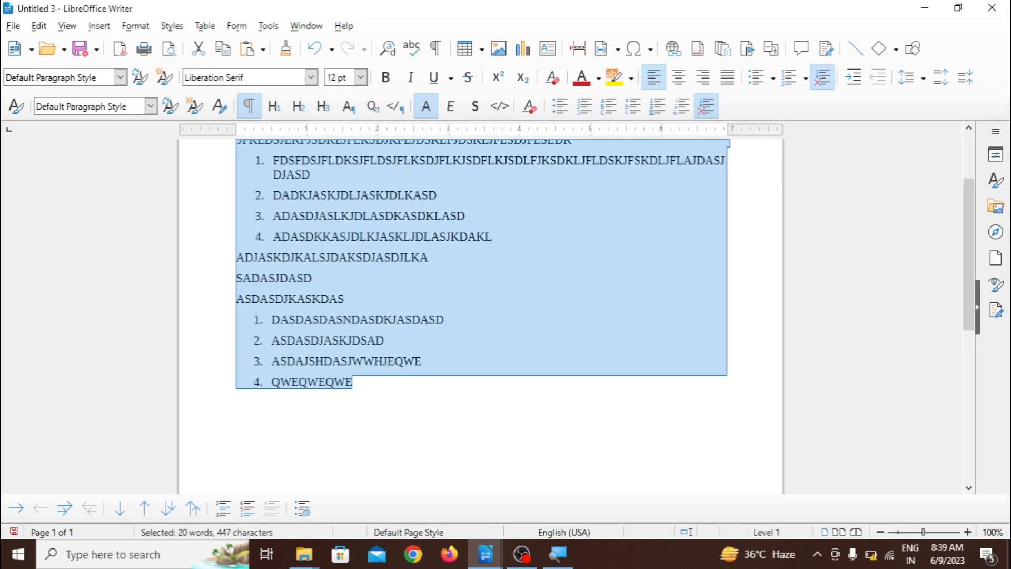
key(Delete)
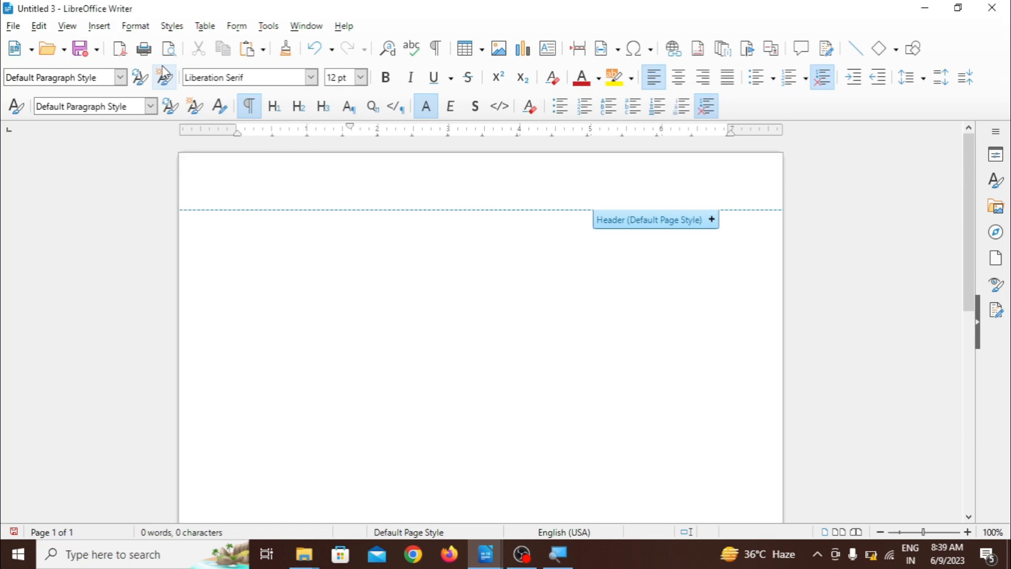
click(135, 26)
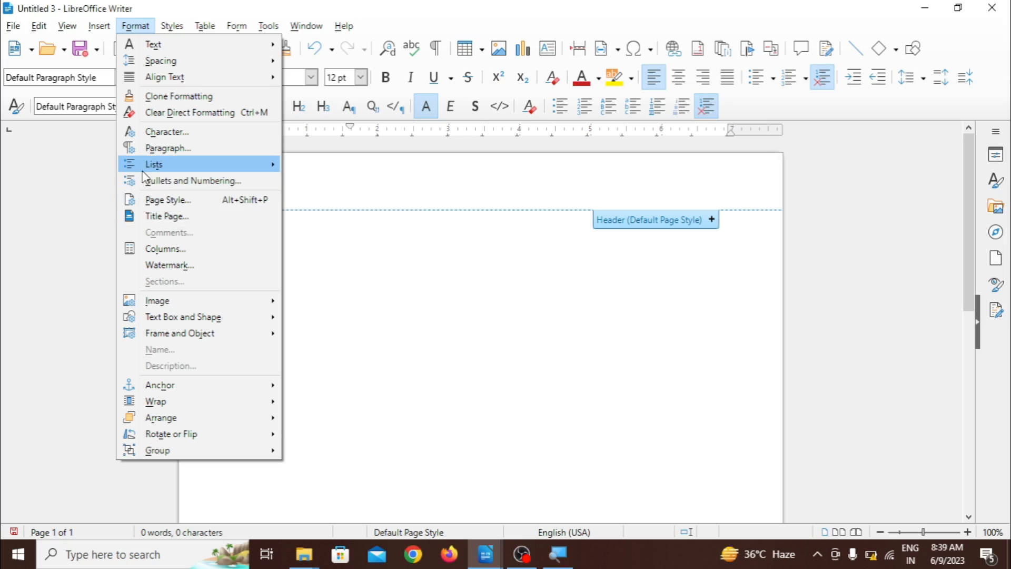
mouse_move(158, 166)
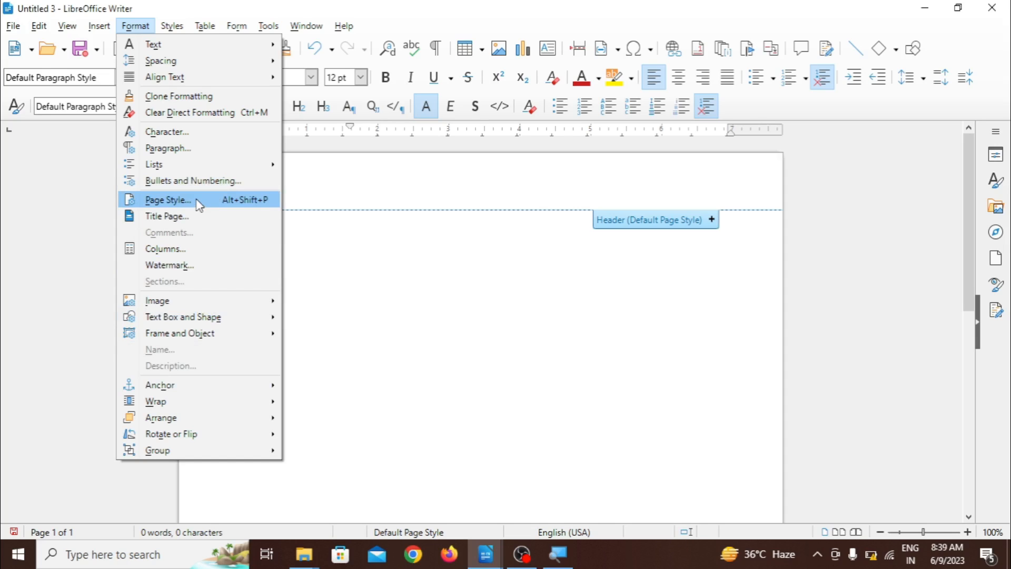
mouse_move(155, 46)
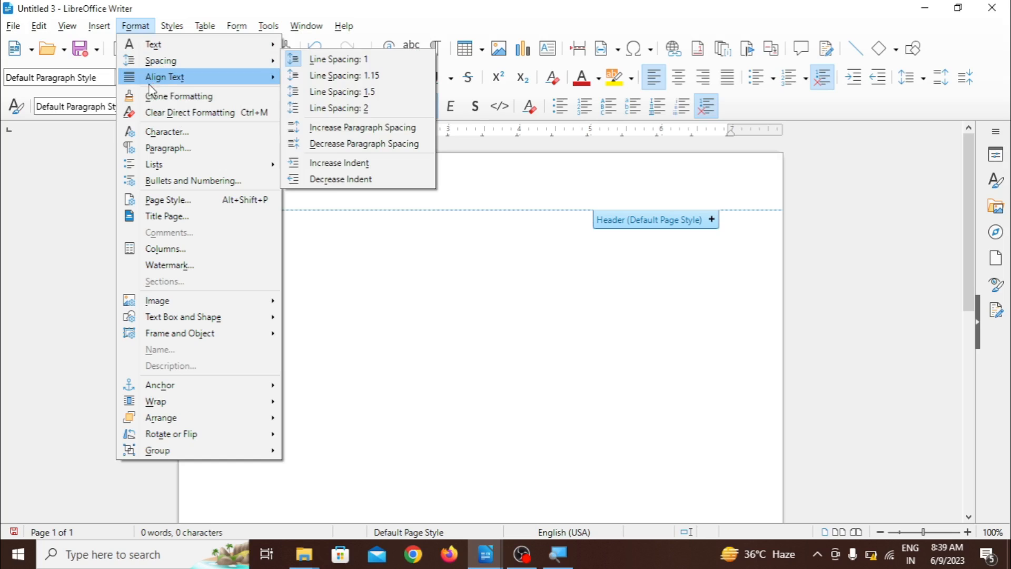
mouse_move(187, 83)
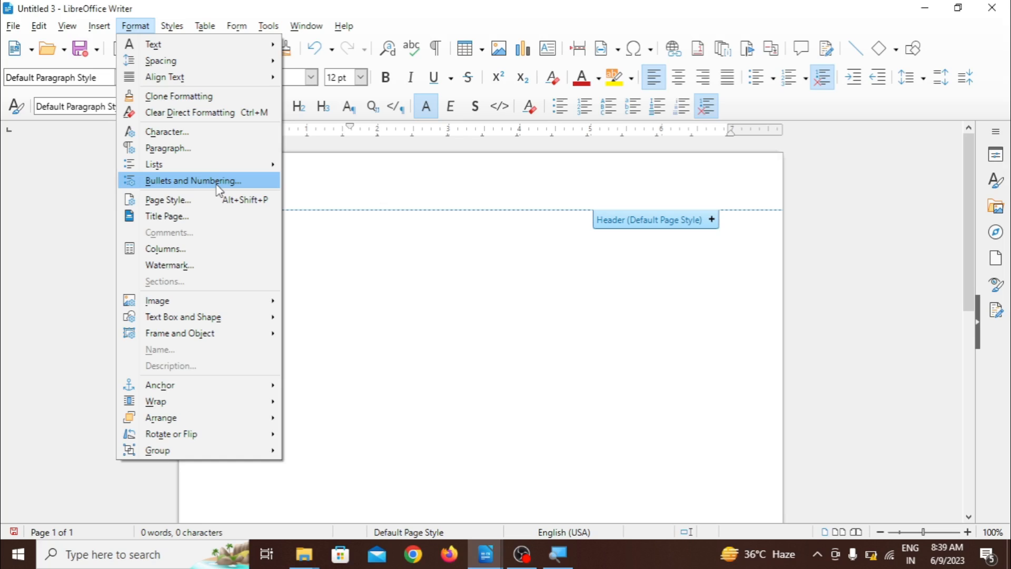
click(332, 260)
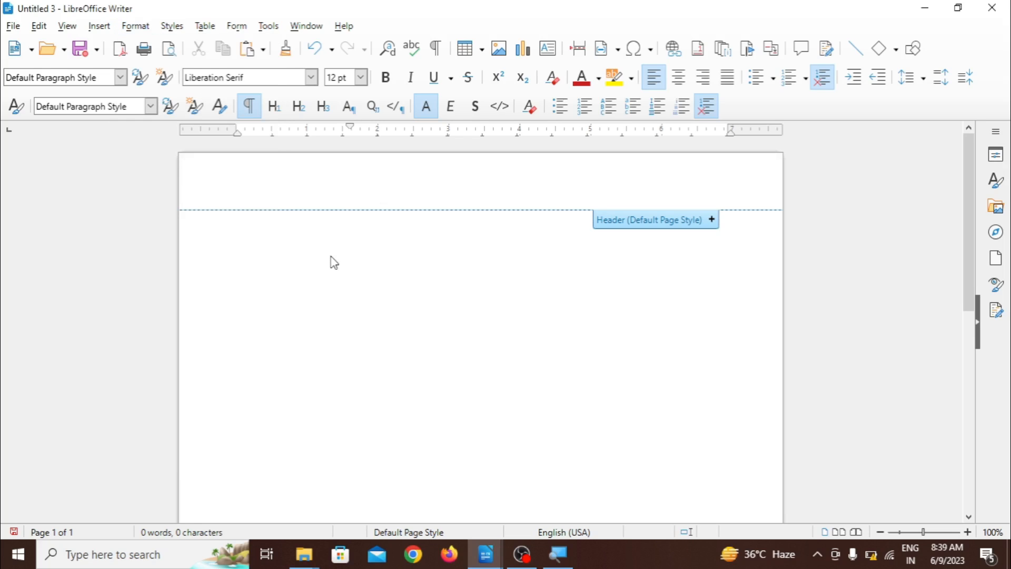
- Close the Untitled 3 and Untitled 1 documents without saving and dismiss the file properties dialog on the desktop
click(1000, 11)
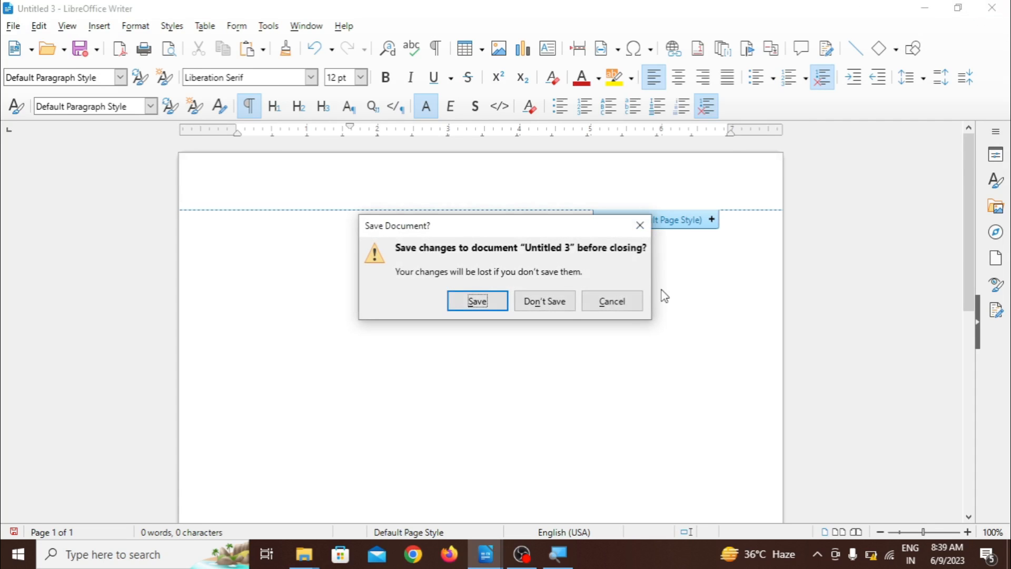
click(559, 306)
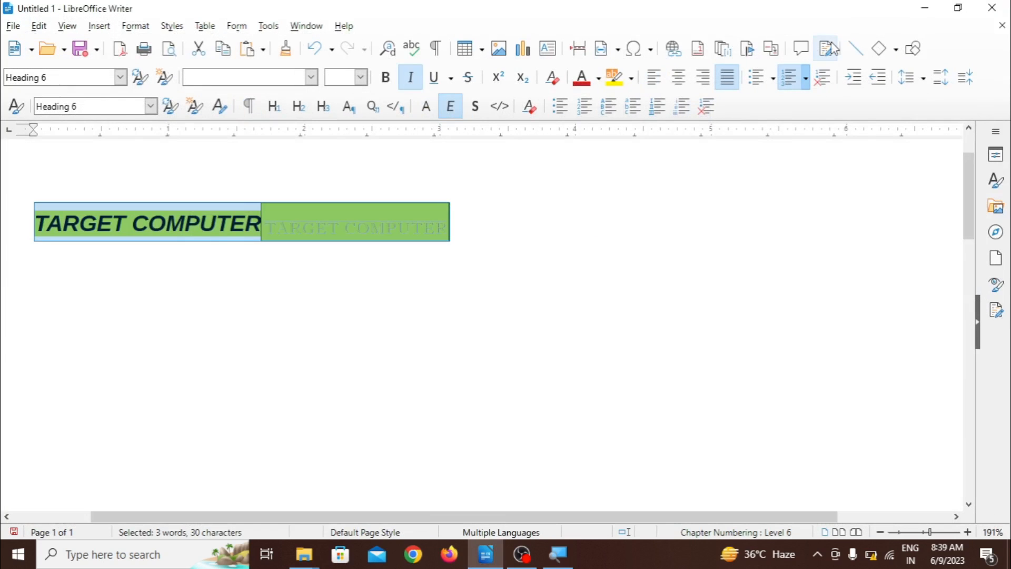
click(991, 8)
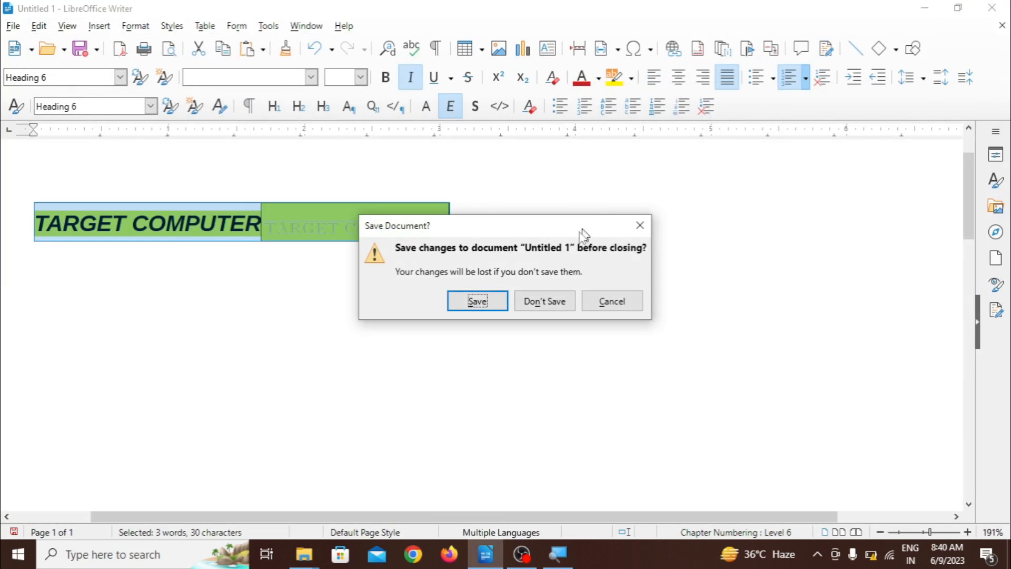
click(554, 306)
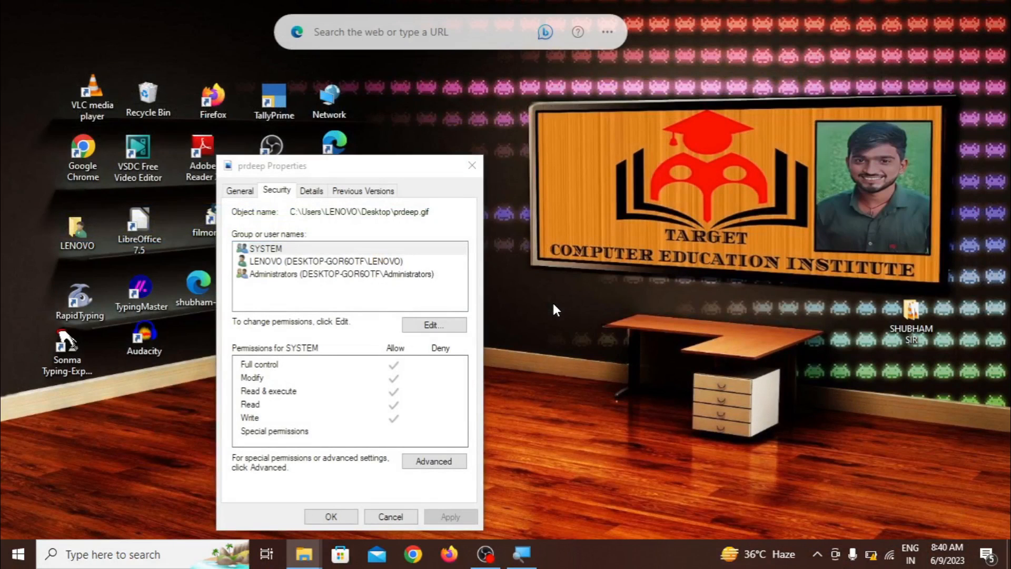
click(390, 516)
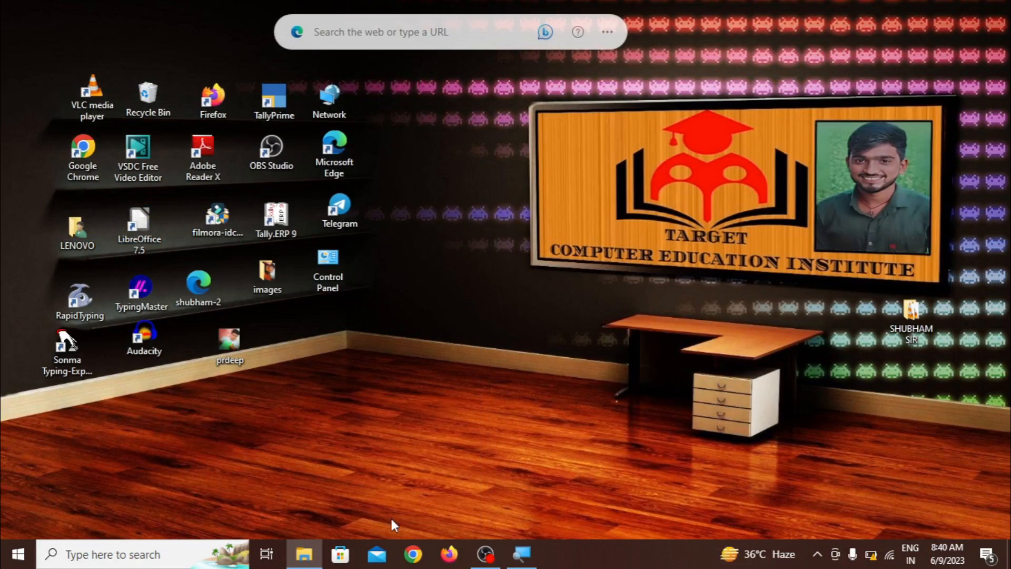